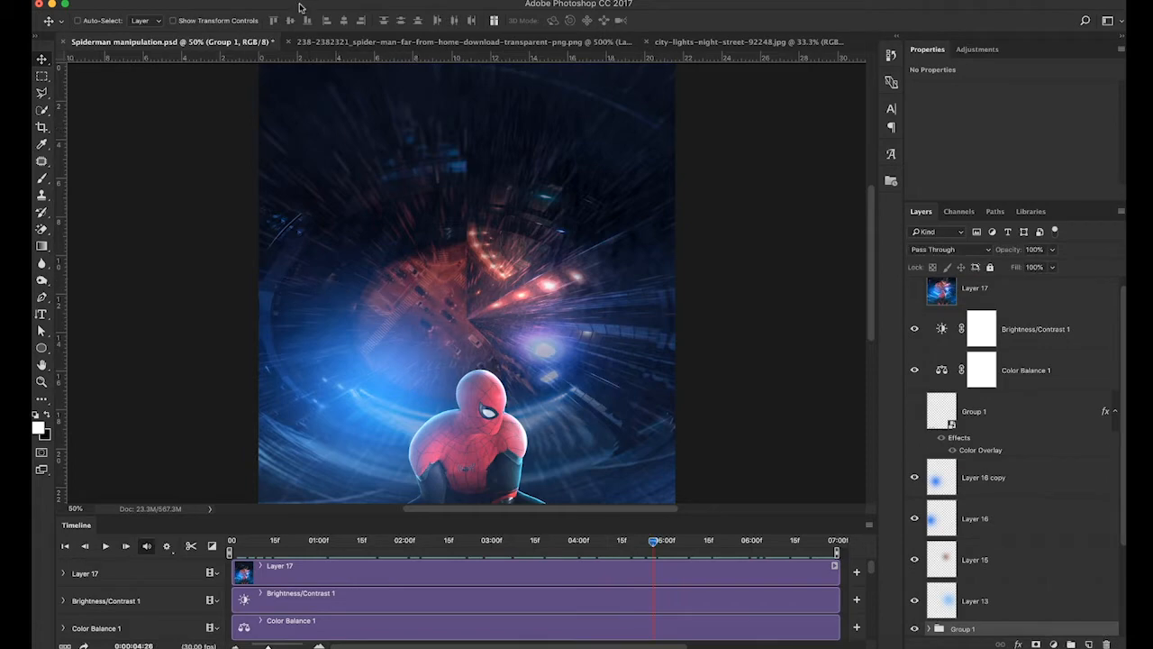
# Step: Create a new 2750 × 3400 pixel document at 300 pixels/inch and hide the Timeline
pyautogui.click(151, 3)
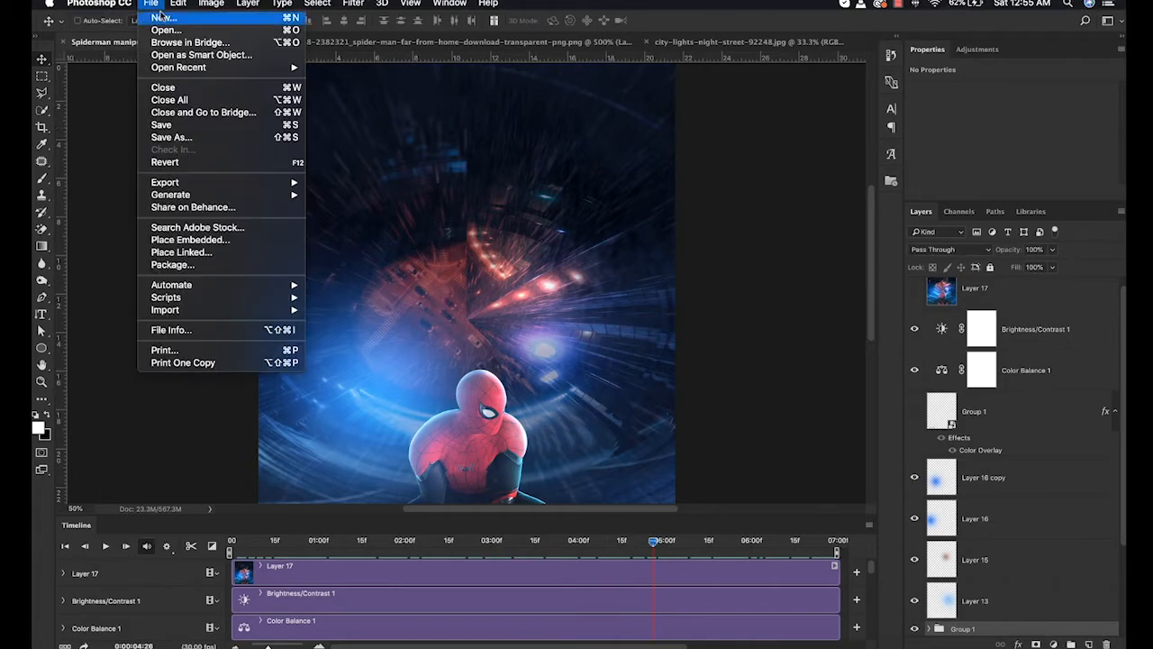
pyautogui.click(161, 18)
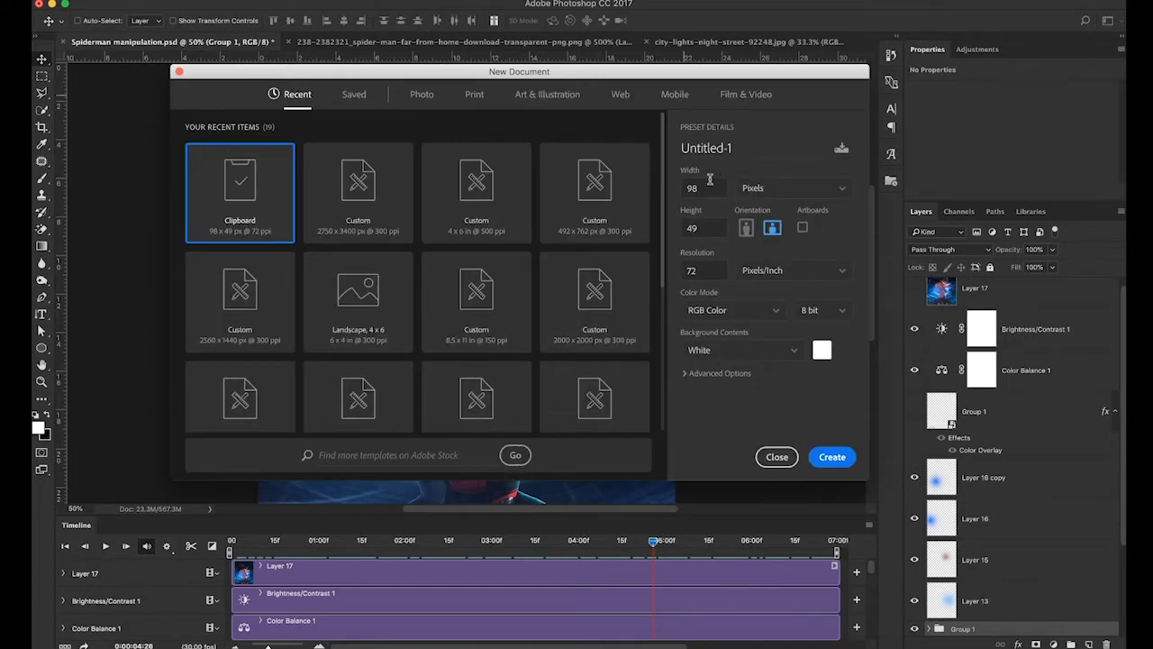
pyautogui.click(710, 179)
pyautogui.press('Tab')
pyautogui.press('Tab')
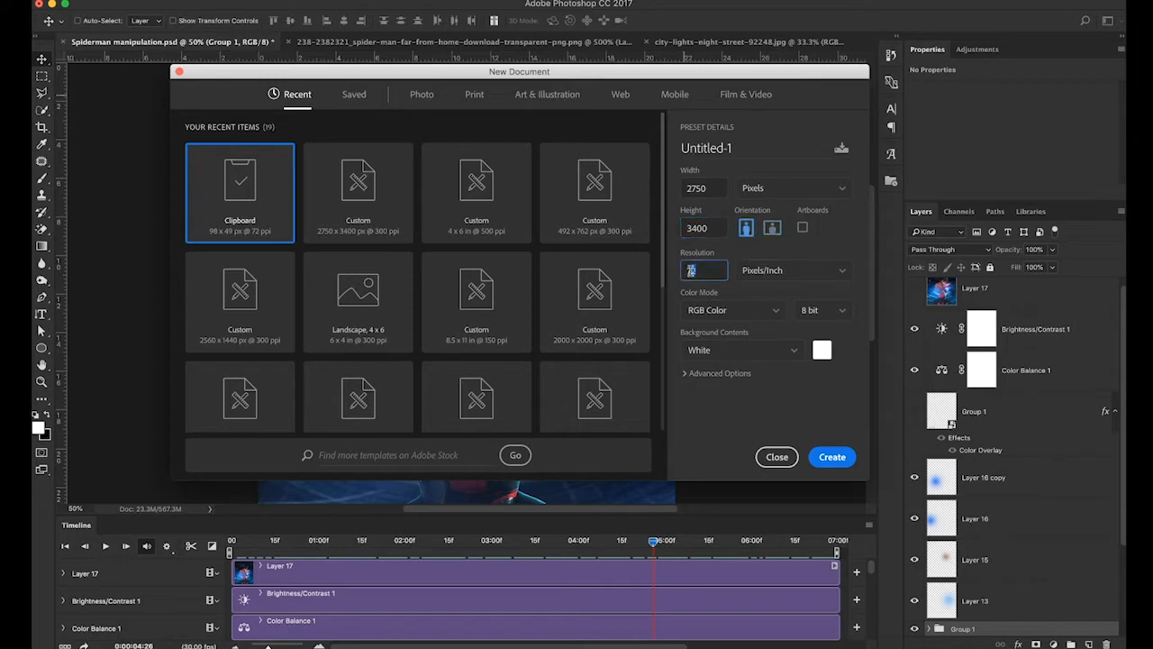
pyautogui.write('300')
pyautogui.click(831, 458)
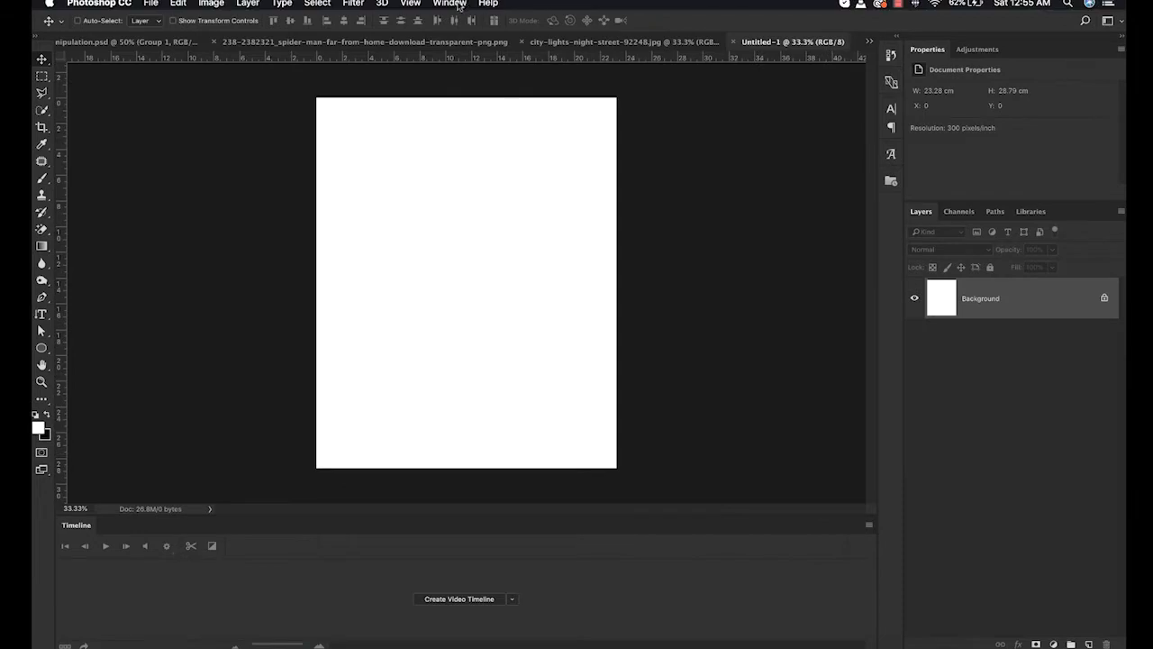
pyautogui.click(455, 5)
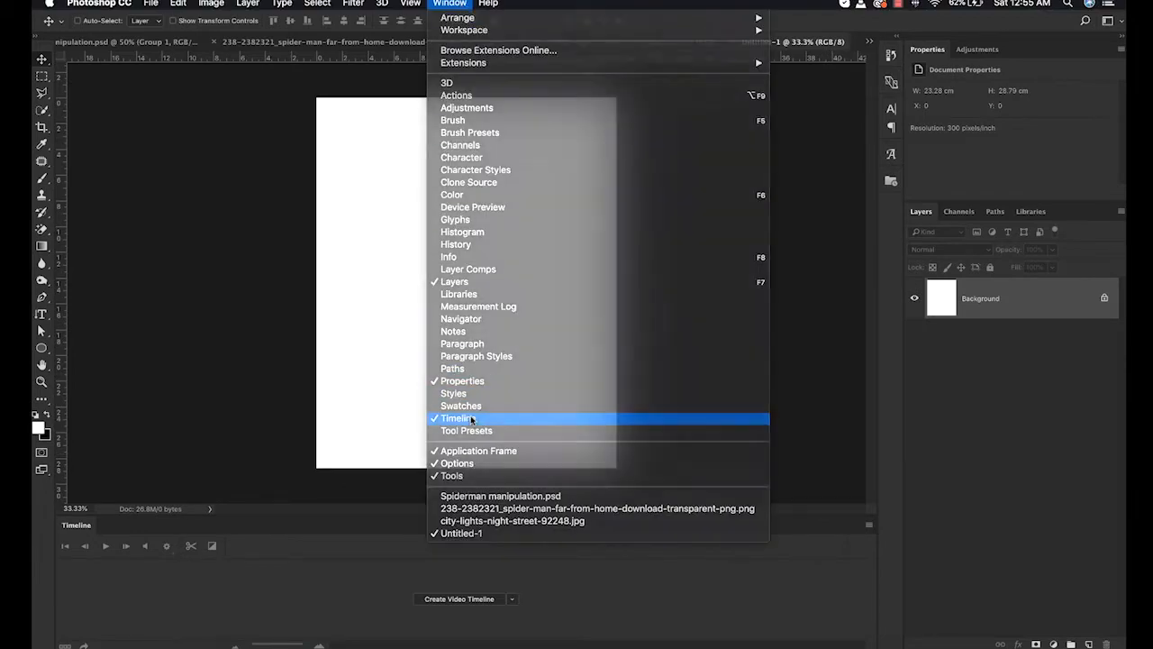
pyautogui.click(471, 418)
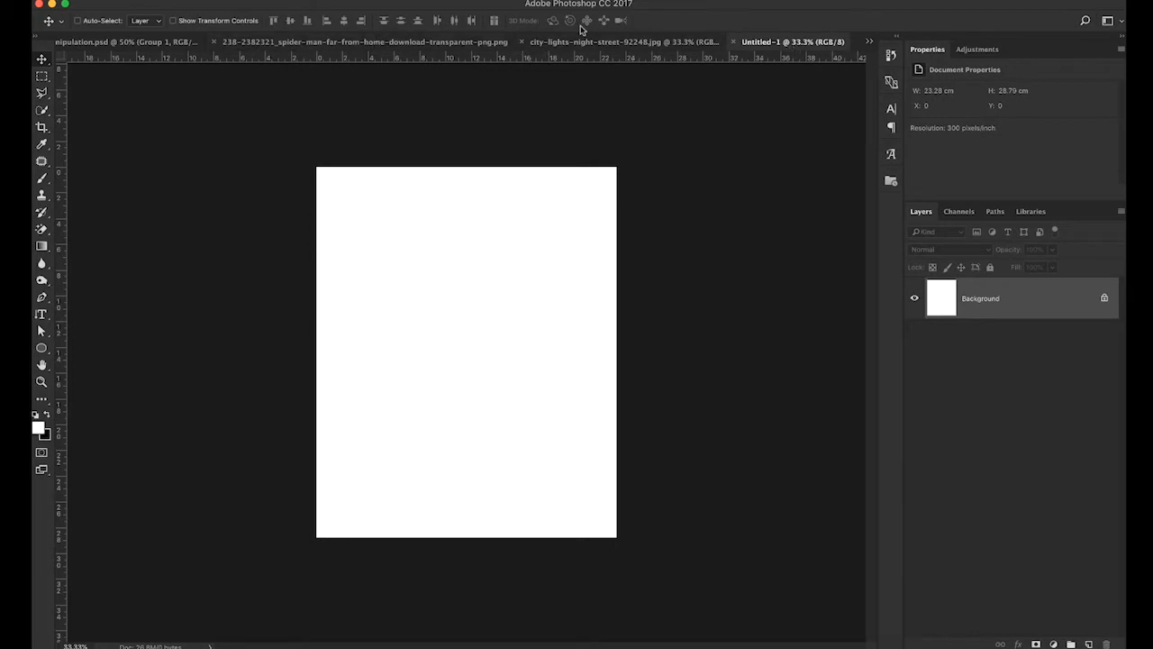
# Step: Copy the city-lights night street photo into the new Untitled-1 document and position it to cover the canvas
pyautogui.click(553, 42)
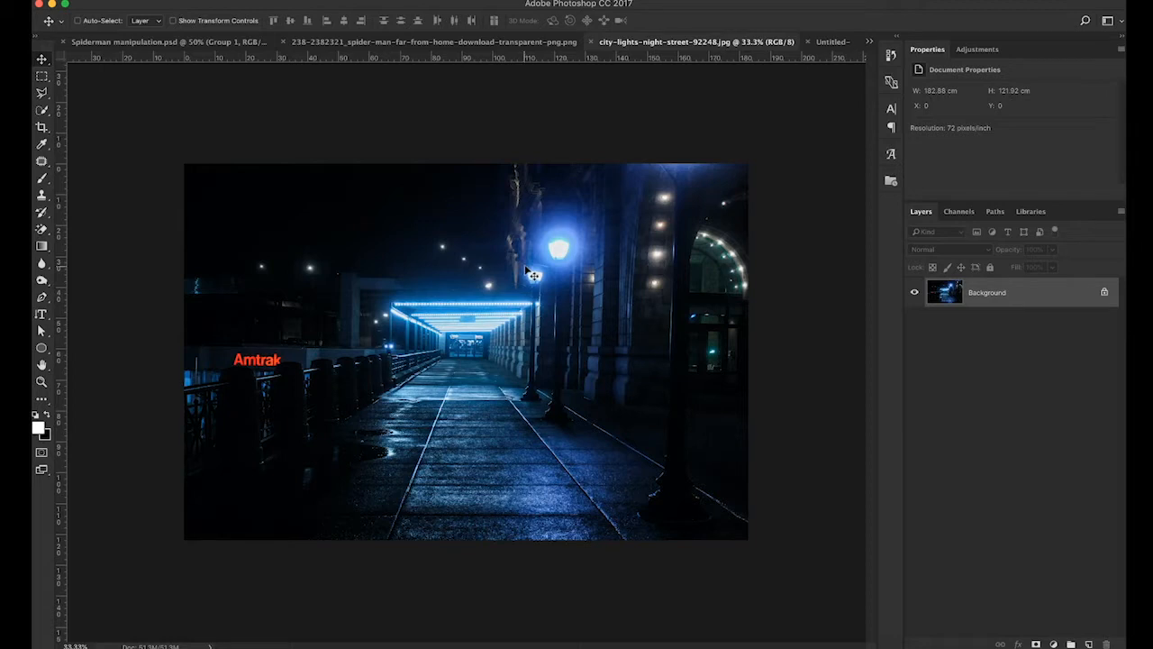
pyautogui.moveTo(532, 274); pyautogui.dragTo(718, 136)
pyautogui.click(837, 46)
pyautogui.moveTo(556, 278); pyautogui.dragTo(522, 263)
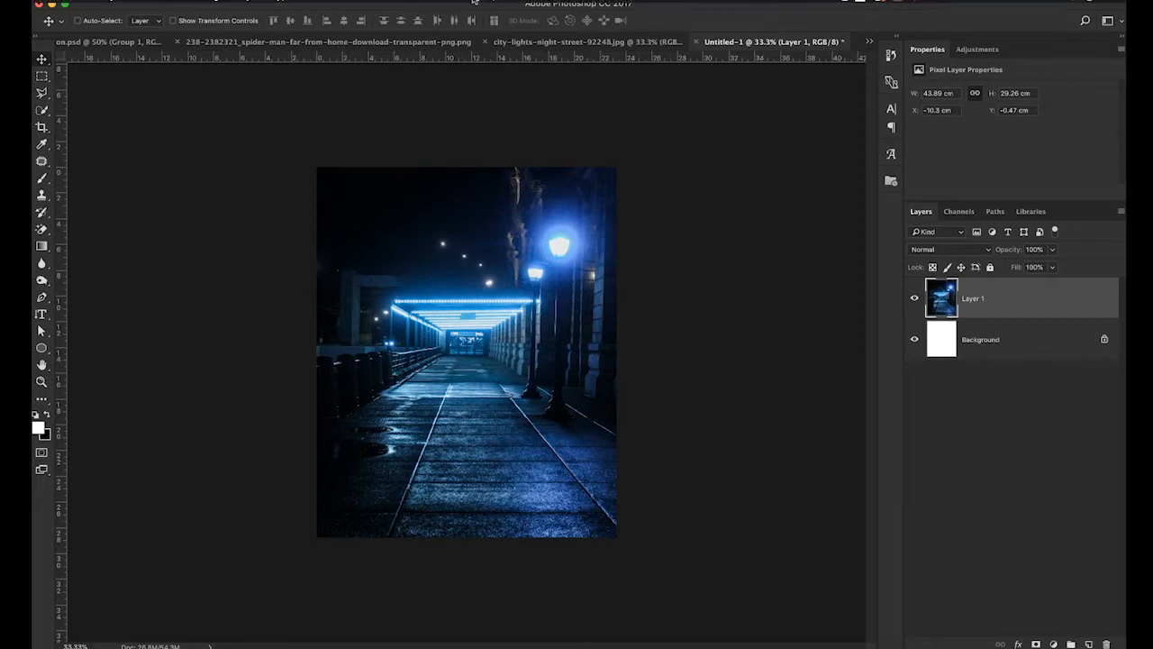
# Step: Apply the Polar Coordinates distortion filter to the street layer with Rectangular to Polar
pyautogui.click(353, 5)
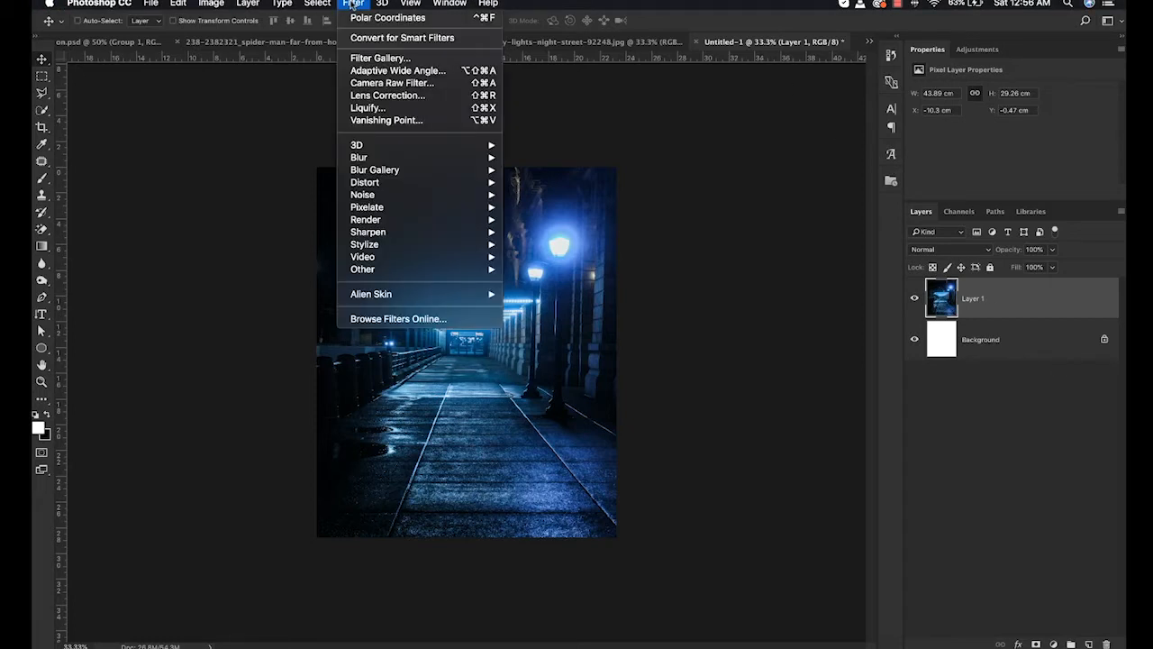
pyautogui.moveTo(434, 185)
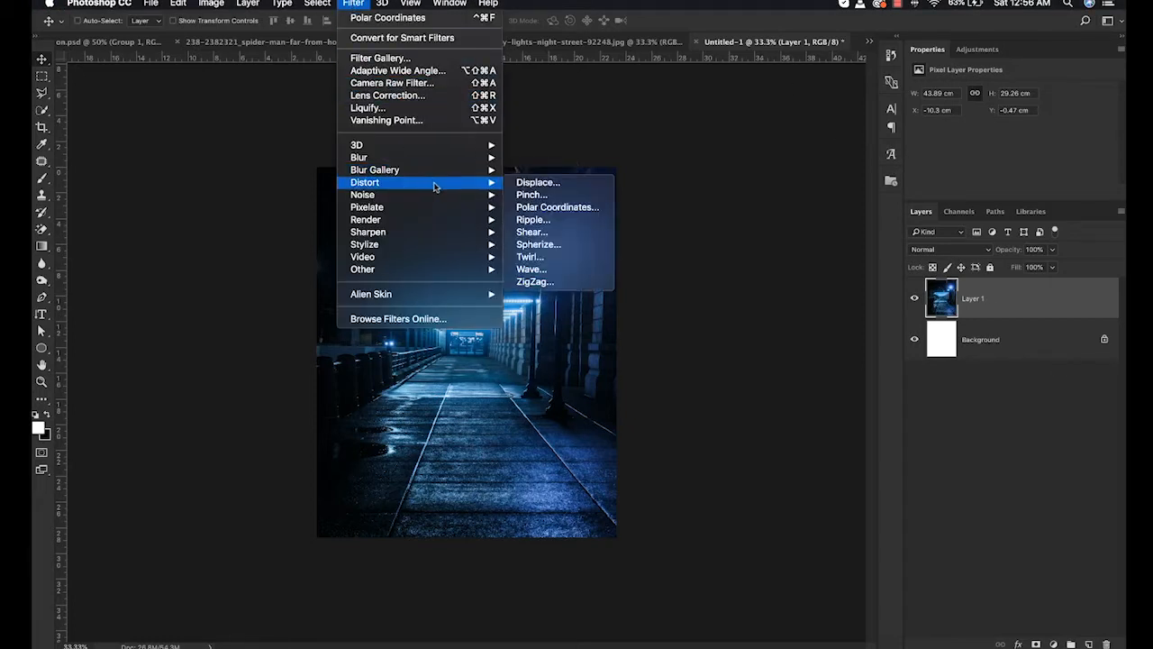
pyautogui.click(557, 206)
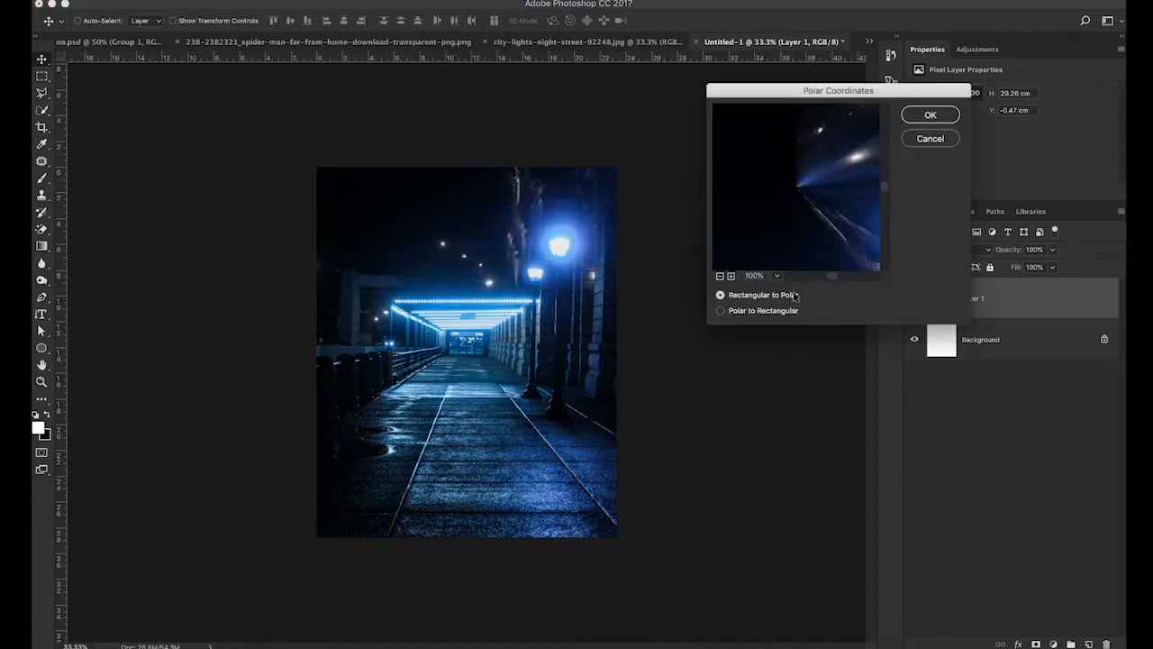
pyautogui.click(930, 116)
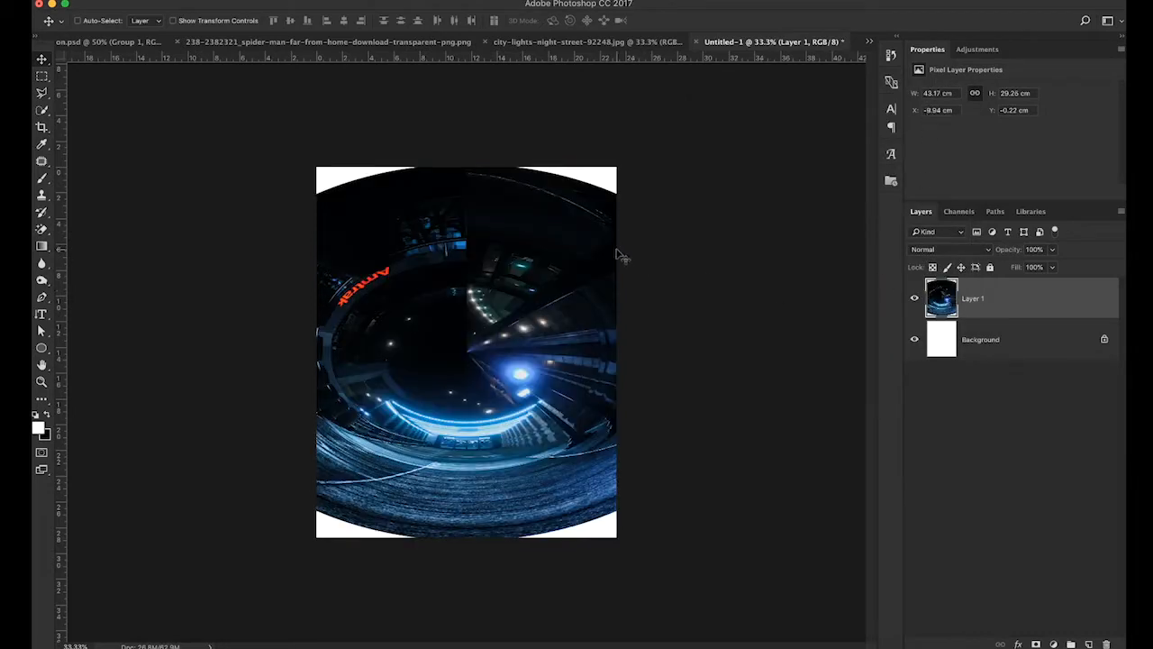
# Step: Convert the distorted street layer to a smart object and scale it to about 113% to fill the canvas corners
pyautogui.rightClick(987, 304)
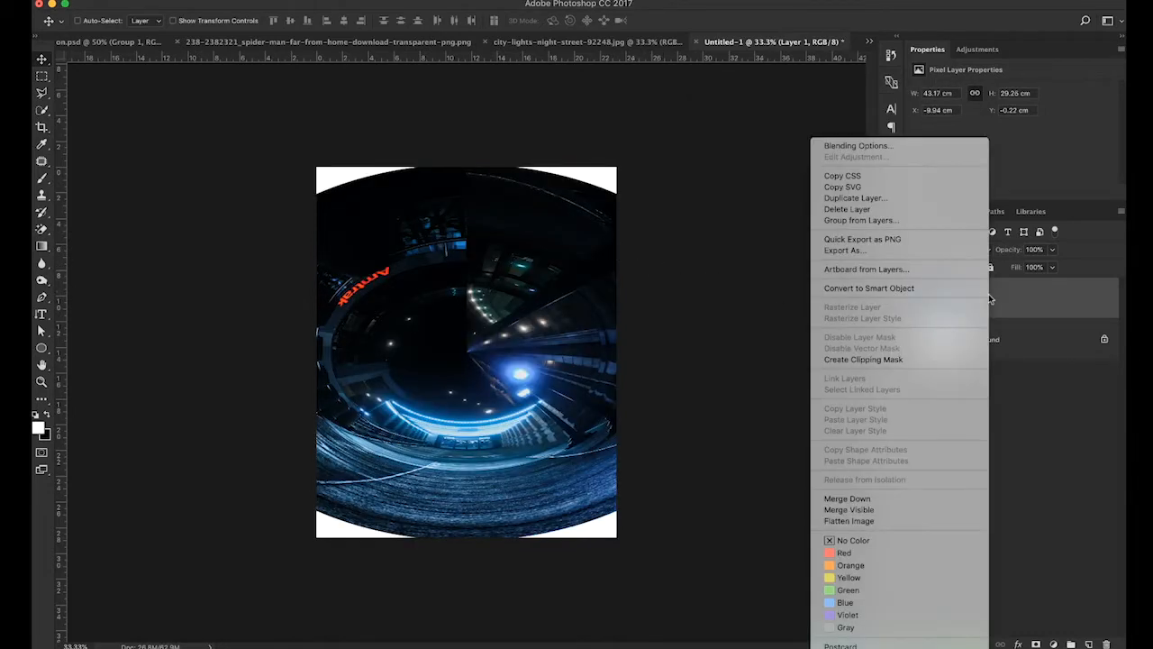
pyautogui.click(902, 290)
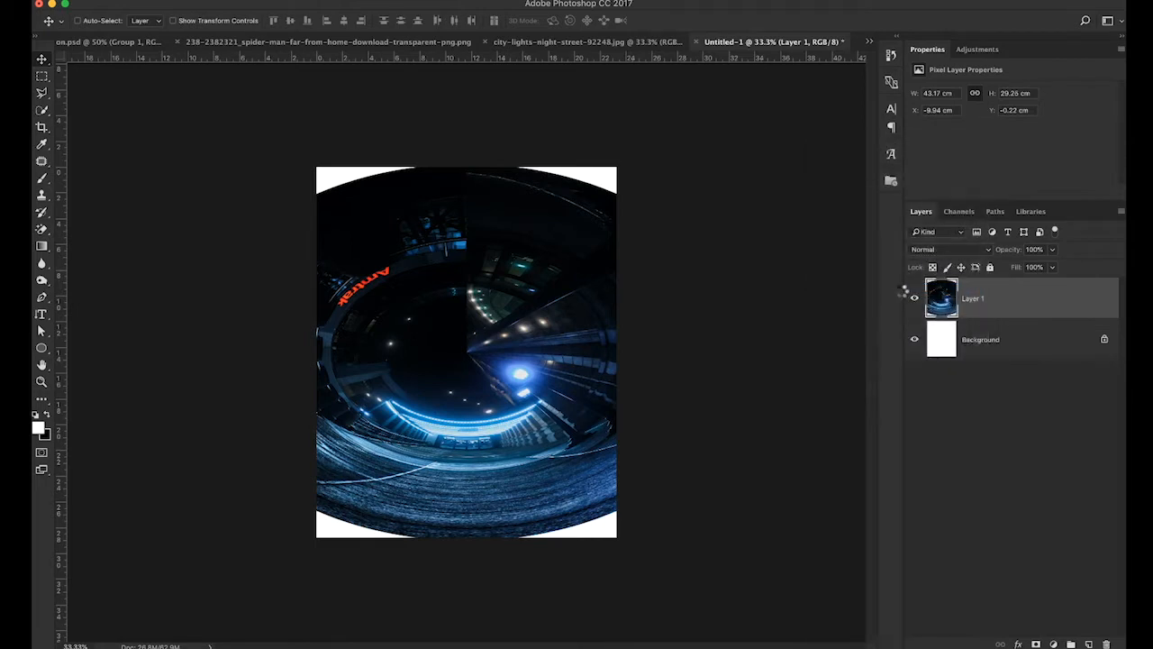
pyautogui.press('super+t')
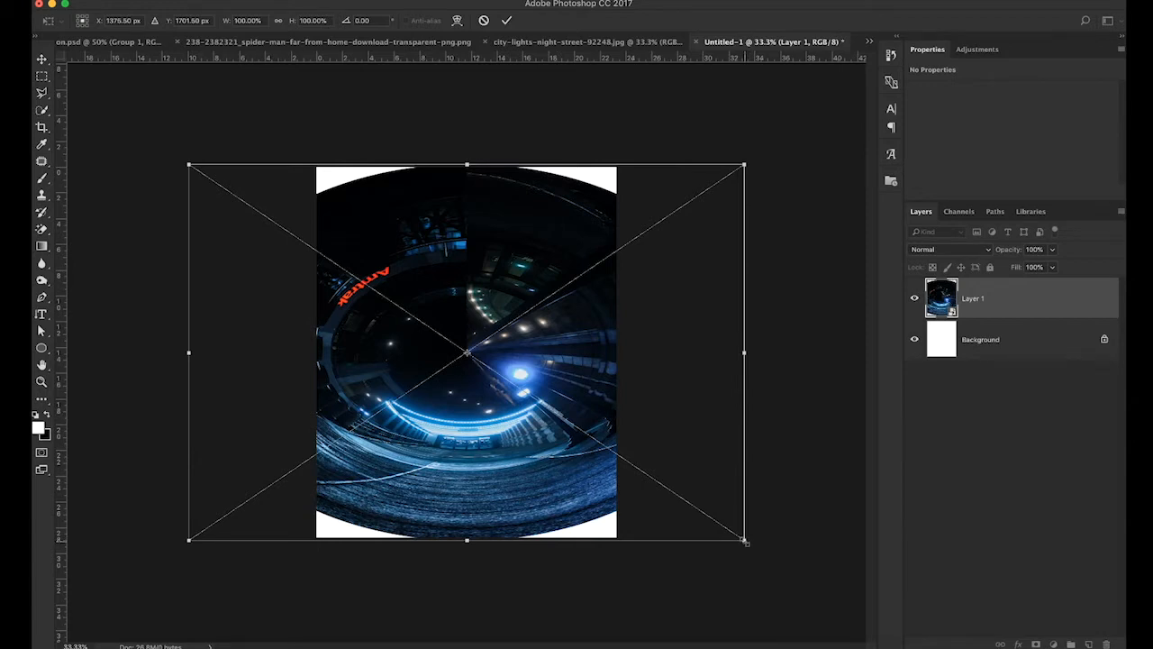
pyautogui.moveTo(744, 542); pyautogui.dragTo(782, 565)
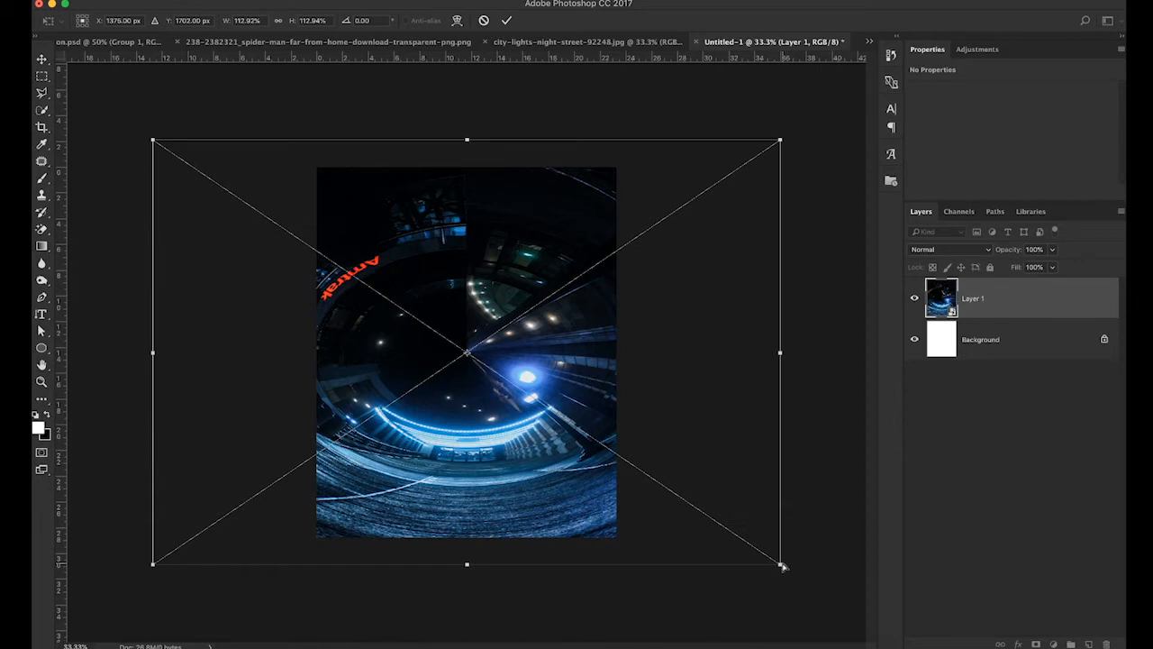
pyautogui.click(507, 20)
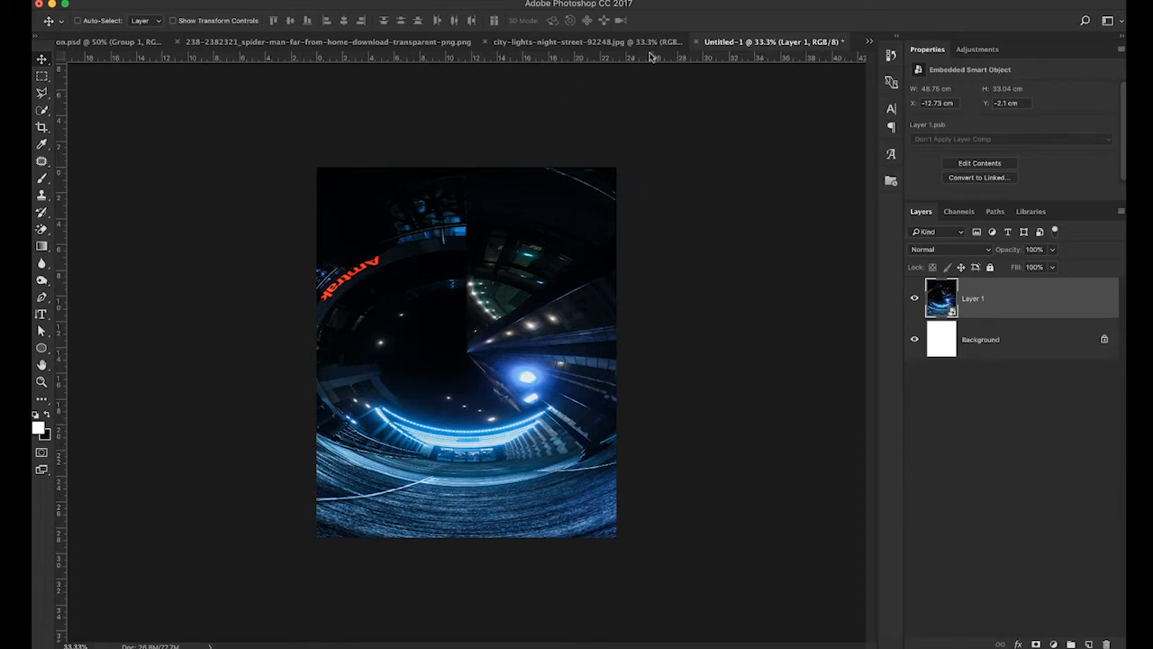
# Step: Copy the transparent Spider-Man cutout into Untitled-1 and place it below the centre of the swirl
pyautogui.click(284, 42)
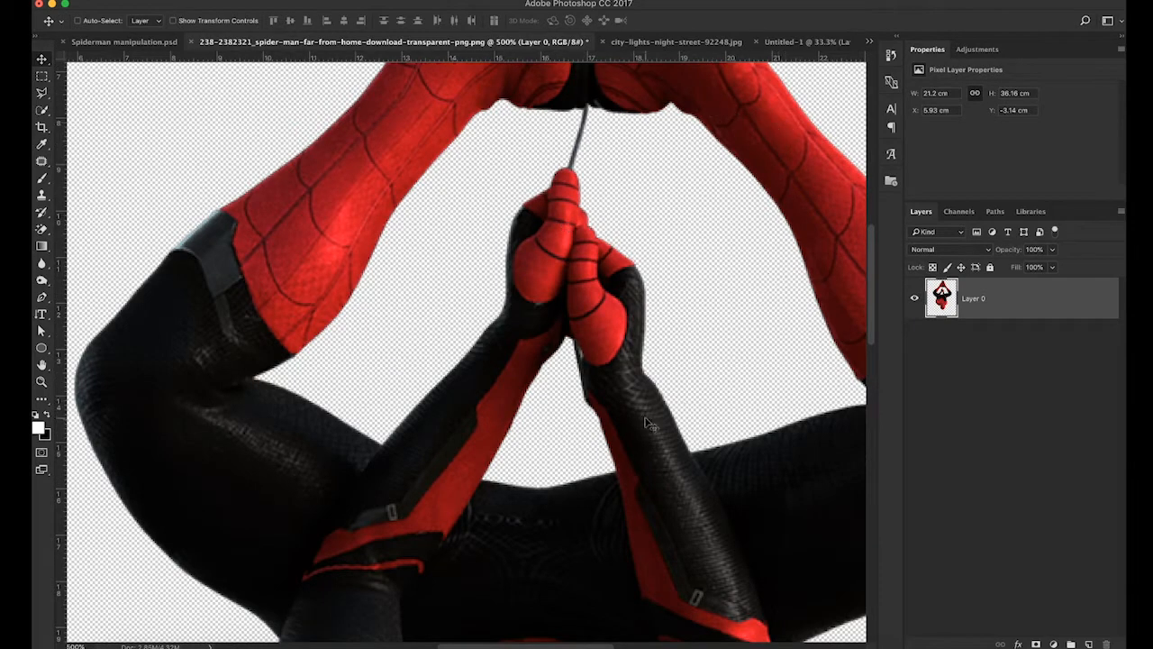
pyautogui.moveTo(683, 387); pyautogui.dragTo(800, 43)
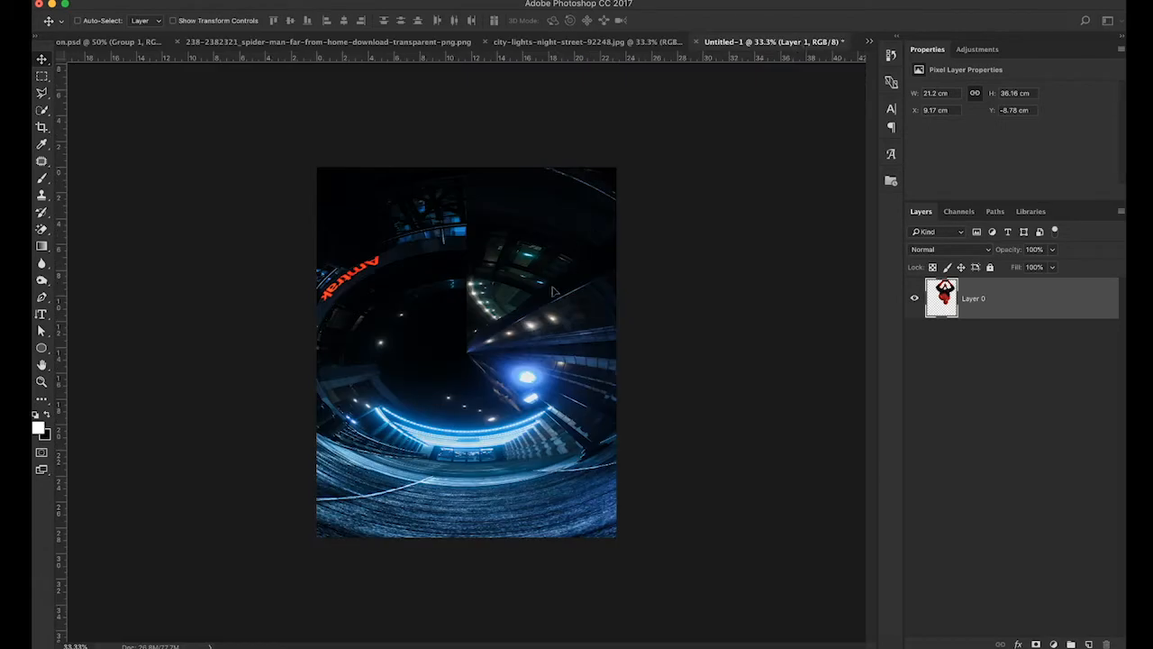
pyautogui.moveTo(553, 290); pyautogui.dragTo(475, 442)
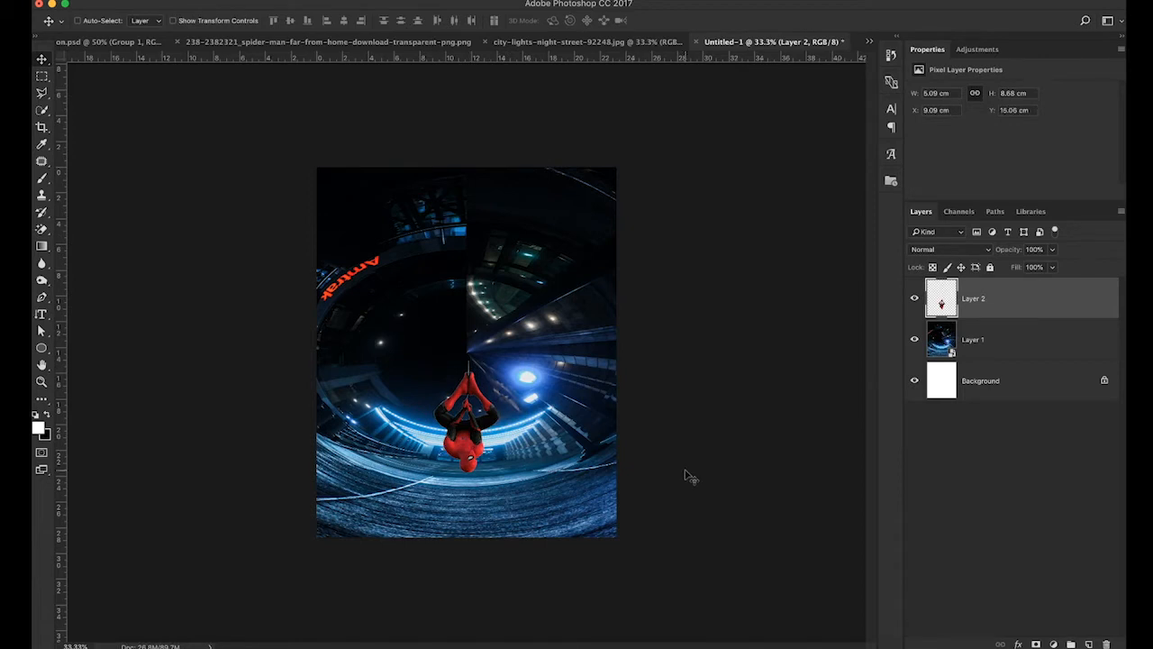
# Step: Flip the Spider-Man layer vertically with Free Transform so the figure sits upright
pyautogui.press('super+t')
pyautogui.rightClick(472, 429)
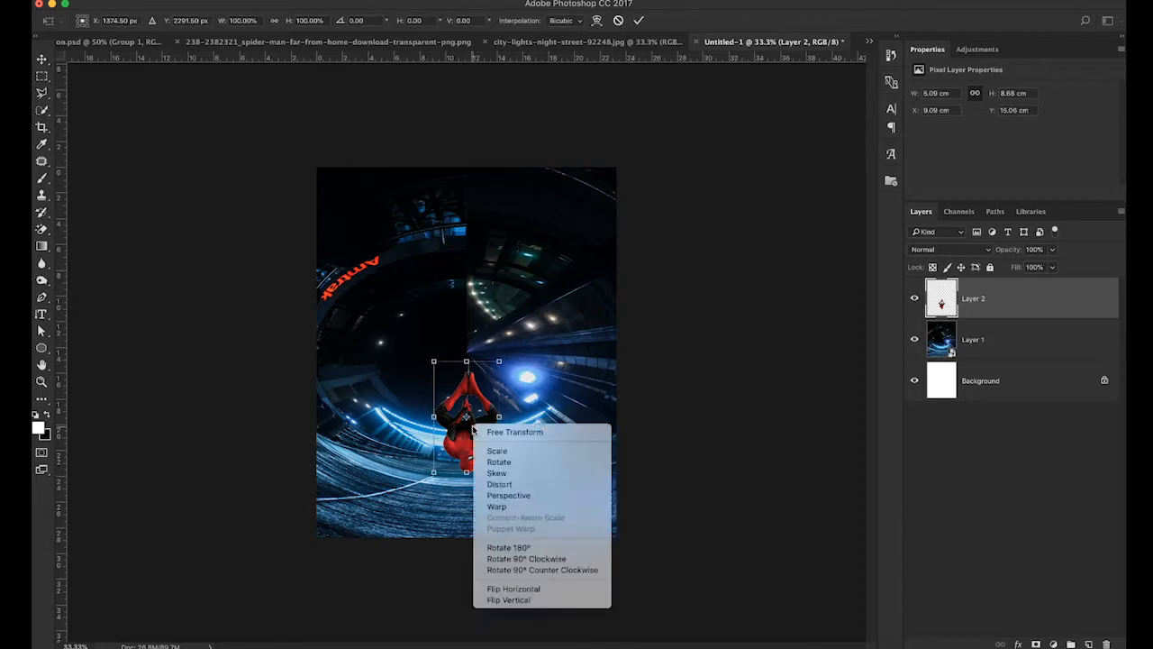
pyautogui.click(526, 600)
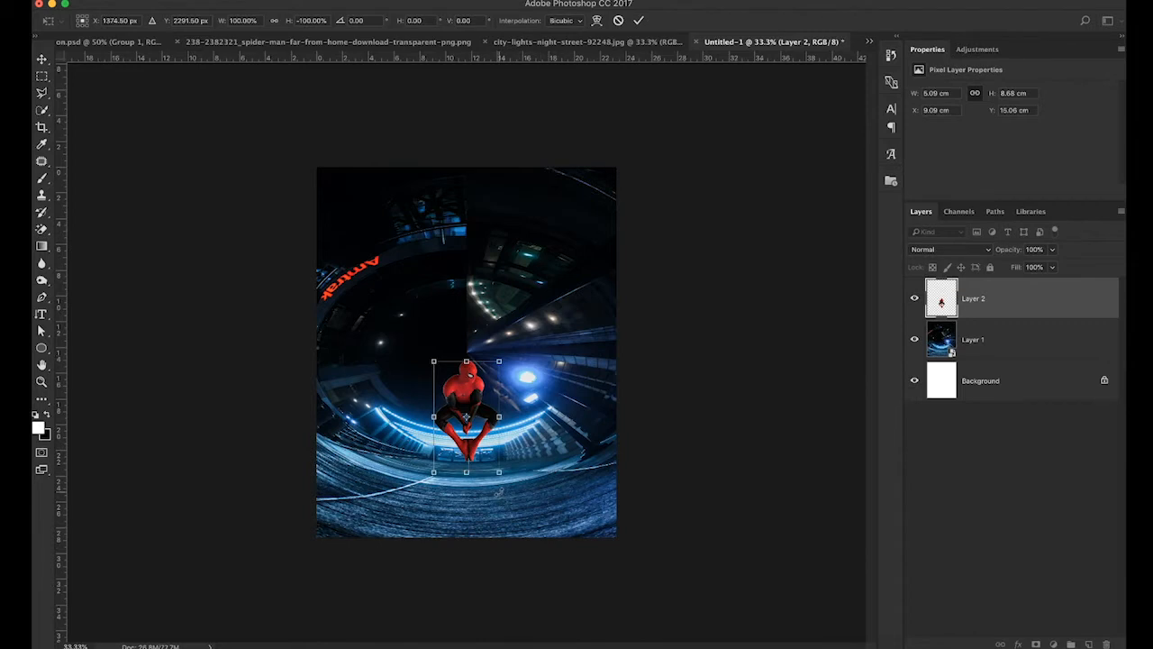
# Step: Move Spider-Man to the bottom centre of the canvas, scale him to about 169%, and apply the transform
pyautogui.press('super+plus')
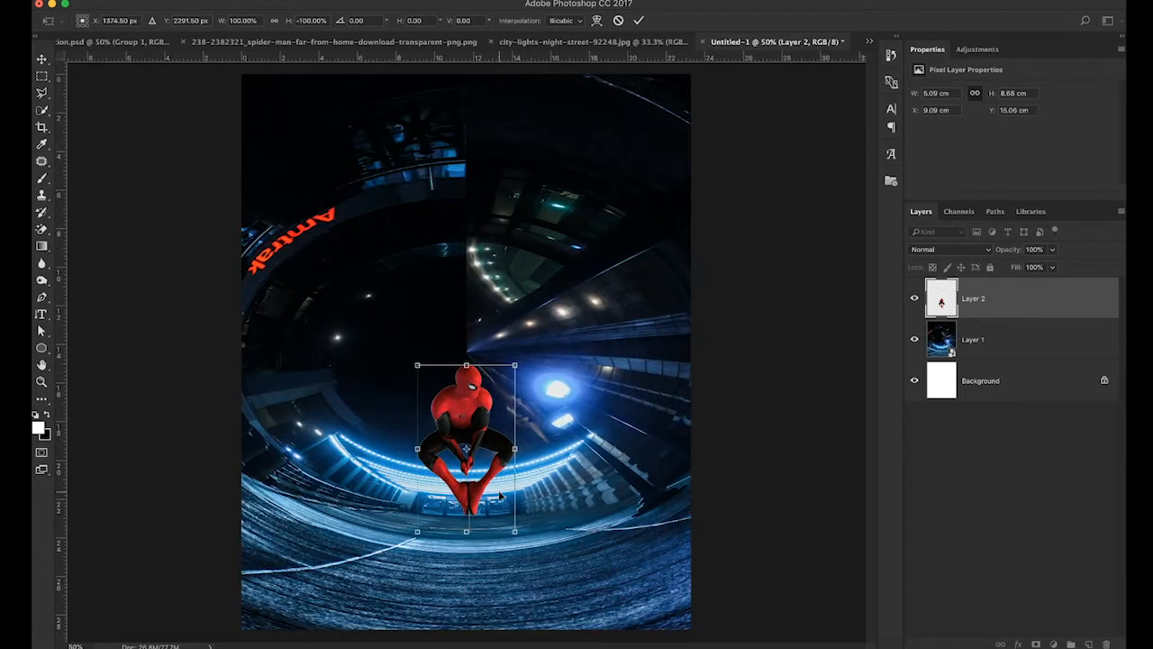
pyautogui.press('super+minus')
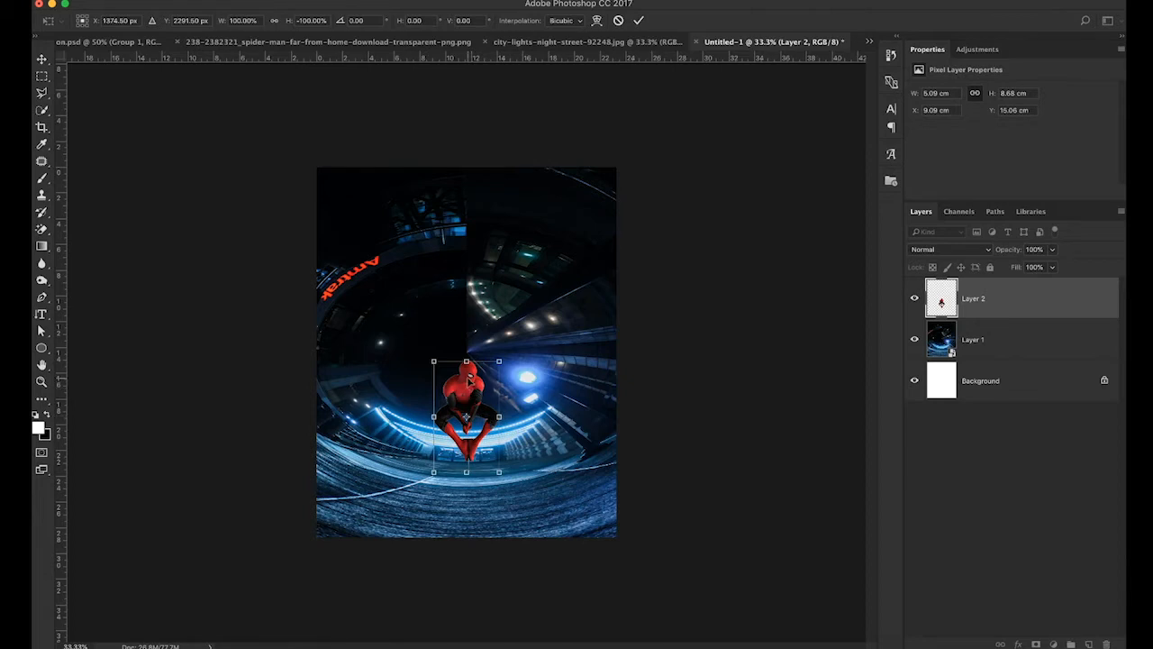
pyautogui.moveTo(470, 382); pyautogui.dragTo(467, 476)
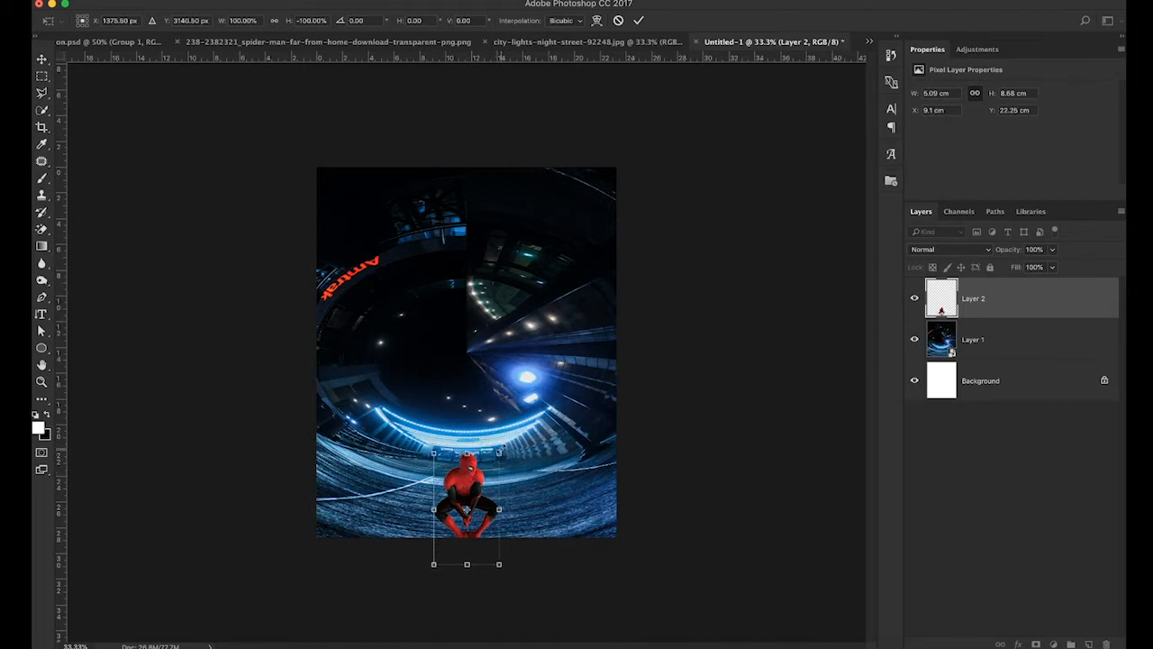
pyautogui.moveTo(500, 452); pyautogui.dragTo(537, 395)
pyautogui.moveTo(461, 451); pyautogui.dragTo(469, 450)
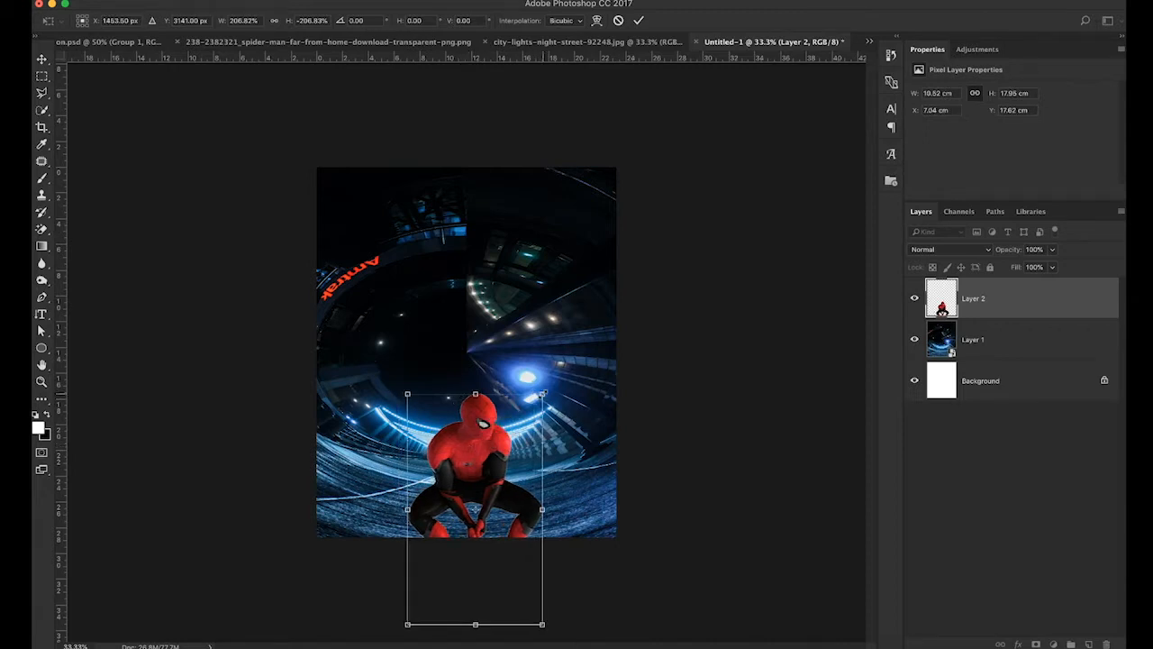
pyautogui.moveTo(542, 394); pyautogui.dragTo(536, 397)
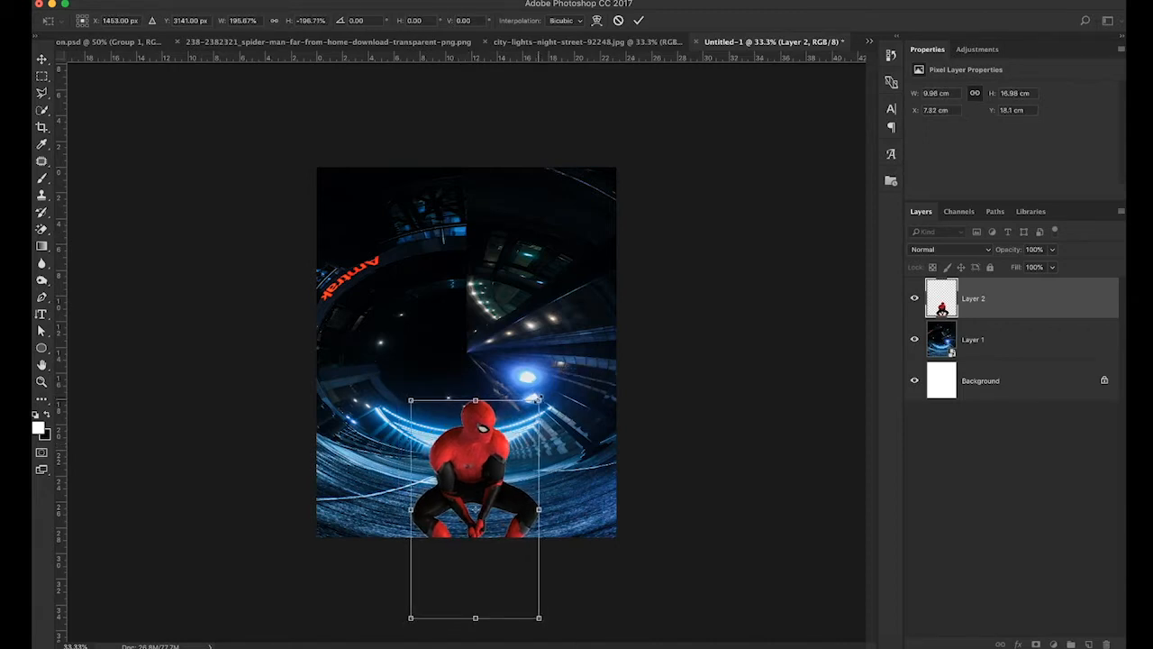
pyautogui.moveTo(467, 454); pyautogui.dragTo(493, 444)
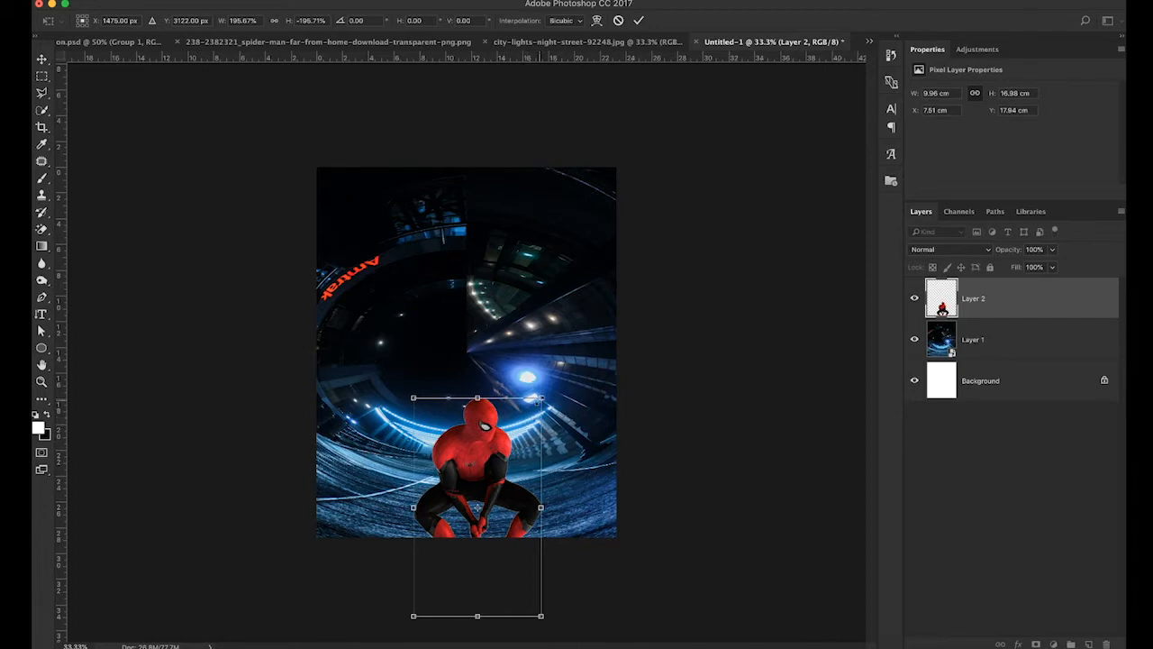
pyautogui.moveTo(541, 615); pyautogui.dragTo(535, 606)
pyautogui.moveTo(478, 477); pyautogui.dragTo(479, 483)
pyautogui.moveTo(535, 607); pyautogui.dragTo(532, 600)
pyautogui.moveTo(491, 475); pyautogui.dragTo(491, 473)
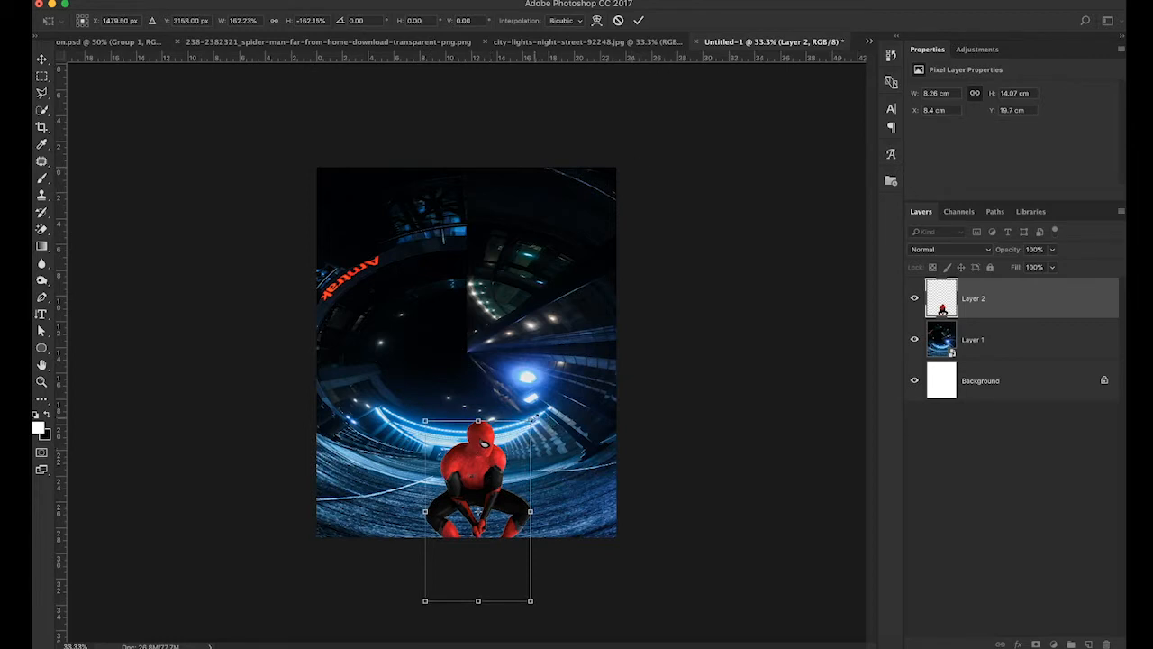
pyautogui.moveTo(532, 419); pyautogui.dragTo(535, 417)
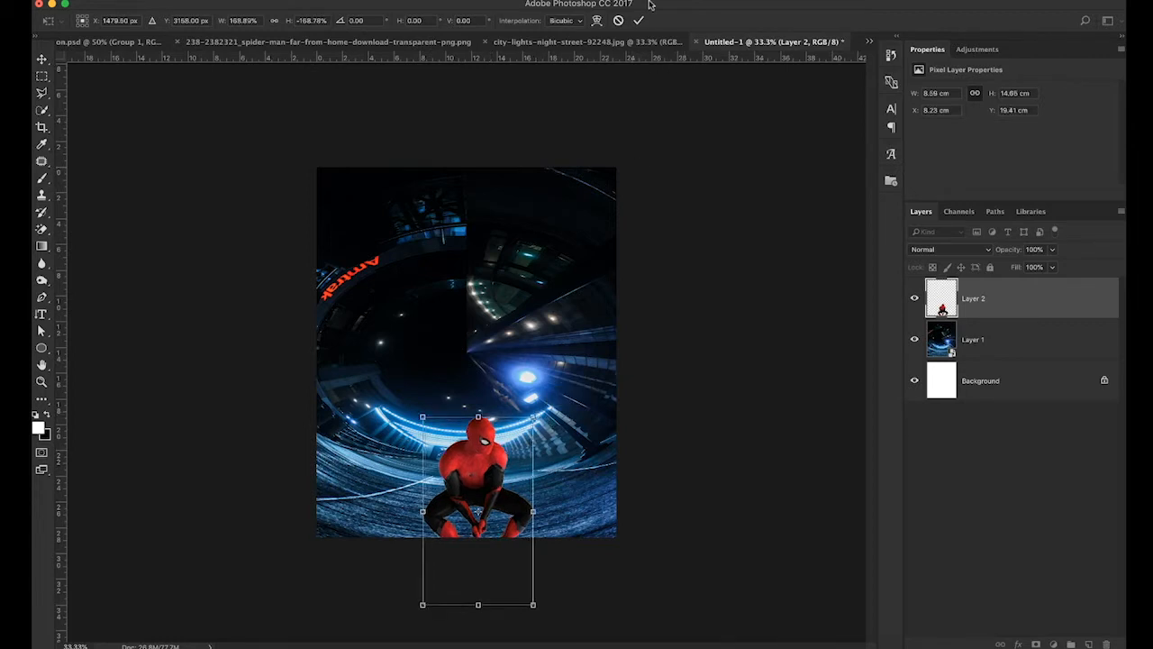
pyautogui.click(640, 20)
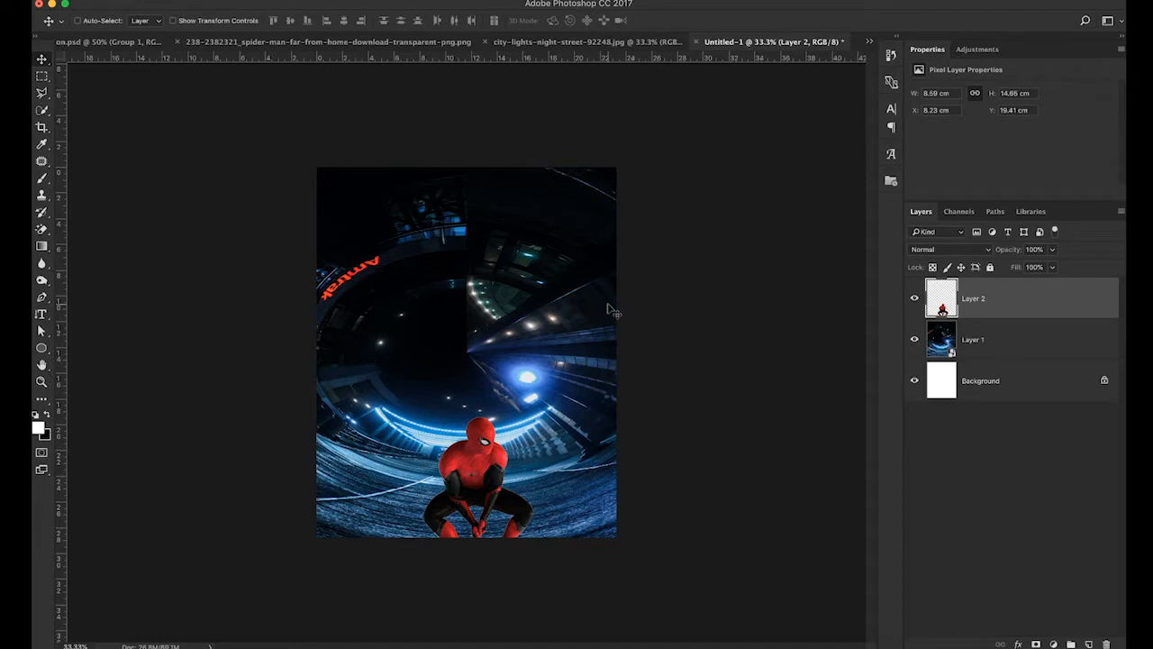
pyautogui.press('super+equal')
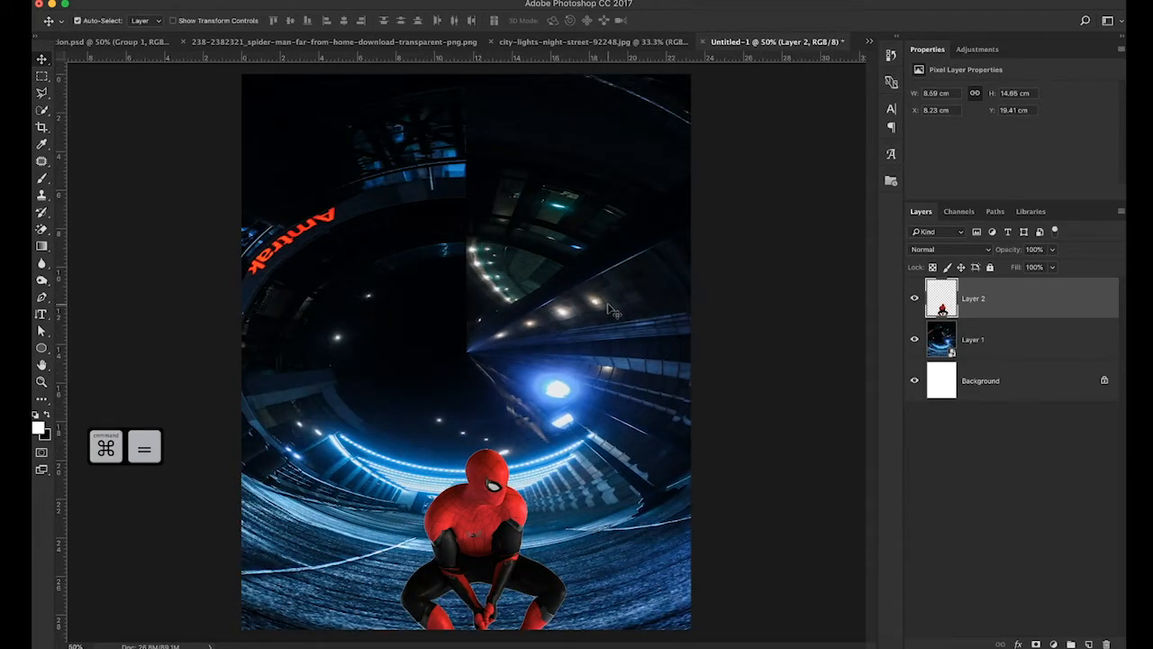
pyautogui.press('super+equal')
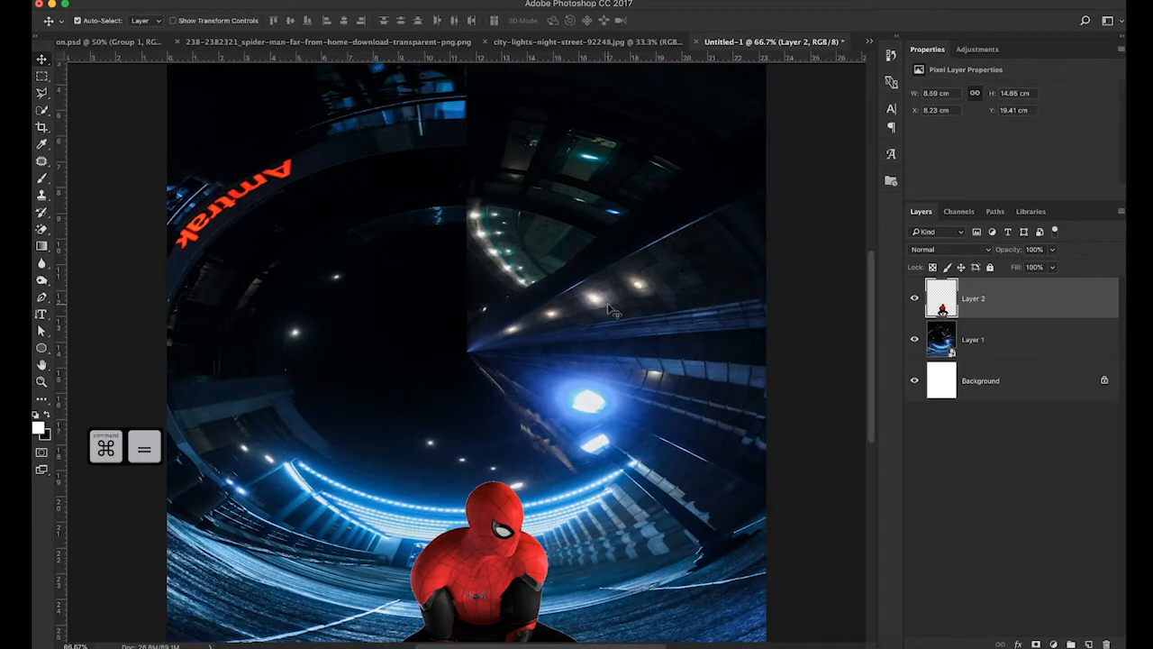
pyautogui.press('super+minus')
pyautogui.press('super+minus')
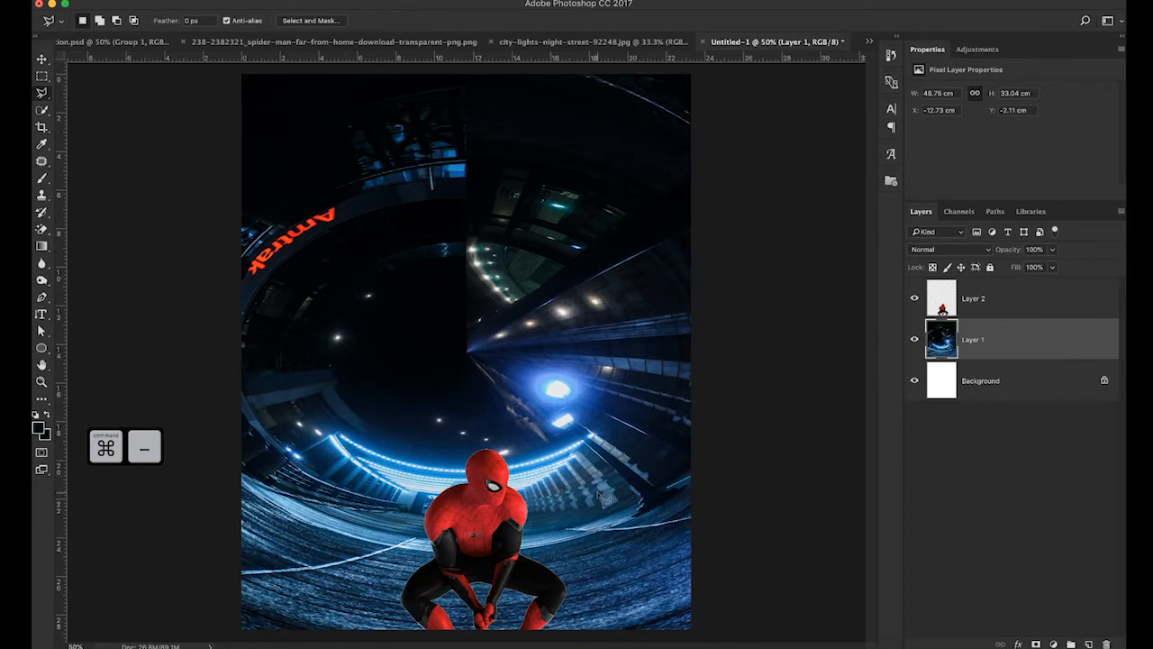
pyautogui.press('super+minus')
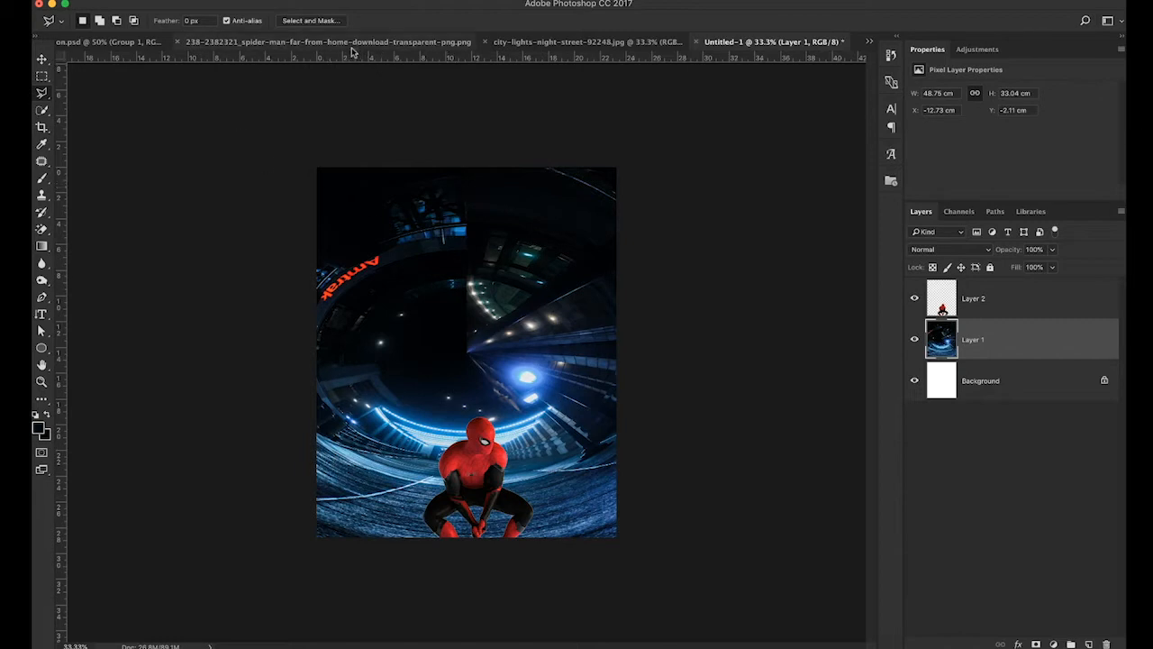
# Step: Switch to Spiderman manipulation.psd and duplicate the rain texture layer from Group 1 into the Untitled-1 document
pyautogui.click(99, 43)
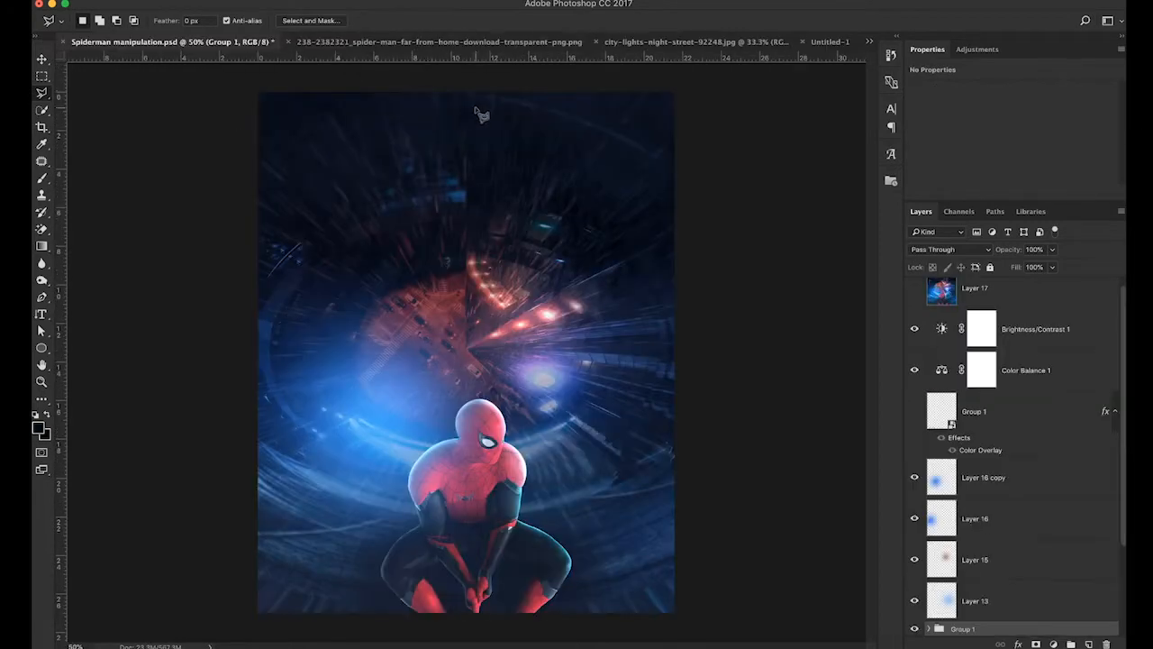
pyautogui.scroll(-3, 1056, 426)
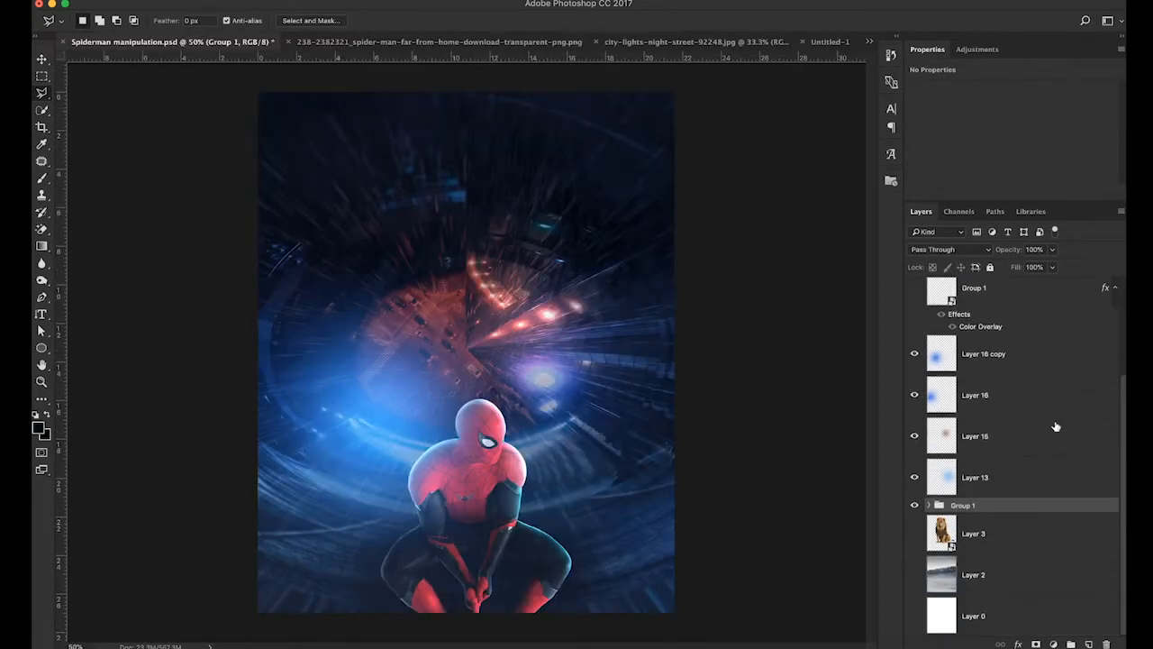
pyautogui.press('v')
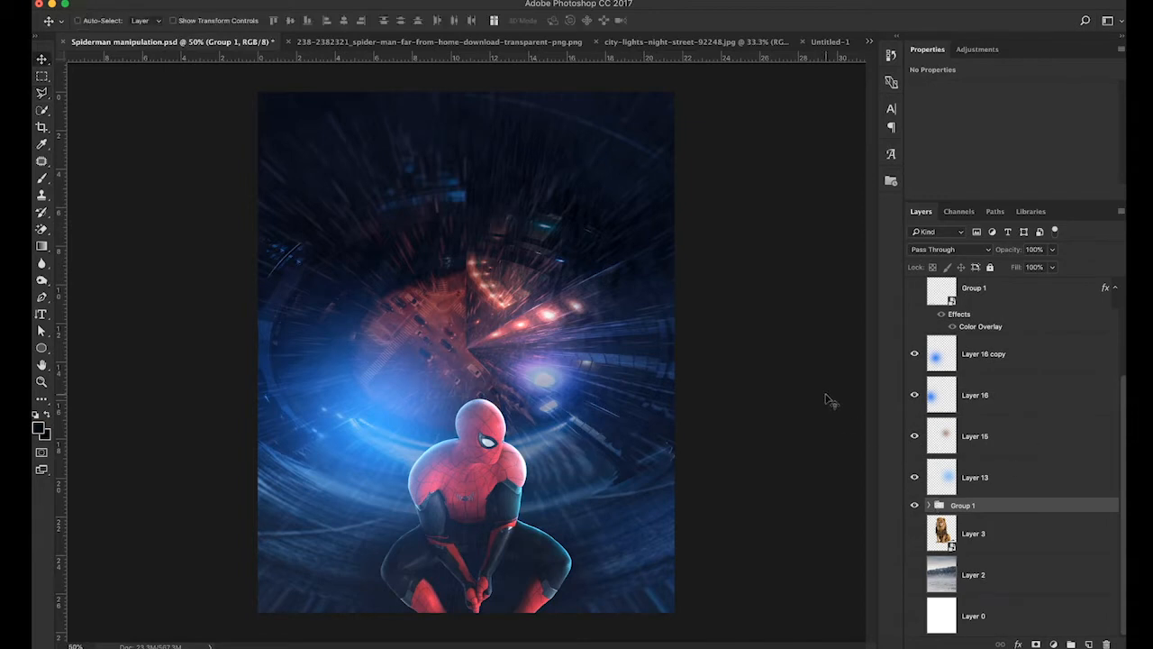
pyautogui.keyDown('ctrl'); pyautogui.click(504, 256); pyautogui.keyUp('ctrl')
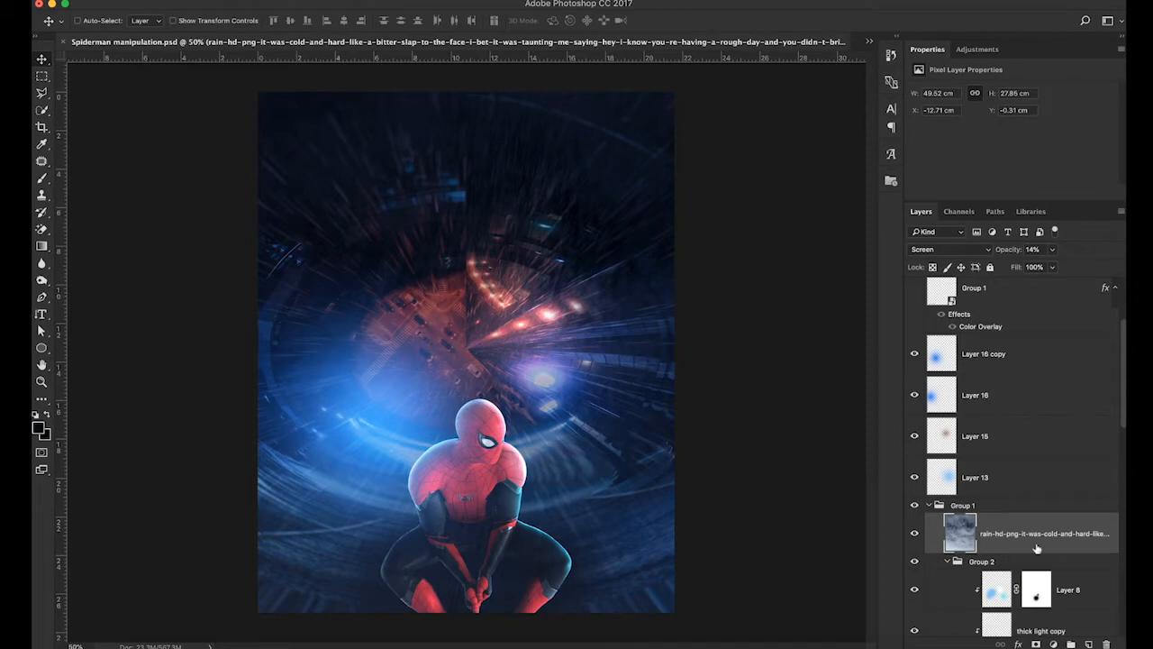
pyautogui.rightClick(1036, 547)
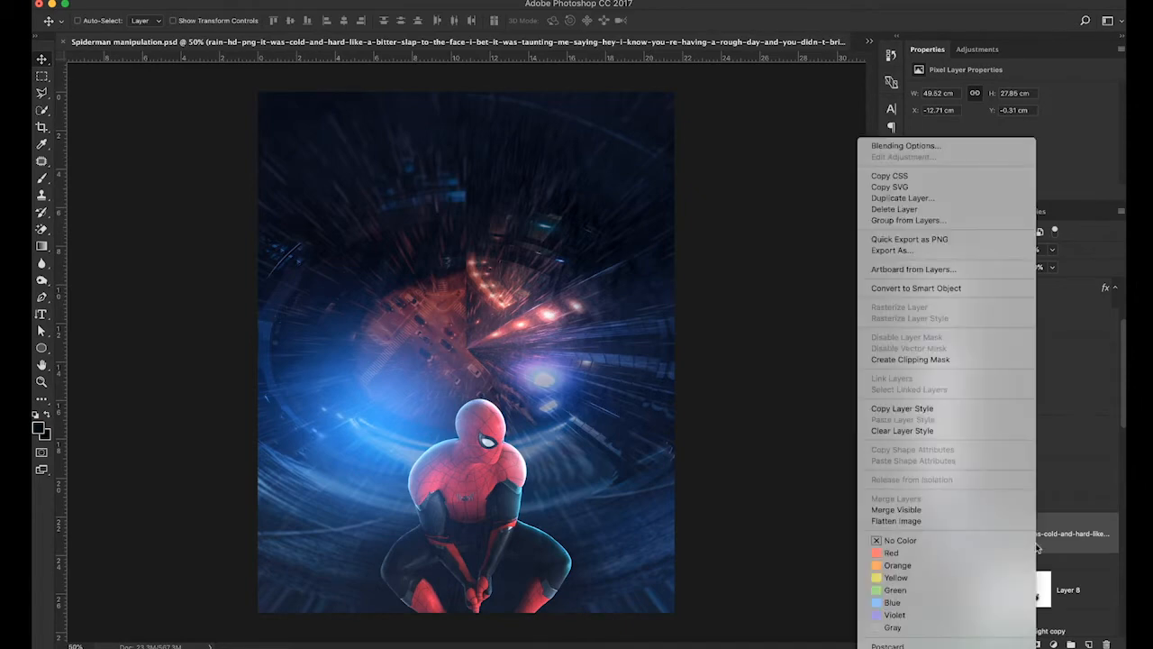
pyautogui.click(942, 199)
pyautogui.click(634, 325)
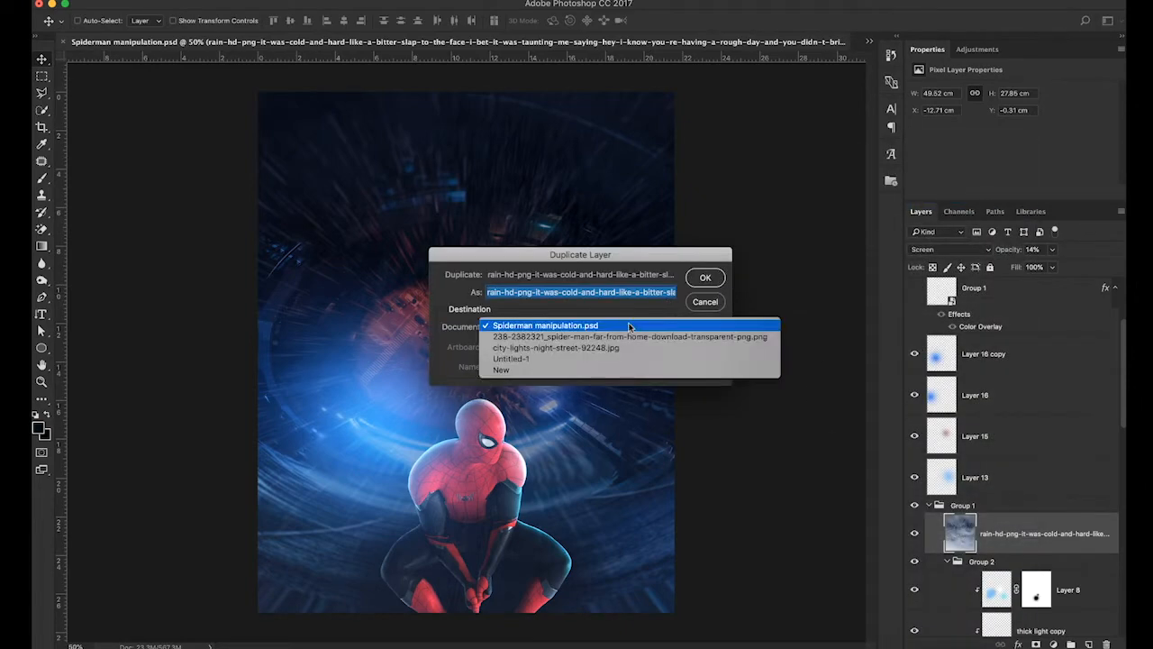
pyautogui.click(540, 359)
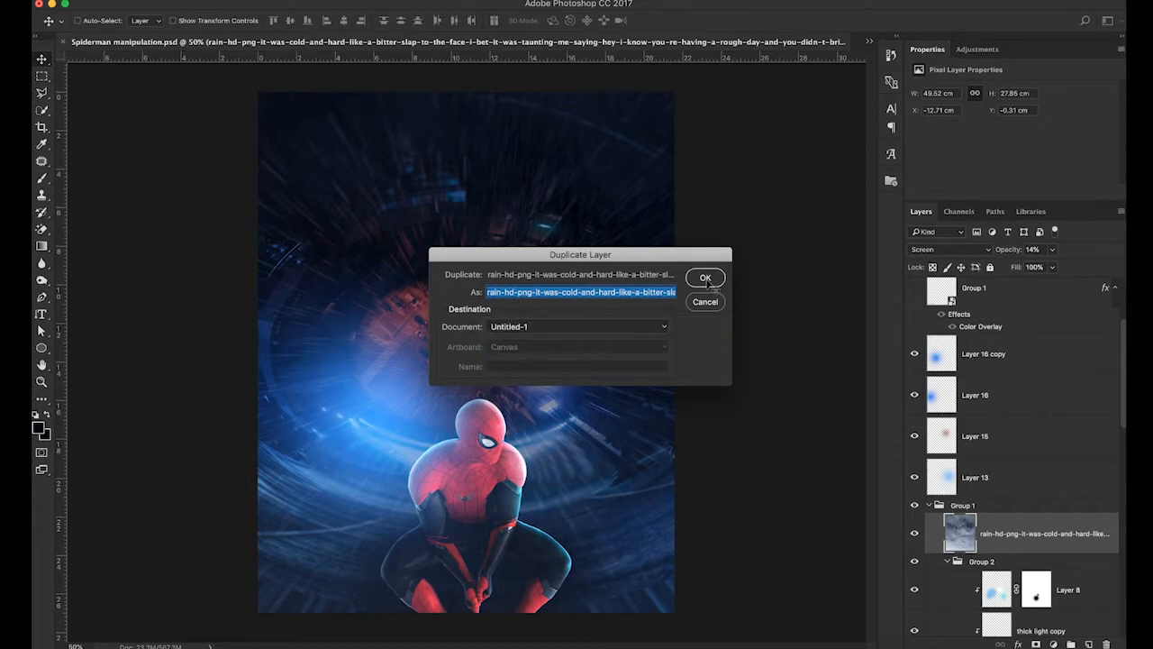
pyautogui.click(706, 277)
# Step: Return to Untitled-1 and move the rain layer above the Spider-Man layer in the stack
pyautogui.click(870, 41)
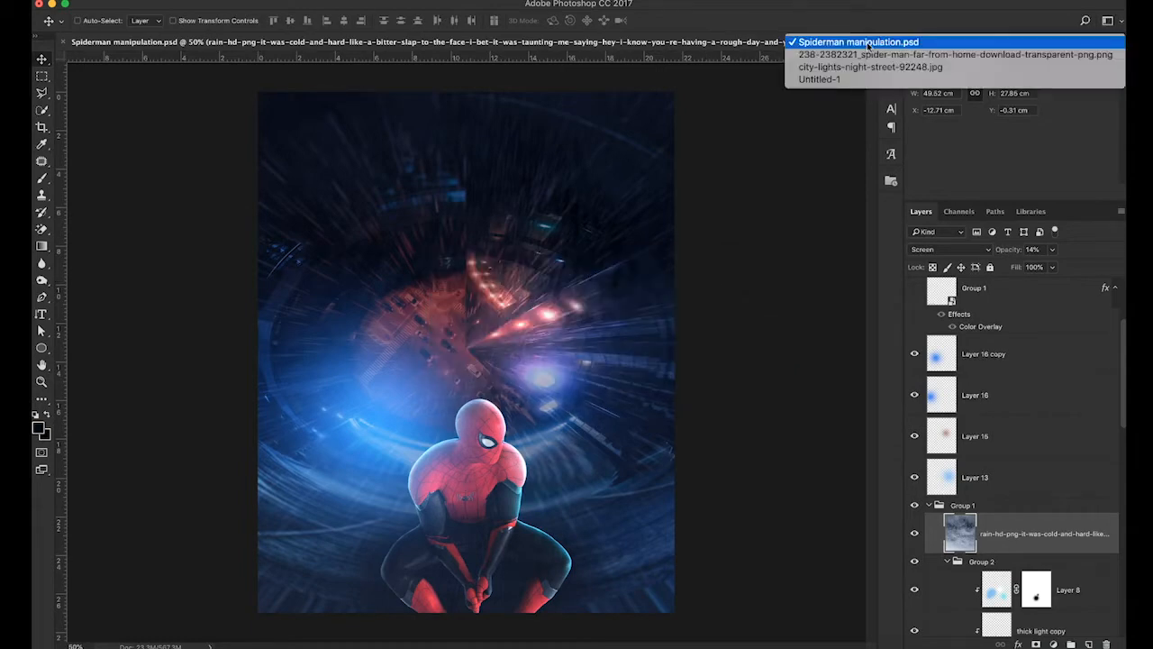
pyautogui.click(815, 79)
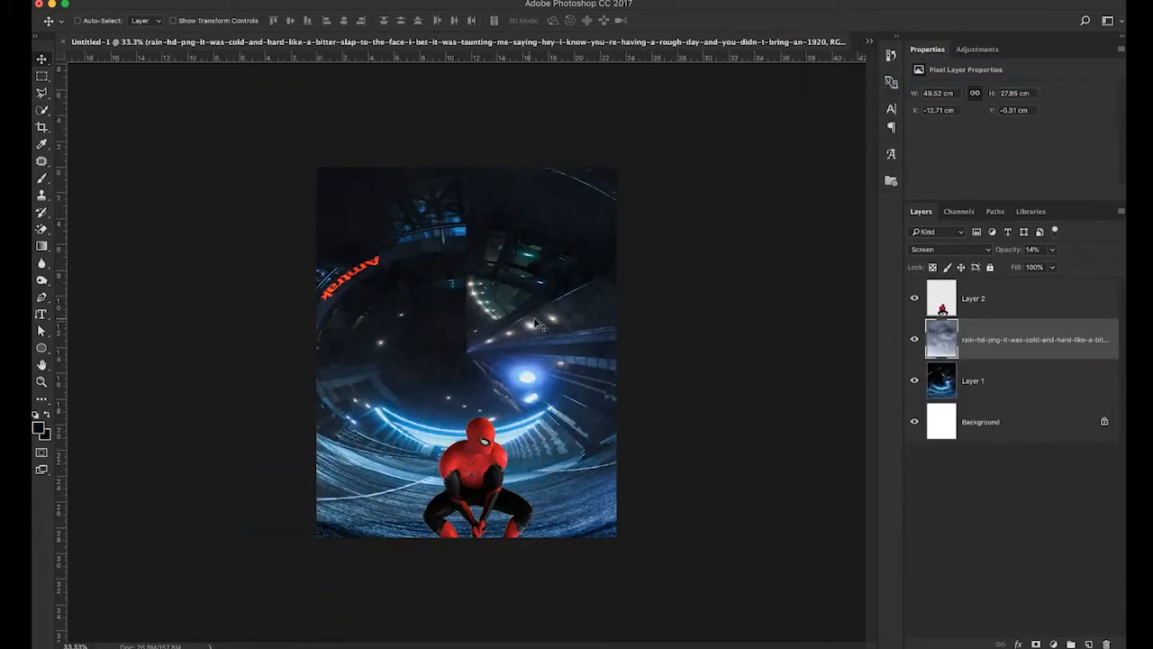
pyautogui.press('super+bracketright')
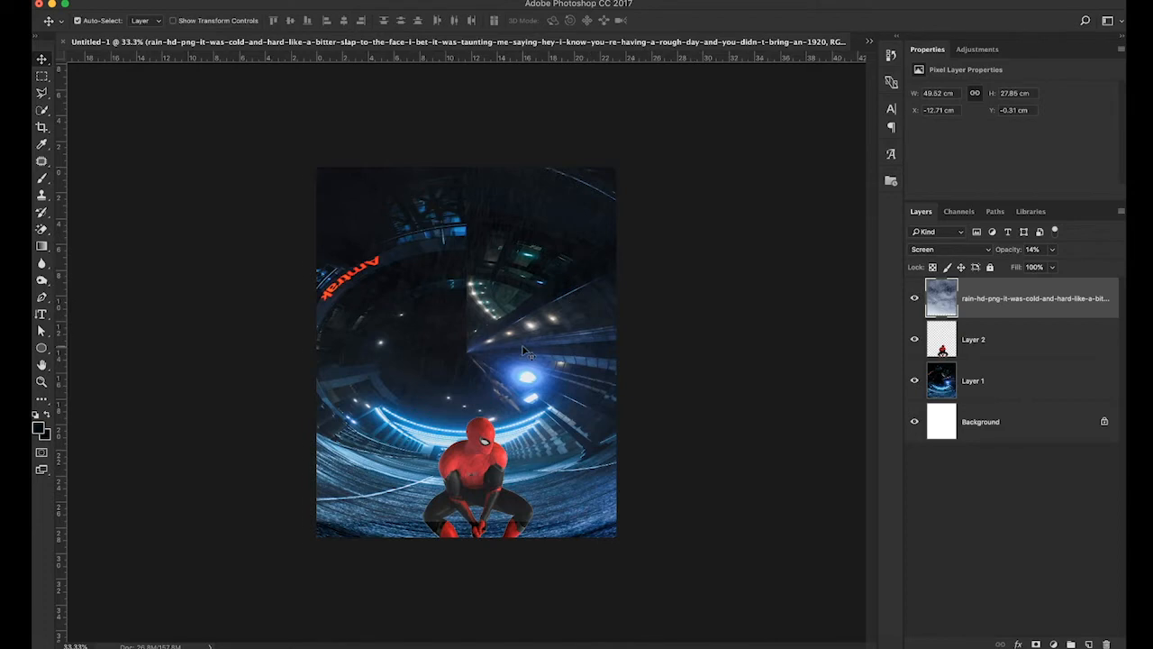
pyautogui.press('super+equal')
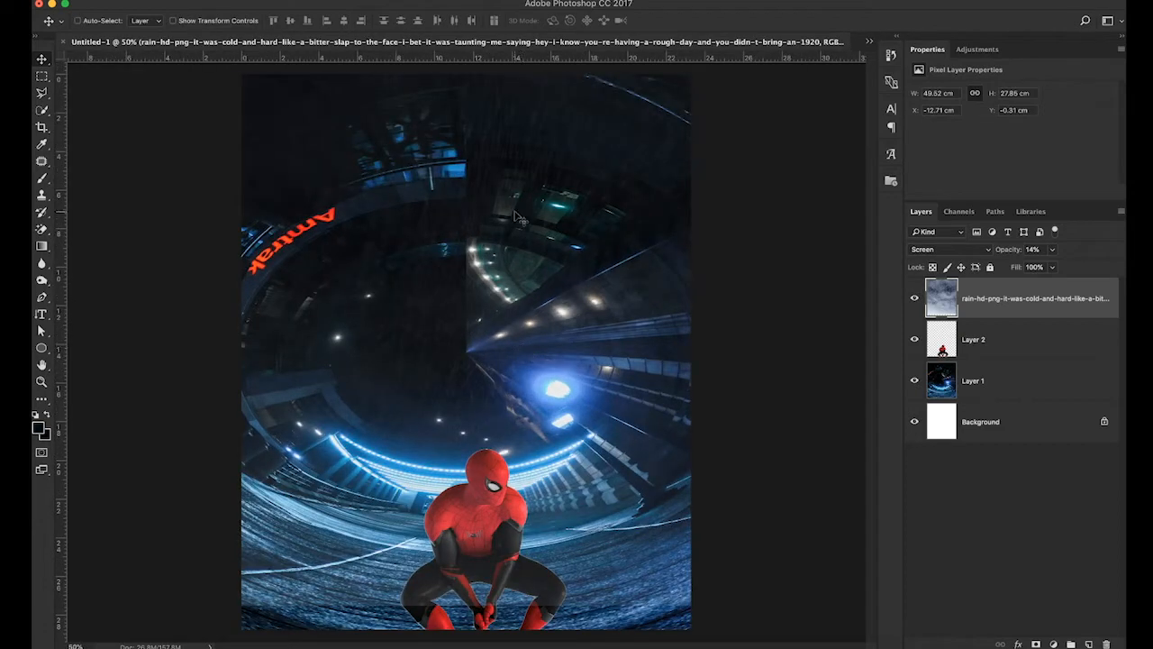
pyautogui.press('super+minus')
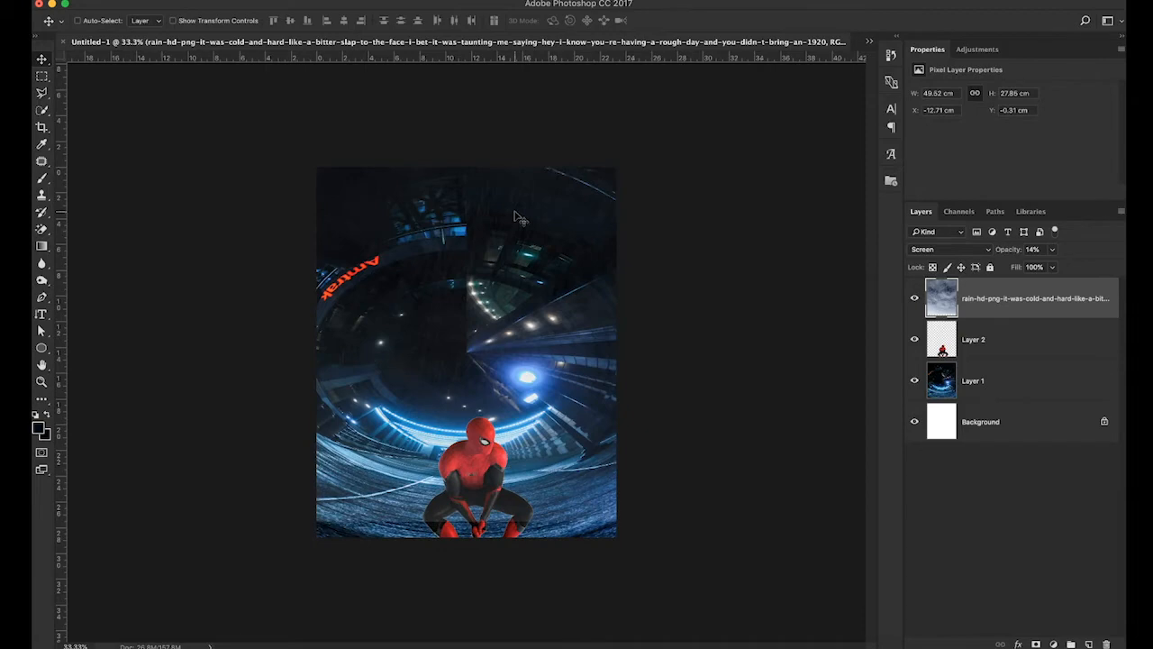
# Step: Select the distorted street layer, Layer 1, and activate the Pen tool
pyautogui.press('super+equal')
pyautogui.press('super+equal')
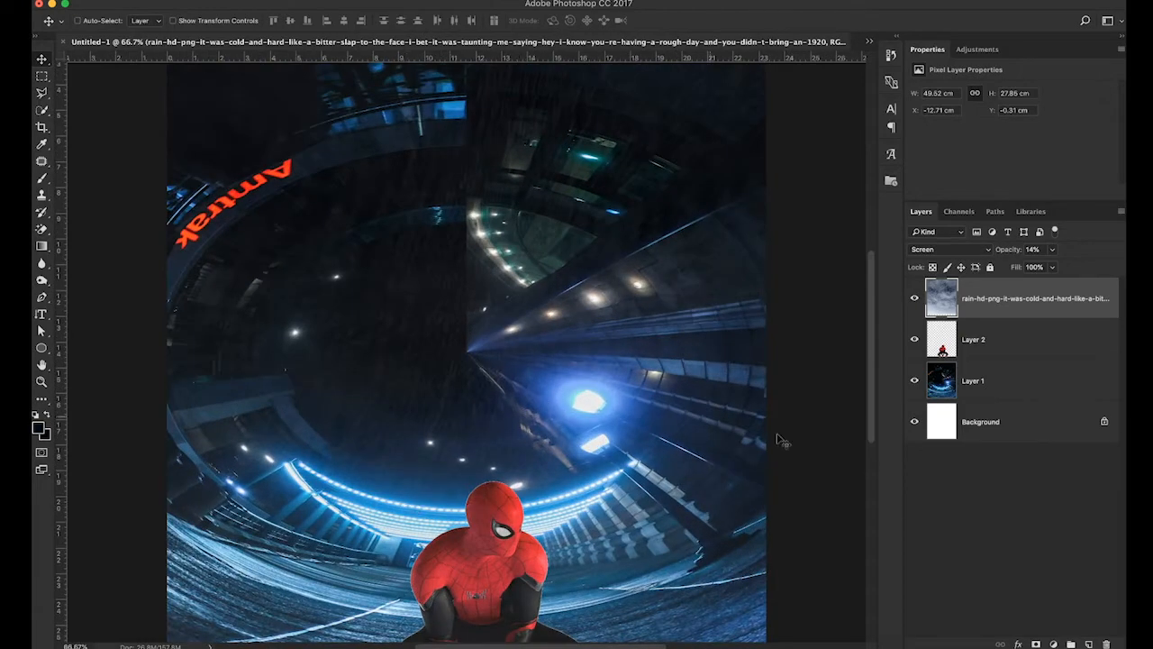
pyautogui.click(962, 376)
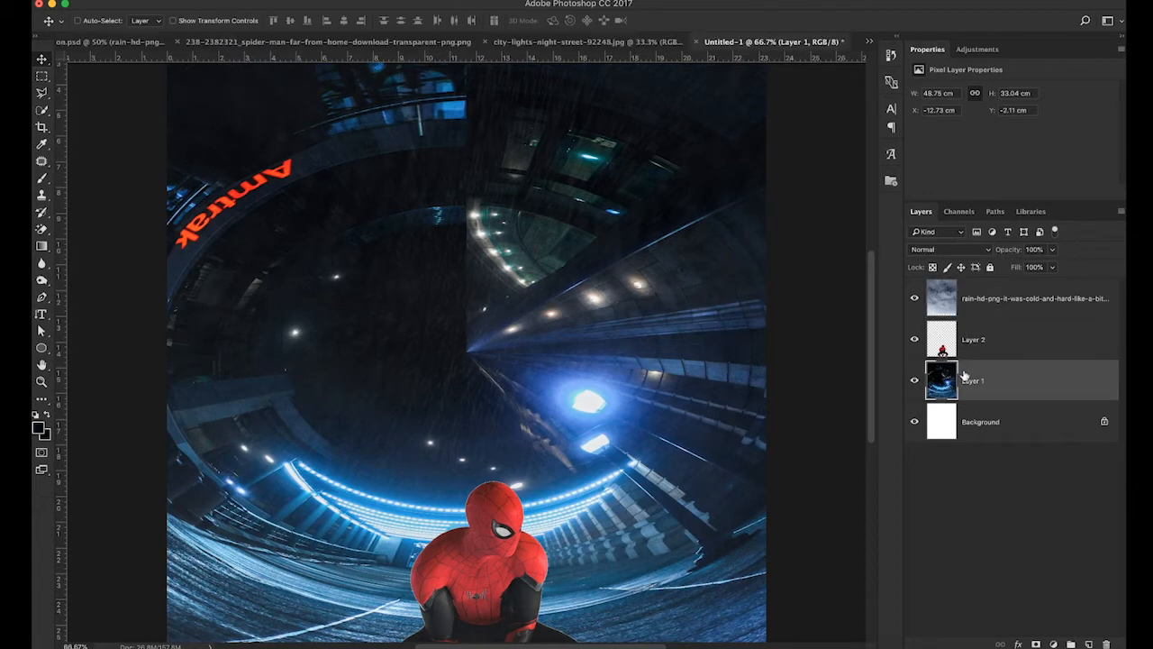
pyautogui.click(41, 91)
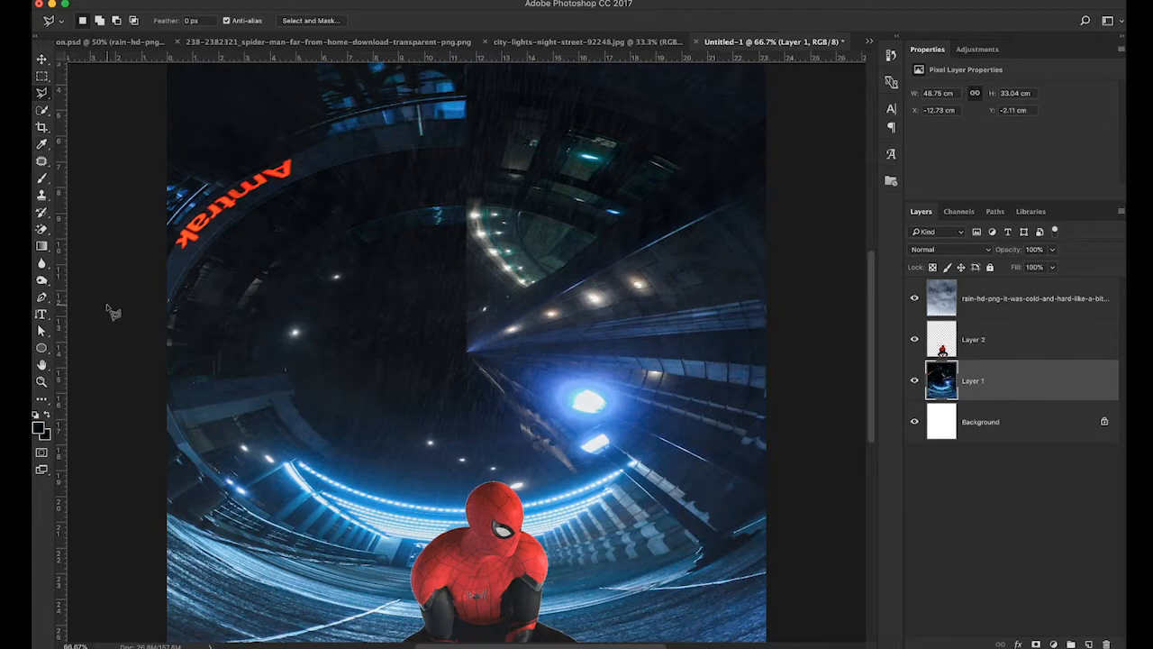
pyautogui.press('p')
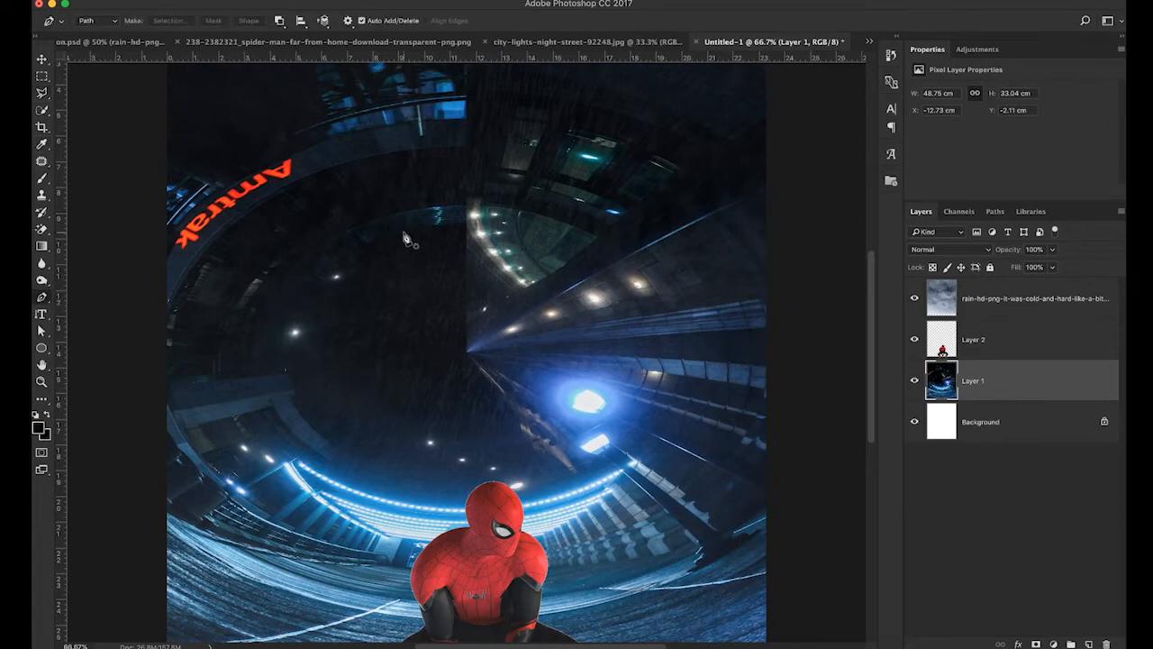
pyautogui.click(334, 296)
pyautogui.click(458, 262)
pyautogui.click(416, 359)
pyautogui.press('super+z')
pyautogui.press('alt+super+z')
pyautogui.press('alt+super+z')
pyautogui.click(312, 320)
pyautogui.moveTo(434, 288); pyautogui.dragTo(516, 371)
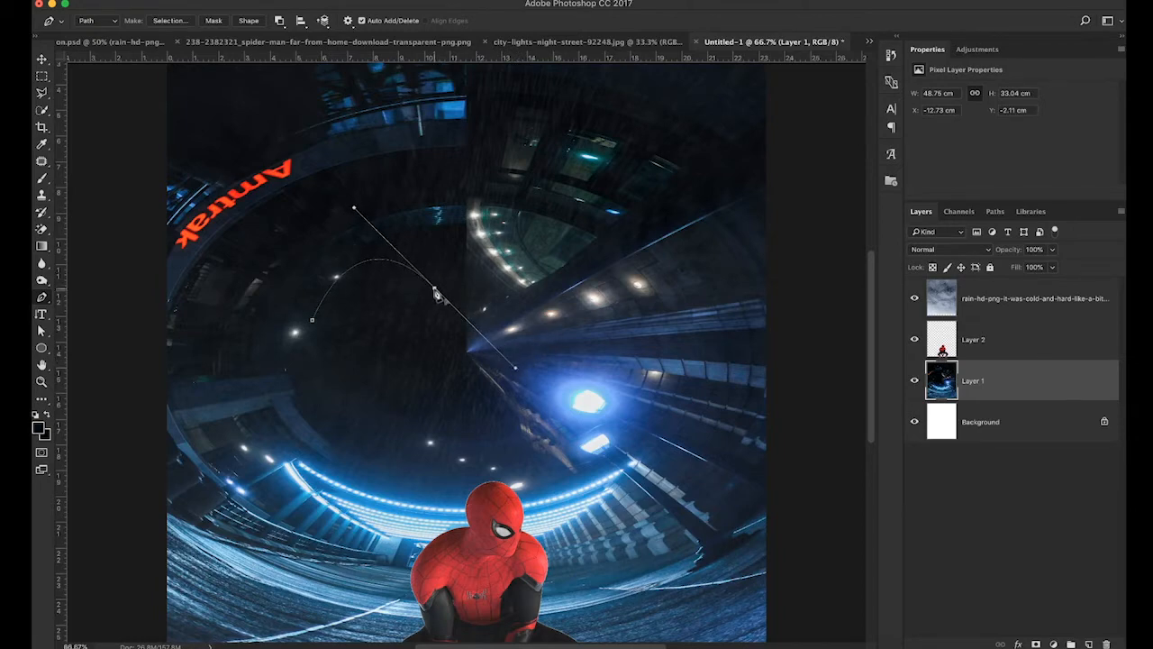
pyautogui.press('super+equal')
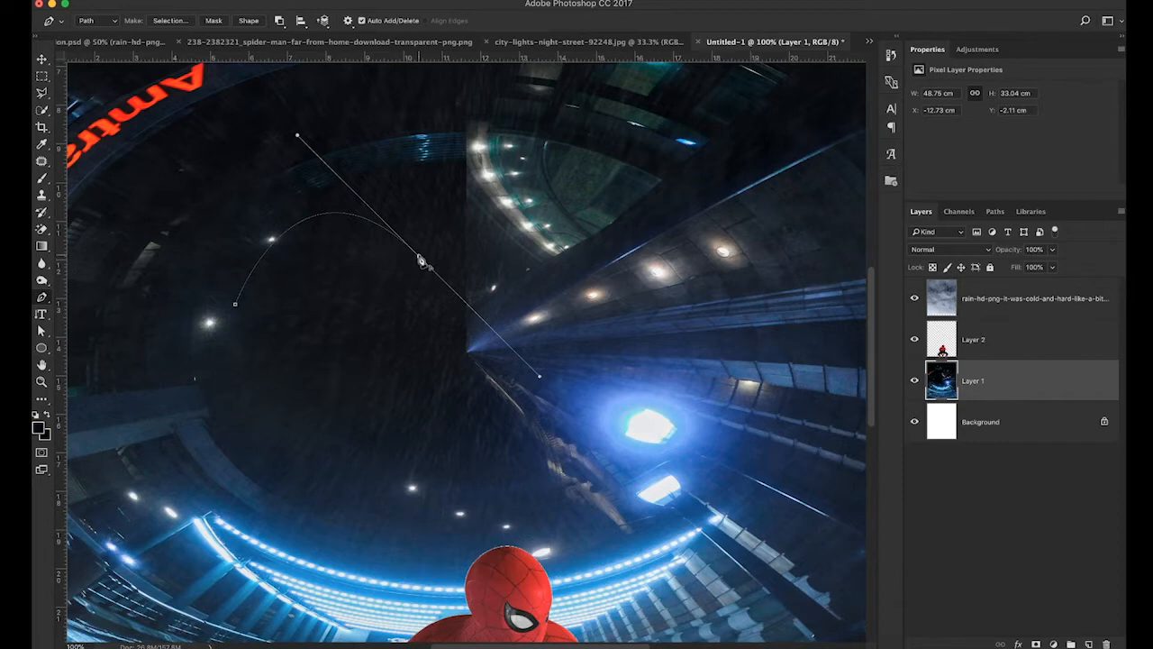
pyautogui.keyDown('alt'); pyautogui.click(420, 261); pyautogui.keyUp('alt')
pyautogui.press('super+minus')
pyautogui.press('super+minus')
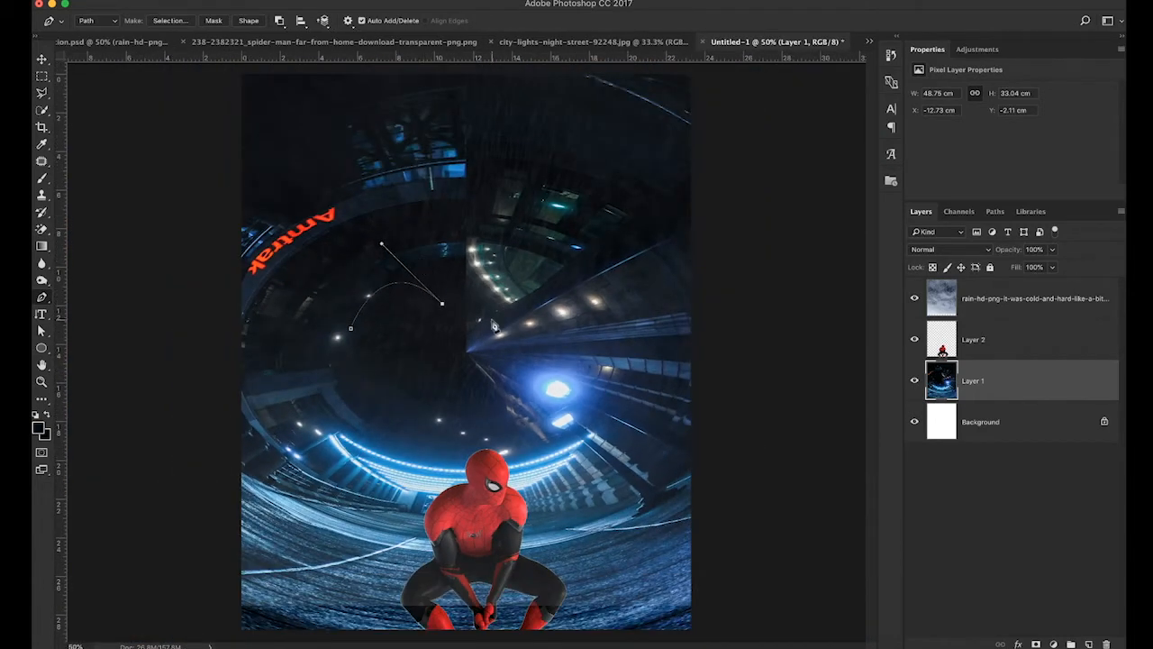
pyautogui.press('super+z')
pyautogui.press('super+z')
# Step: Trace a closed curved path around the dark round area of the swirl, with straight edges meeting at the swirl's centre
pyautogui.click(465, 256)
pyautogui.moveTo(331, 370); pyautogui.dragTo(359, 471)
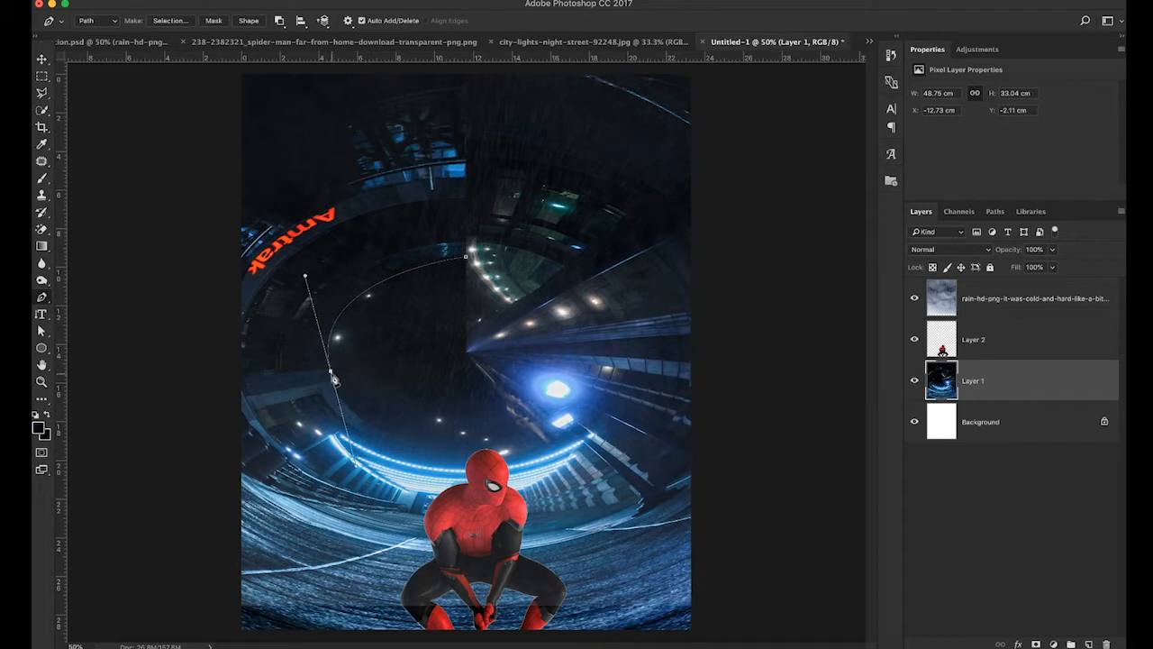
pyautogui.keyDown('alt'); pyautogui.click(331, 372); pyautogui.keyUp('alt')
pyautogui.moveTo(523, 434); pyautogui.dragTo(688, 392)
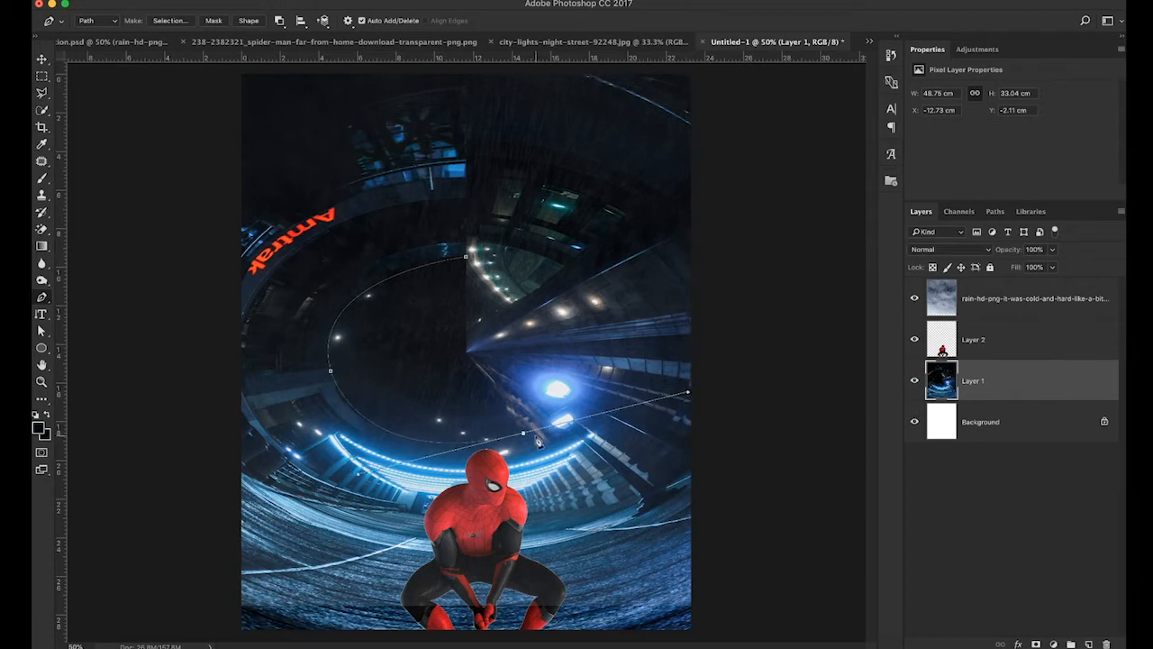
pyautogui.keyDown('alt'); pyautogui.click(524, 434); pyautogui.keyUp('alt')
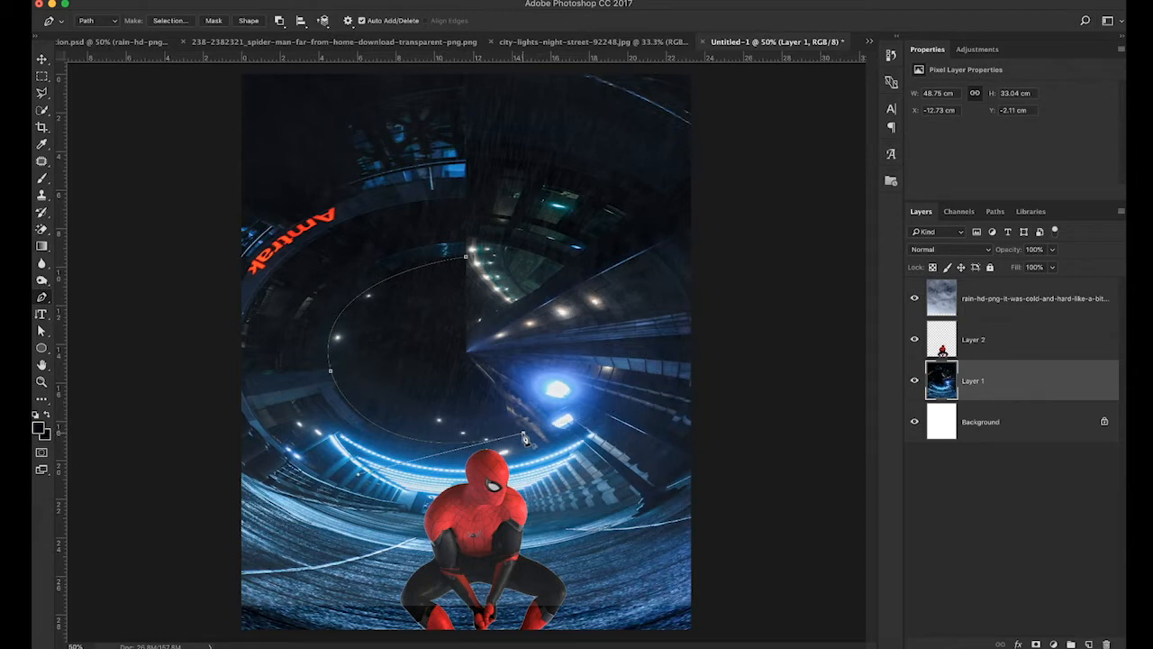
pyautogui.click(469, 356)
pyautogui.click(467, 259)
# Step: Turn the path into a selection, invert it, and add a layer mask to Layer 1 that cuts out the traced area
pyautogui.press('super+Return')
pyautogui.press('super+shift+i')
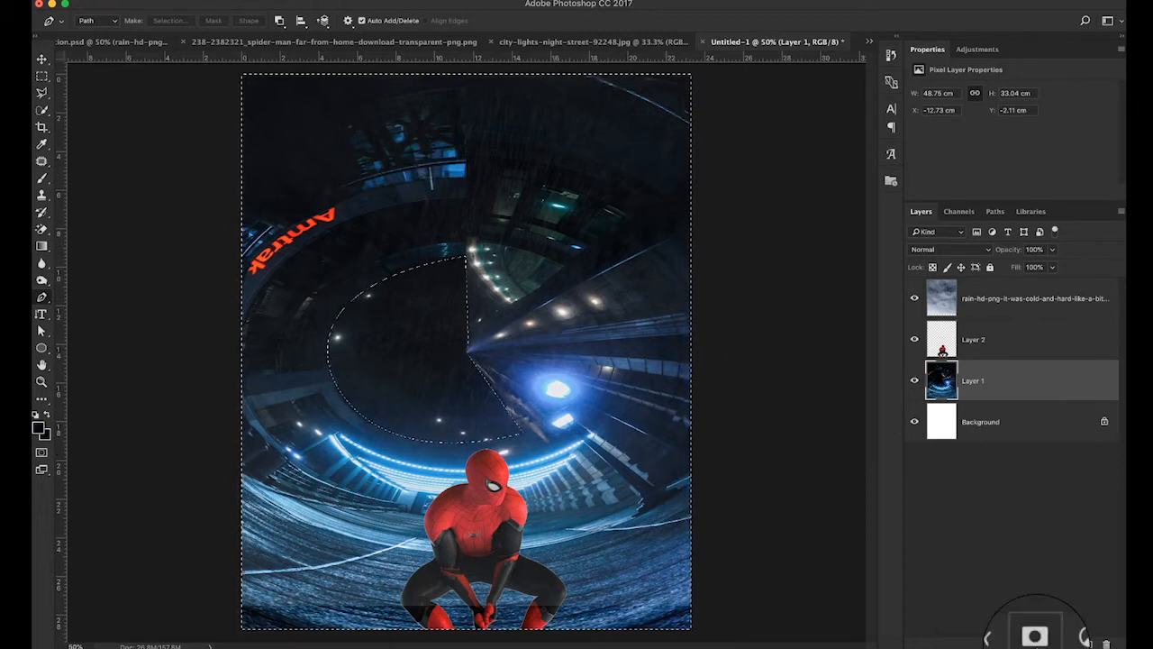
pyautogui.click(1035, 636)
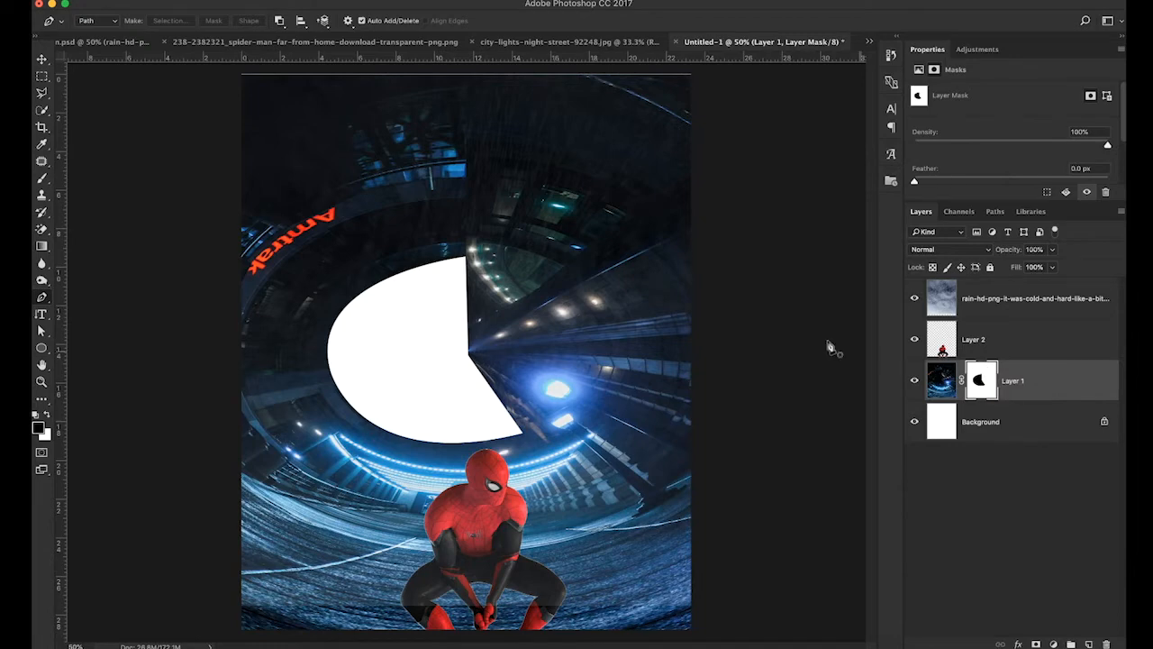
# Step: Disable the layer mask on Layer 1
pyautogui.press('super+plus')
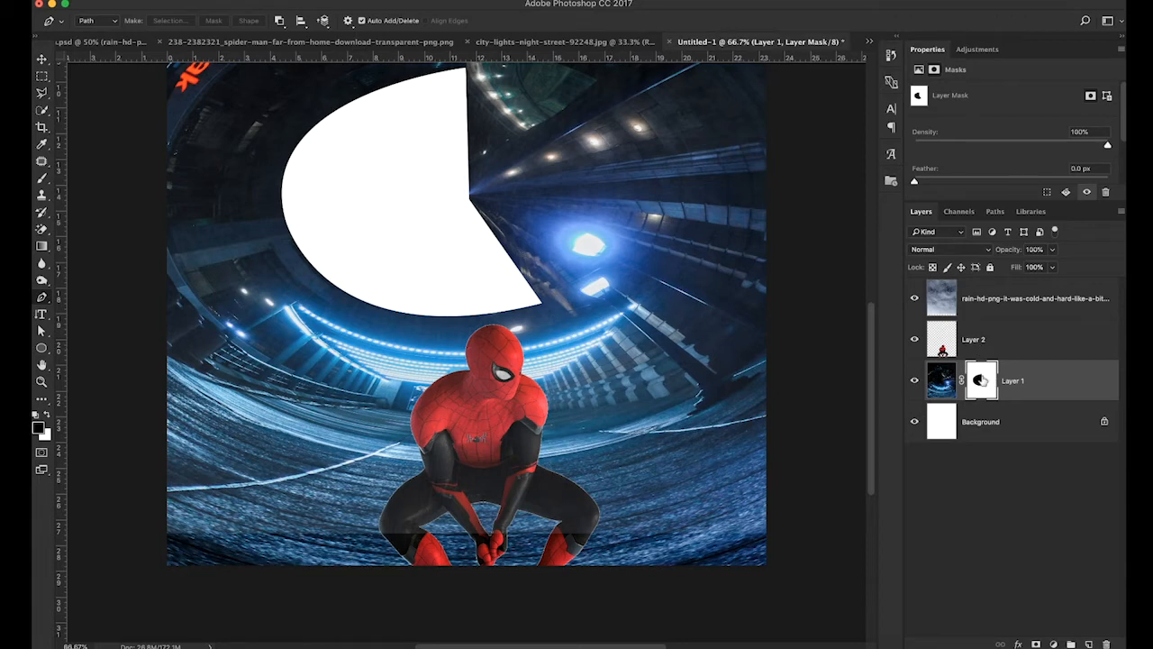
pyautogui.rightClick(982, 380)
pyautogui.click(988, 376)
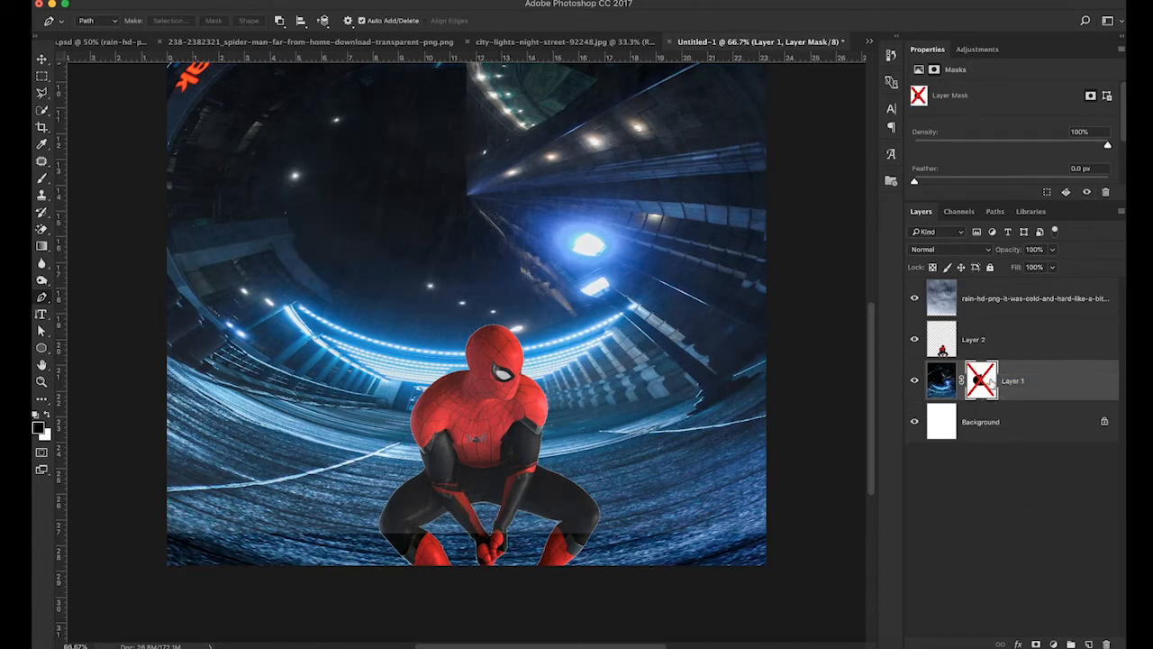
pyautogui.press('super+minus')
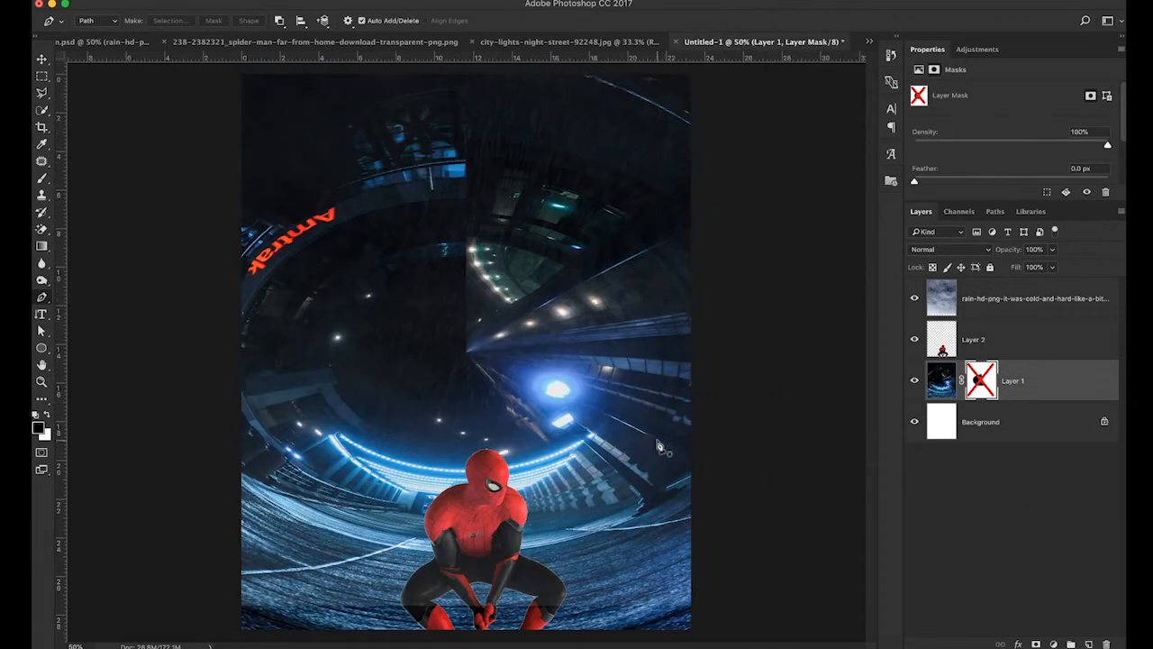
# Step: Open the layer style settings of Layer 2, the Spider-Man figure, and enable an Inner Shadow
pyautogui.press('v')
pyautogui.click(660, 447)
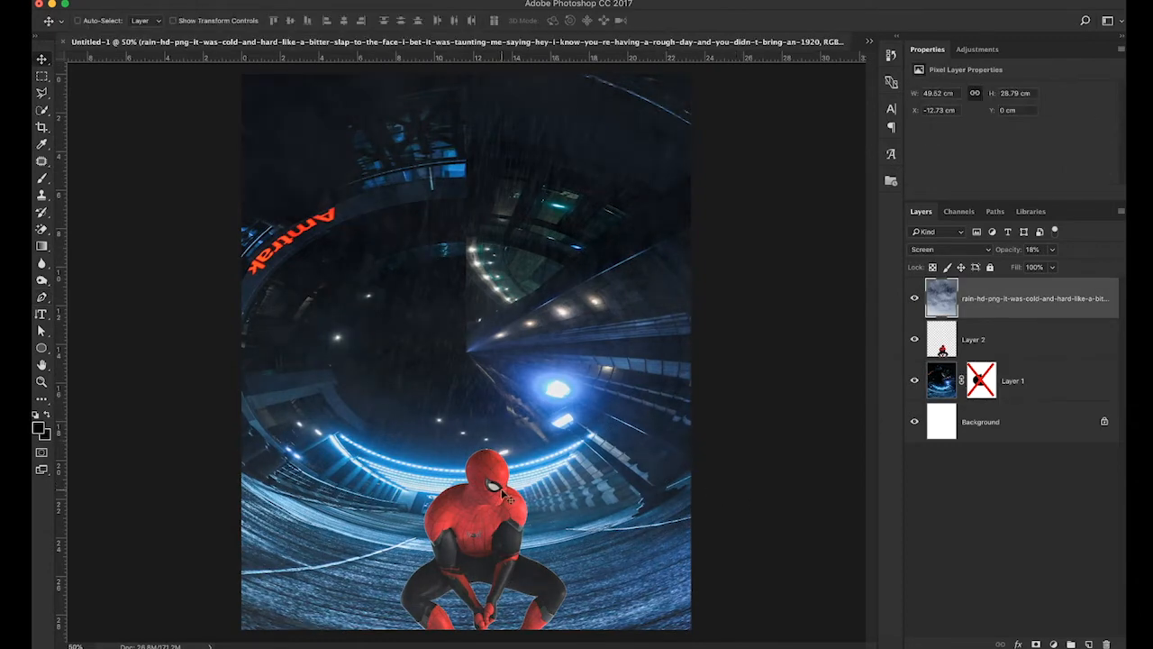
pyautogui.click(1008, 337)
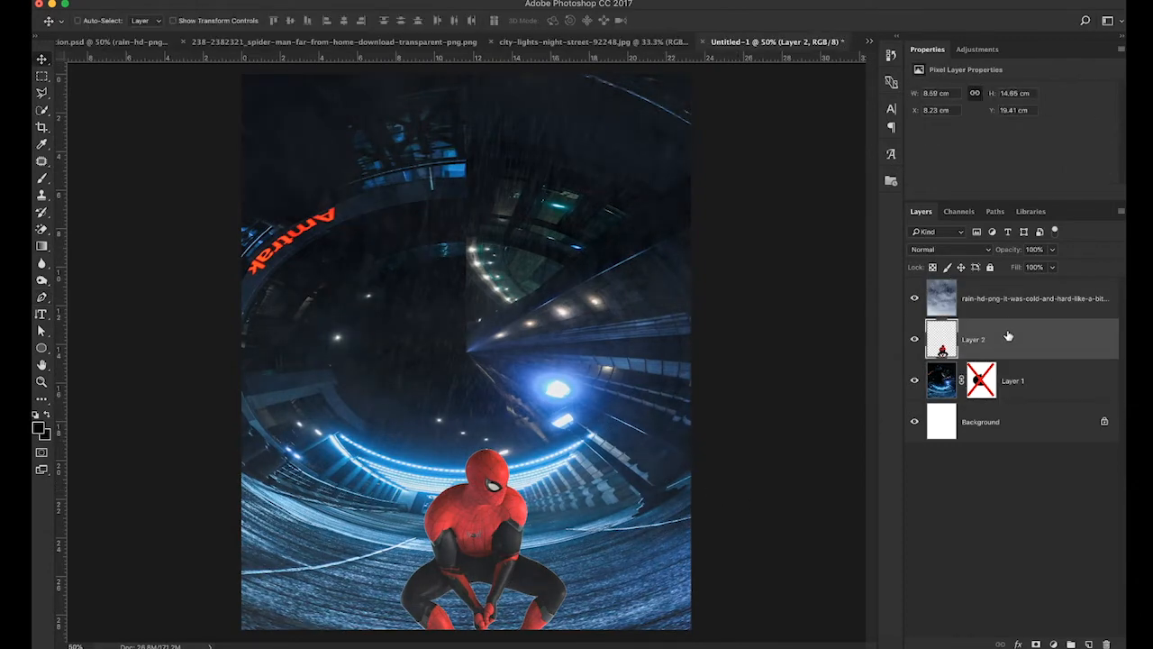
pyautogui.rightClick(1085, 345)
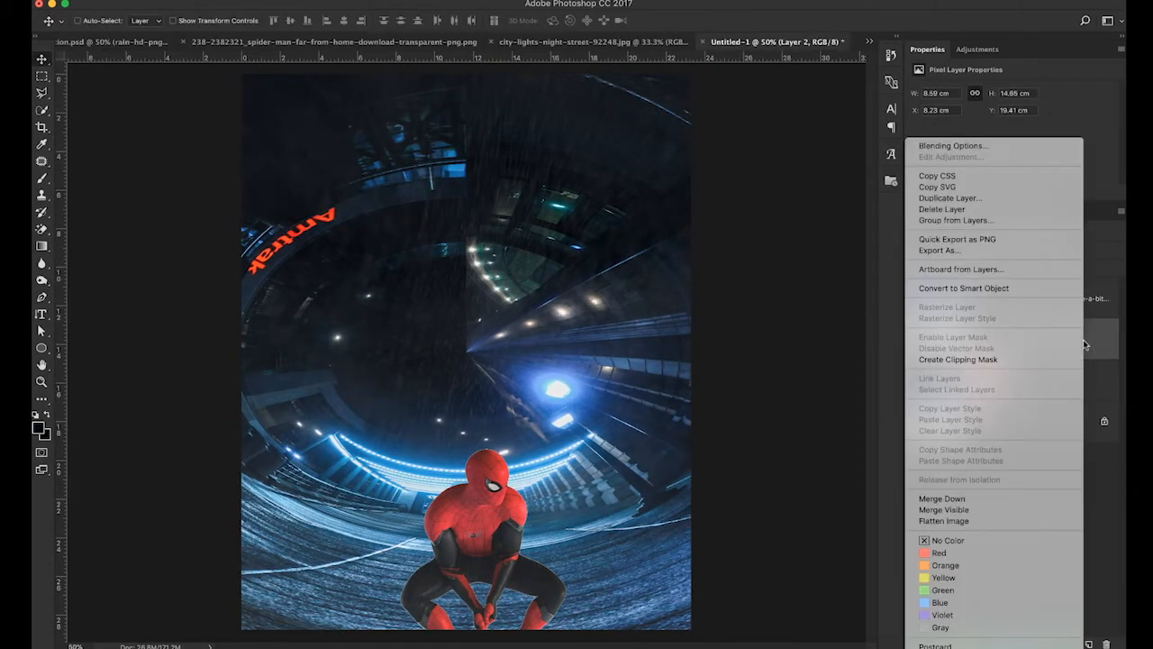
pyautogui.click(972, 146)
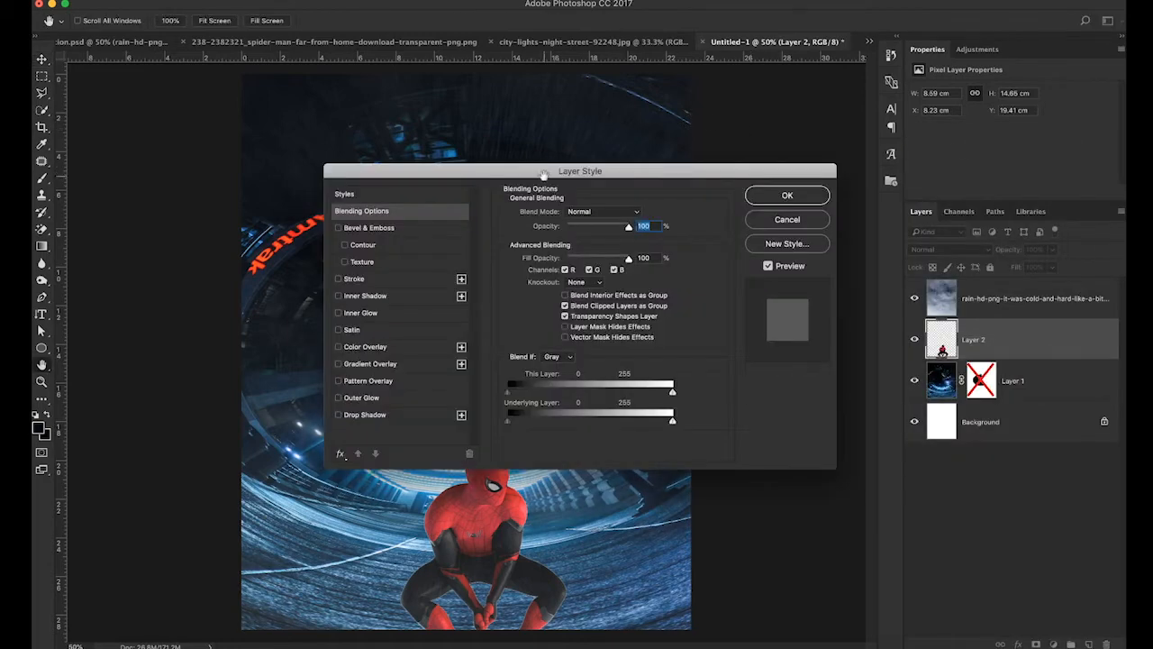
pyautogui.moveTo(543, 174); pyautogui.dragTo(1006, 79)
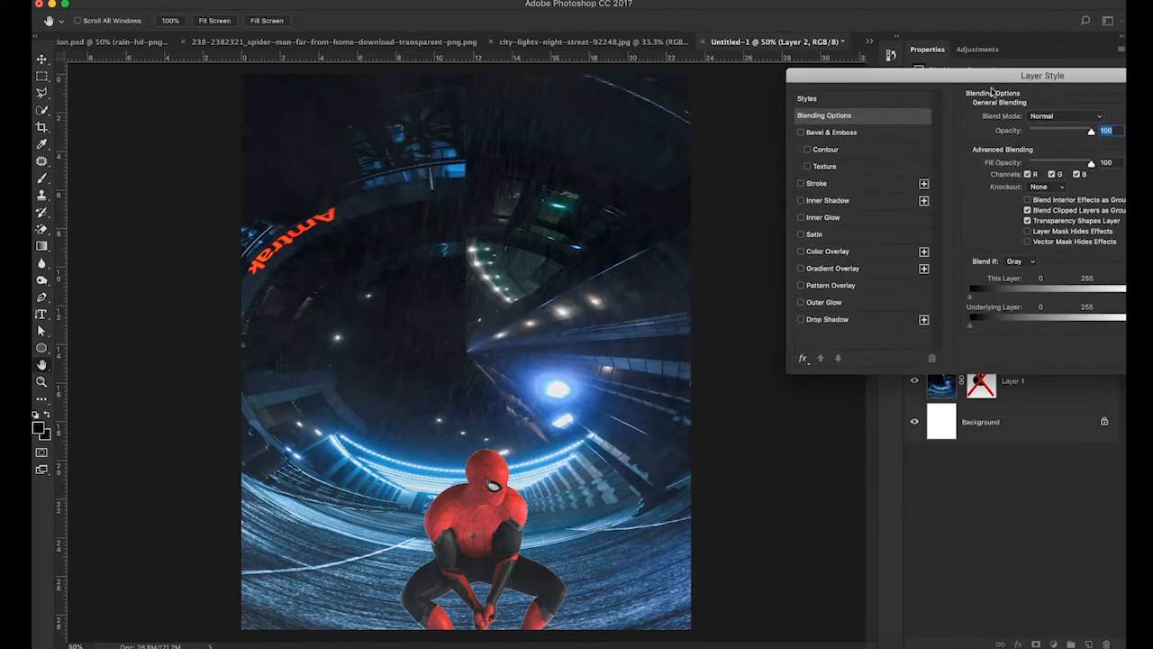
pyautogui.click(801, 201)
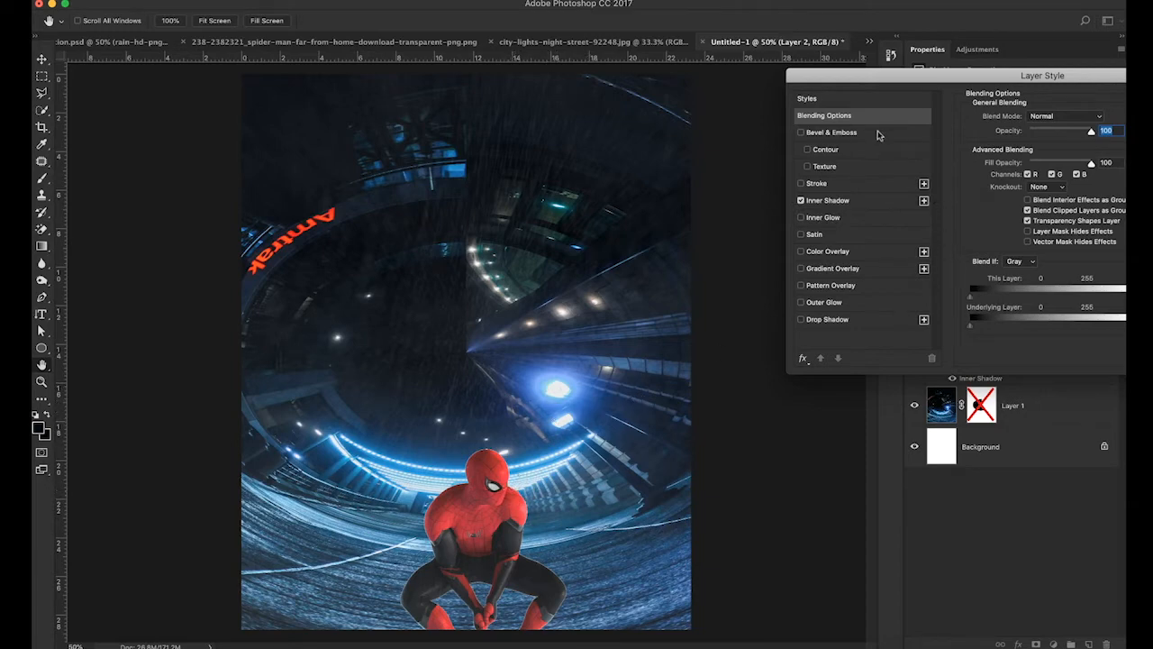
pyautogui.moveTo(995, 75); pyautogui.dragTo(930, 64)
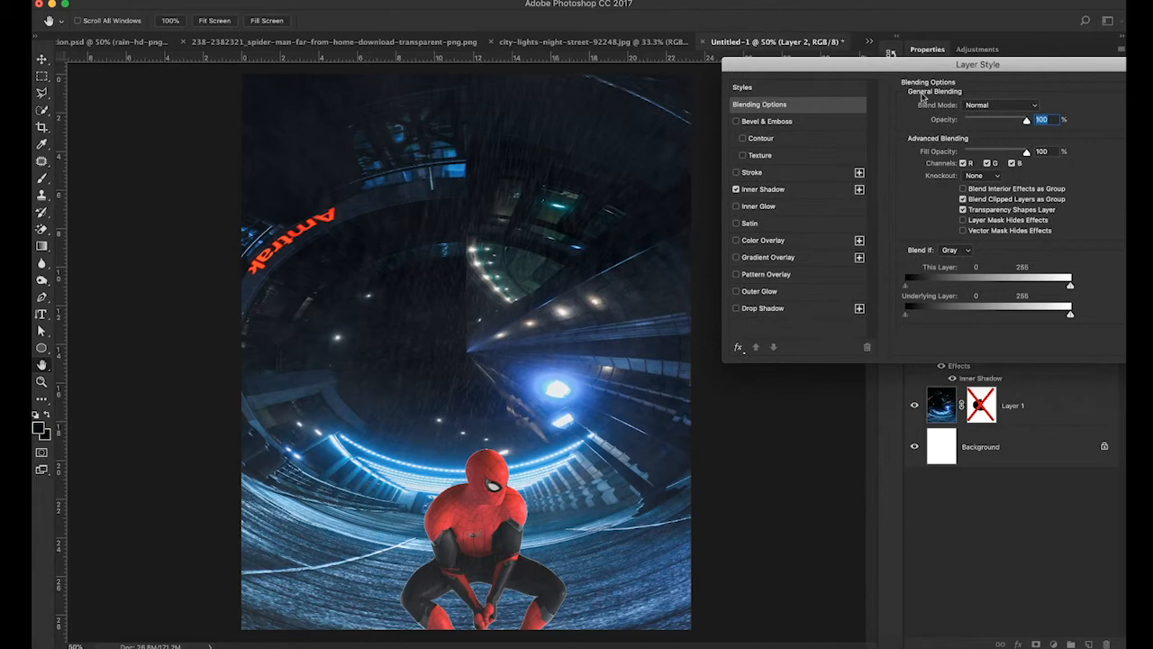
pyautogui.click(776, 189)
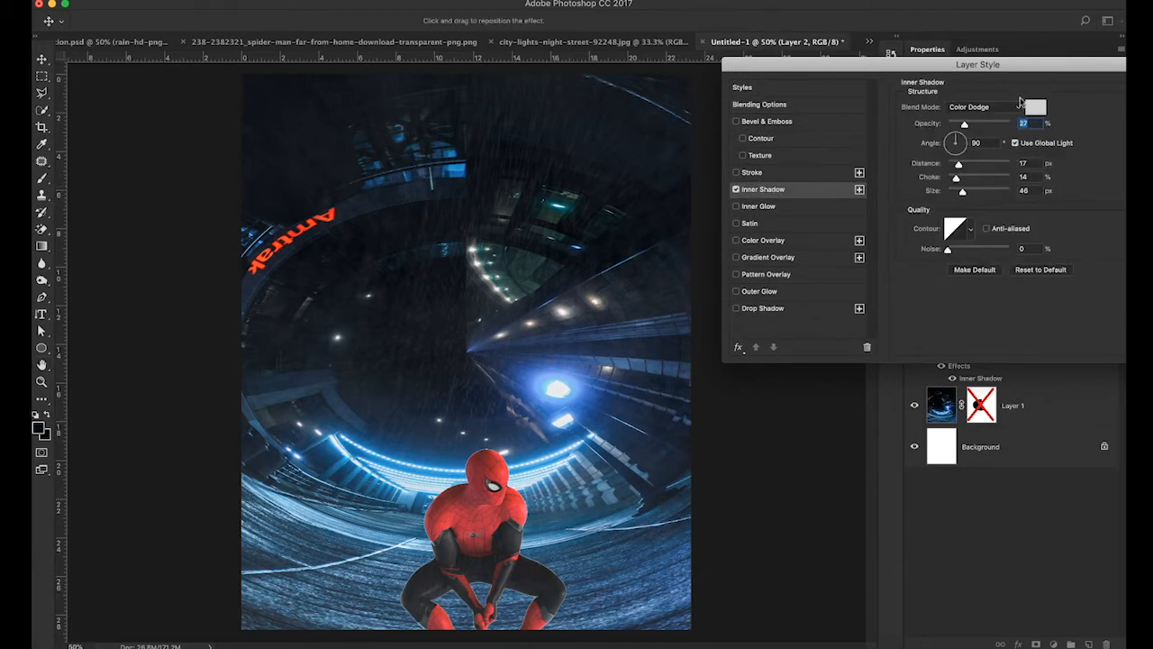
# Step: Set the inner shadow colour to cyan-blue 4fc0cd, starting from a sample of the bright street light's glow
pyautogui.click(1039, 107)
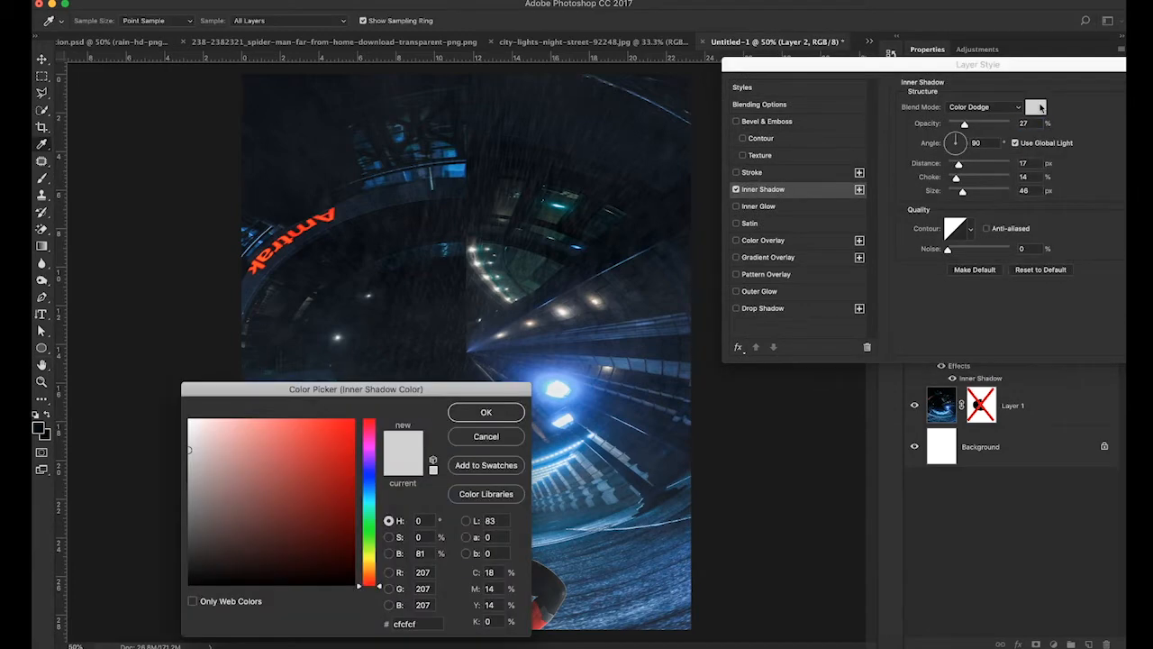
pyautogui.moveTo(482, 394); pyautogui.dragTo(320, 373)
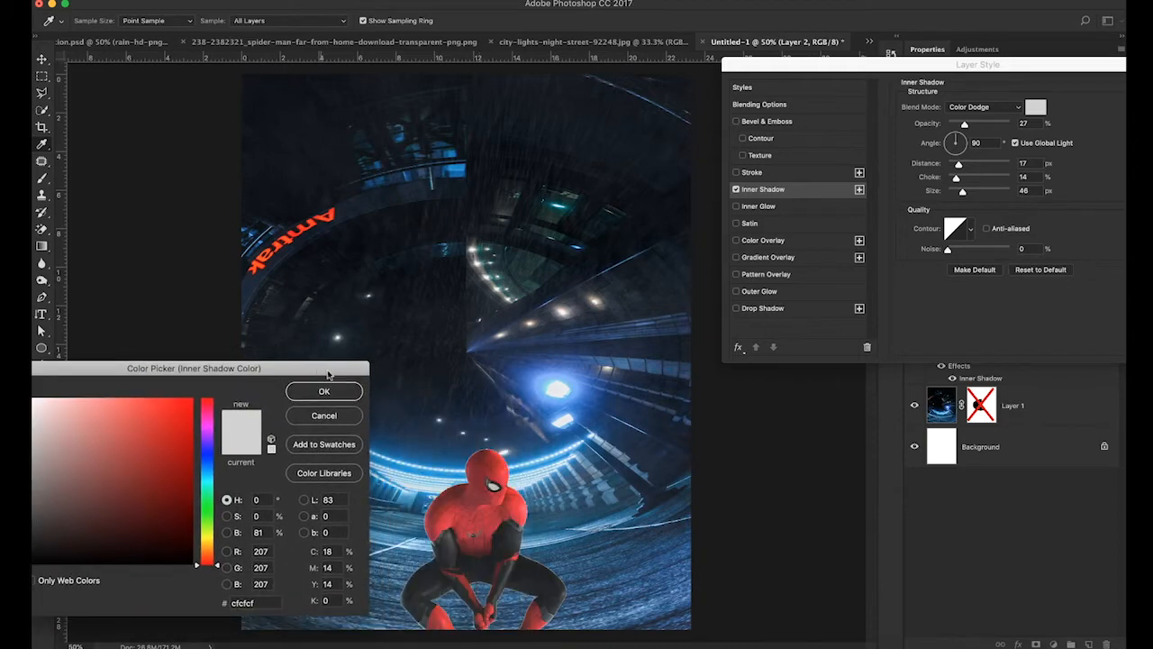
pyautogui.click(552, 377)
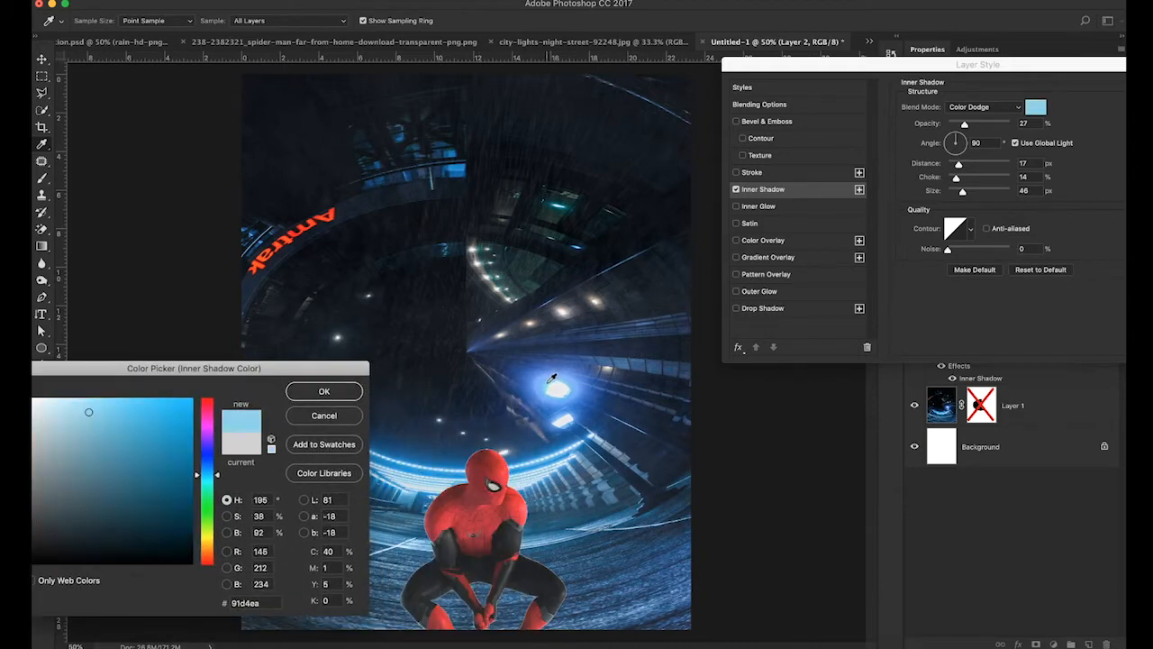
pyautogui.click(552, 377)
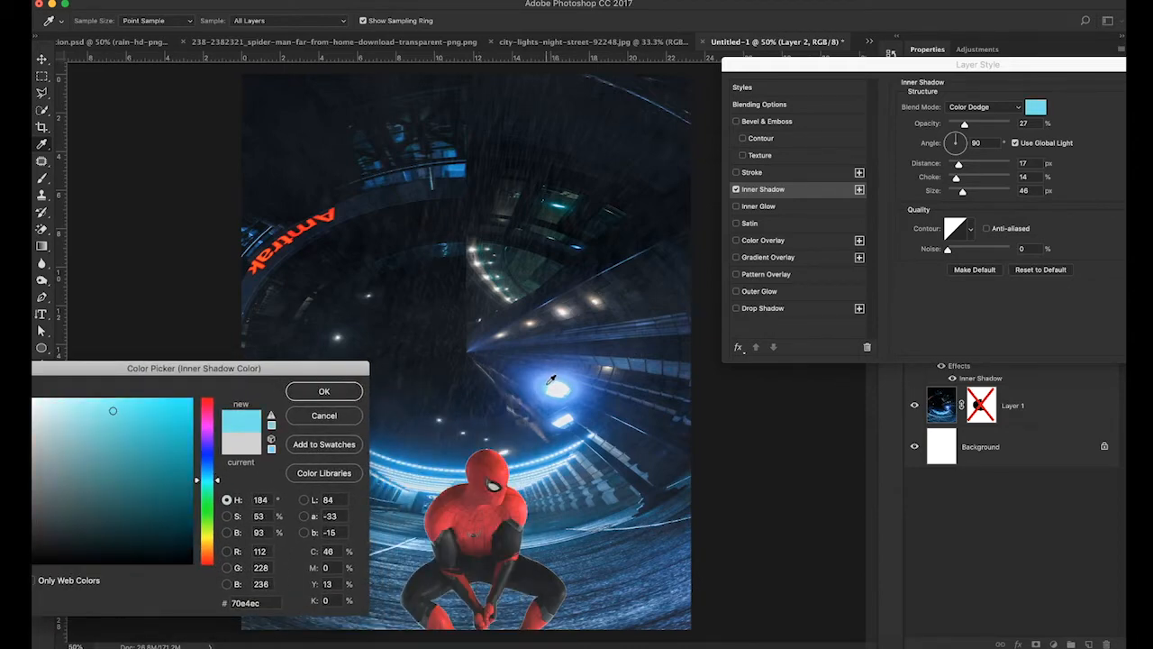
pyautogui.click(551, 378)
pyautogui.click(551, 379)
pyautogui.moveTo(114, 412); pyautogui.dragTo(129, 430)
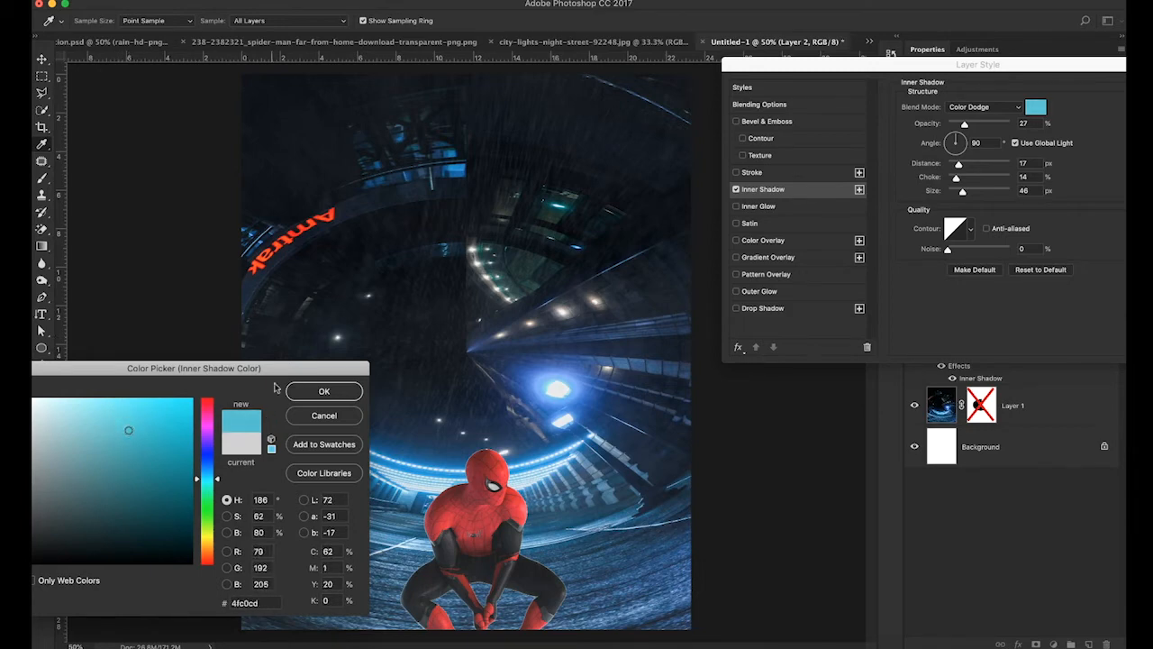
pyautogui.click(321, 393)
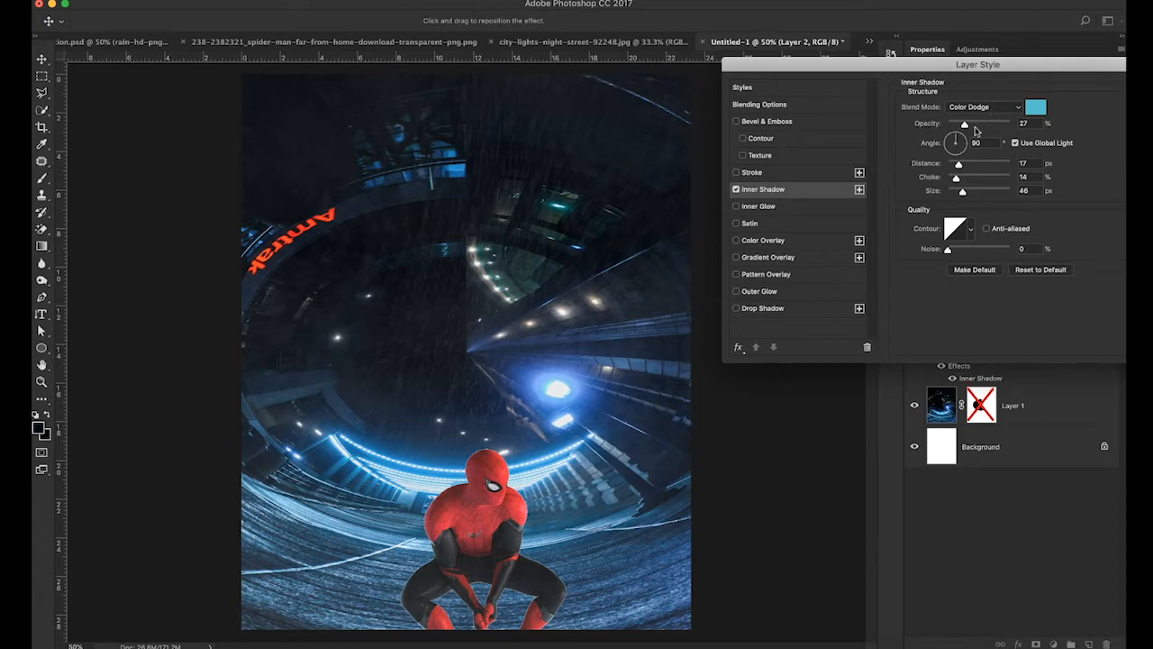
# Step: Set the inner shadow to 67% opacity, 38° angle, 32 px distance and 35 px size, compare it on and off, and apply the style
pyautogui.moveTo(977, 127); pyautogui.dragTo(982, 126)
pyautogui.moveTo(966, 145); pyautogui.dragTo(965, 141)
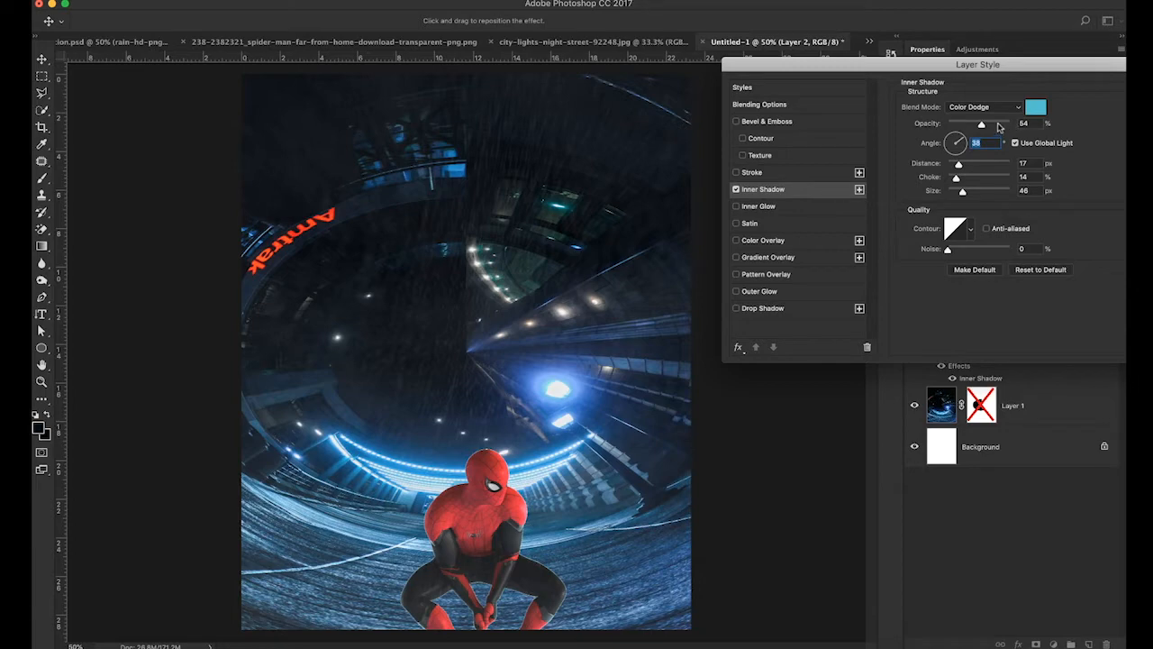
pyautogui.click(997, 125)
pyautogui.moveTo(998, 125)
pyautogui.mouseDown()
pyautogui.moveTo(1011, 126)
pyautogui.moveTo(933, 133)
pyautogui.moveTo(990, 123)
pyautogui.mouseUp()
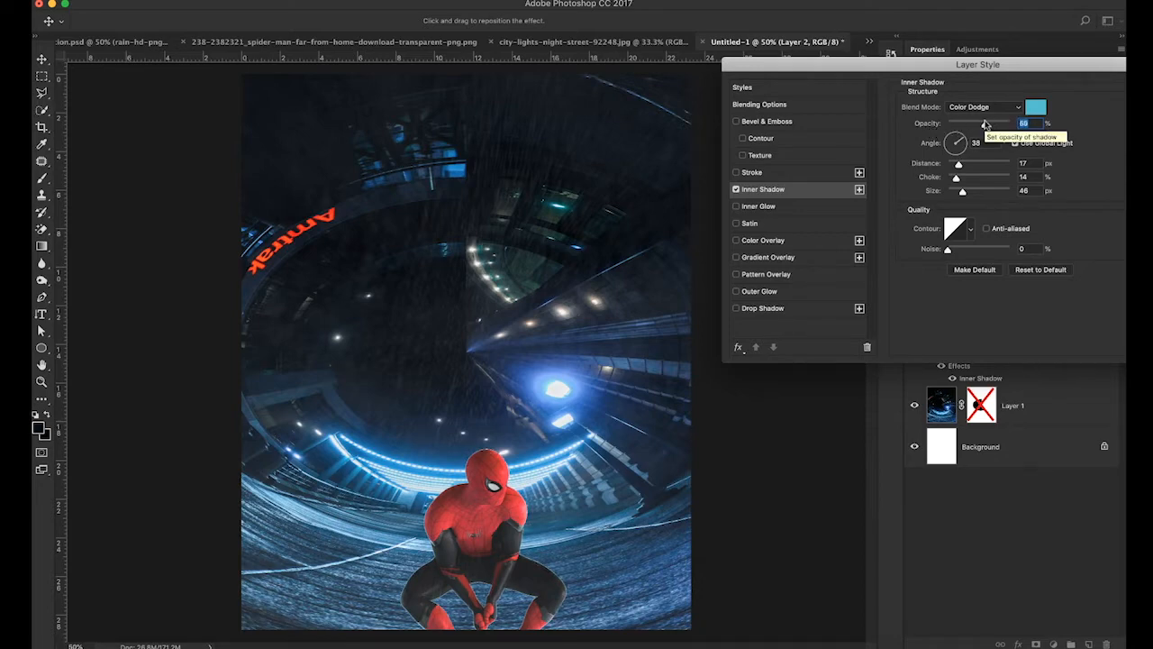
pyautogui.moveTo(994, 124); pyautogui.dragTo(990, 126)
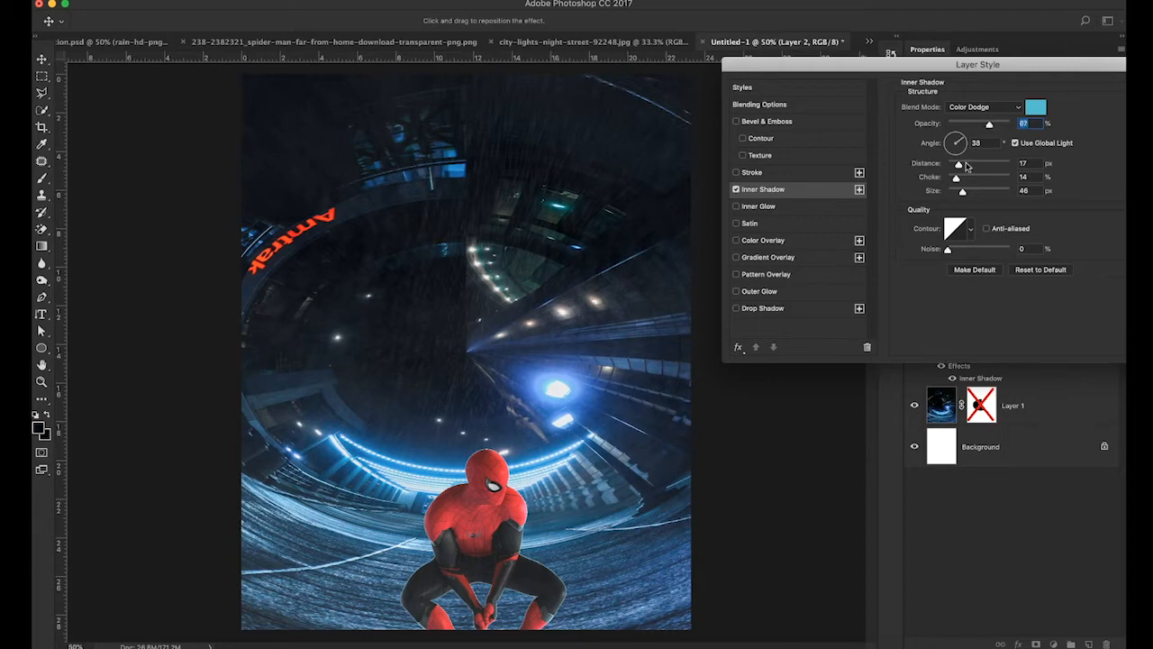
pyautogui.moveTo(966, 165); pyautogui.dragTo(961, 194)
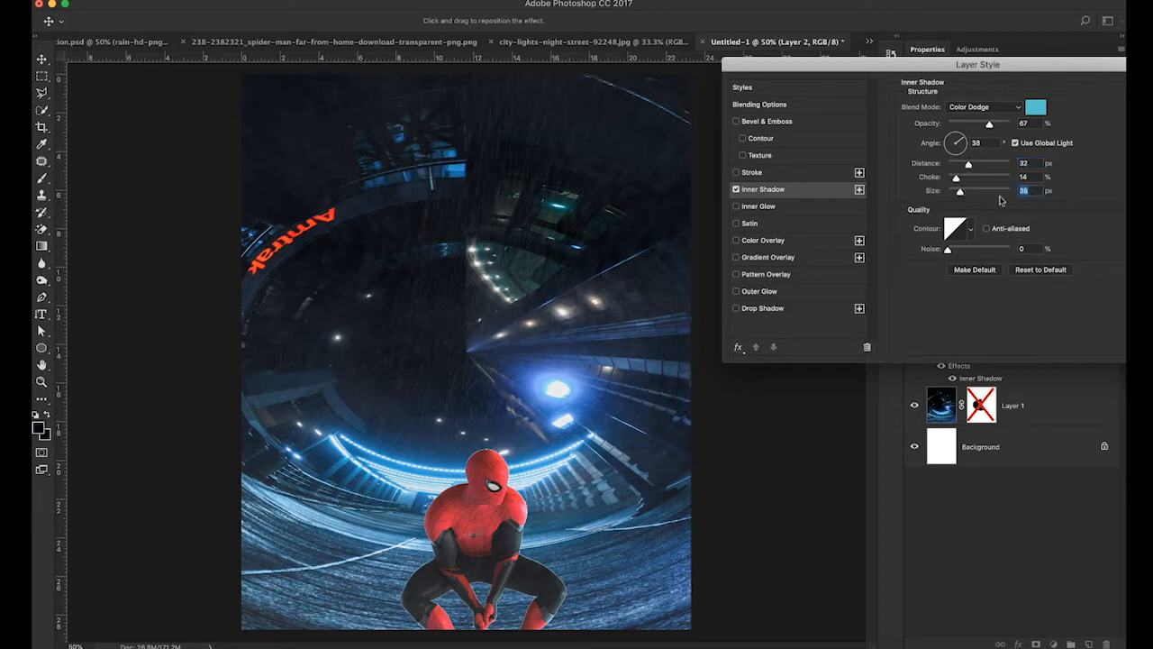
pyautogui.moveTo(1050, 72); pyautogui.dragTo(950, 75)
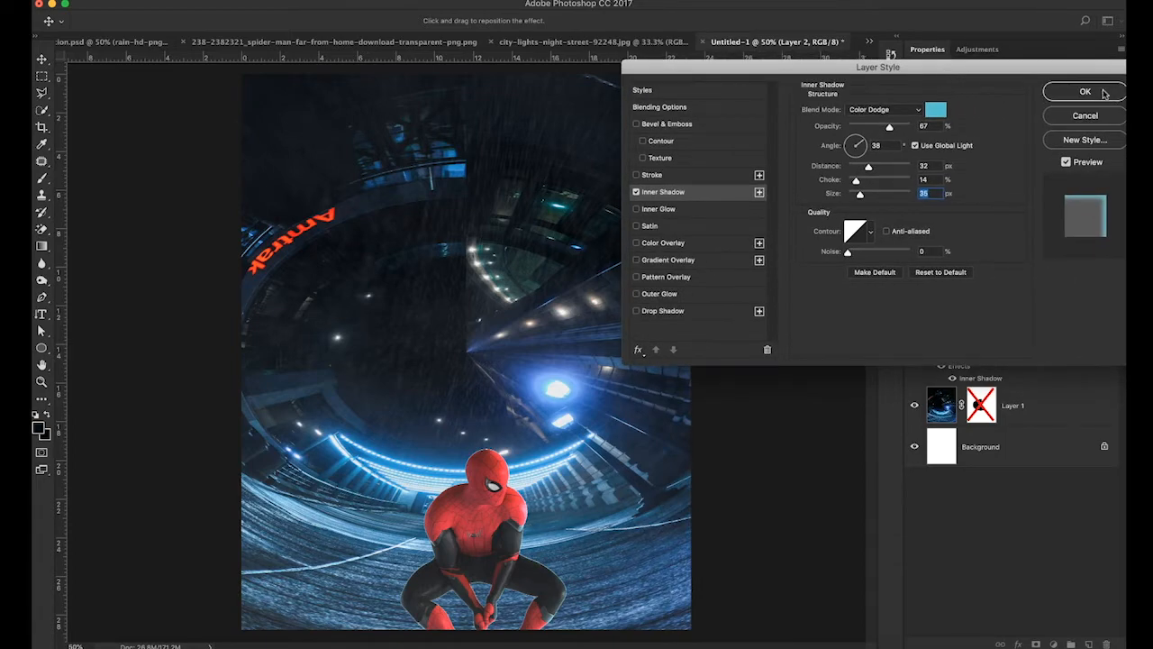
pyautogui.click(636, 192)
pyautogui.click(636, 192)
pyautogui.click(1085, 92)
# Step: Add a new layer directly above Layer 2 and name it "spider light"
pyautogui.press('super+plus')
pyautogui.press('super+plus')
pyautogui.press('super+plus')
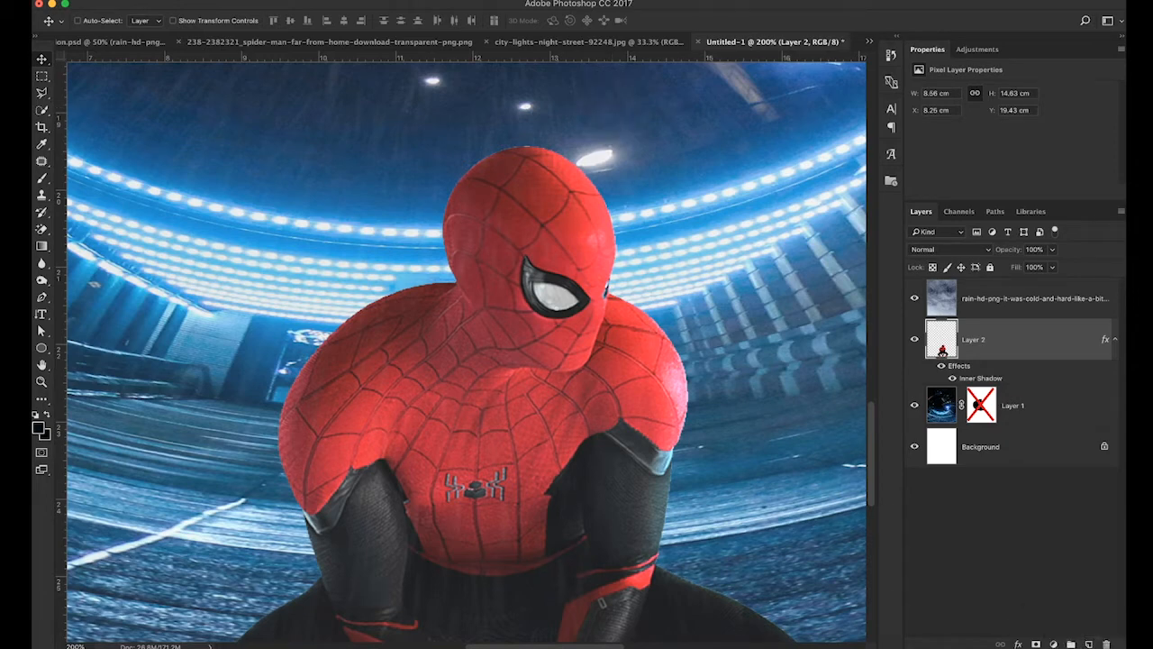
pyautogui.click(1089, 644)
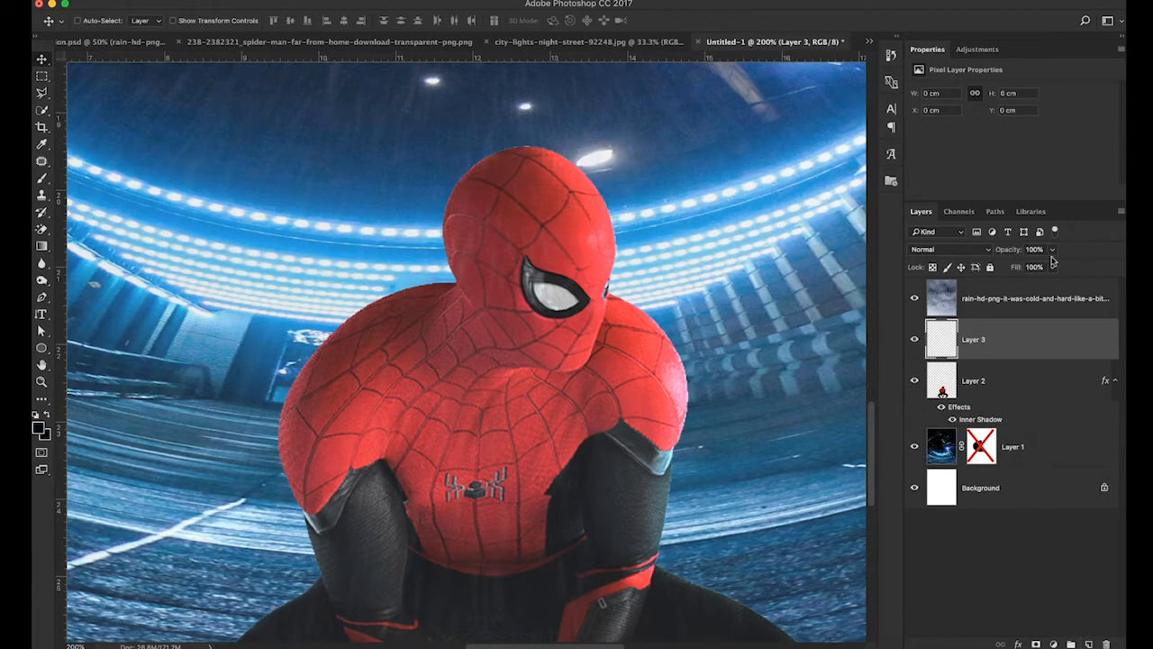
pyautogui.doubleClick(978, 341)
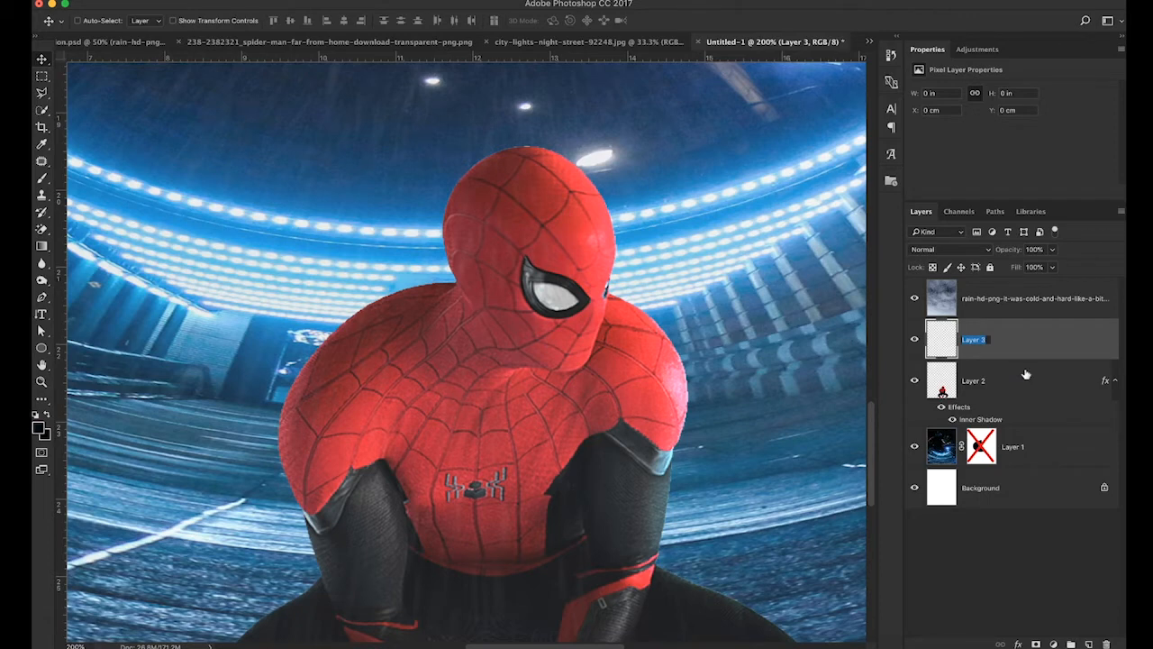
pyautogui.write('l')
pyautogui.write('pider l')
pyautogui.write('ight')
pyautogui.press('Return')
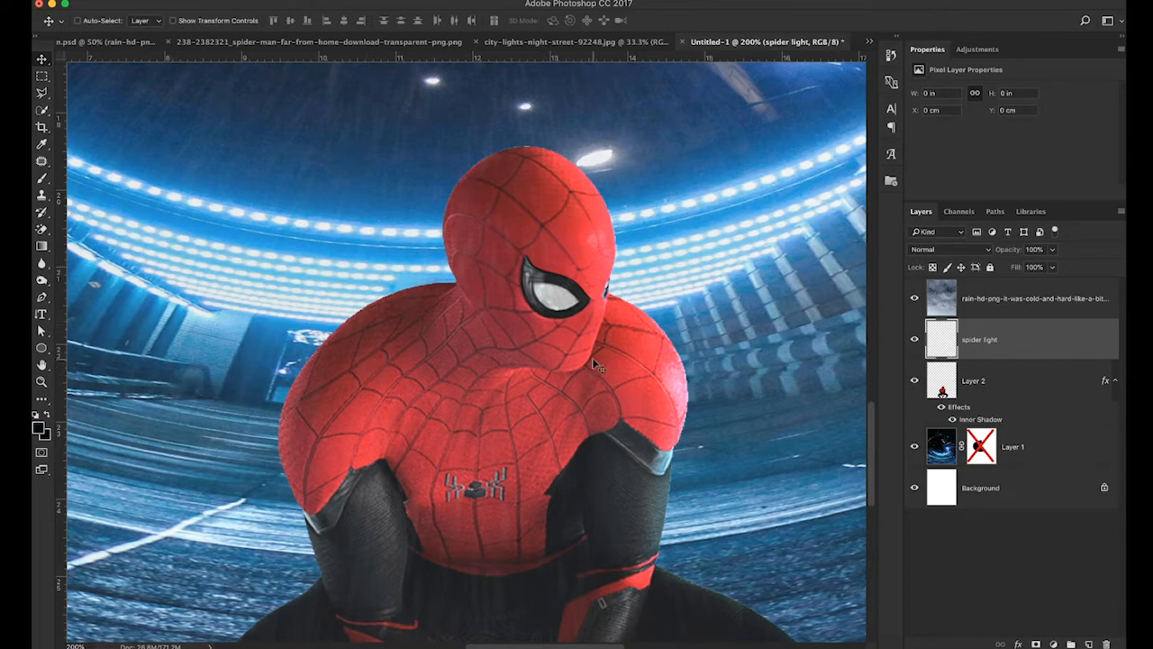
# Step: Set the foreground colour to light blue 89e3f7, starting from a sample at the edge of the bright street light
pyautogui.click(39, 431)
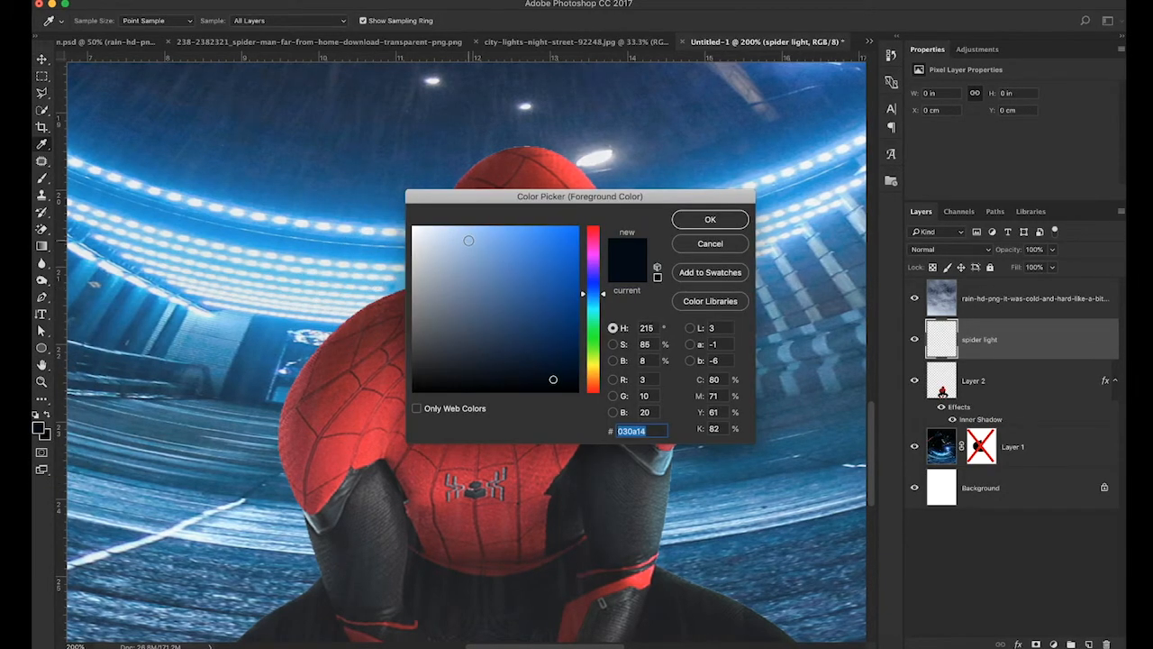
pyautogui.moveTo(586, 205); pyautogui.dragTo(313, 151)
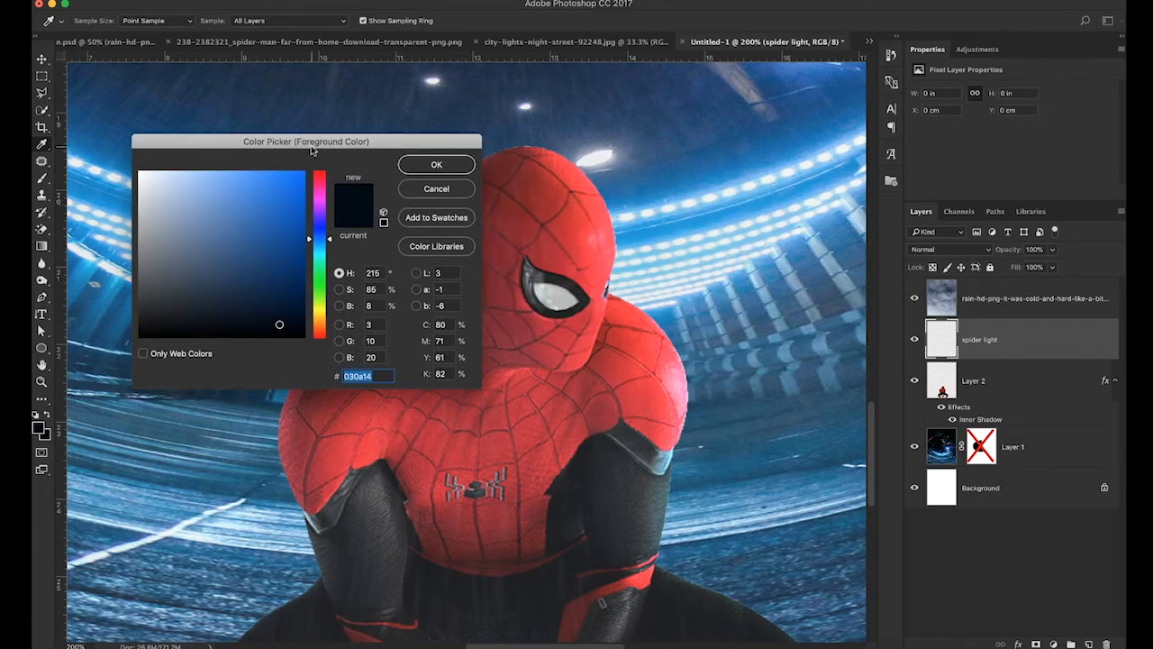
pyautogui.hscroll(5, 766, 275)
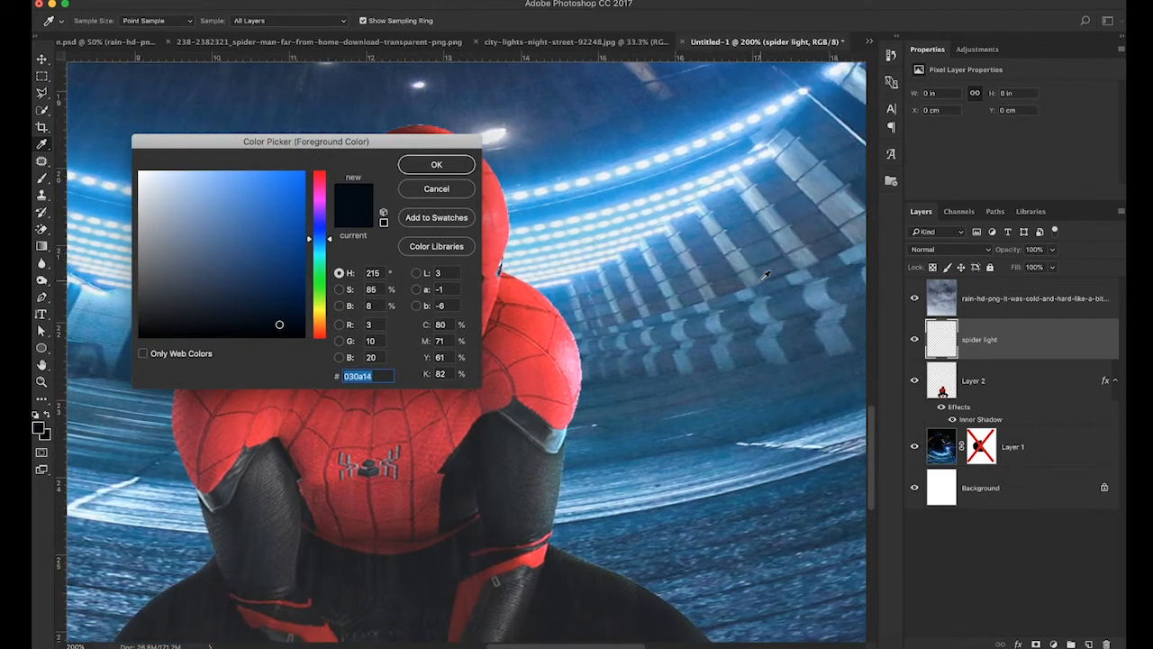
pyautogui.scroll(3, 701, 293)
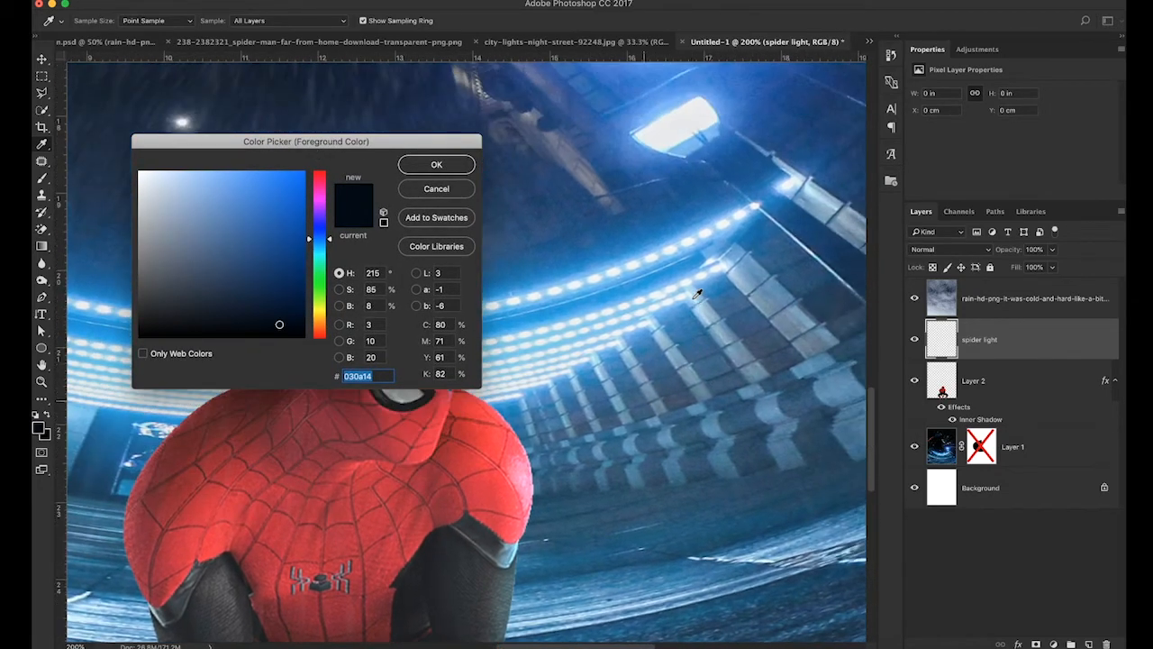
pyautogui.click(644, 128)
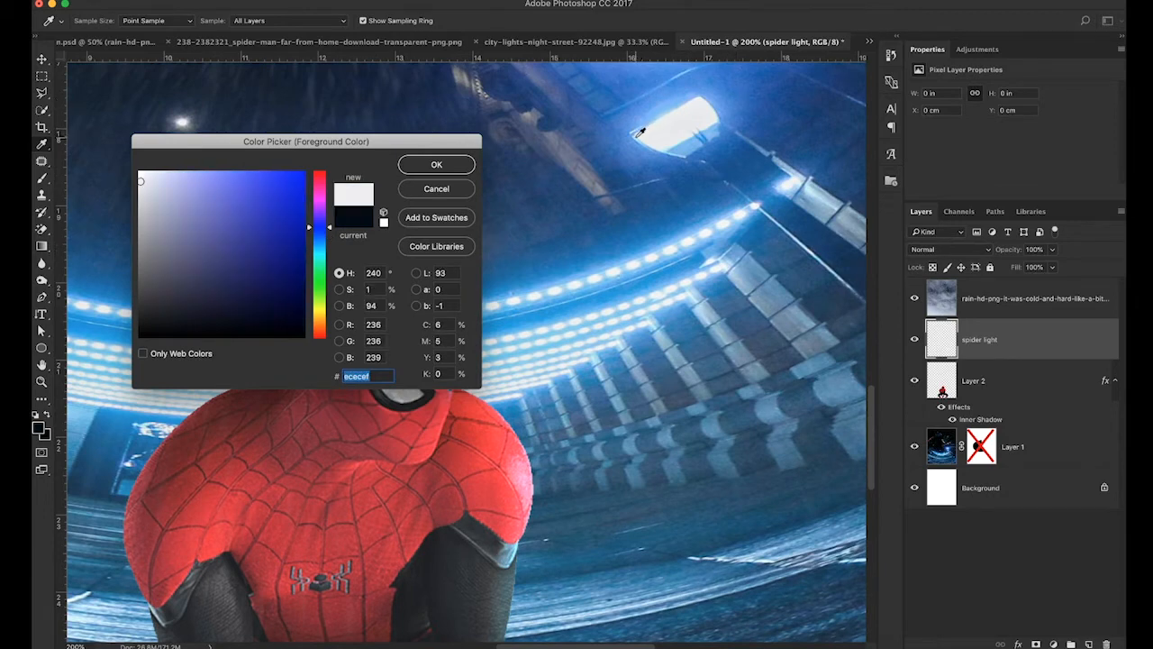
pyautogui.click(638, 133)
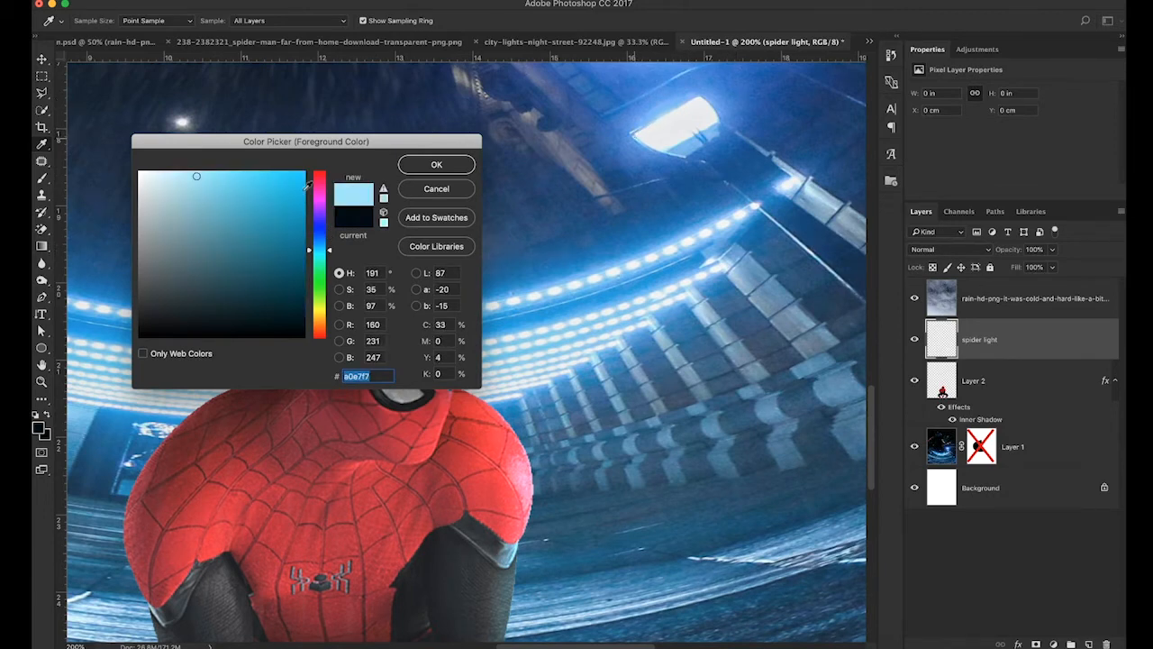
pyautogui.moveTo(200, 176); pyautogui.dragTo(213, 176)
pyautogui.click(437, 165)
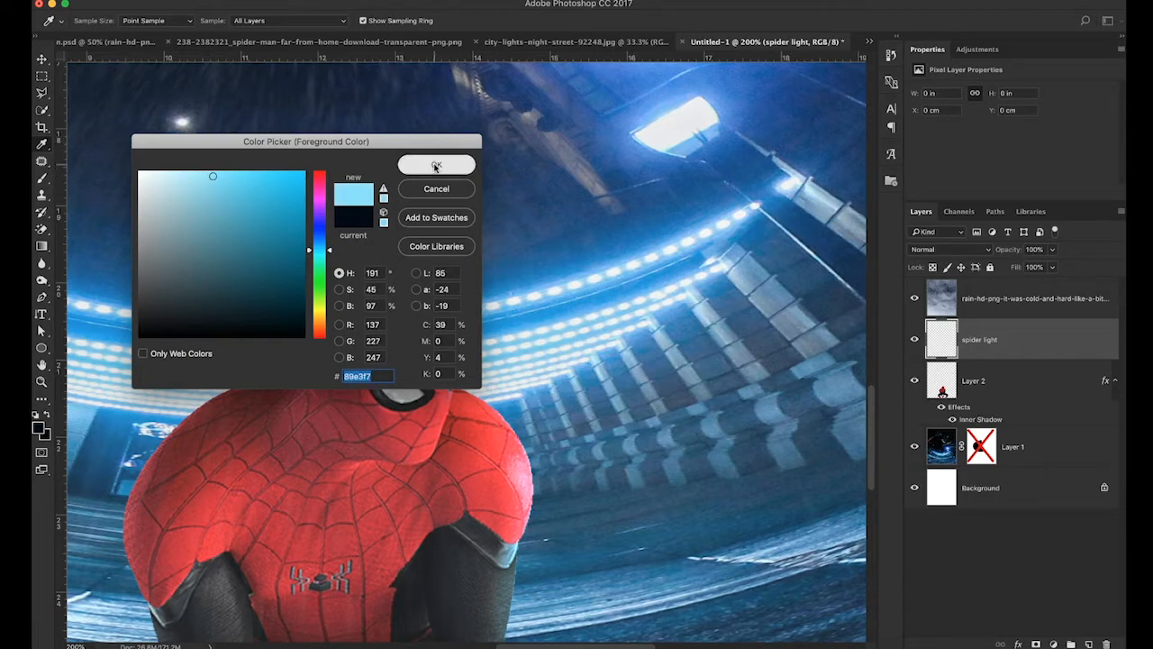
pyautogui.press('v')
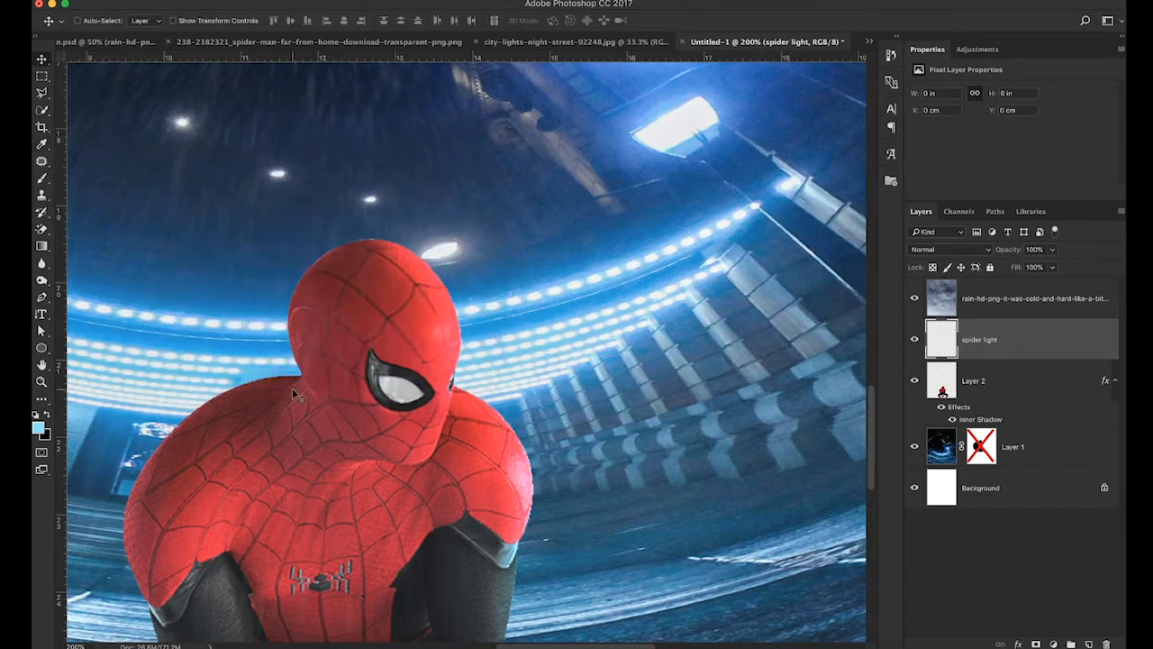
# Step: Activate the Brush tool and reduce the brush size to 80 px for painting along the figure's edge
pyautogui.press('b')
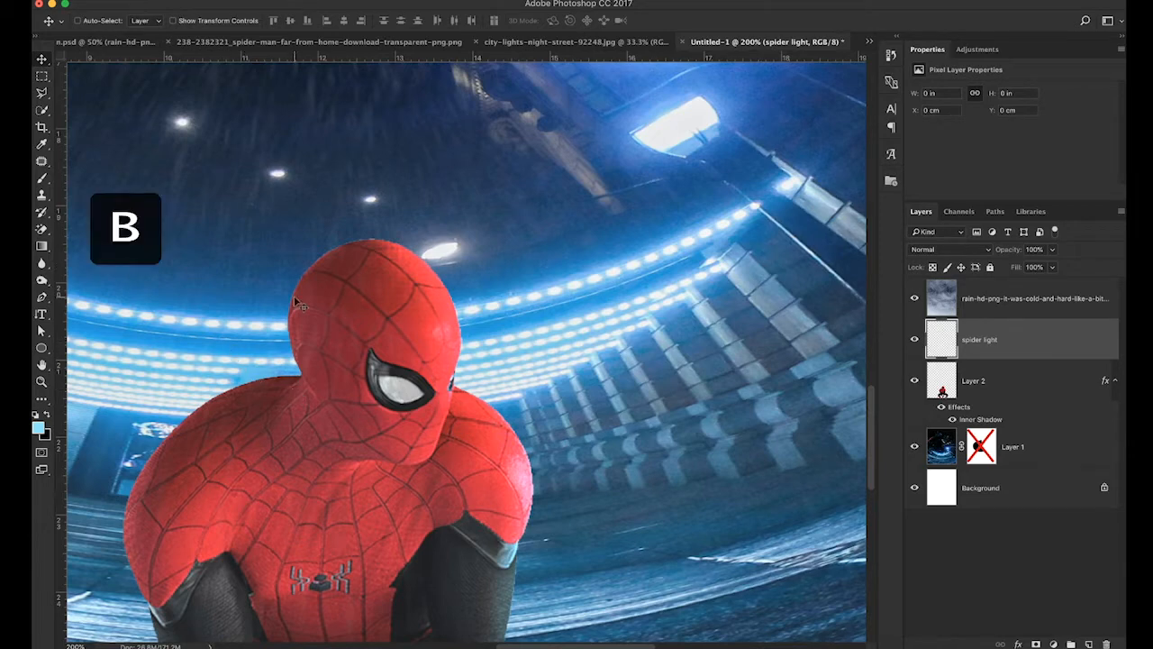
pyautogui.press('b')
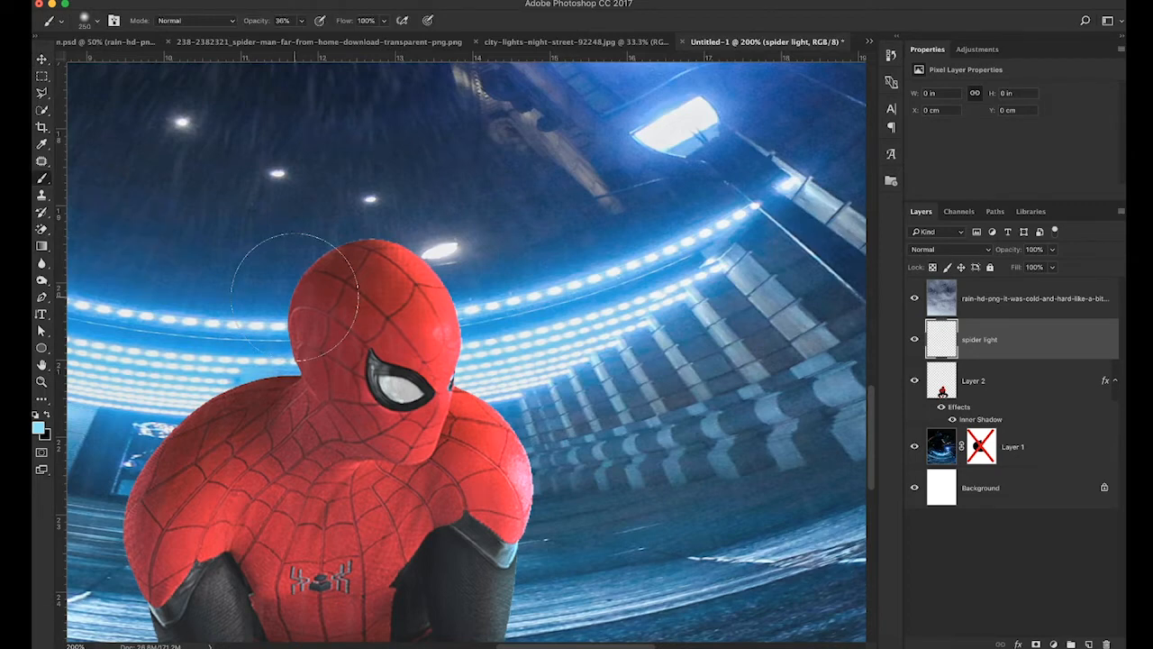
pyautogui.press('[')
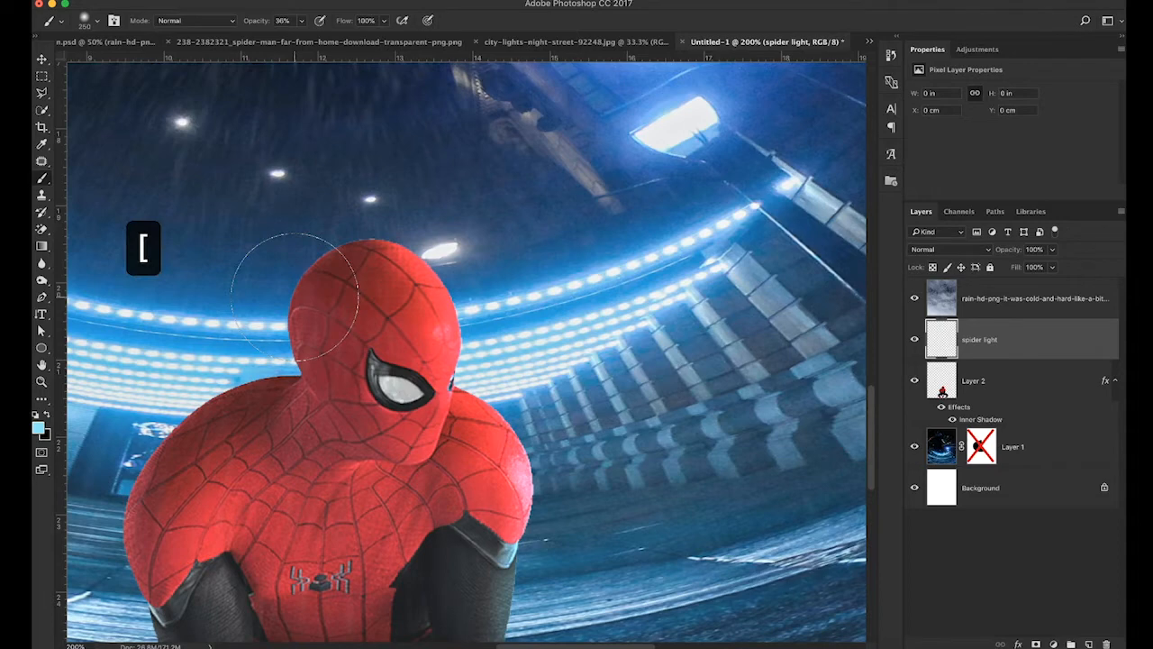
pyautogui.press('[')
pyautogui.press('[')
pyautogui.press('[')
pyautogui.press('[')
pyautogui.press('[')
pyautogui.press('[')
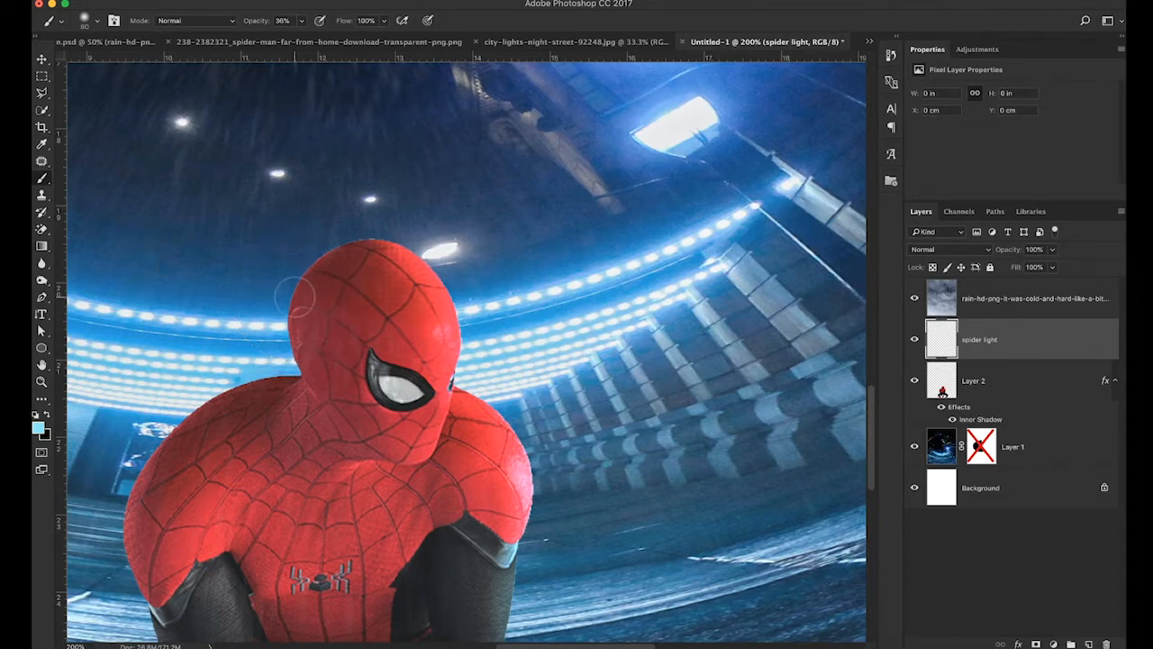
# Step: Reduce the soft round brush to 20 px for painting a thin edge light
pyautogui.press('[')
pyautogui.press('[')
pyautogui.press(']')
pyautogui.press(']')
pyautogui.press(']')
pyautogui.press(']')
pyautogui.press(']')
pyautogui.press(']')
pyautogui.press(']')
pyautogui.press(']')
pyautogui.press(']')
pyautogui.press(']')
pyautogui.click(97, 22)
pyautogui.moveTo(118, 67)
pyautogui.mouseDown()
pyautogui.moveTo(141, 61)
pyautogui.moveTo(115, 61)
pyautogui.mouseUp()
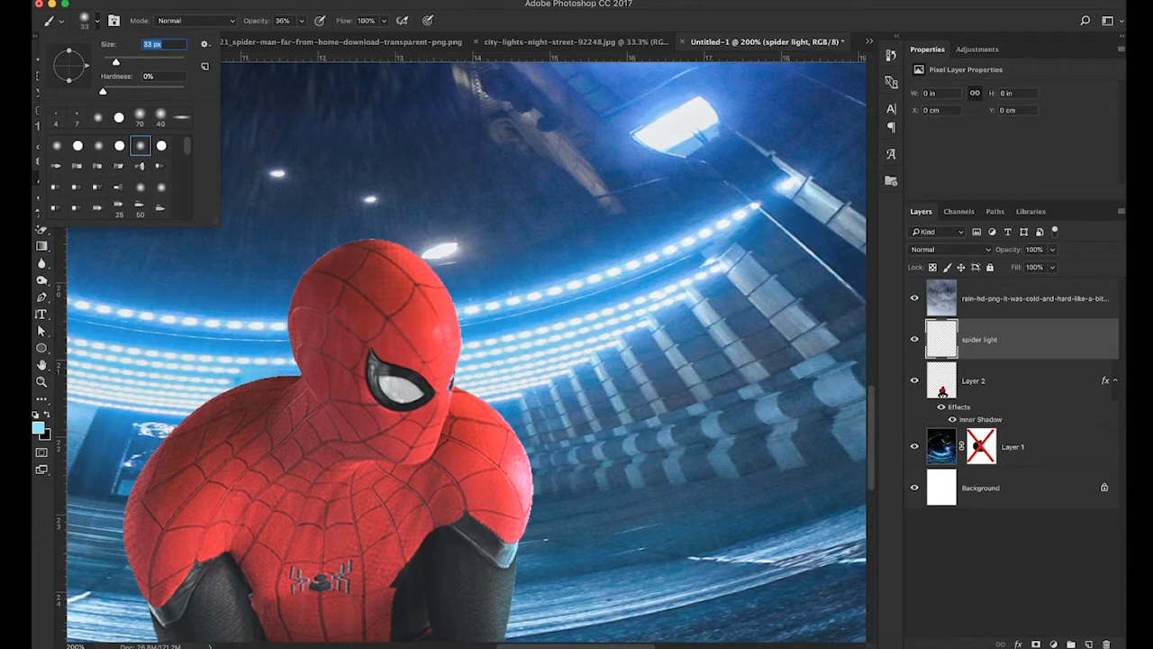
pyautogui.press('Return')
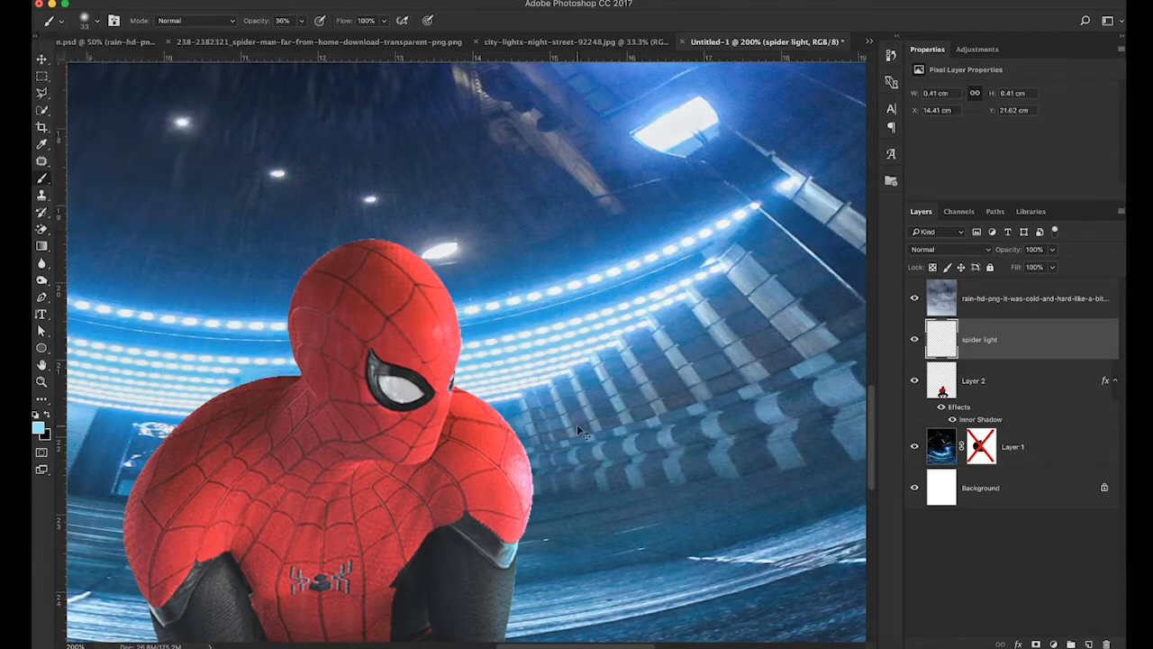
pyautogui.press('[')
pyautogui.press('[')
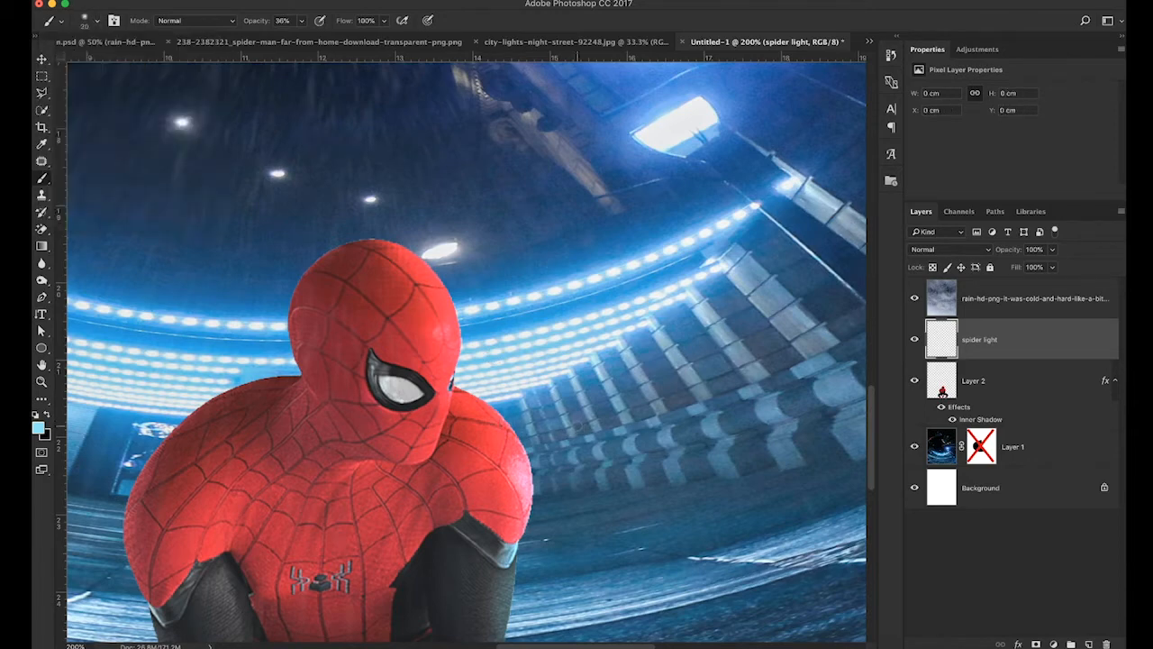
# Step: Clip the spider light layer to Layer 2 and raise the brush opacity to 100%
pyautogui.rightClick(985, 343)
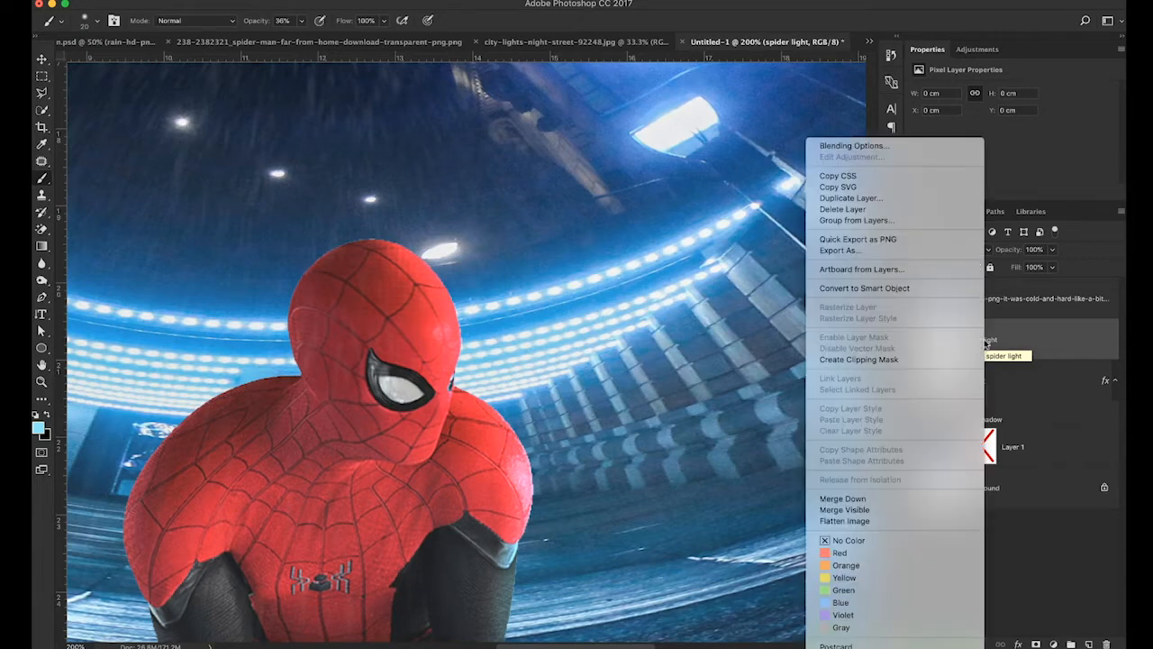
pyautogui.click(899, 363)
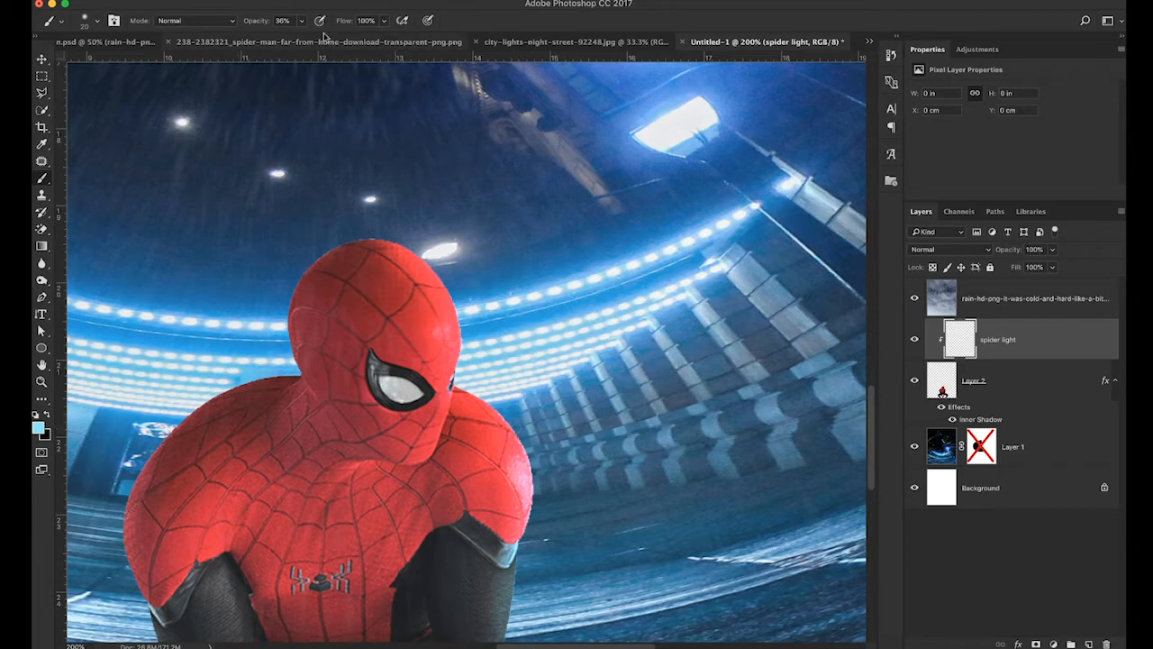
pyautogui.moveTo(260, 19); pyautogui.dragTo(359, 19)
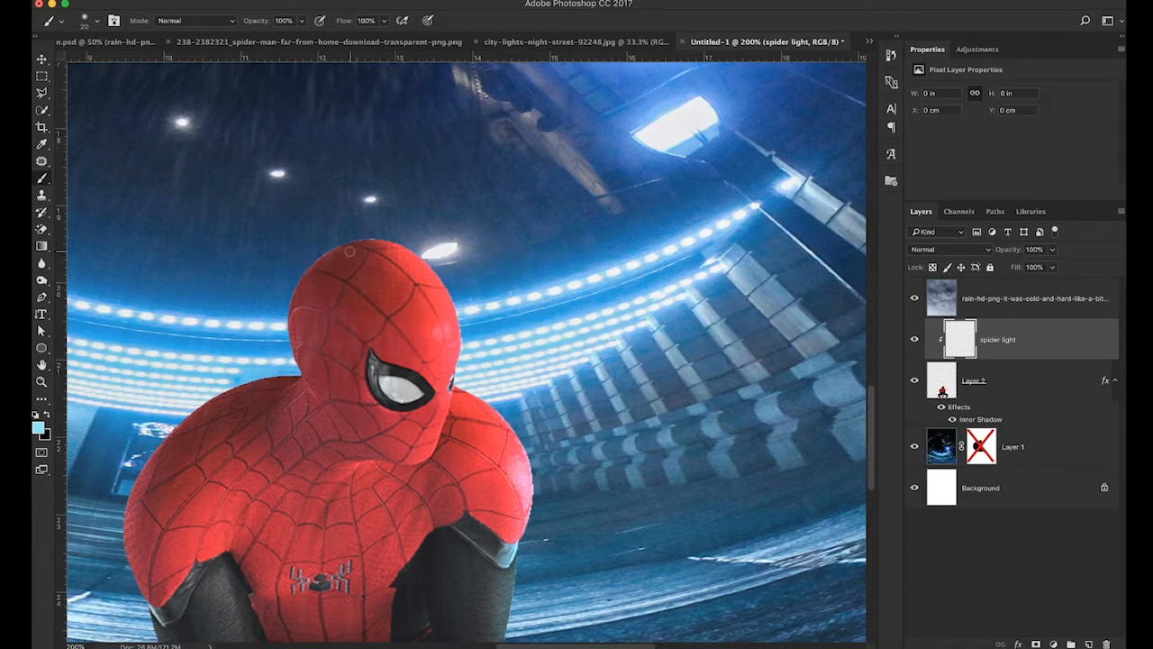
# Step: Paint a thin light-blue rim along the street-lamp side of Spider-Man's head and shoulder
pyautogui.moveTo(378, 232); pyautogui.dragTo(421, 259)
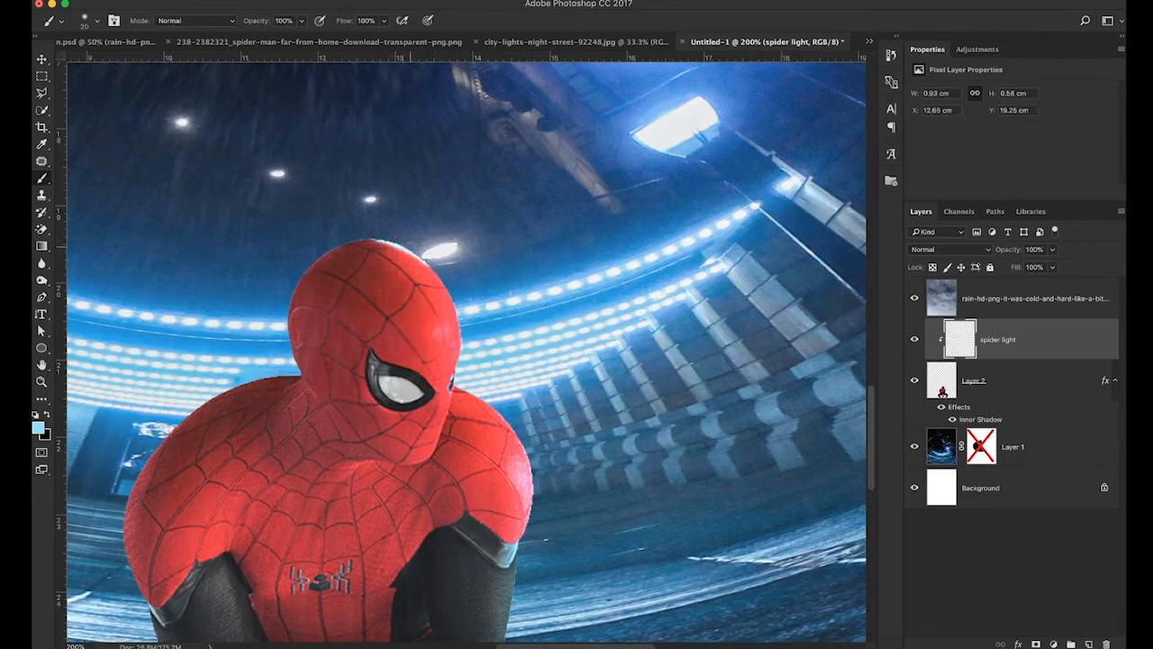
pyautogui.moveTo(435, 264)
pyautogui.mouseDown()
pyautogui.moveTo(460, 321)
pyautogui.moveTo(456, 382)
pyautogui.mouseUp()
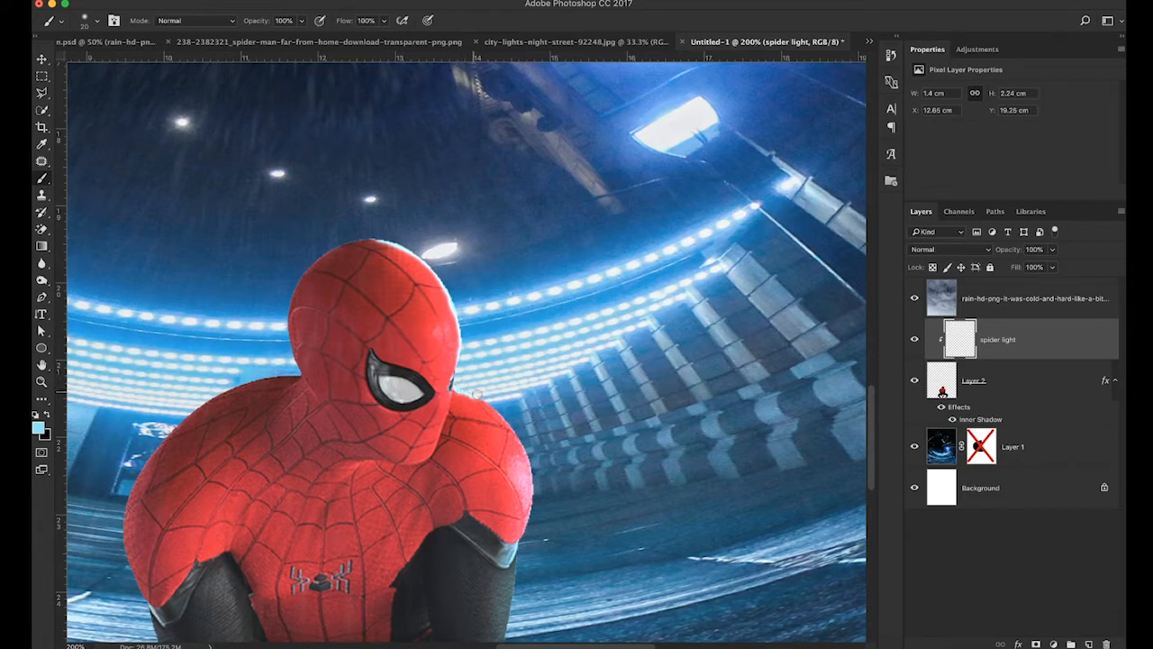
pyautogui.moveTo(506, 421); pyautogui.dragTo(512, 426)
pyautogui.scroll(-6, 512, 425)
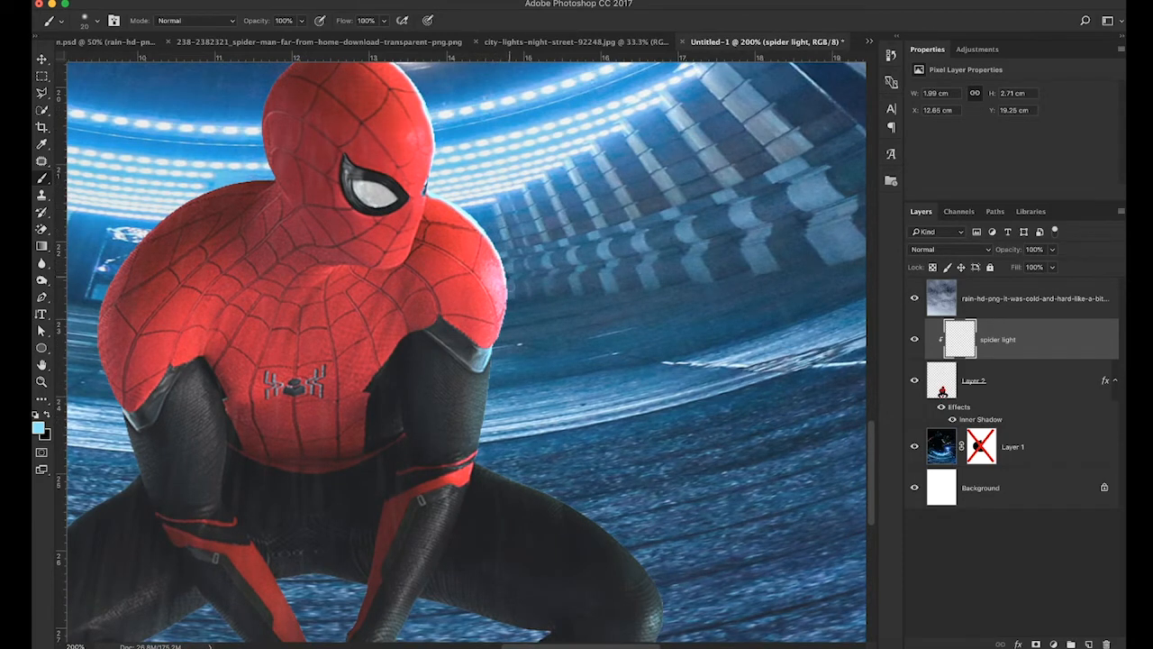
pyautogui.moveTo(508, 277); pyautogui.dragTo(508, 288)
pyautogui.moveTo(509, 287); pyautogui.dragTo(502, 353)
pyautogui.scroll(-3, 496, 270)
# Step: Continue the light-blue rim down the arm, thigh and lower leg on the street-lamp side, redoing the lower-leg stroke
pyautogui.moveTo(456, 238); pyautogui.dragTo(450, 330)
pyautogui.moveTo(452, 263)
pyautogui.mouseDown()
pyautogui.moveTo(448, 351)
pyautogui.moveTo(522, 382)
pyautogui.moveTo(549, 336)
pyautogui.mouseUp()
pyautogui.scroll(-3, 522, 382)
pyautogui.scroll(-2, 550, 335)
pyautogui.moveTo(521, 265); pyautogui.dragTo(577, 348)
pyautogui.scroll(-2, 577, 348)
pyautogui.moveTo(568, 265)
pyautogui.mouseDown()
pyautogui.moveTo(560, 315)
pyautogui.moveTo(527, 372)
pyautogui.mouseUp()
pyautogui.hotkey('ctrl', 'z')
pyautogui.moveTo(558, 307); pyautogui.dragTo(527, 371)
# Step: Paint the light-blue rim along the opposite shoulder, arm and bent leg with a 25 px brush
pyautogui.scroll(10, 466, 352)
pyautogui.hscroll(-5, 467, 351)
pyautogui.moveTo(559, 209)
pyautogui.mouseDown()
pyautogui.moveTo(486, 216)
pyautogui.moveTo(406, 288)
pyautogui.mouseUp()
pyautogui.scroll(-3, 397, 307)
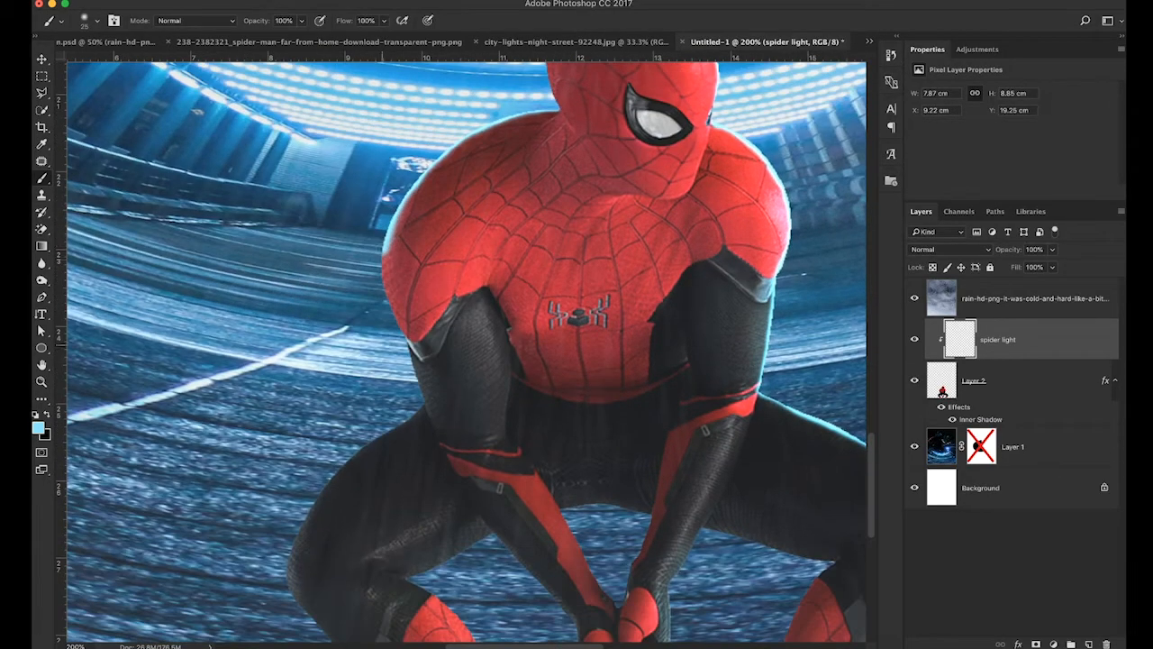
pyautogui.scroll(-3, 387, 270)
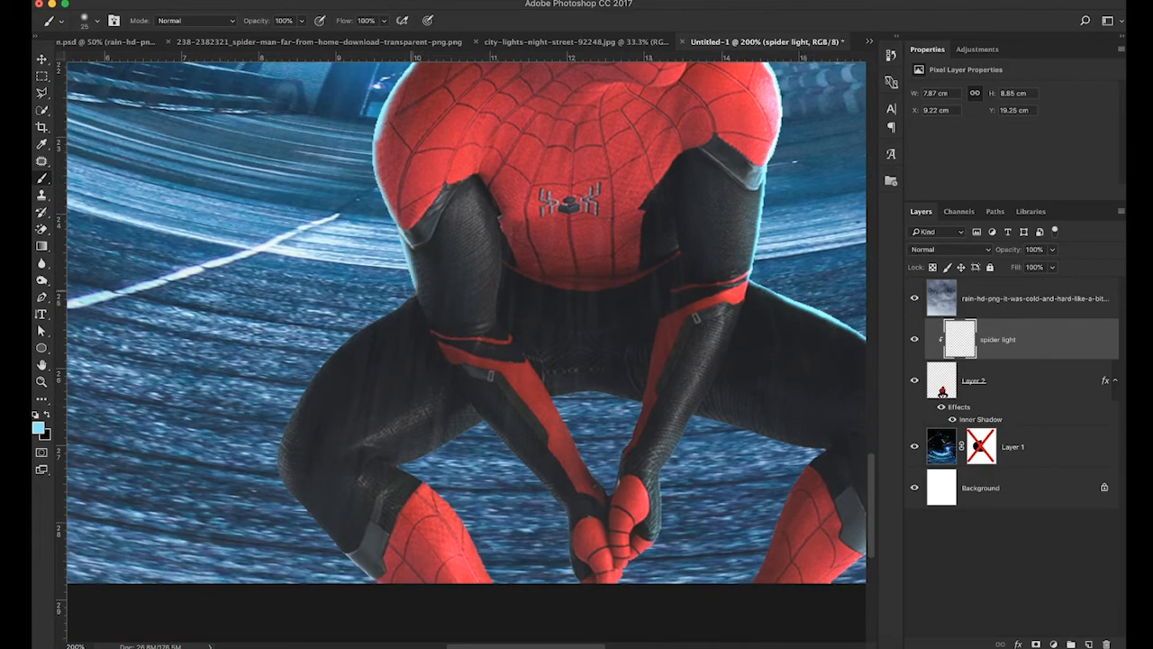
pyautogui.moveTo(416, 288)
pyautogui.mouseDown()
pyautogui.moveTo(311, 371)
pyautogui.moveTo(311, 473)
pyautogui.mouseUp()
pyautogui.scroll(-2, 311, 371)
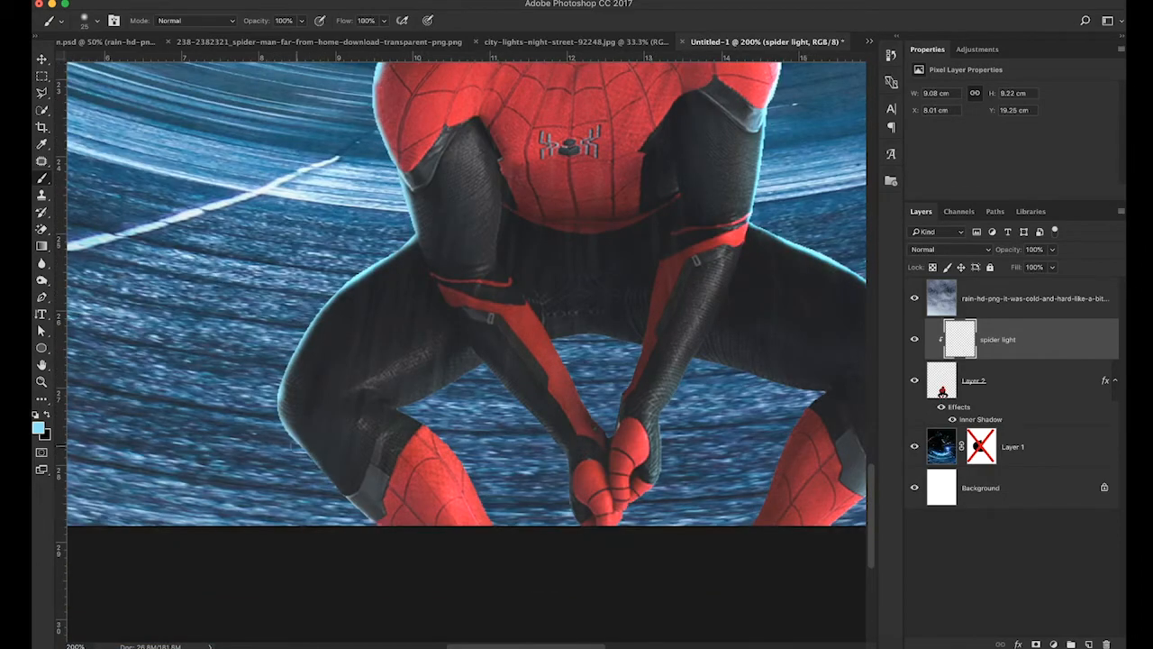
# Step: Undo the last rim-light stroke and check the figure against the whole scene
pyautogui.press('super+minus')
pyautogui.press('super+minus')
pyautogui.press('super+z')
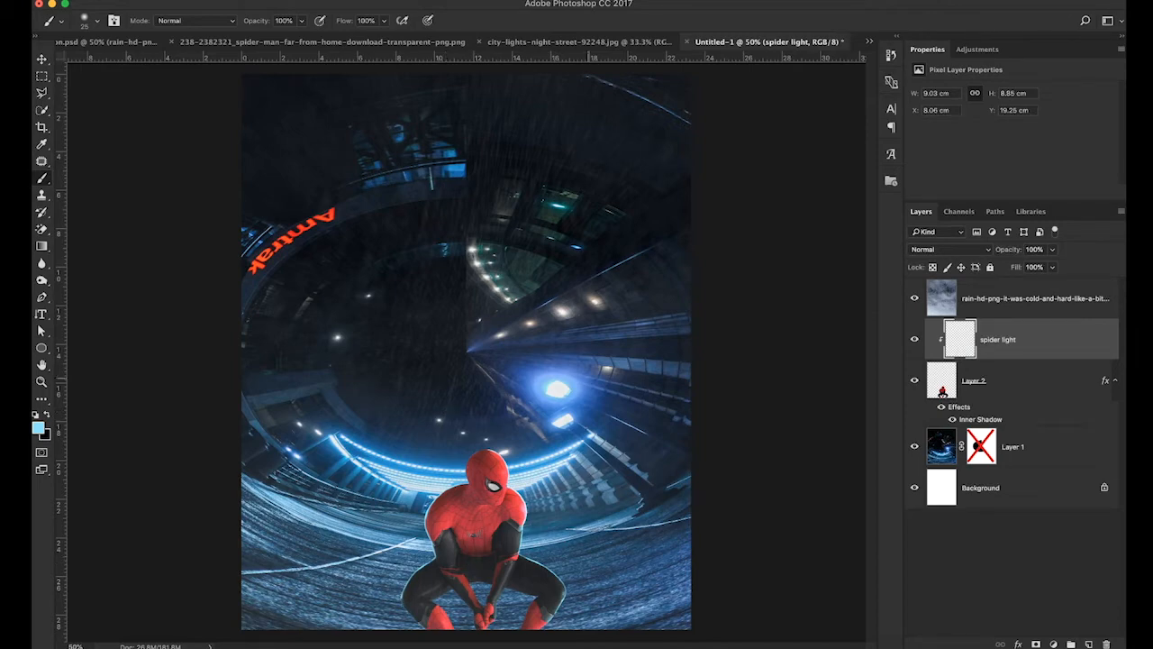
pyautogui.press('super+plus')
pyautogui.scroll(-3, 590, 383)
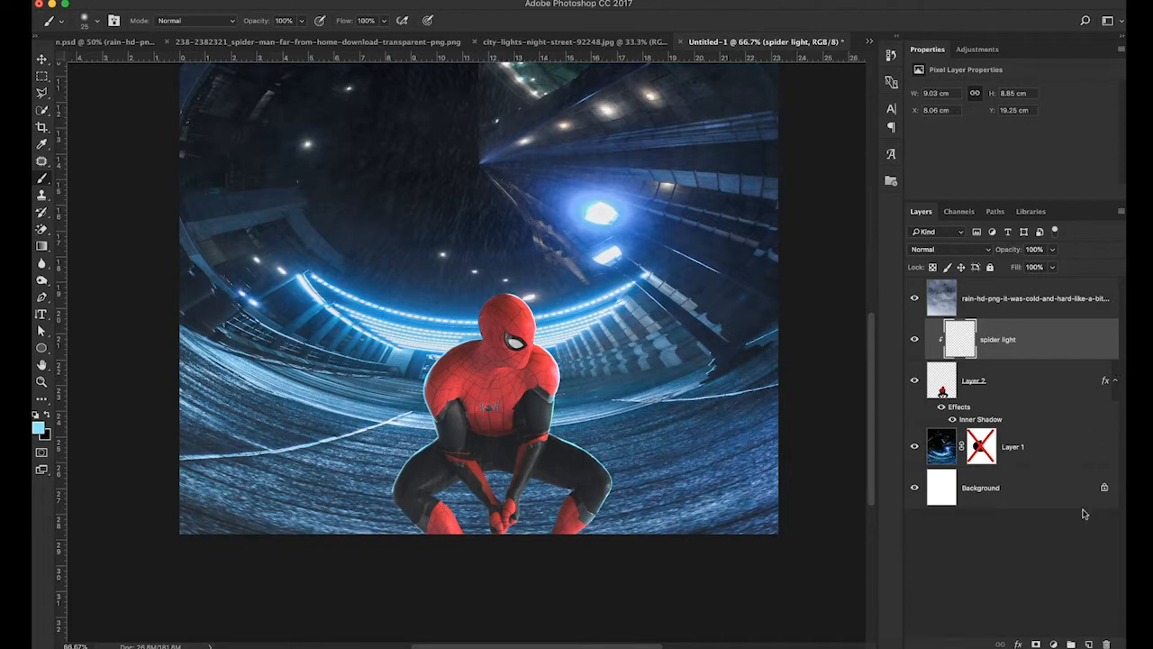
# Step: Add a new layer above spider light and enlarge the soft brush to 700 px
pyautogui.click(1090, 645)
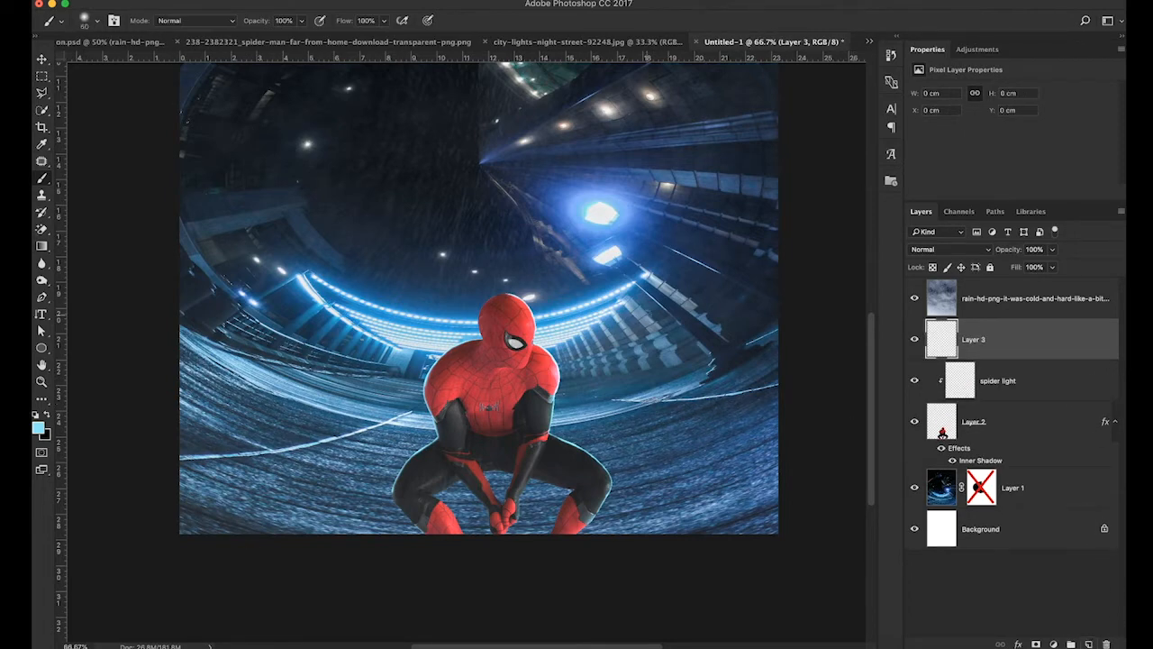
pyautogui.press(']')
pyautogui.press(']')
pyautogui.press(']')
pyautogui.press(']')
pyautogui.press(']')
pyautogui.press(']')
pyautogui.press(']')
pyautogui.press(']')
# Step: Set the foreground colour to pale blue d0defa, starting from a sample of the bright street light
pyautogui.click(39, 431)
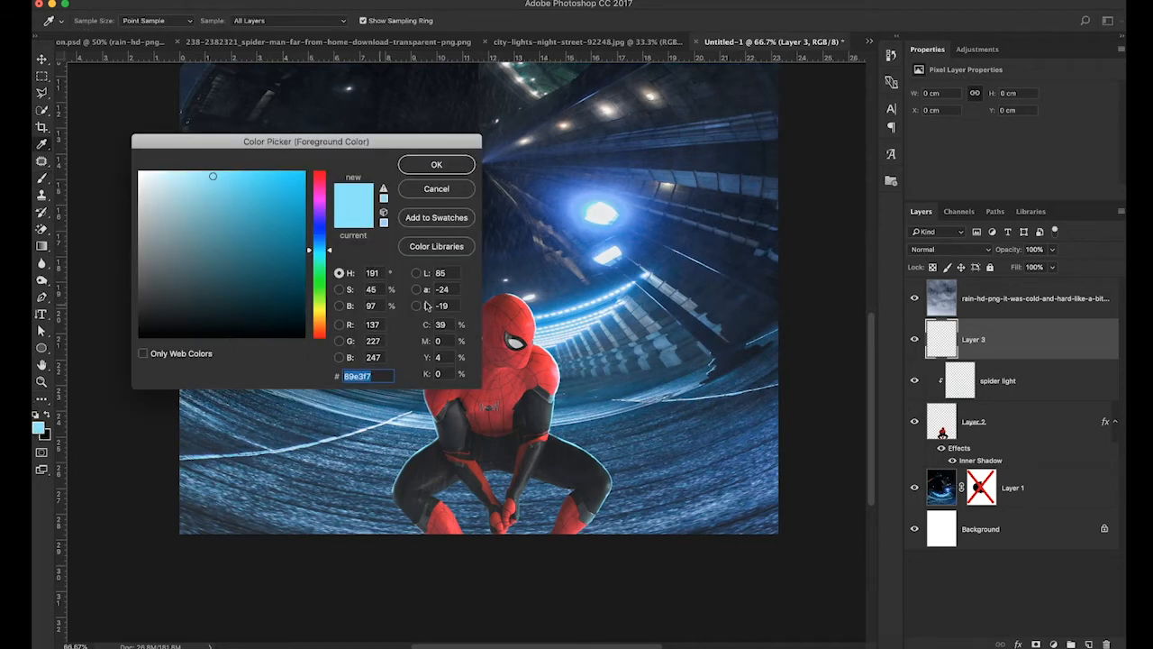
pyautogui.click(559, 311)
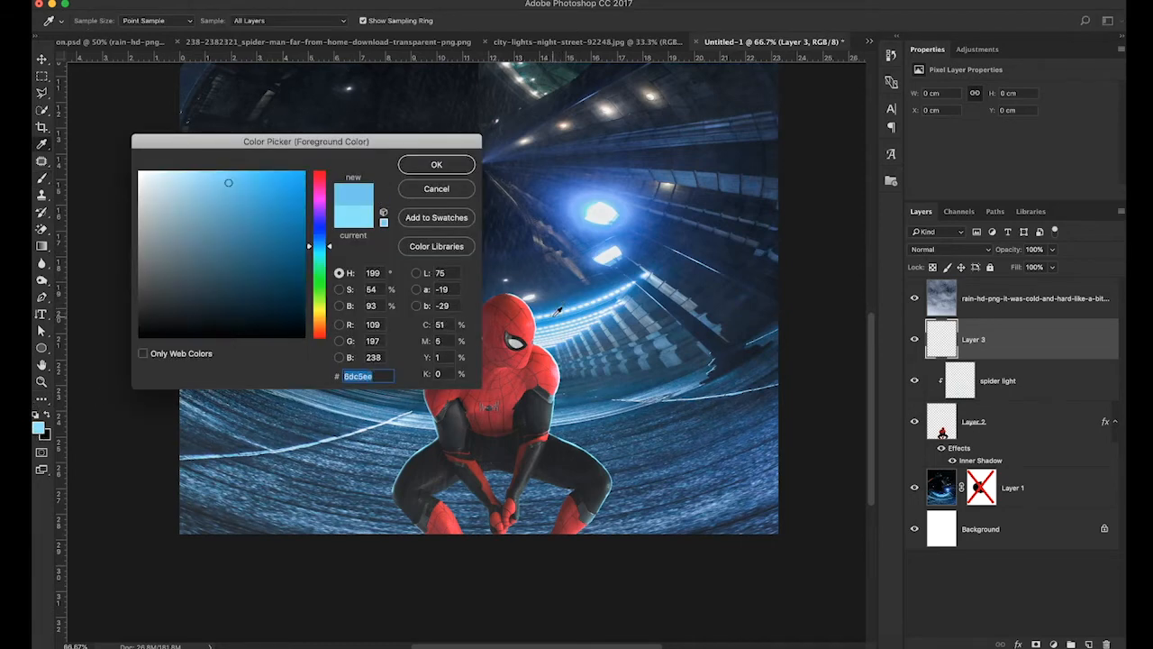
pyautogui.click(557, 310)
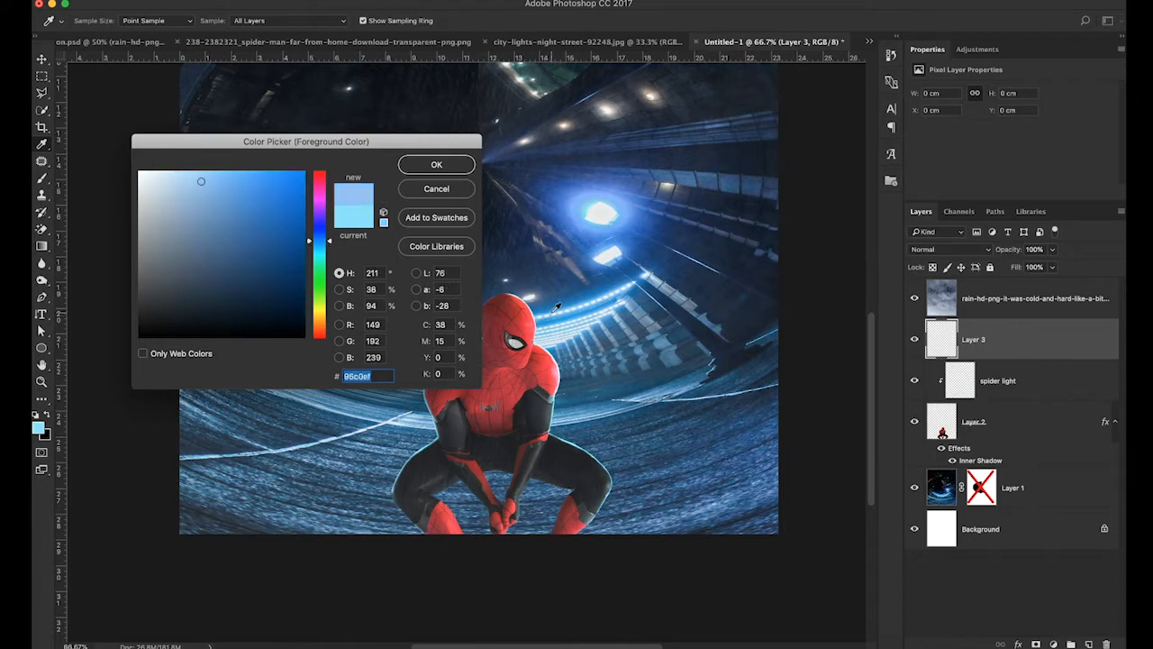
pyautogui.click(559, 309)
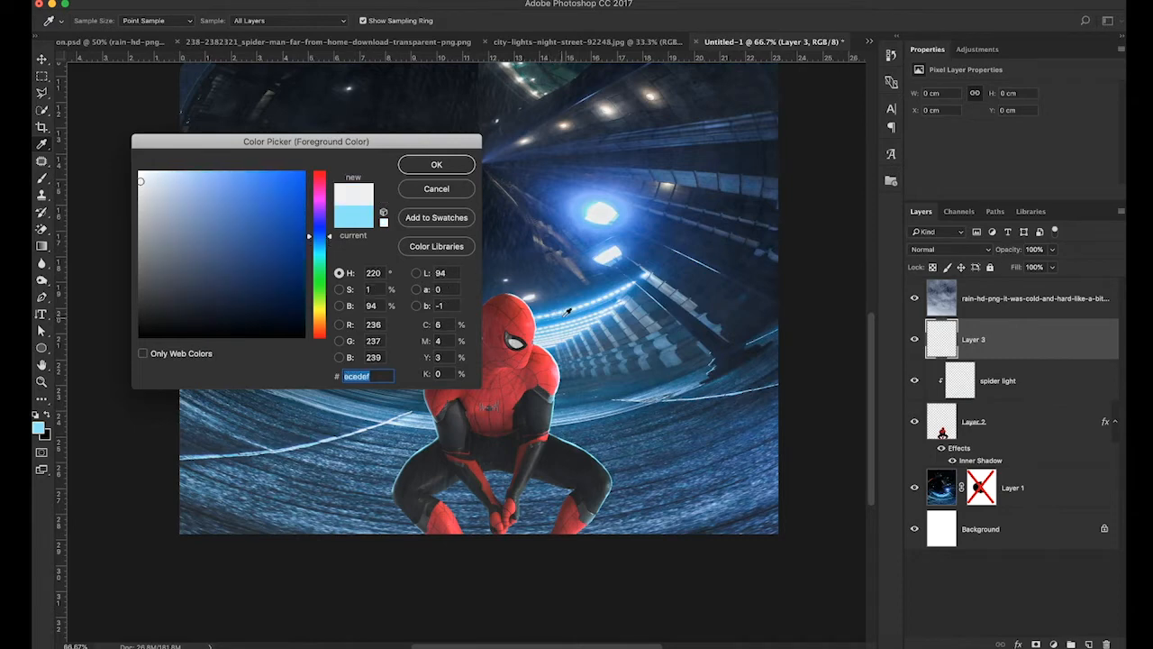
pyautogui.click(565, 310)
pyautogui.moveTo(258, 197)
pyautogui.mouseDown()
pyautogui.moveTo(216, 174)
pyautogui.moveTo(180, 176)
pyautogui.mouseUp()
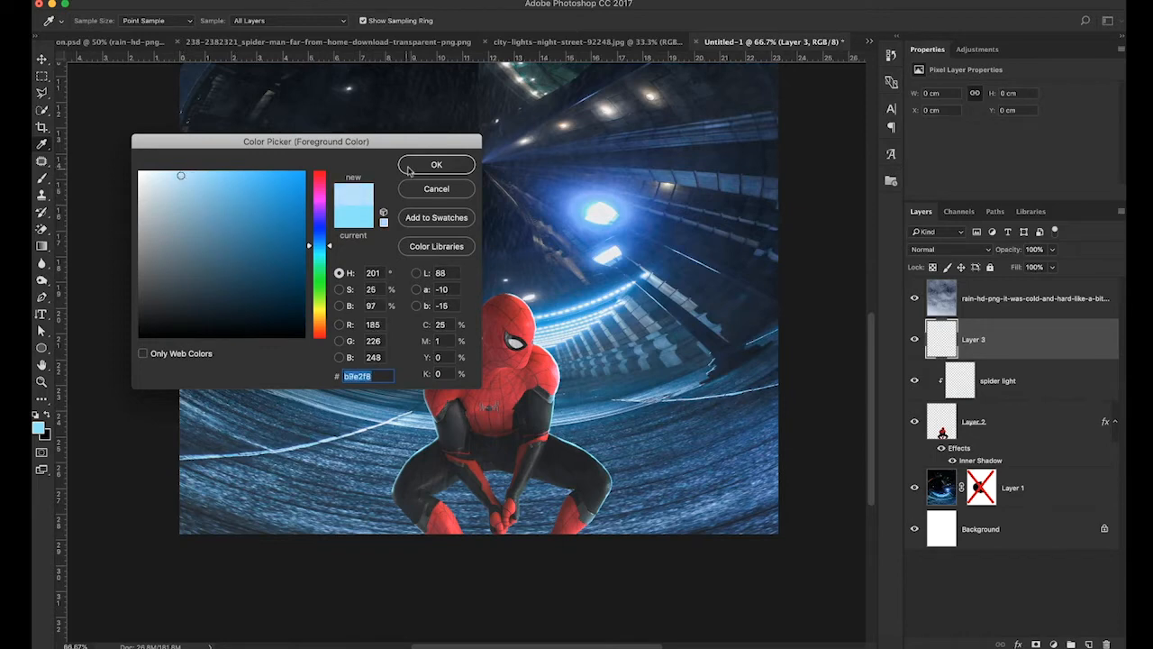
pyautogui.click(204, 173)
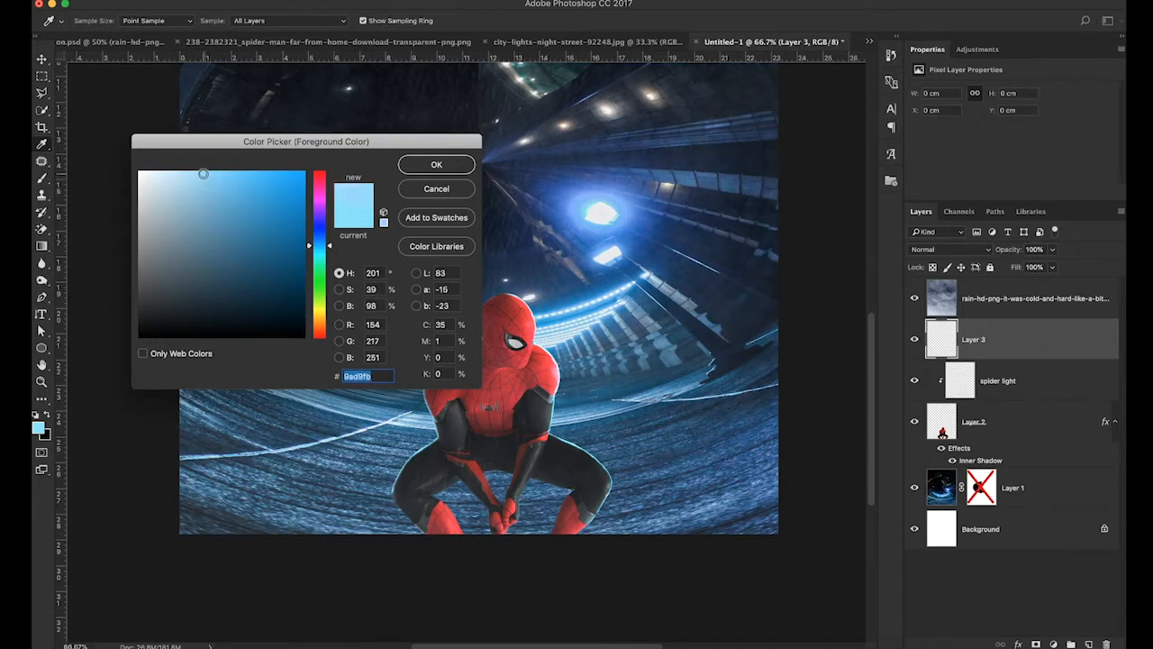
pyautogui.click(599, 212)
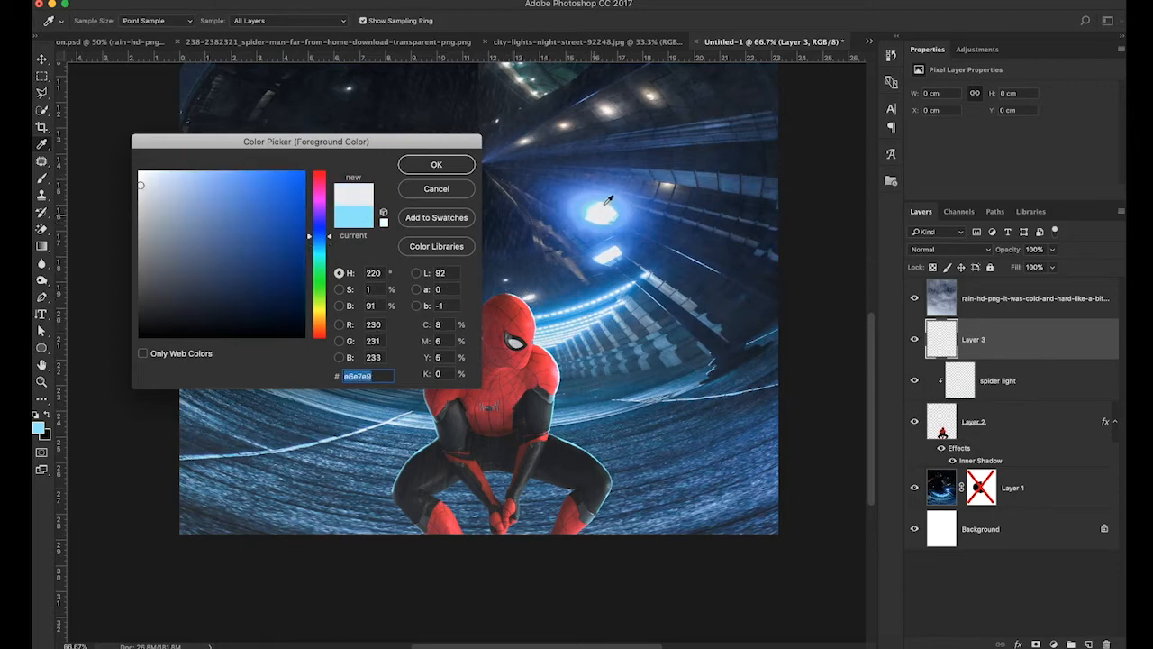
pyautogui.click(608, 200)
pyautogui.click(169, 176)
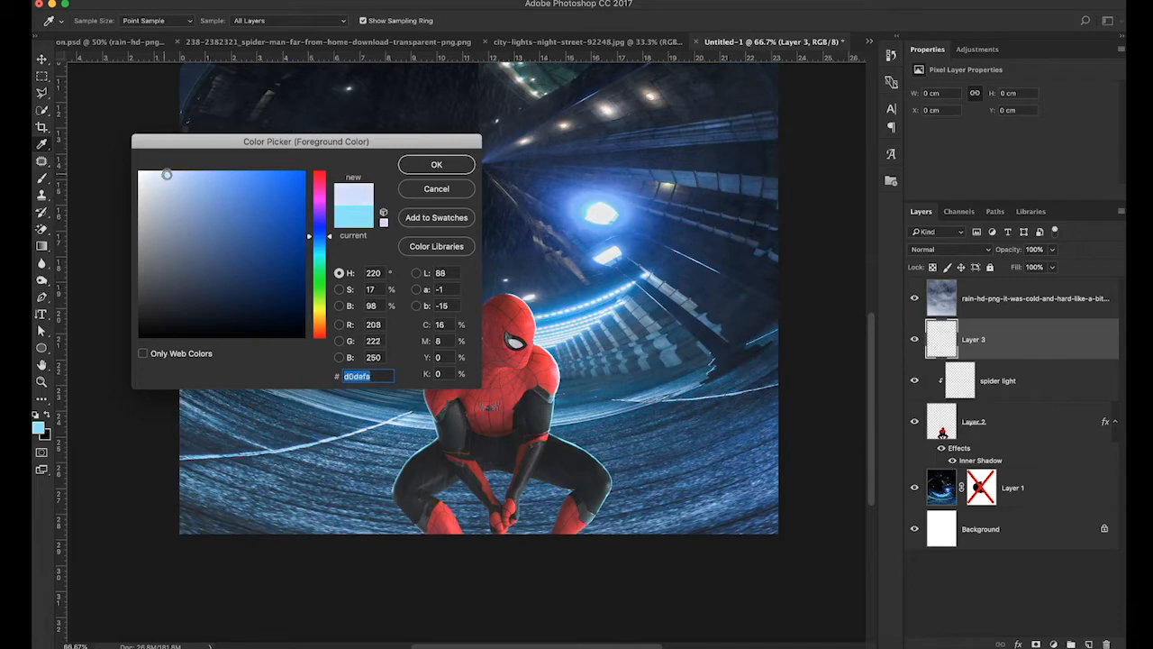
pyautogui.click(437, 164)
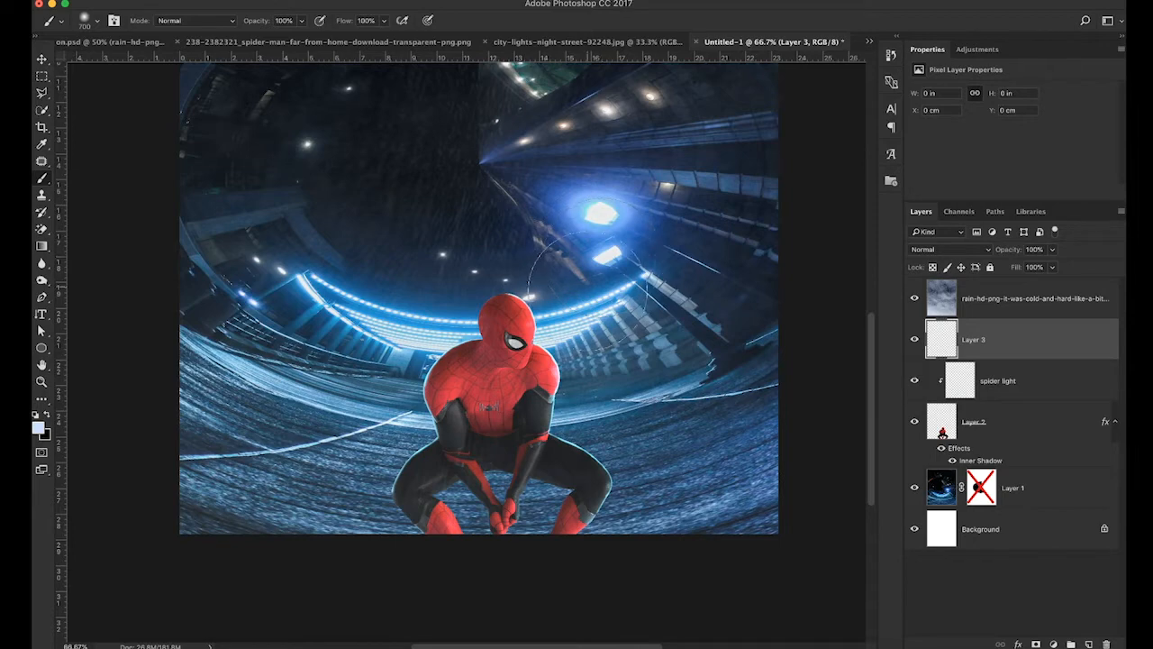
# Step: Undo the trial dab of light beside the head and clip the new layer to the figure in Layer 2
pyautogui.click(601, 291)
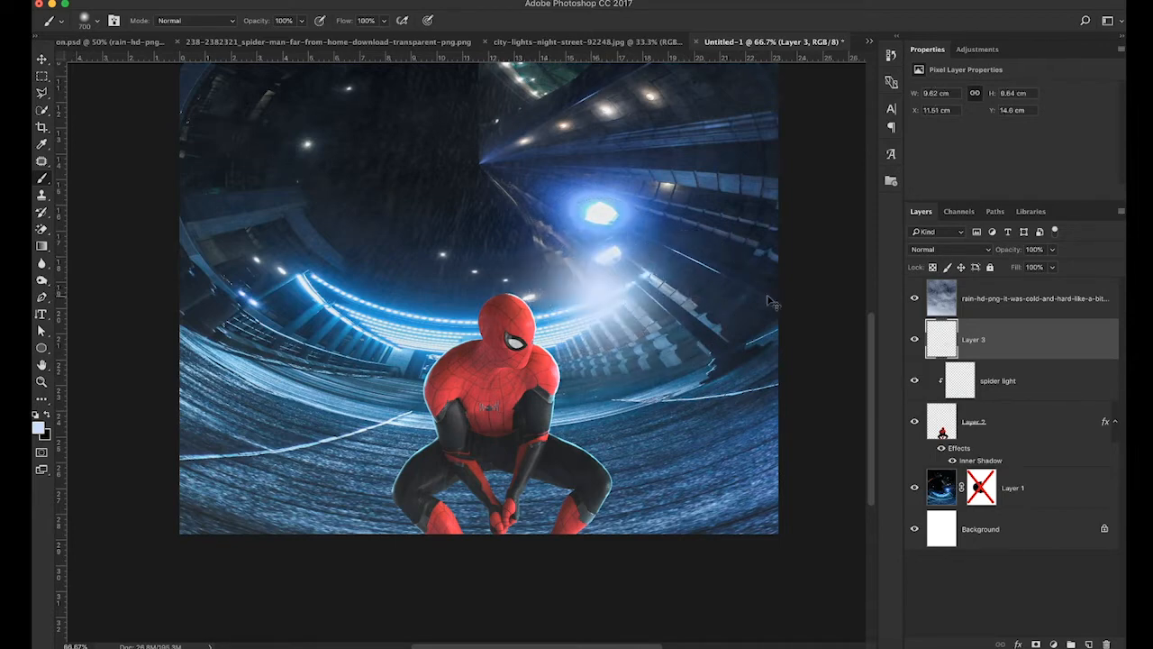
pyautogui.hotkey('ctrl', 'z')
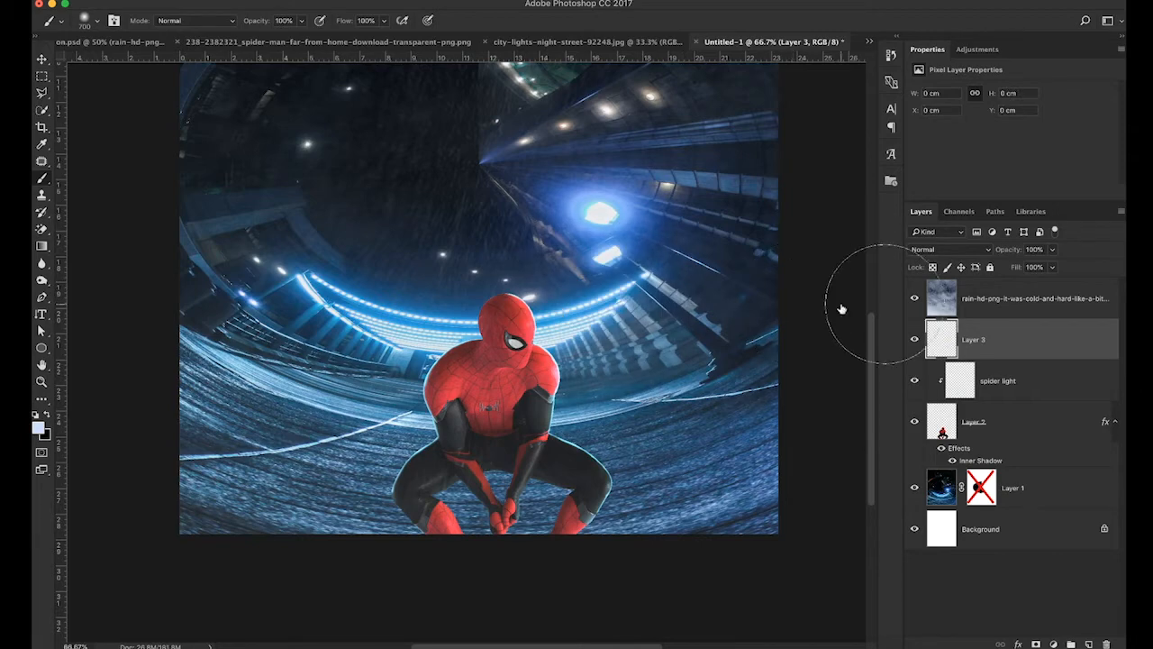
pyautogui.rightClick(935, 339)
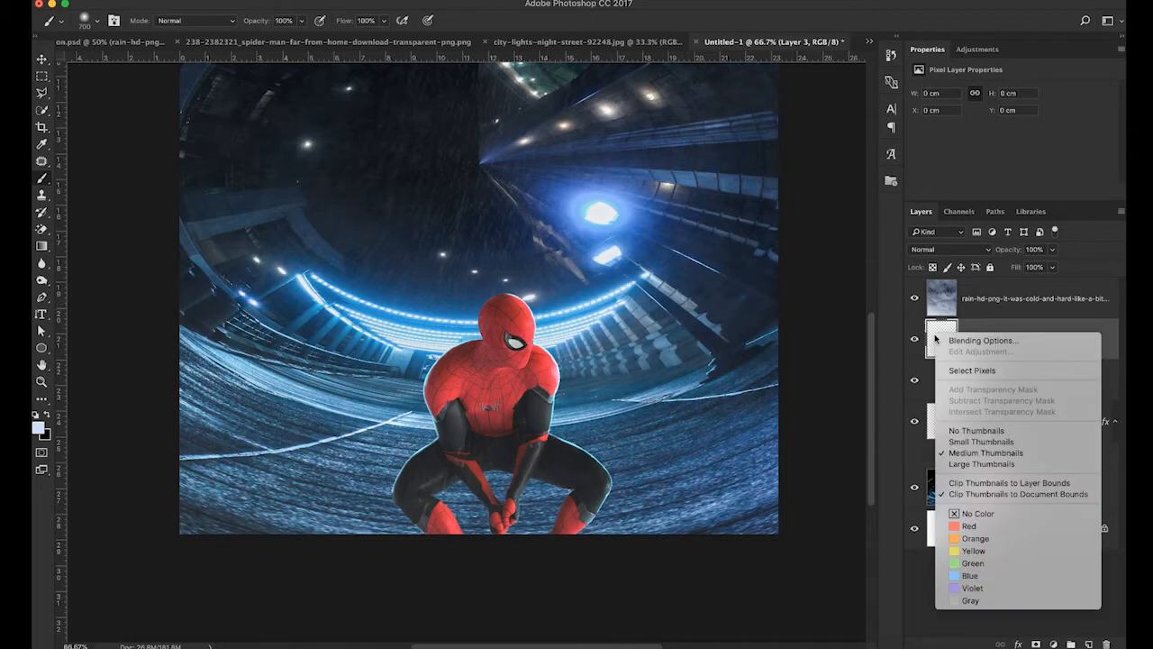
pyautogui.click(1014, 323)
pyautogui.rightClick(1012, 326)
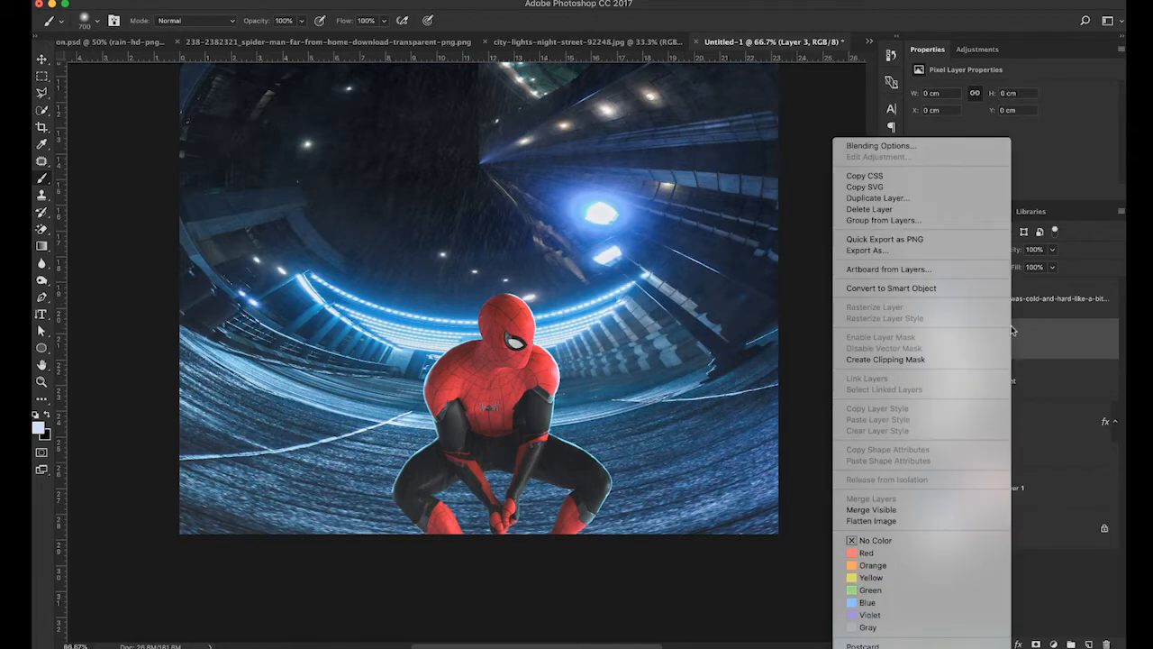
pyautogui.click(904, 360)
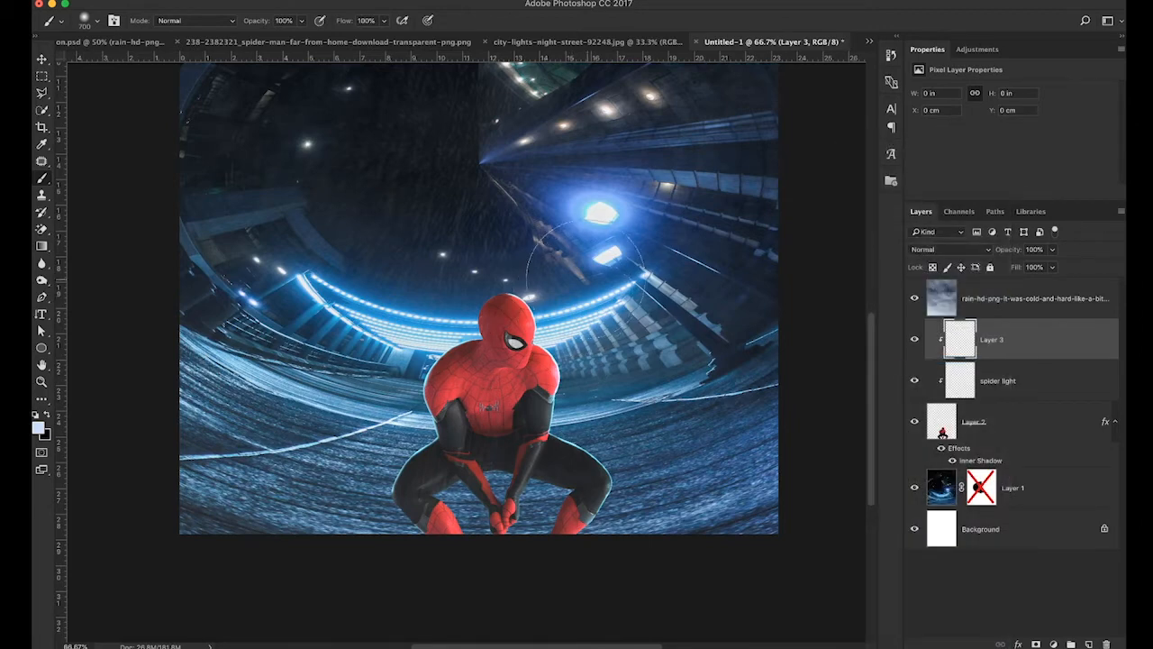
# Step: Dab soft pale-blue light around both sides of the figure on Layer 3, enlarging the brush to 800 px
pyautogui.click(586, 259)
pyautogui.click(616, 343)
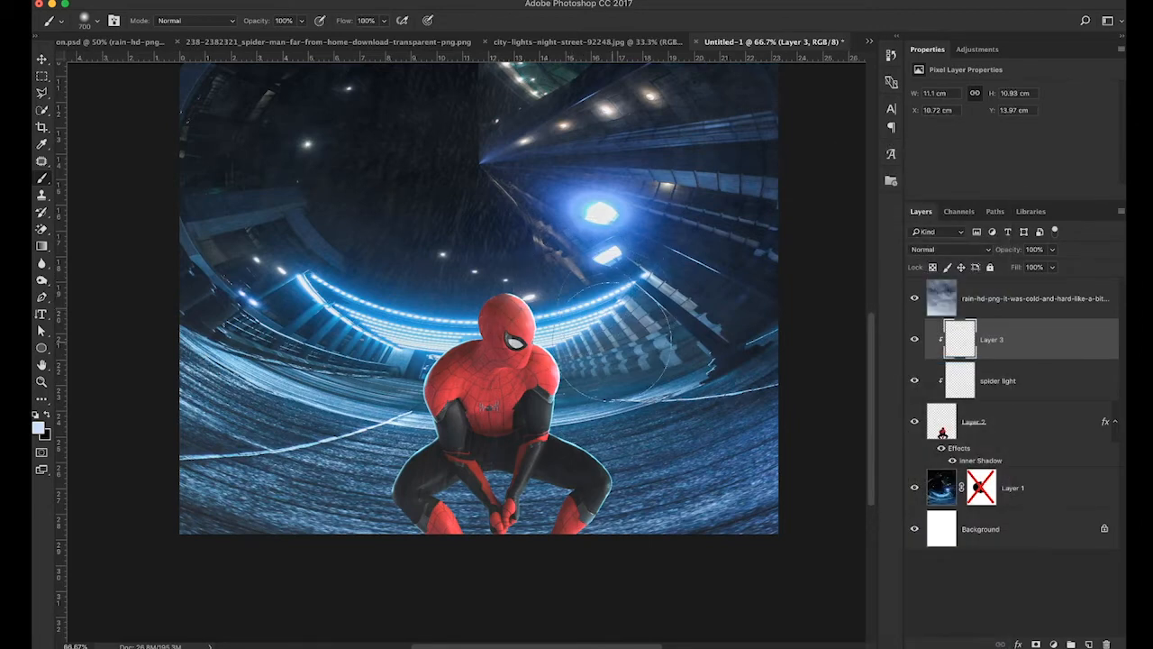
pyautogui.press(']')
pyautogui.click(622, 344)
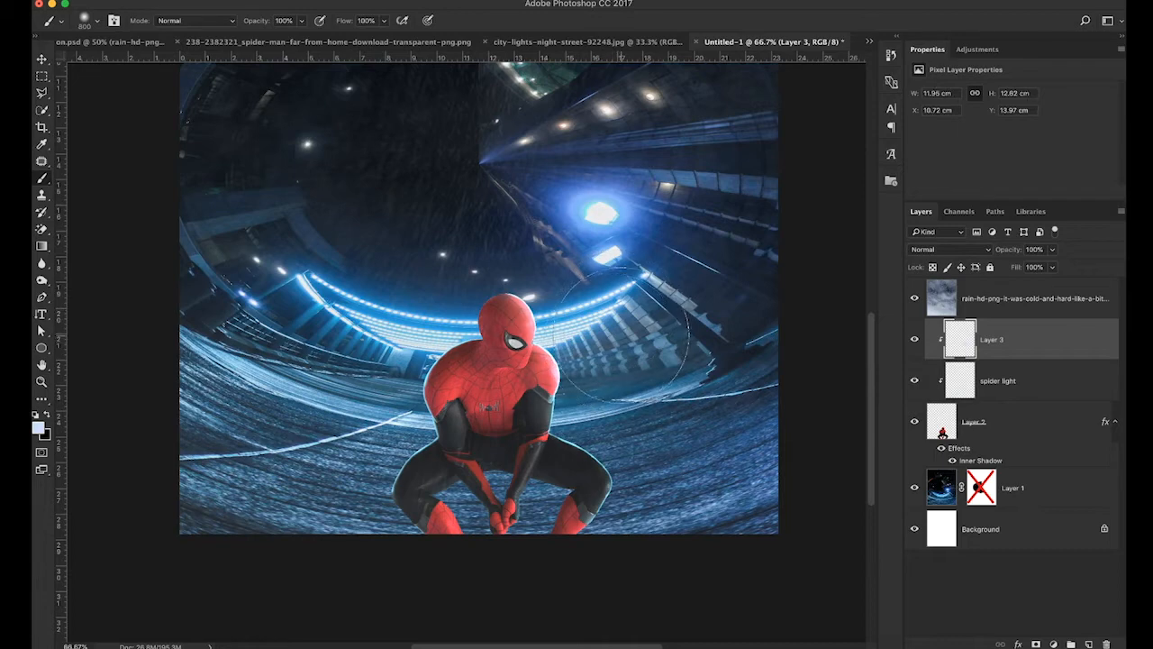
pyautogui.click(441, 351)
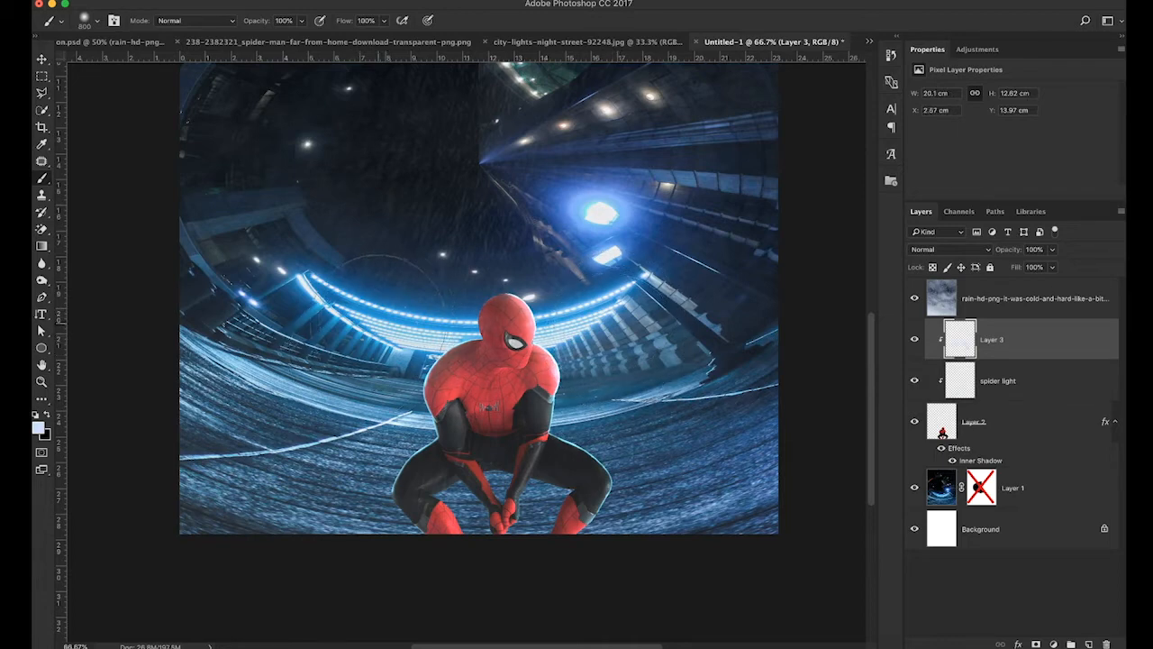
pyautogui.click(365, 397)
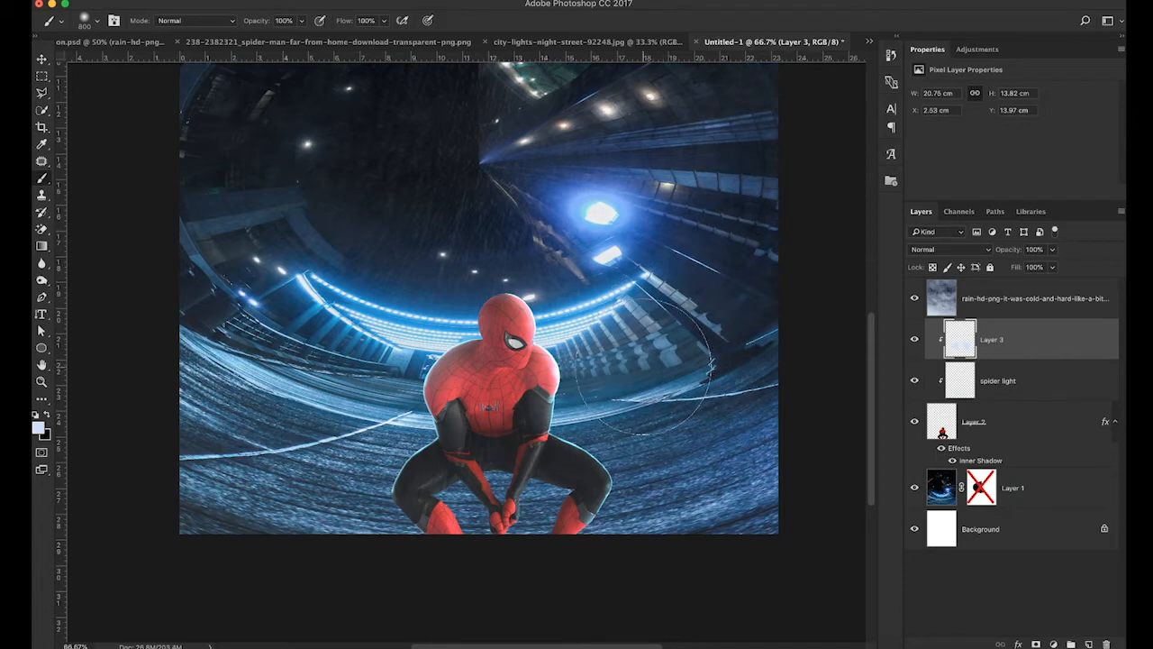
pyautogui.click(617, 432)
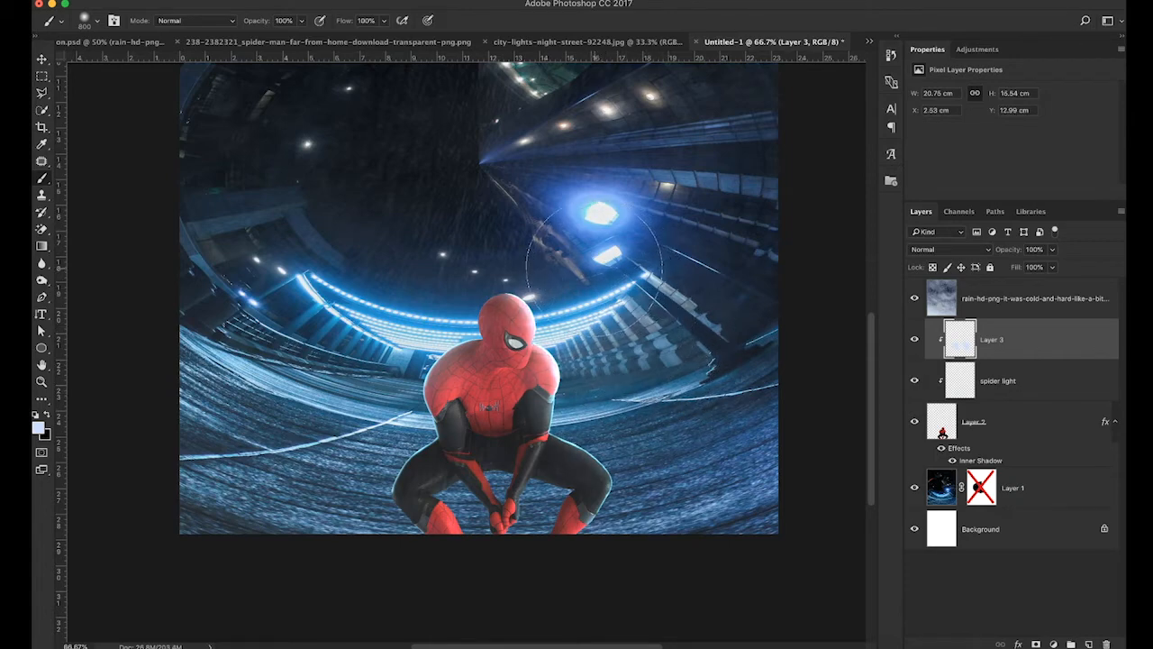
pyautogui.click(662, 266)
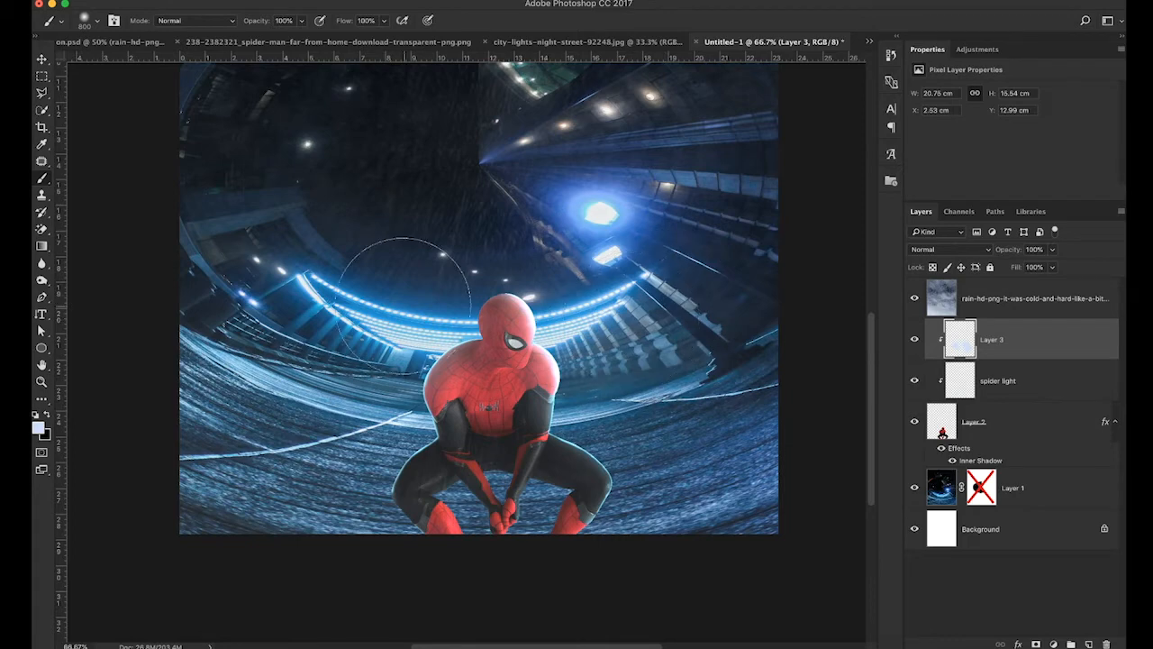
# Step: Add a new layer directly above Layer 1 and make black the foreground colour for the brush
pyautogui.press('super+minus')
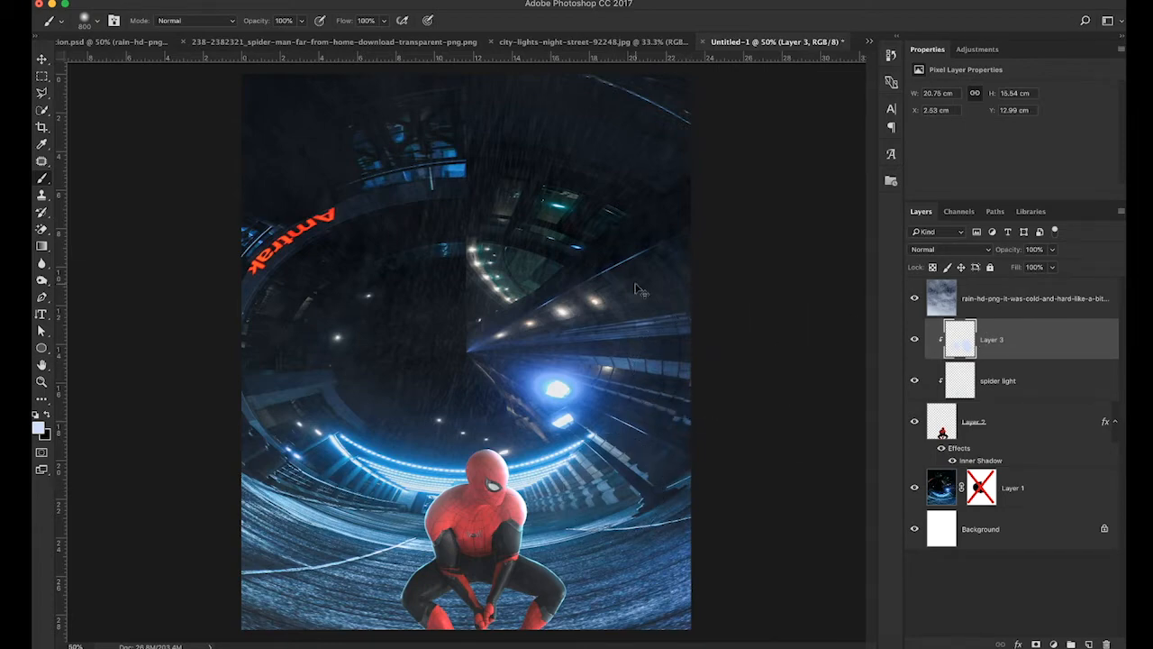
pyautogui.scroll(1, 631, 261)
pyautogui.scroll(-2, 635, 270)
pyautogui.scroll(-2, 635, 279)
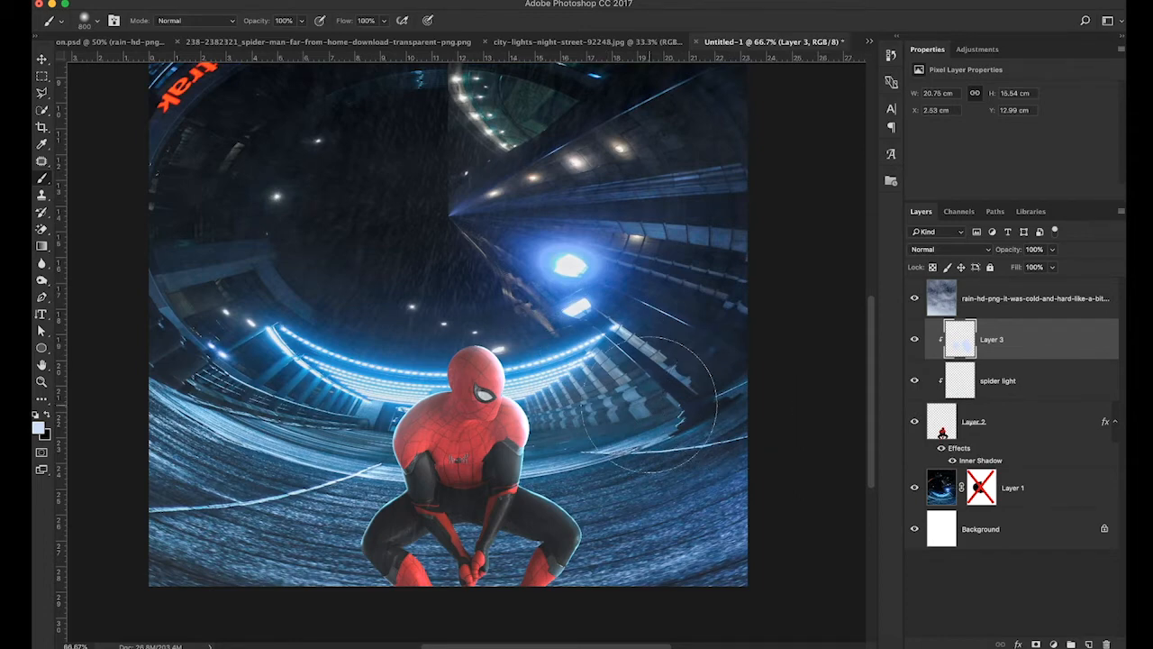
pyautogui.press('super+plus')
pyautogui.scroll(-3, 648, 405)
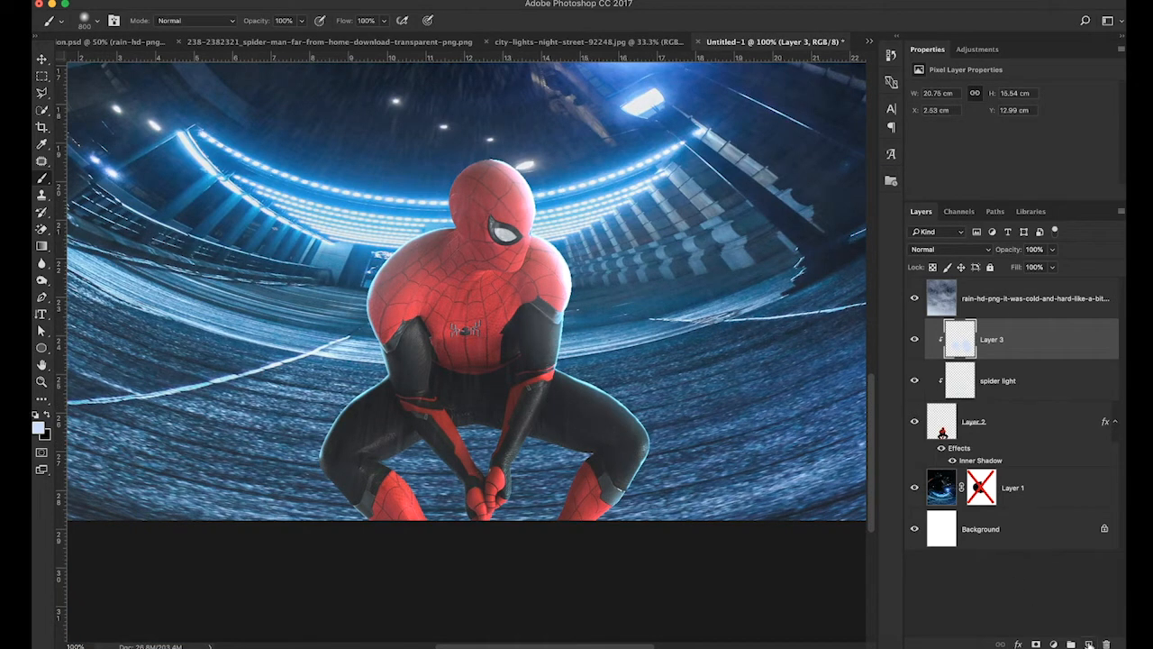
pyautogui.click(1015, 486)
pyautogui.click(1090, 643)
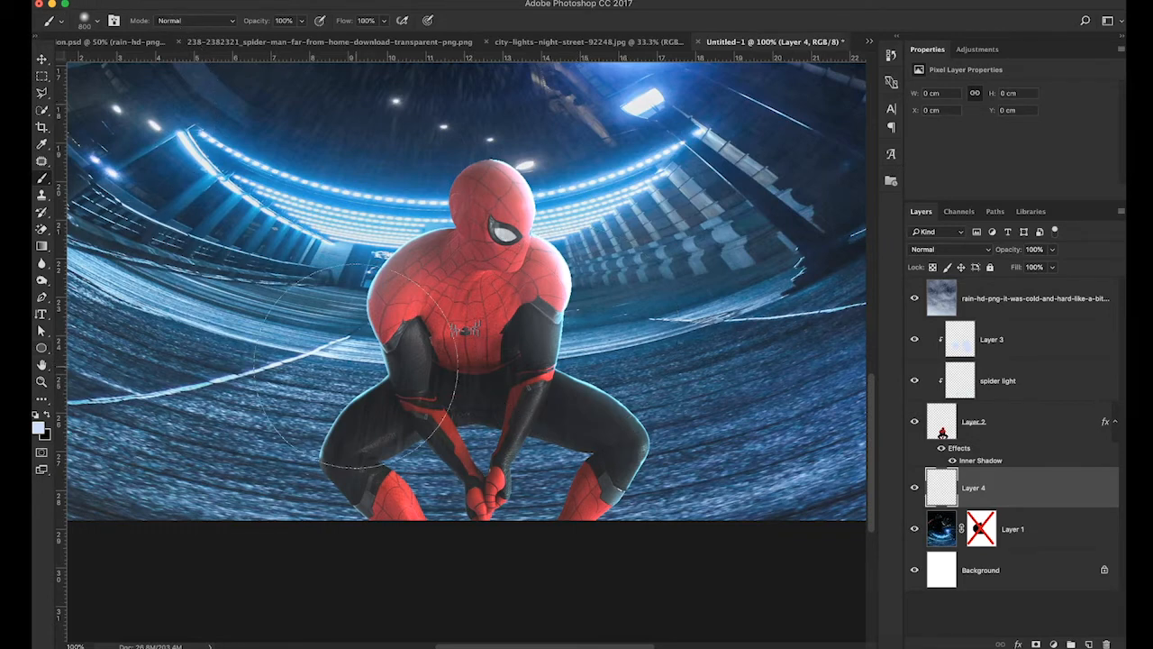
pyautogui.press('x')
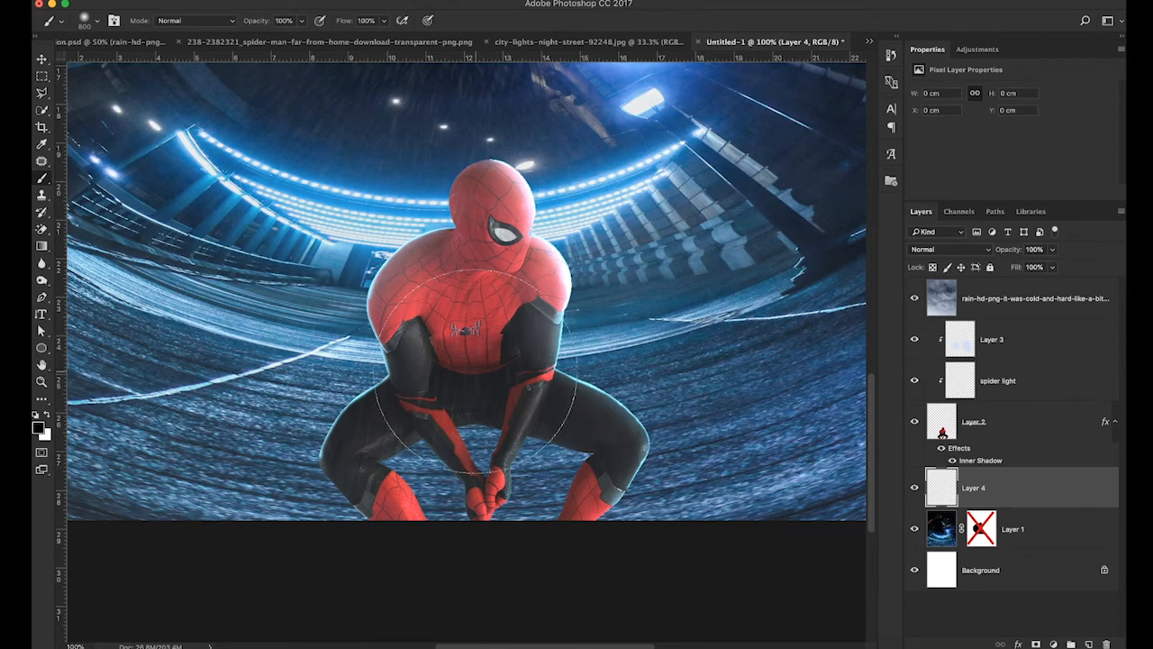
# Step: Paint a heavy black shadow on Layer 4 behind and between Spider-Man's legs with the soft 800 px brush
pyautogui.rightClick(475, 371)
pyautogui.press('Escape')
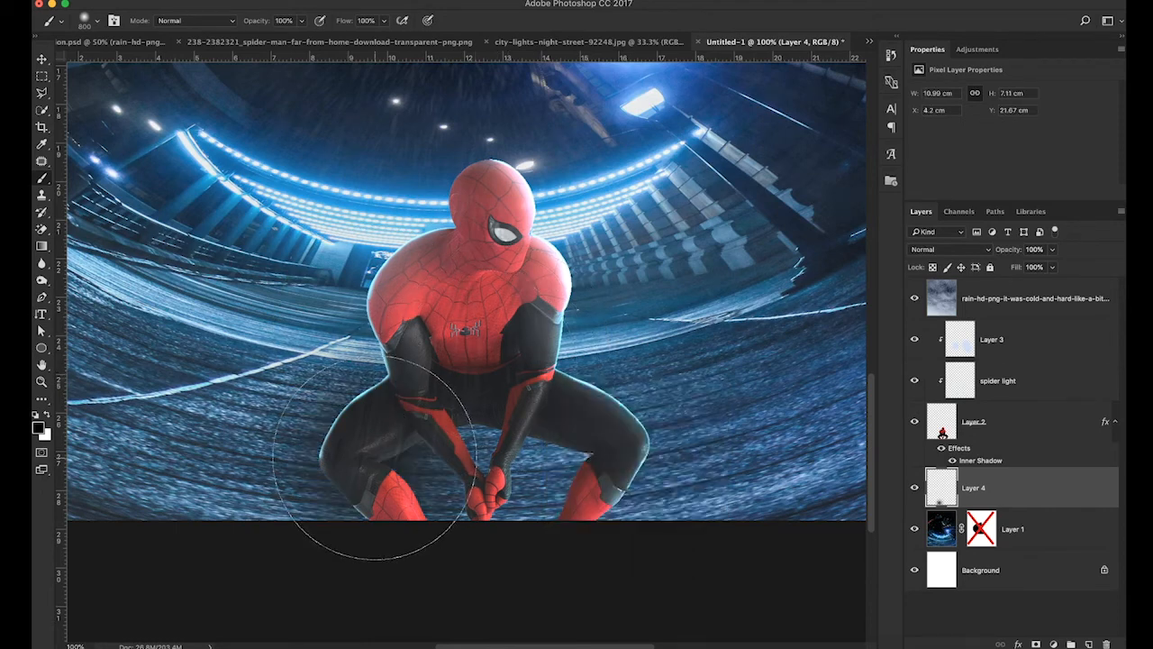
pyautogui.moveTo(373, 476)
pyautogui.mouseDown()
pyautogui.moveTo(491, 450)
pyautogui.moveTo(502, 463)
pyautogui.mouseUp()
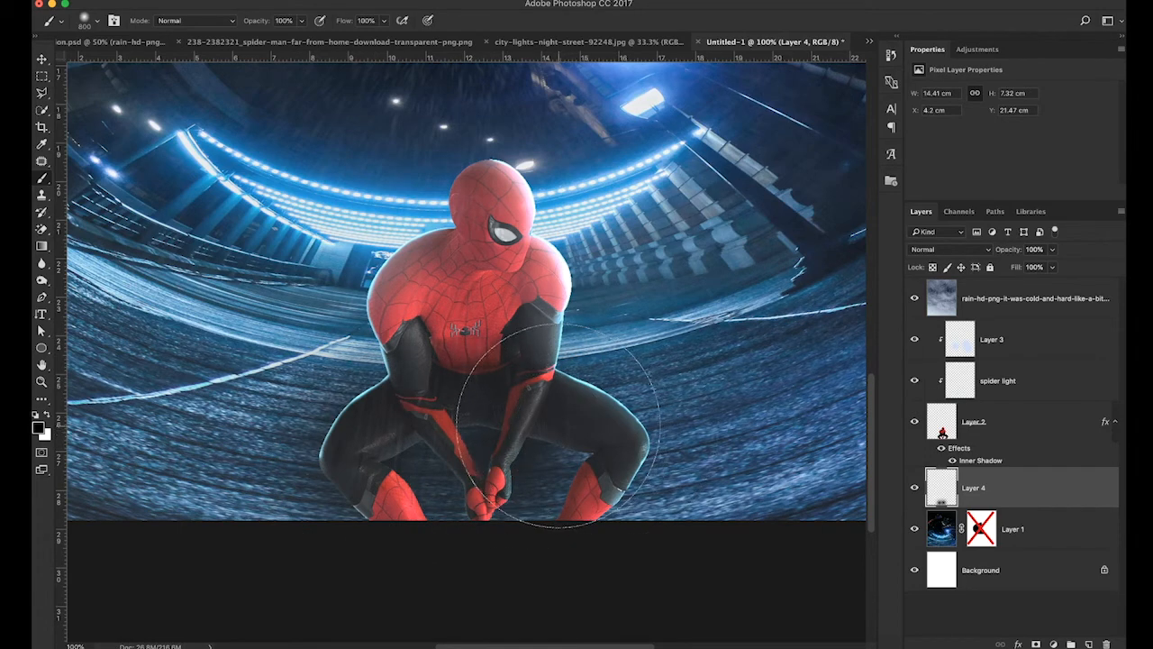
pyautogui.moveTo(577, 424)
pyautogui.mouseDown()
pyautogui.moveTo(631, 415)
pyautogui.moveTo(491, 419)
pyautogui.mouseUp()
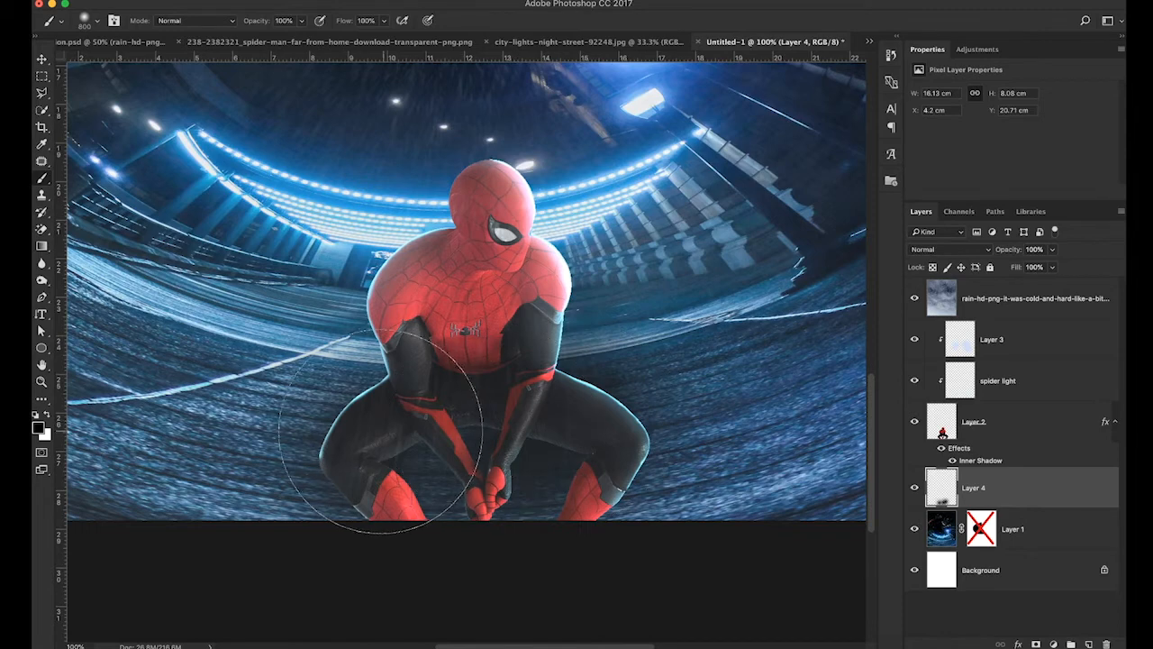
pyautogui.moveTo(386, 451); pyautogui.dragTo(392, 446)
pyautogui.moveTo(463, 451)
pyautogui.mouseDown()
pyautogui.moveTo(425, 484)
pyautogui.moveTo(438, 490)
pyautogui.moveTo(424, 502)
pyautogui.moveTo(452, 513)
pyautogui.moveTo(415, 508)
pyautogui.moveTo(564, 517)
pyautogui.moveTo(585, 500)
pyautogui.moveTo(564, 427)
pyautogui.moveTo(399, 438)
pyautogui.moveTo(378, 450)
pyautogui.mouseUp()
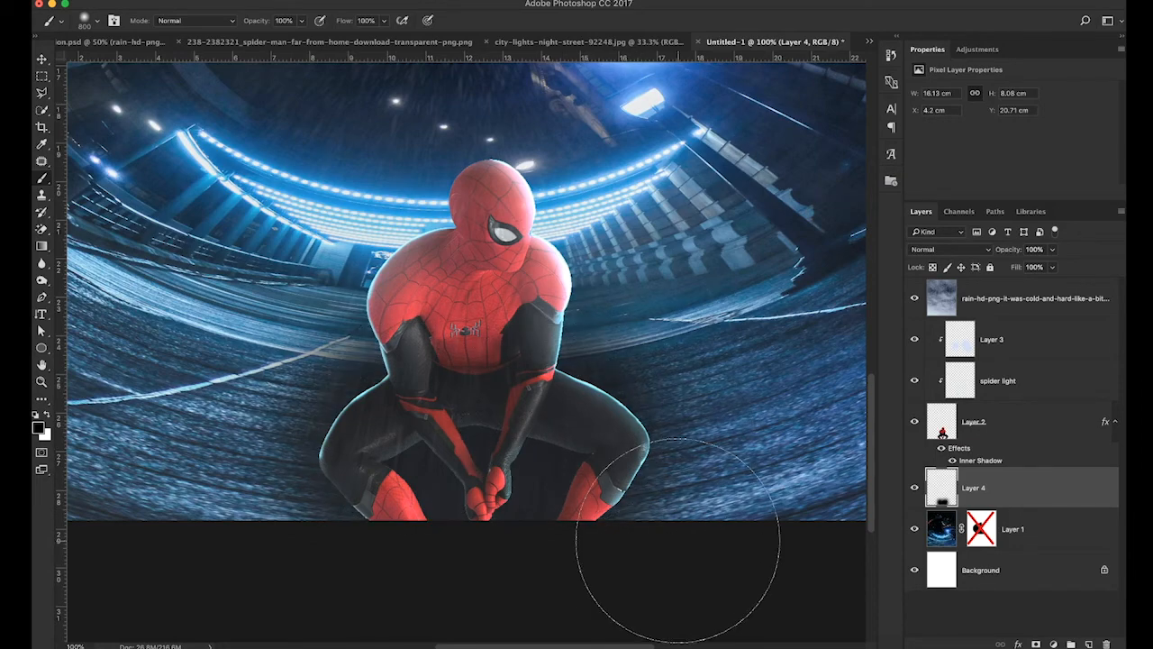
# Step: Reduce Layer 4's opacity to about 86% to soften the shadow behind the figure
pyautogui.scroll(-3, 680, 543)
pyautogui.scroll(1, 683, 546)
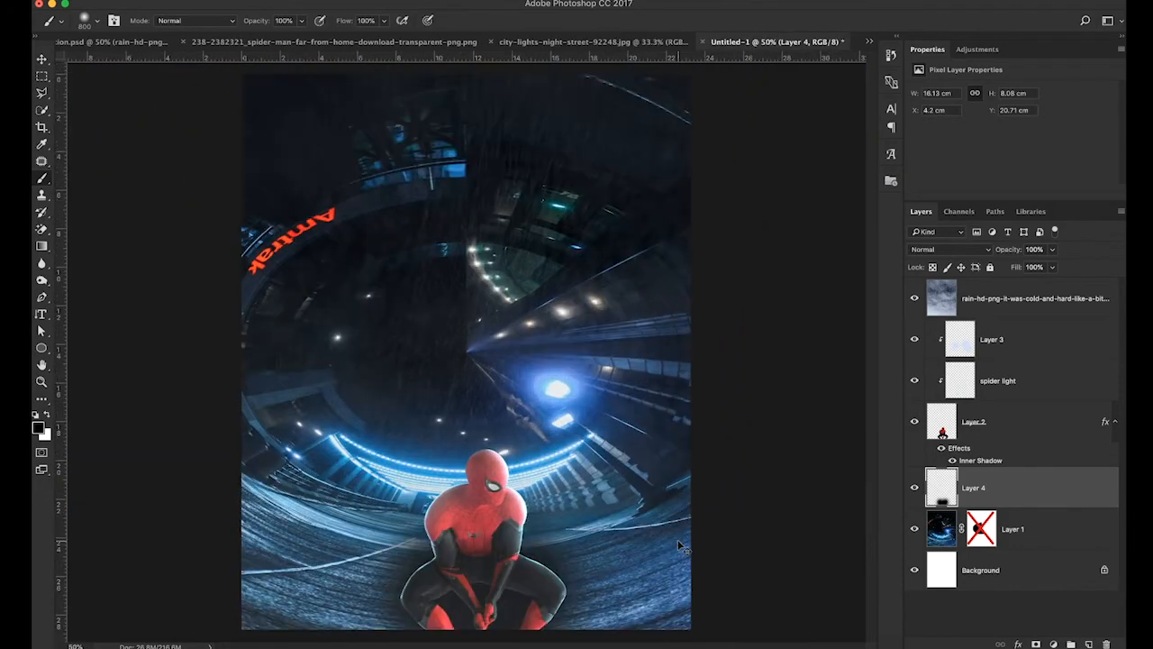
pyautogui.scroll(2, 680, 543)
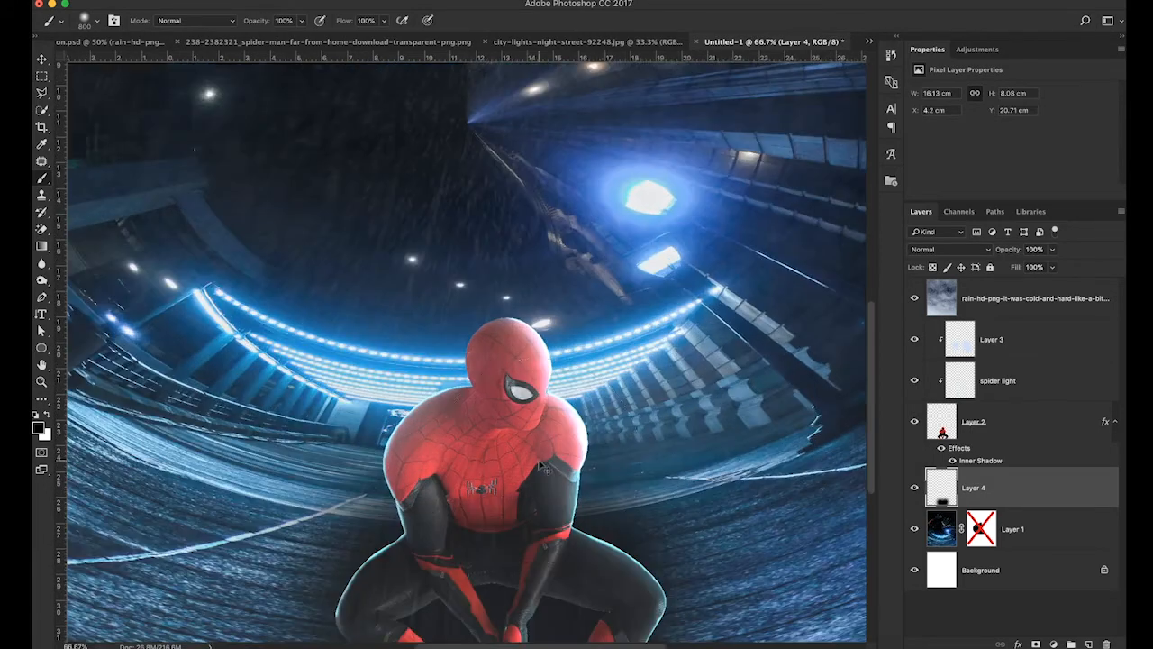
pyautogui.scroll(1, 592, 576)
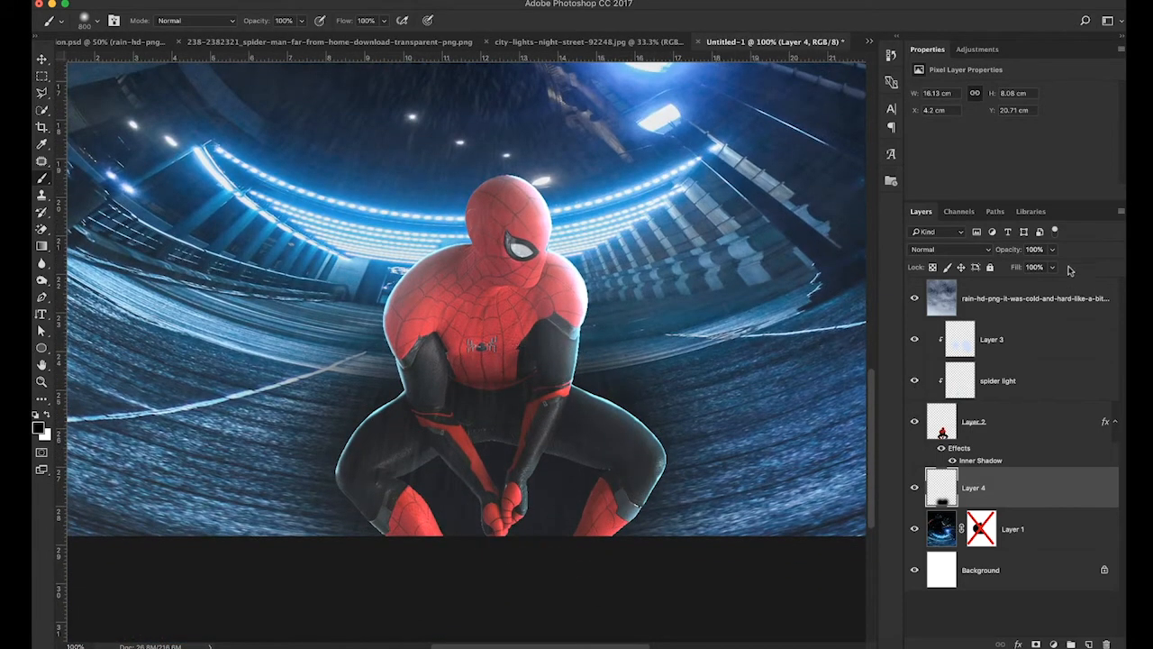
pyautogui.moveTo(1018, 249); pyautogui.dragTo(1011, 251)
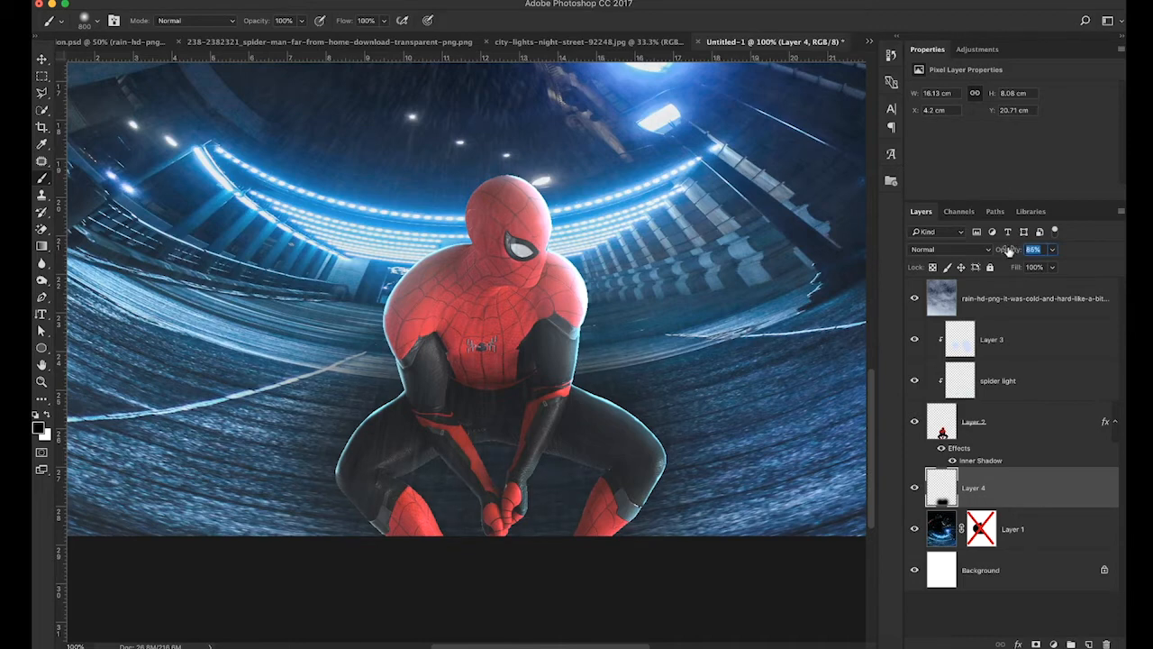
pyautogui.moveTo(1009, 250); pyautogui.dragTo(1010, 250)
# Step: Add a new layer above Layer 4 and lower the brush opacity to 11%
pyautogui.click(1088, 643)
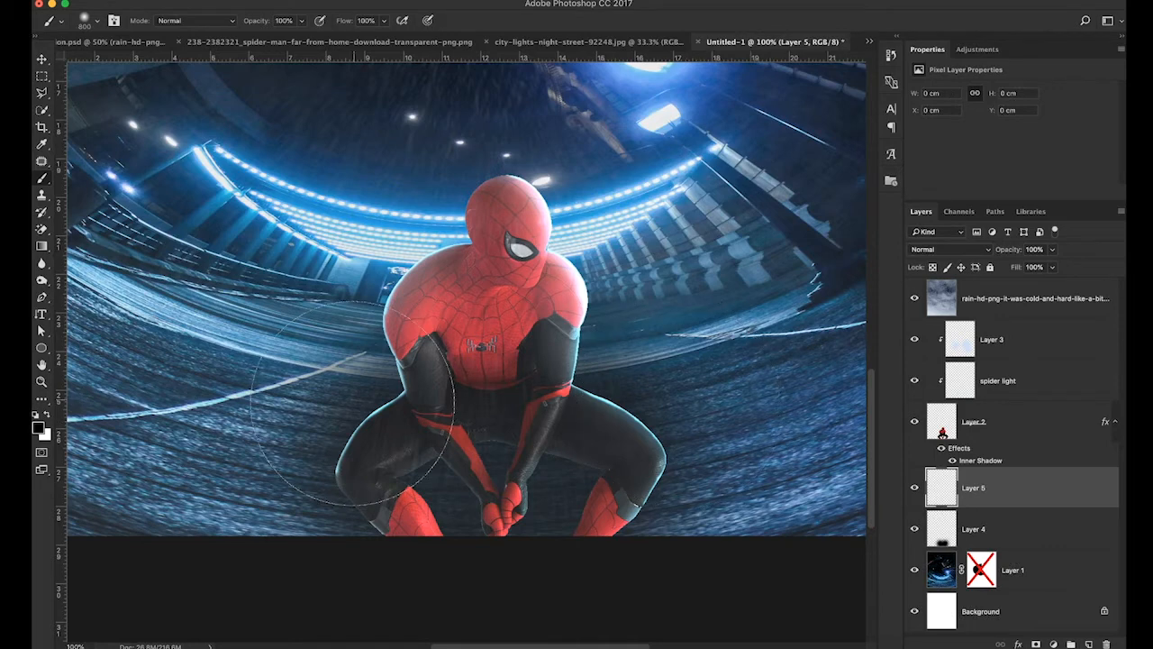
pyautogui.scroll(-3, 209, 478)
pyautogui.hscroll(-5, 209, 478)
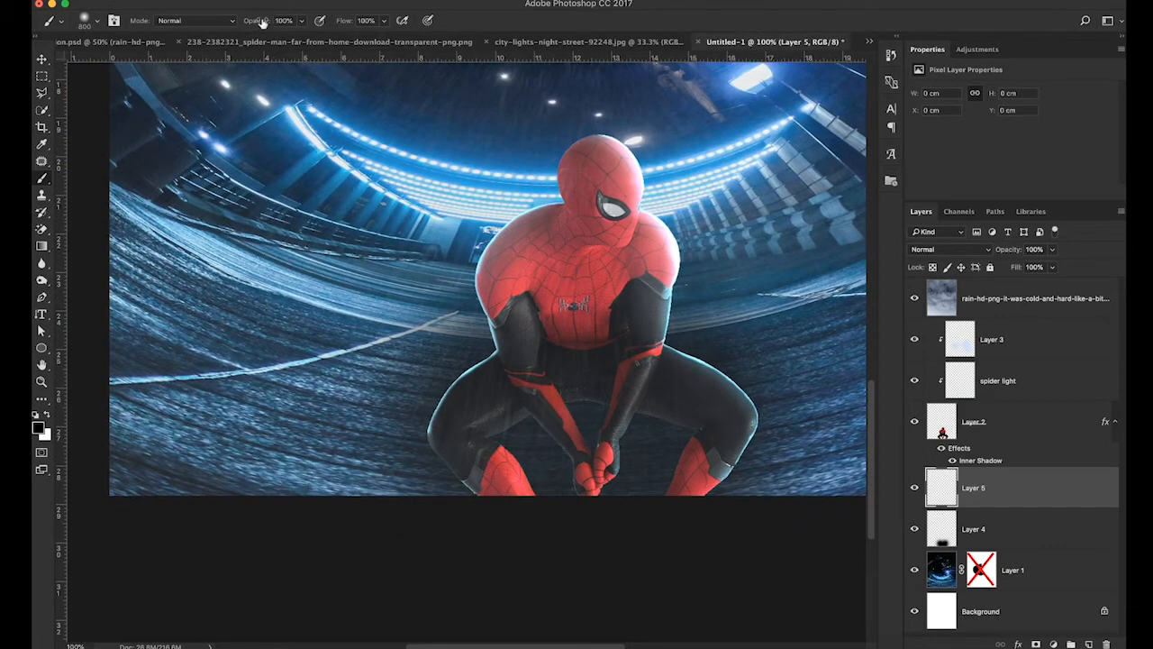
pyautogui.moveTo(263, 21); pyautogui.dragTo(203, 20)
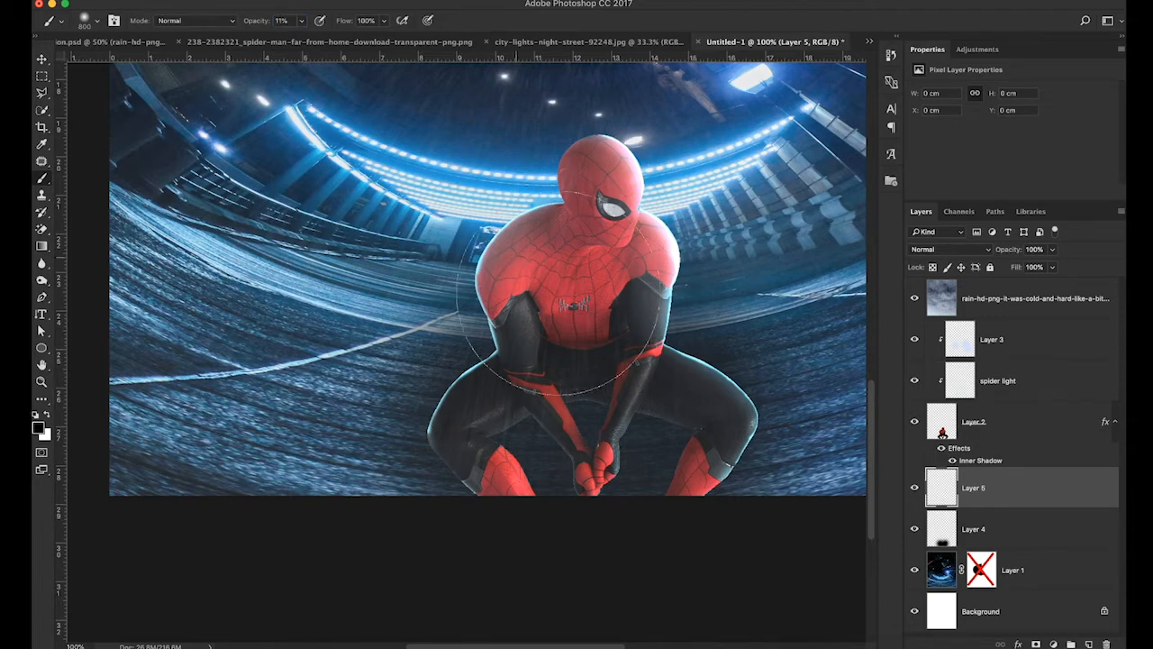
pyautogui.press('super+minus')
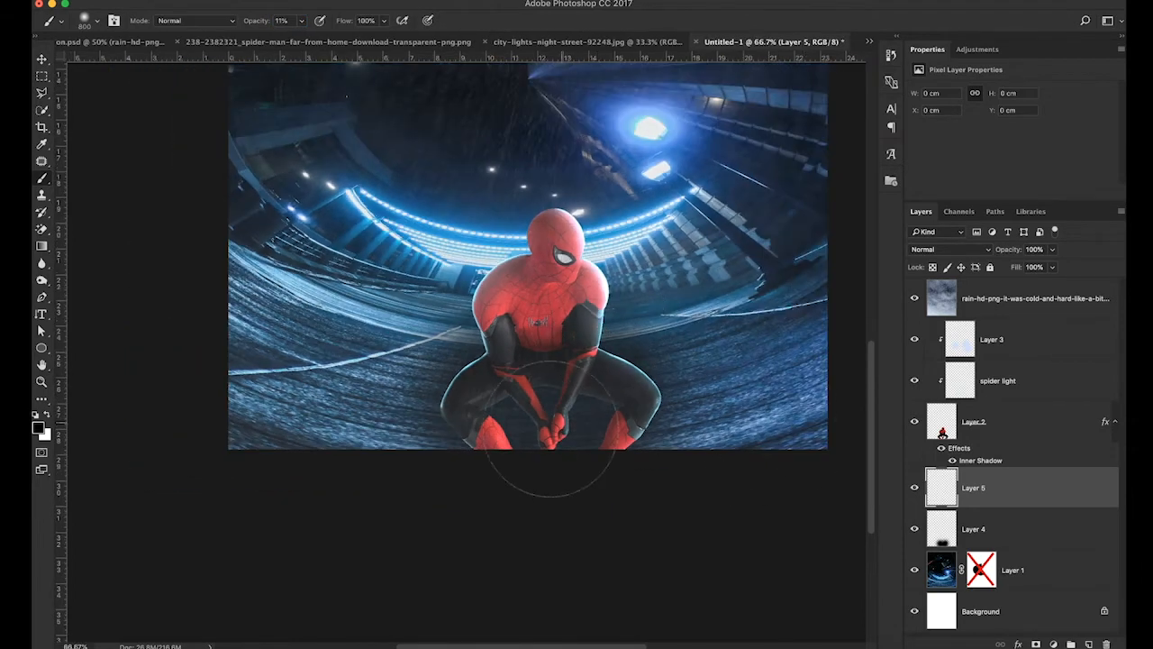
# Step: Paint faint black shading on Layer 5 over the ground on both sides of the figure, out to the canvas edges
pyautogui.moveTo(207, 465); pyautogui.dragTo(366, 382)
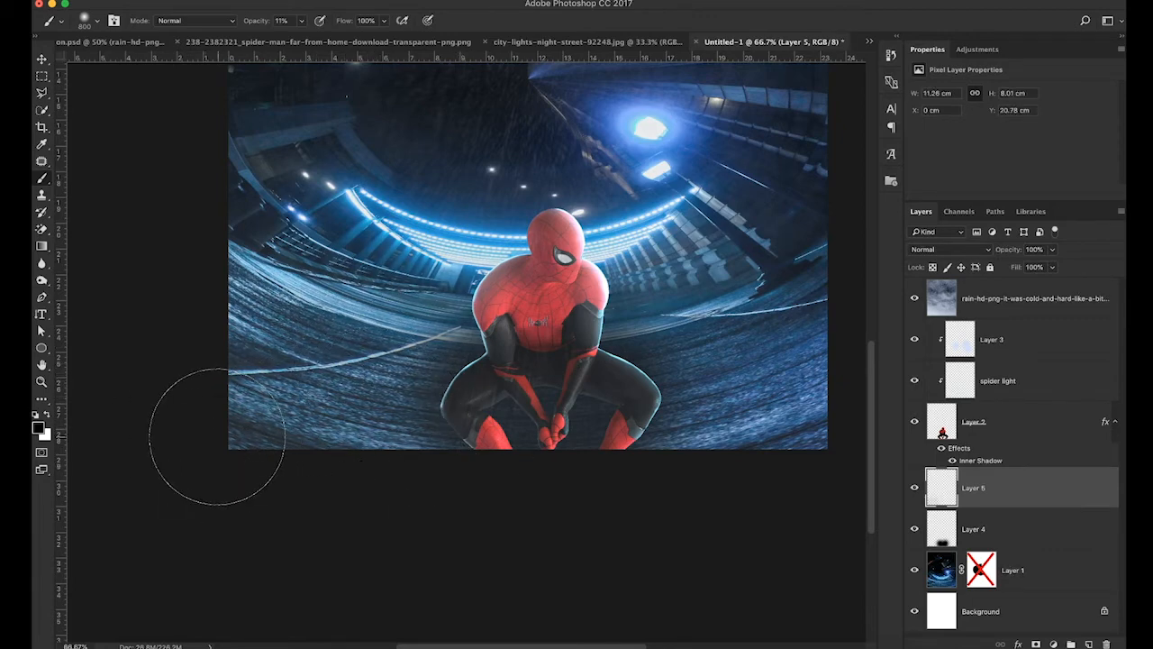
pyautogui.hscroll(5, 643, 441)
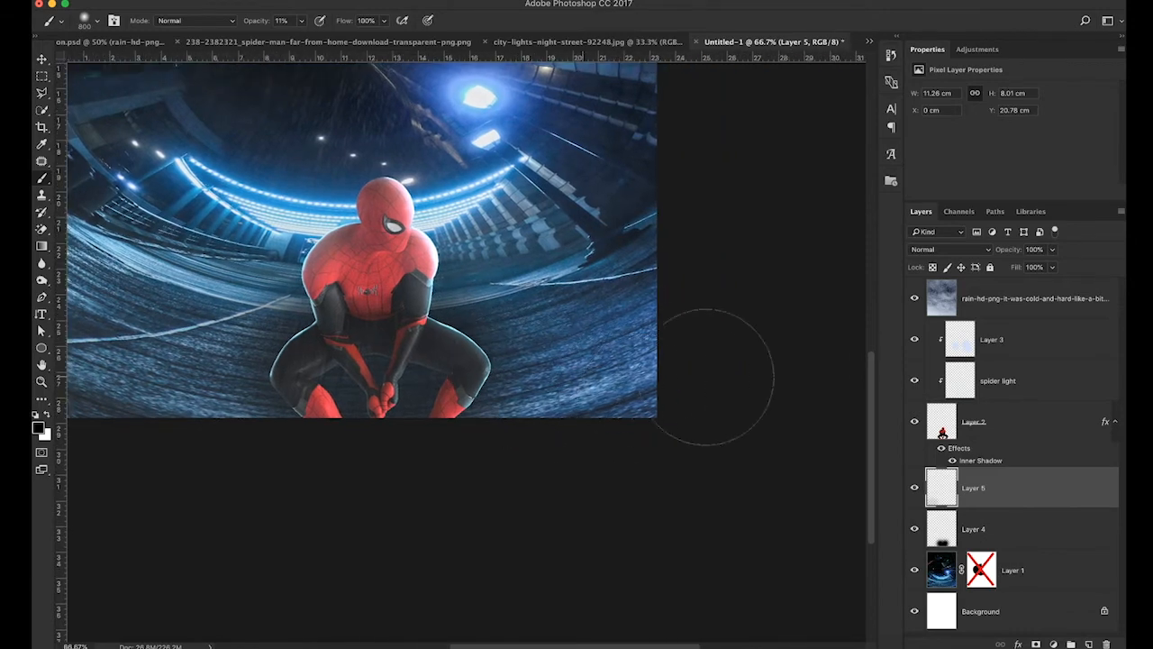
pyautogui.moveTo(642, 305)
pyautogui.mouseDown()
pyautogui.moveTo(649, 433)
pyautogui.moveTo(592, 418)
pyautogui.moveTo(674, 343)
pyautogui.moveTo(685, 372)
pyautogui.moveTo(644, 361)
pyautogui.moveTo(618, 373)
pyautogui.moveTo(682, 400)
pyautogui.moveTo(628, 431)
pyautogui.mouseUp()
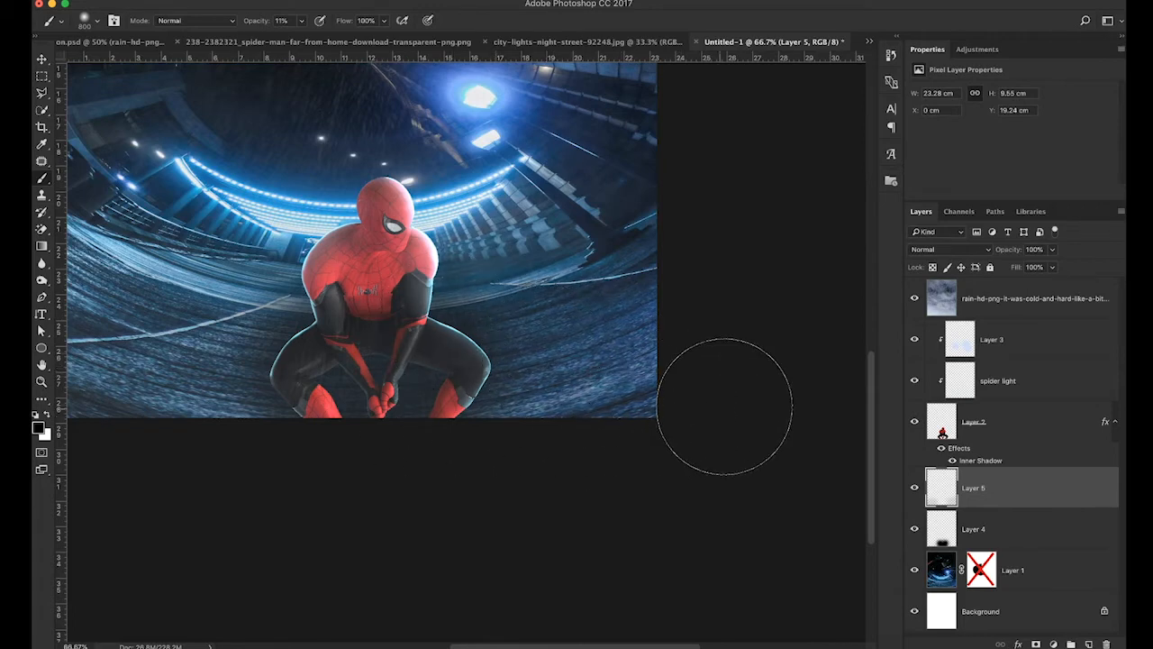
pyautogui.hscroll(-5, 724, 405)
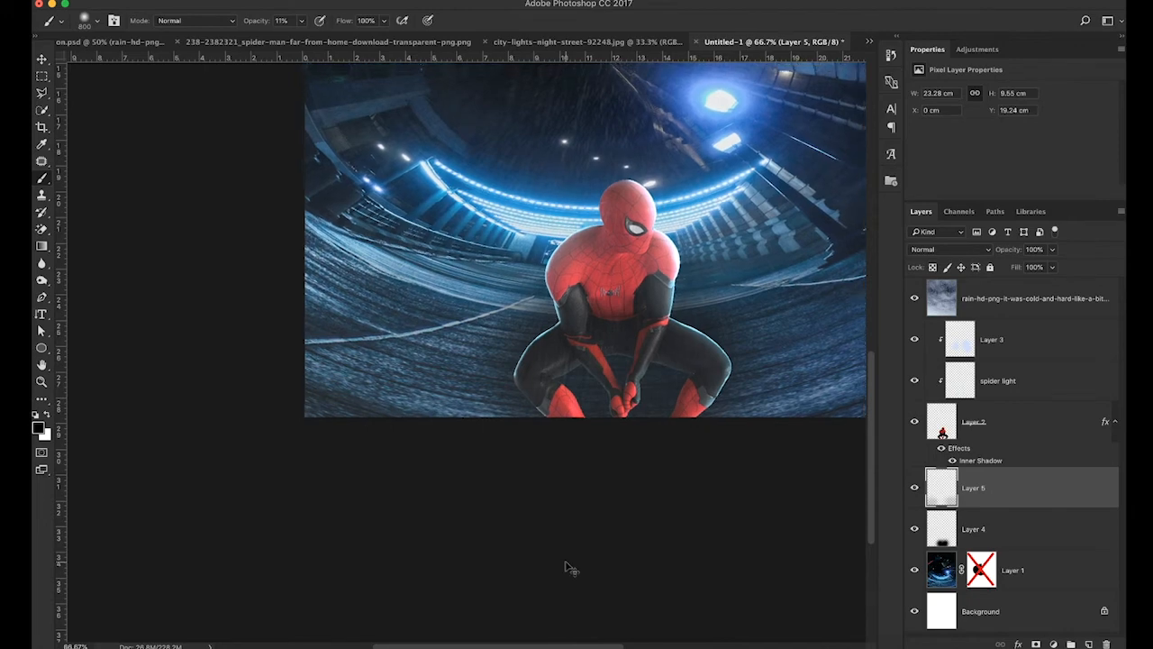
pyautogui.scroll(-1, 566, 565)
pyautogui.scroll(-1, 566, 565)
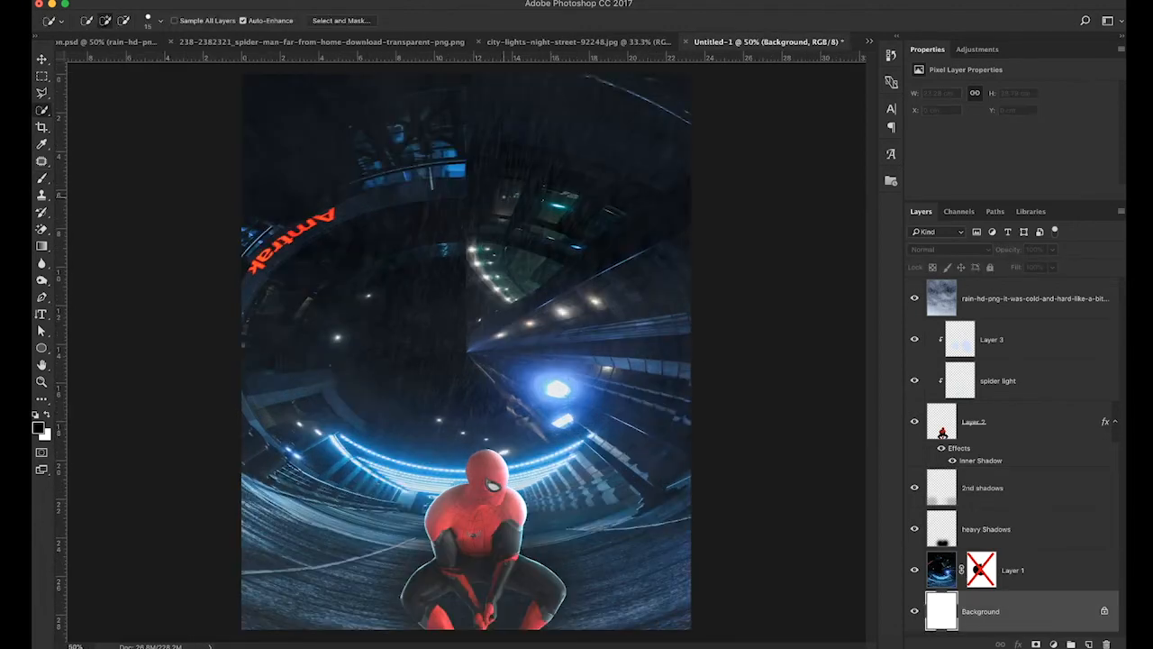
# Step: Switch to Finder and select video.mp4 in the Downloads folder
pyautogui.moveTo(343, 3)
pyautogui.moveTo(383, 4)
pyautogui.moveTo(118, 3)
pyautogui.click(125, 643)
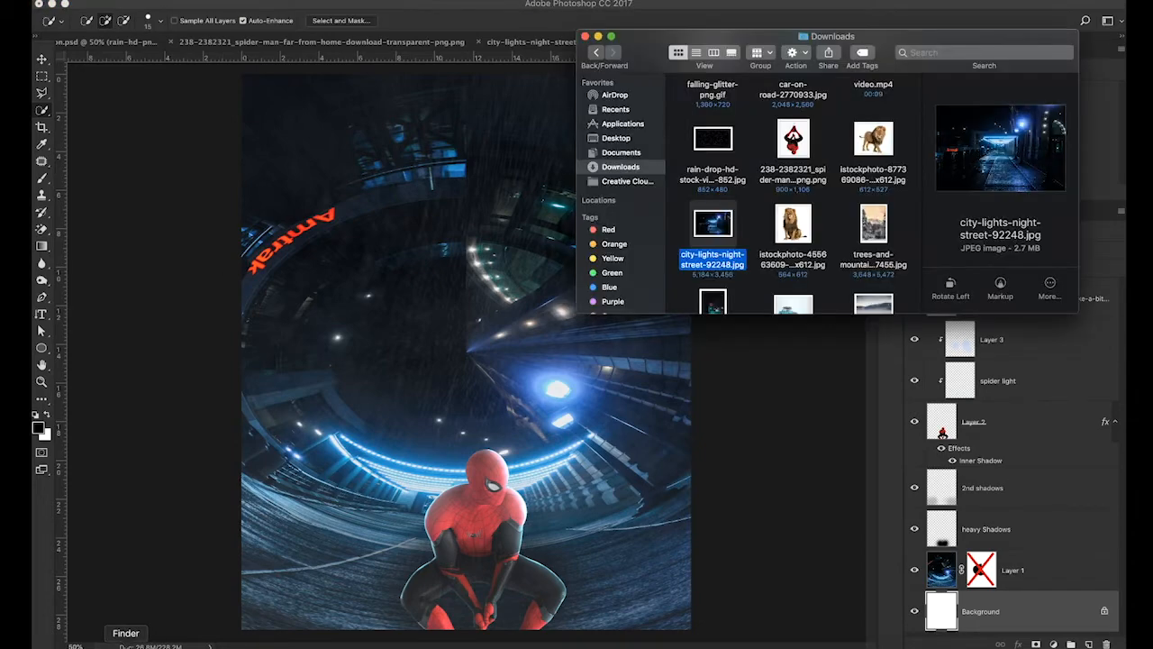
pyautogui.scroll(1, 826, 161)
pyautogui.scroll(-5, 825, 162)
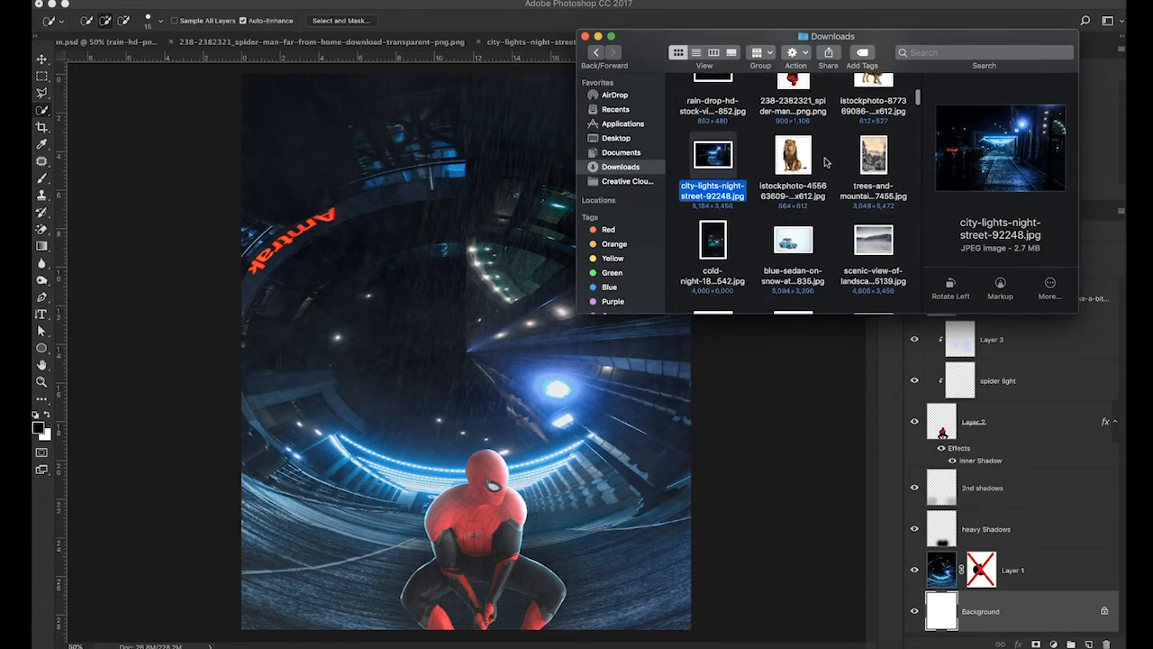
pyautogui.scroll(3, 825, 161)
pyautogui.scroll(4, 825, 161)
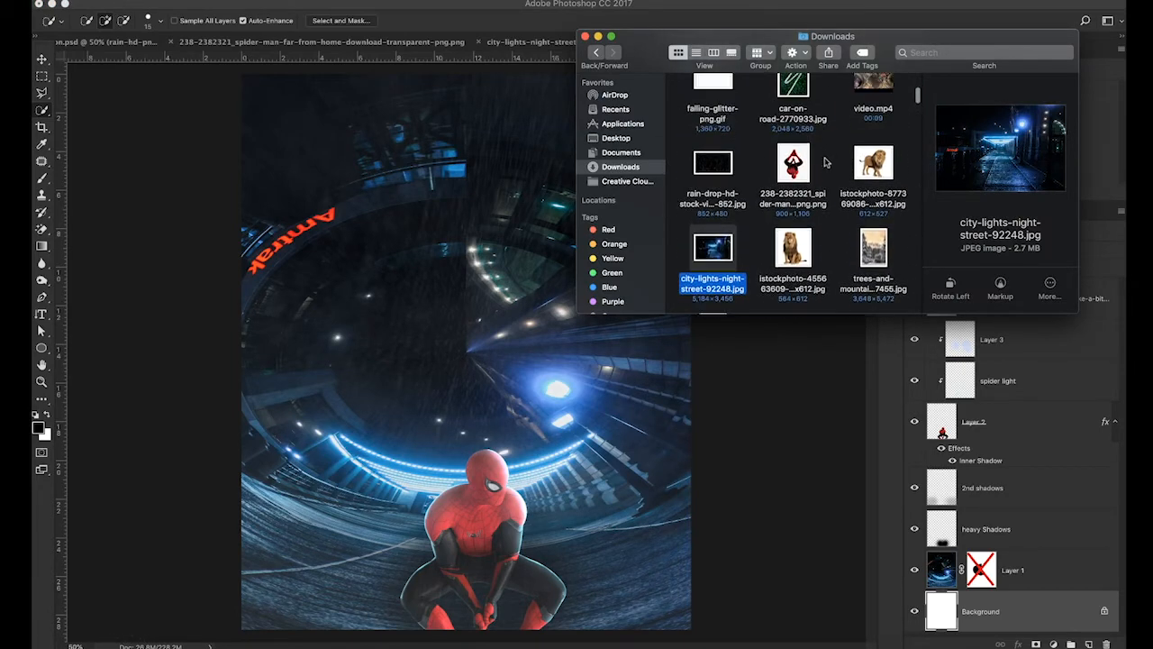
pyautogui.click(873, 141)
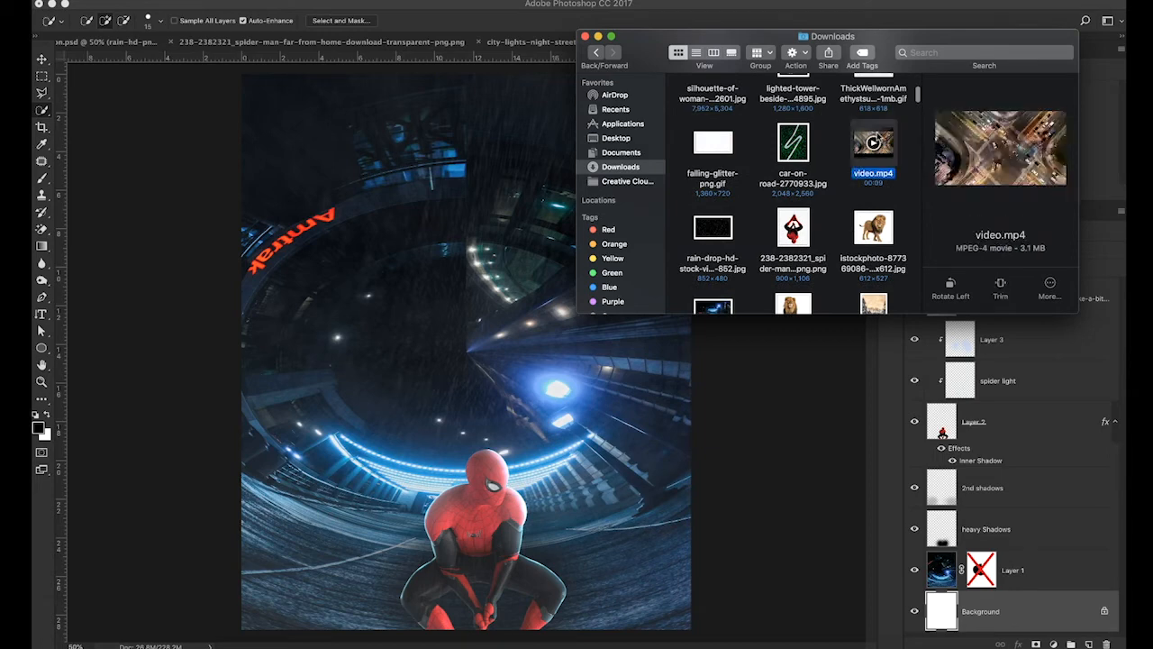
# Step: Place video.mp4 in the document between Layer 1 and the Background at its default size, and enable Layer 1's mask
pyautogui.rightClick(879, 131)
pyautogui.moveTo(933, 152)
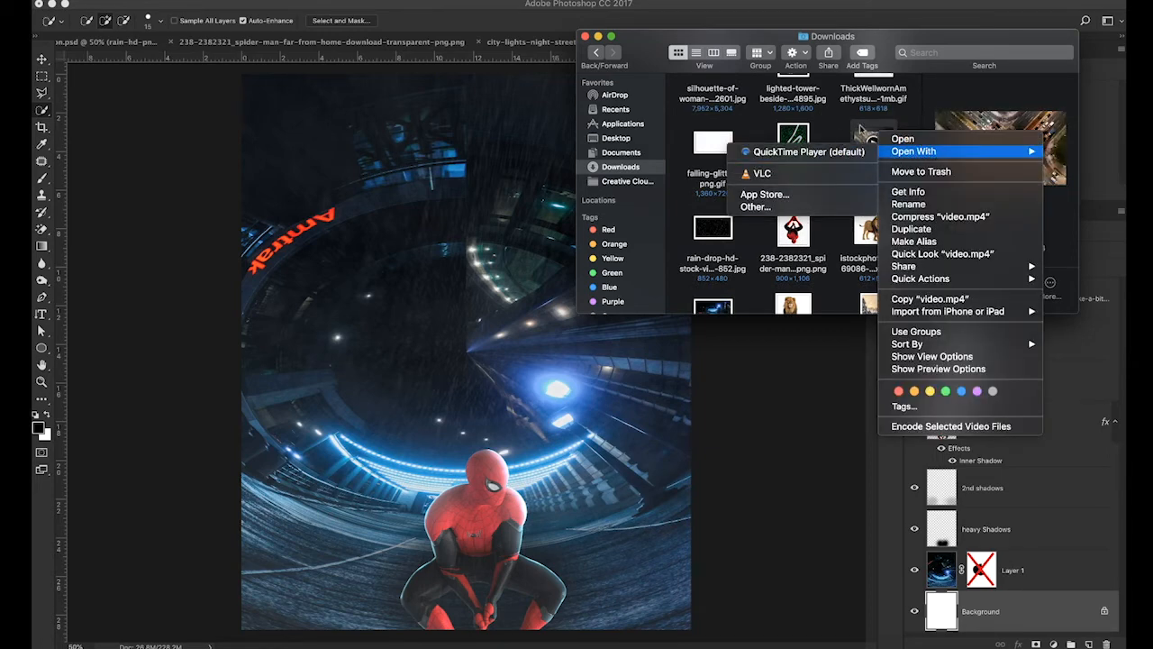
pyautogui.click(862, 131)
pyautogui.moveTo(867, 135); pyautogui.dragTo(436, 139)
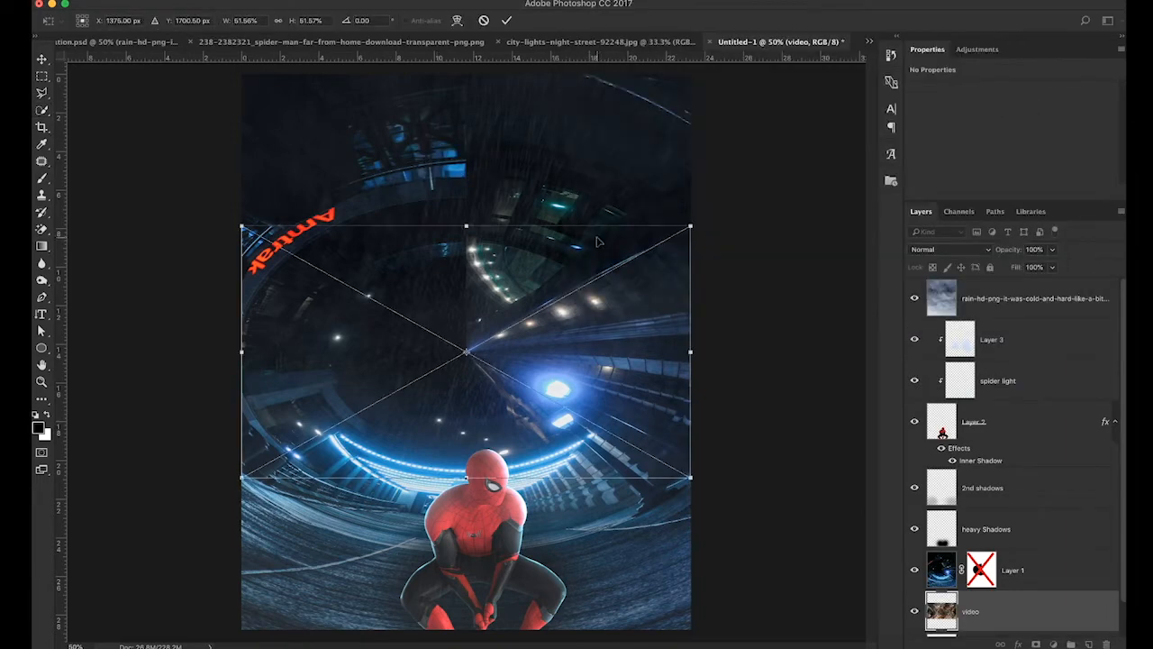
pyautogui.click(507, 20)
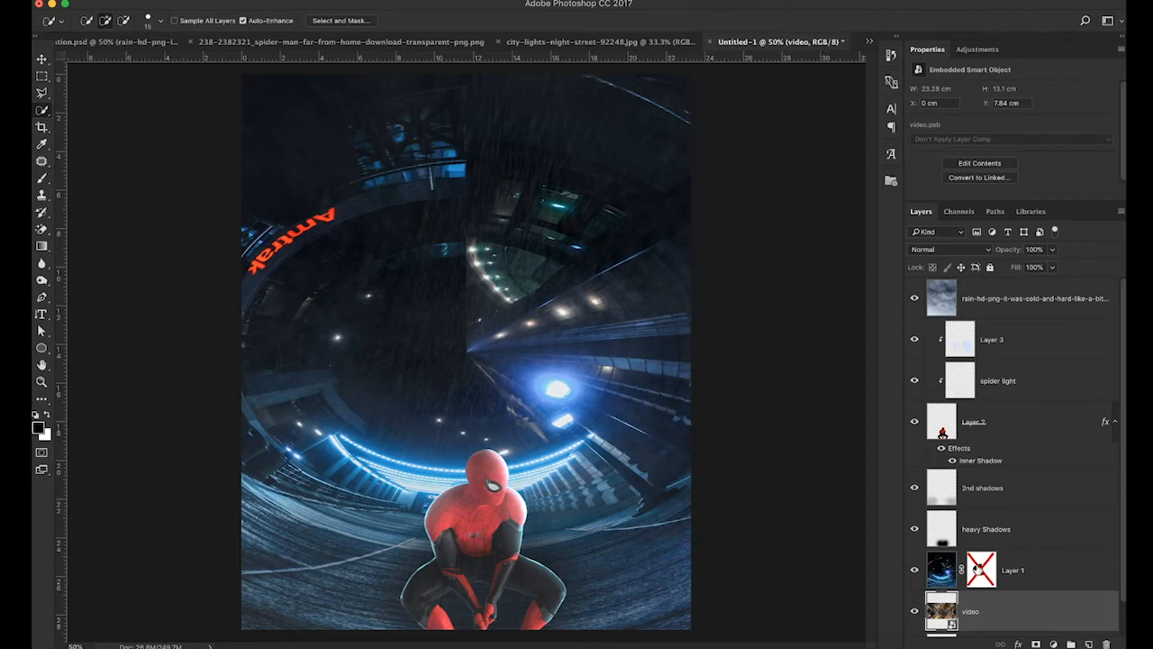
pyautogui.rightClick(977, 571)
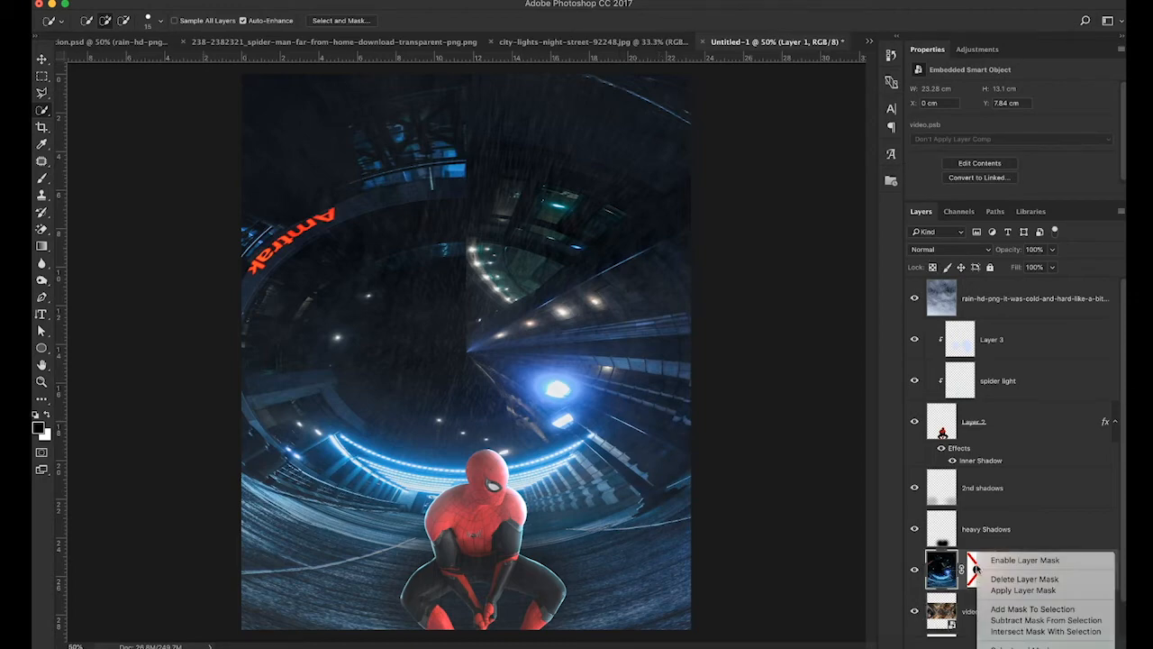
pyautogui.click(1005, 564)
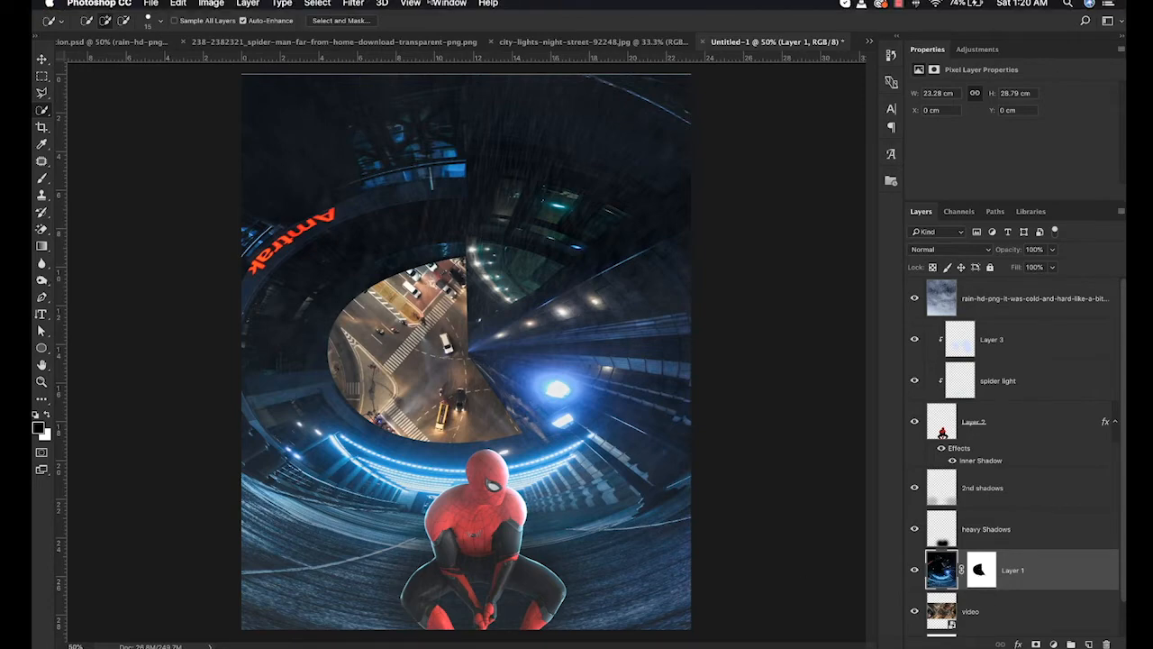
# Step: Show the Timeline and create a video timeline for the document
pyautogui.click(438, 3)
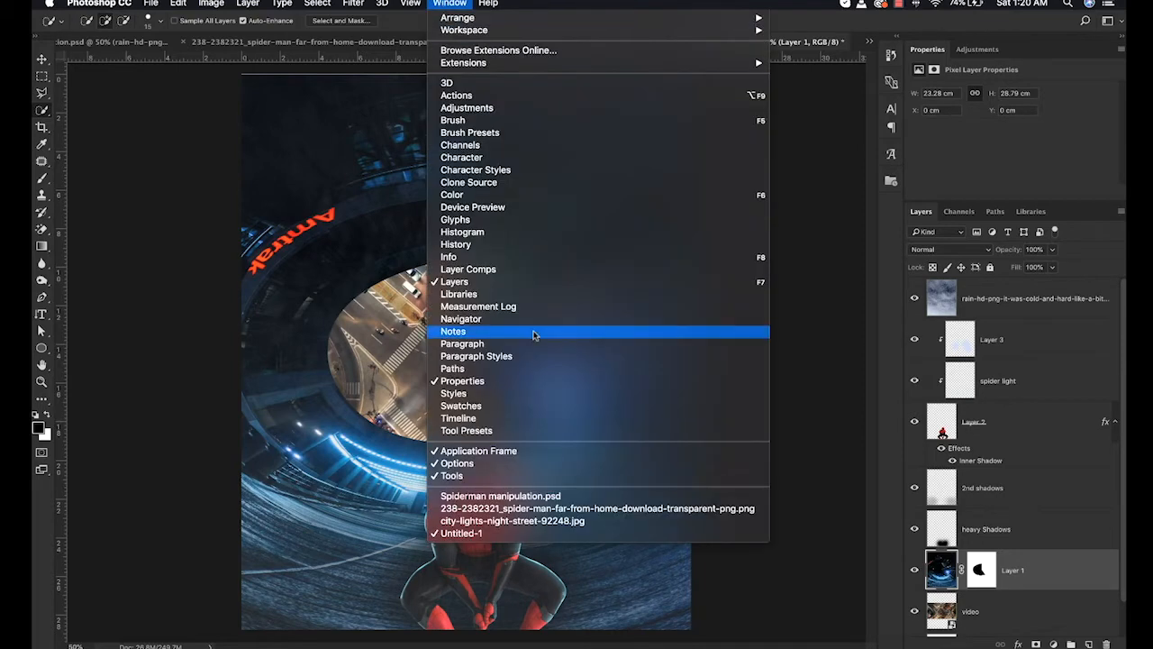
pyautogui.click(488, 418)
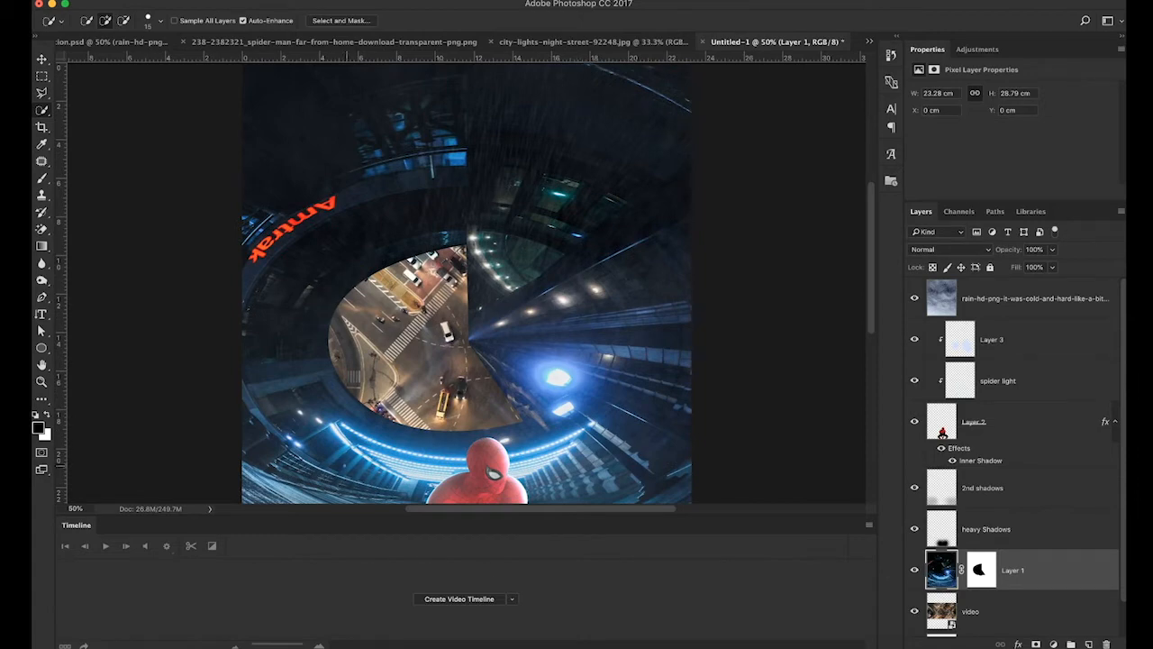
pyautogui.click(510, 607)
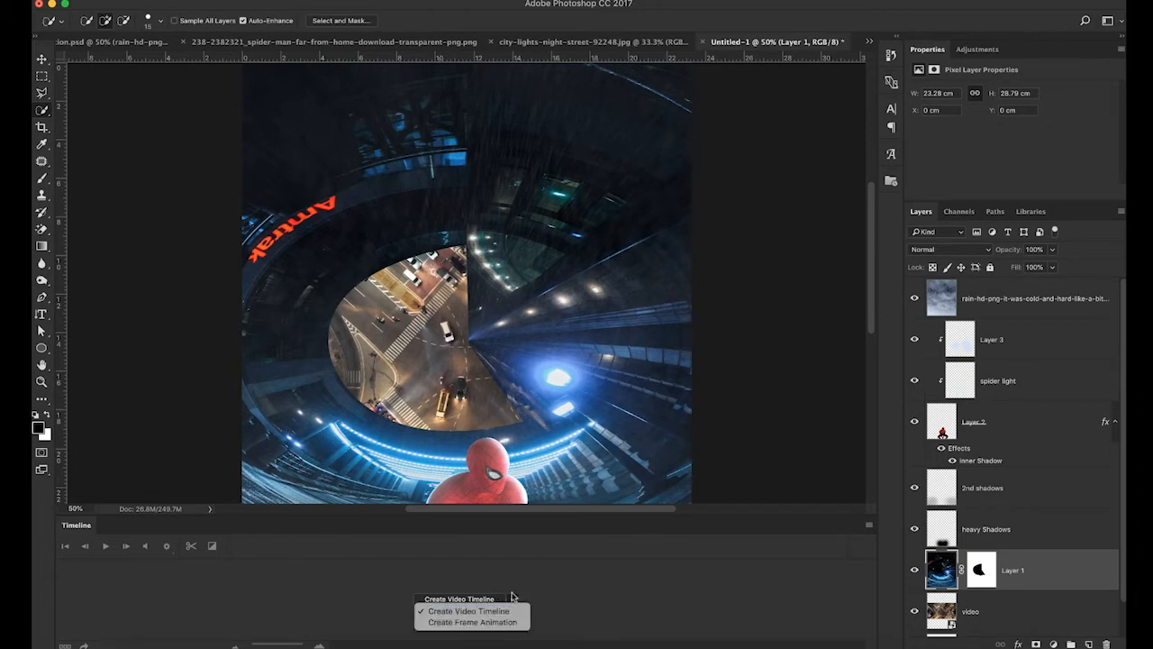
pyautogui.click(513, 599)
pyautogui.click(461, 599)
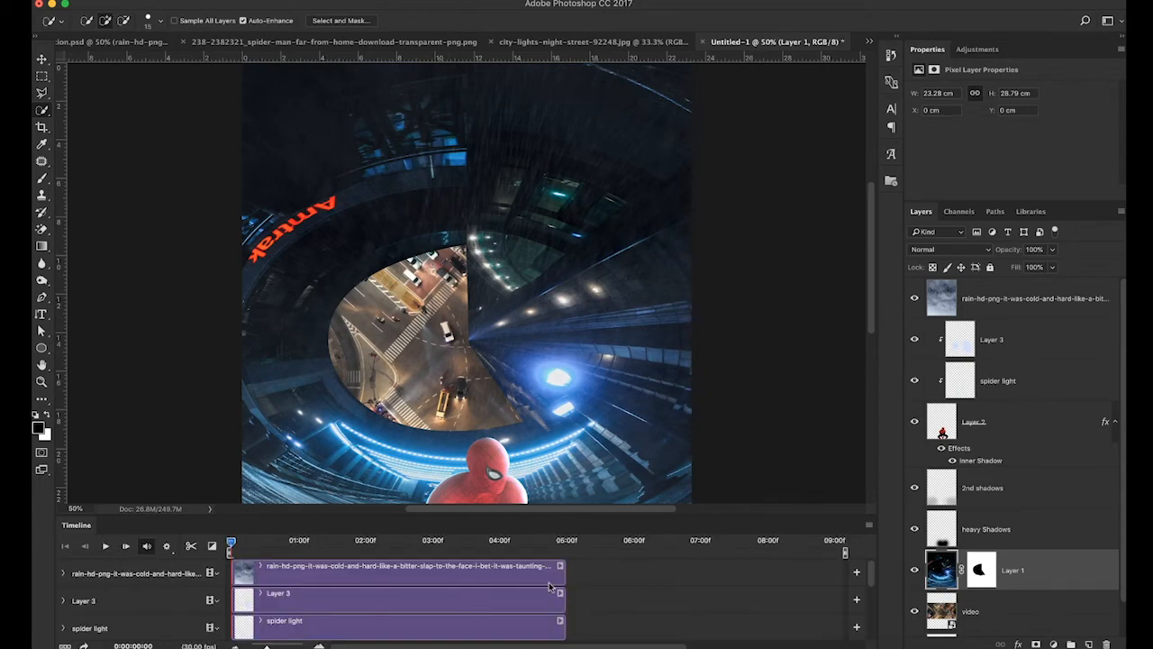
# Step: Examine the timeline tracks to compare the lengths of the layer clips with the video clip
pyautogui.scroll(-5, 549, 586)
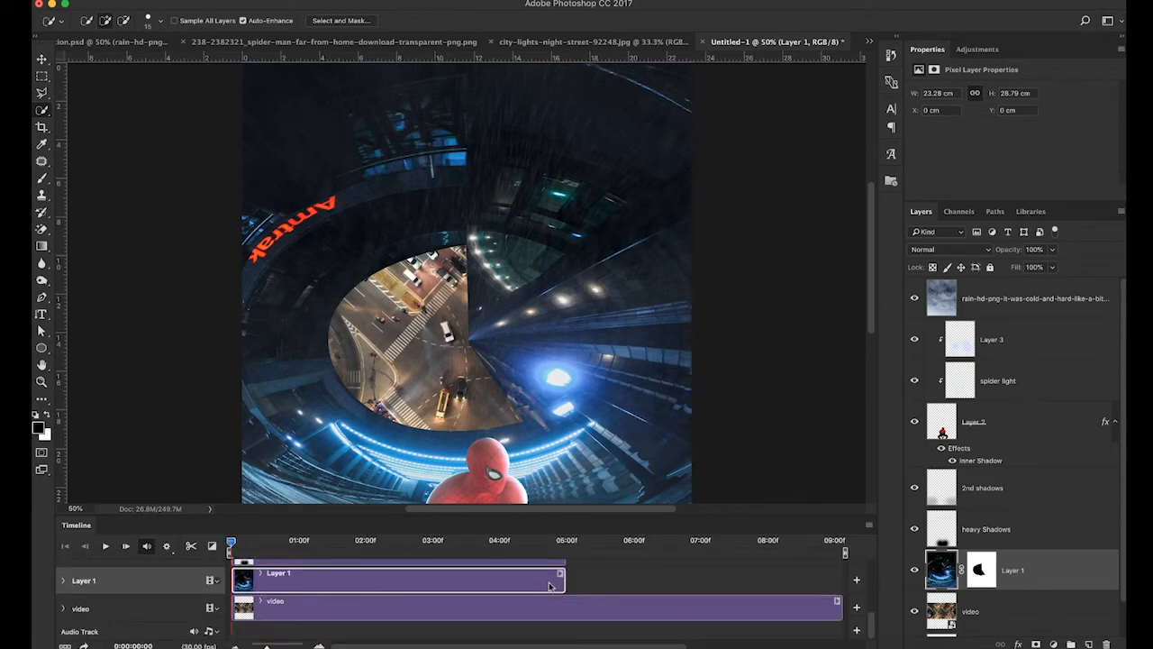
pyautogui.scroll(5, 550, 586)
pyautogui.scroll(-5, 549, 587)
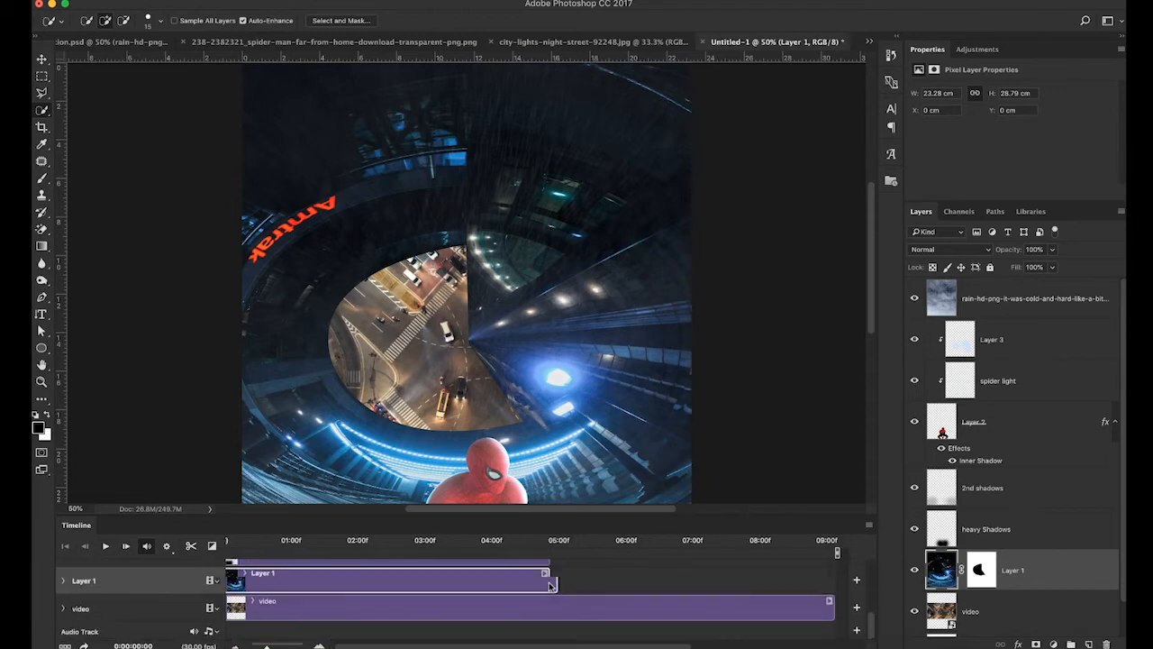
pyautogui.scroll(3, 549, 587)
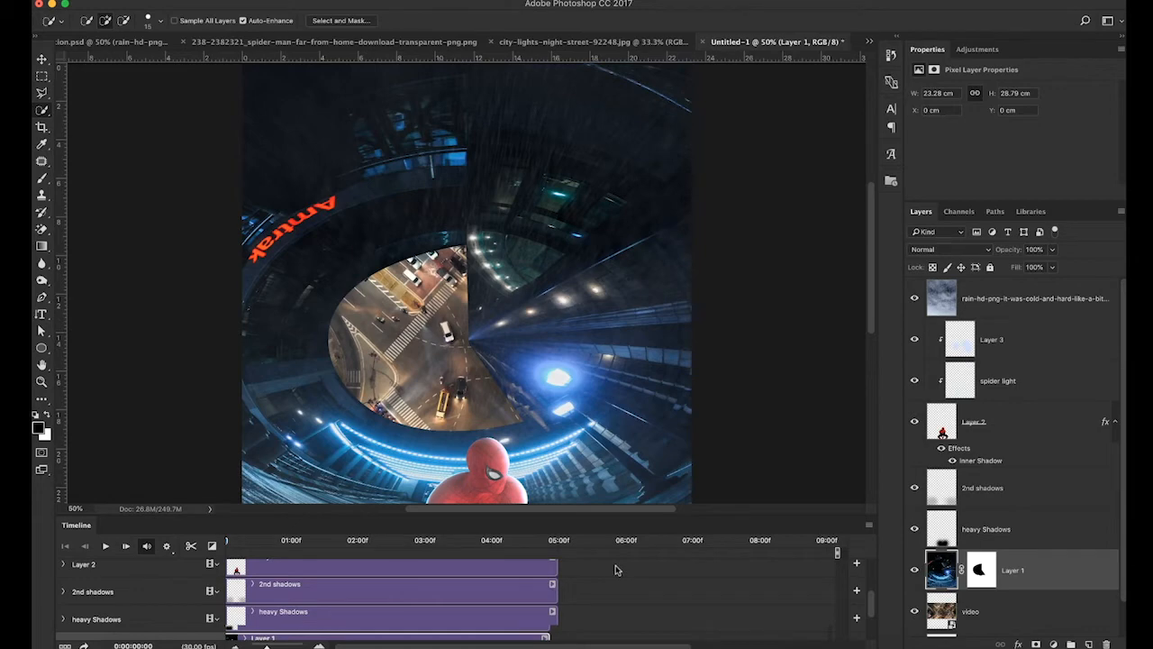
pyautogui.scroll(-3, 678, 611)
pyautogui.hscroll(2, 678, 611)
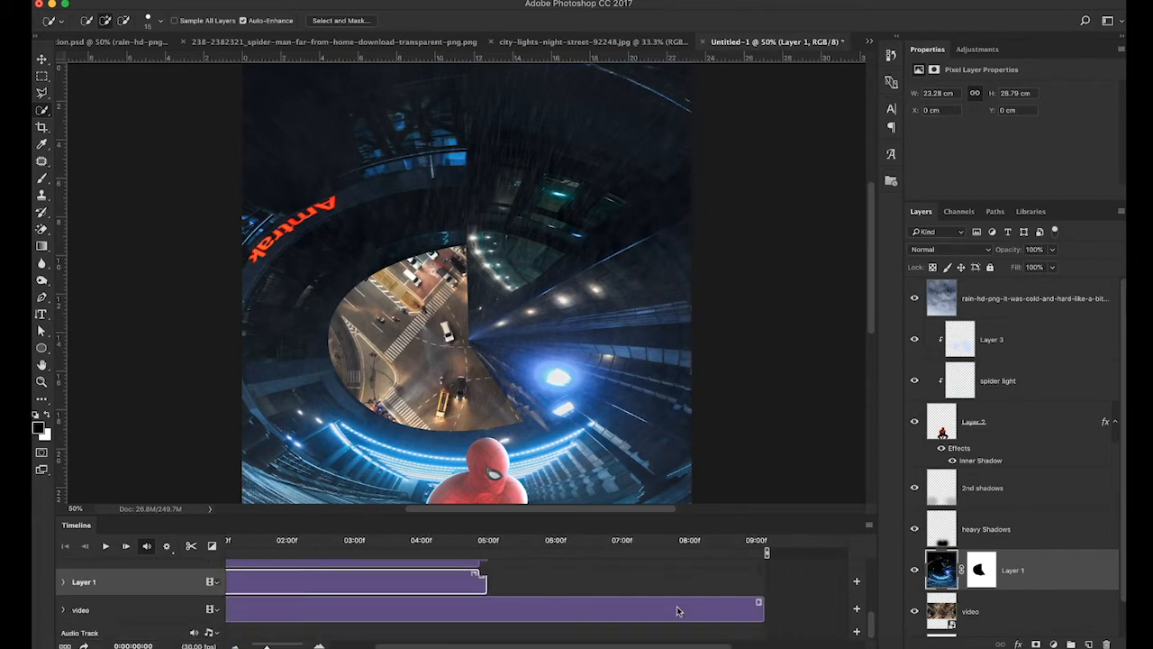
pyautogui.hscroll(2, 678, 611)
pyautogui.scroll(5, 678, 611)
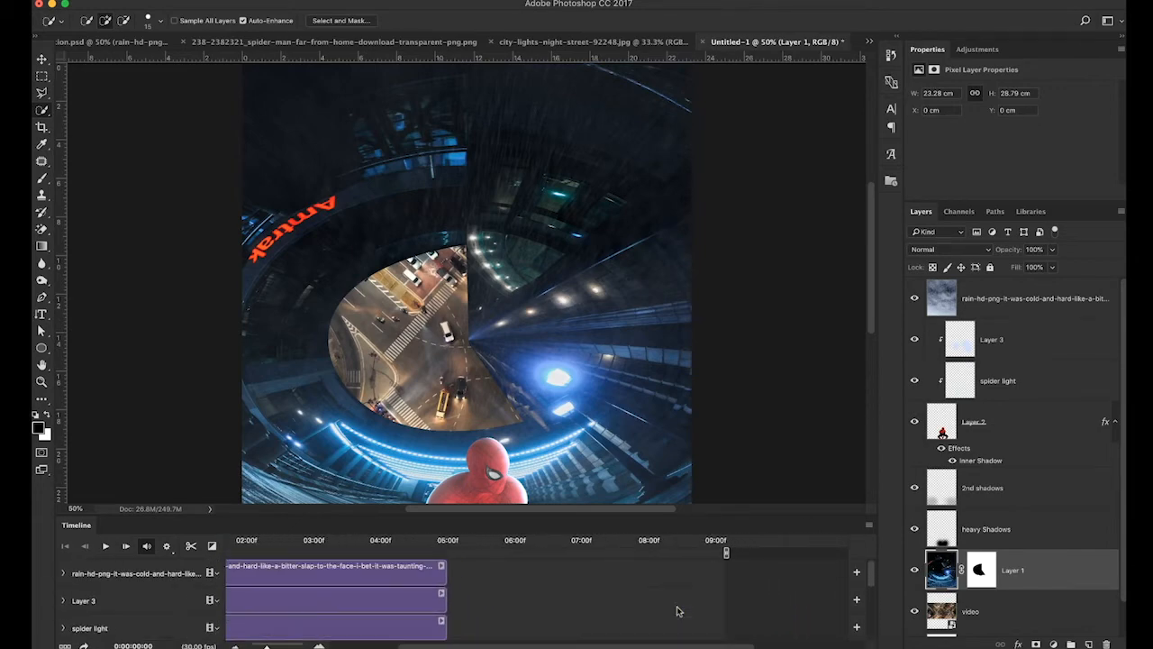
pyautogui.hscroll(-2, 677, 611)
pyautogui.scroll(-1, 678, 611)
pyautogui.scroll(1, 667, 611)
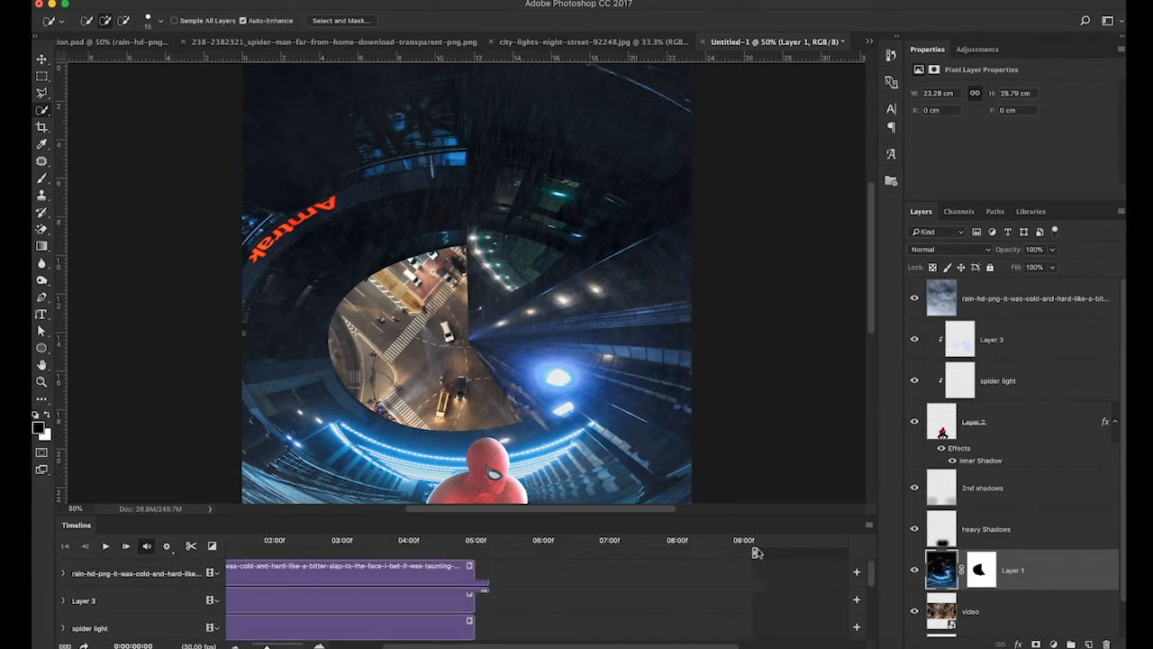
# Step: Extend the rain, Layer 3, spider light and Layer 2 clips to the video clip's end, just past 09:00f
pyautogui.moveTo(475, 565); pyautogui.dragTo(751, 565)
pyautogui.moveTo(472, 595); pyautogui.dragTo(751, 595)
pyautogui.scroll(-1, 631, 594)
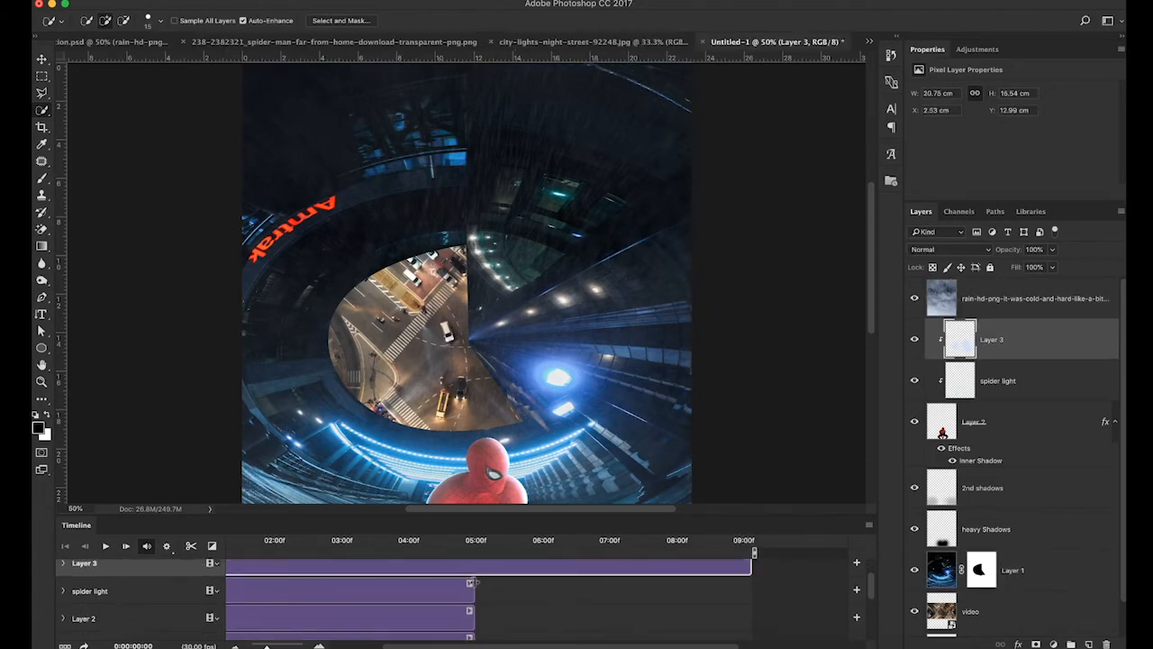
pyautogui.moveTo(471, 590); pyautogui.dragTo(751, 591)
pyautogui.moveTo(475, 619); pyautogui.dragTo(752, 618)
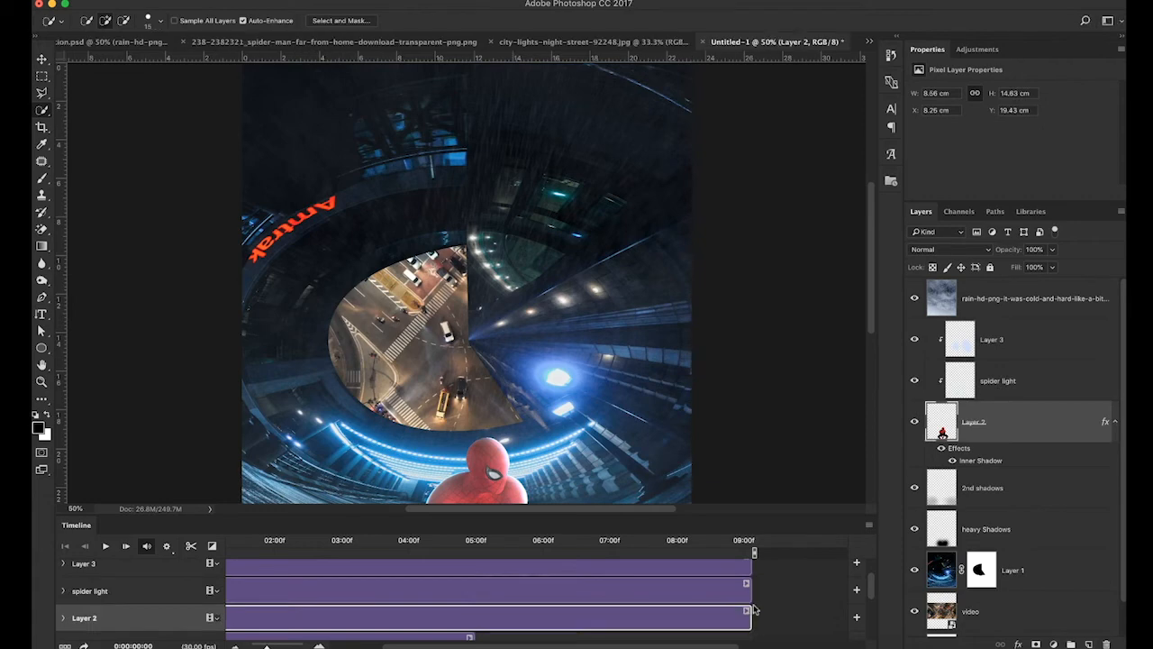
# Step: Extend the 2nd shadows, heavy Shadows and Layer 1 clips to the video clip's end and play the timeline
pyautogui.scroll(-1, 473, 599)
pyautogui.moveTo(464, 596); pyautogui.dragTo(746, 587)
pyautogui.moveTo(463, 621); pyautogui.dragTo(746, 622)
pyautogui.scroll(-2, 469, 590)
pyautogui.moveTo(467, 576); pyautogui.dragTo(747, 576)
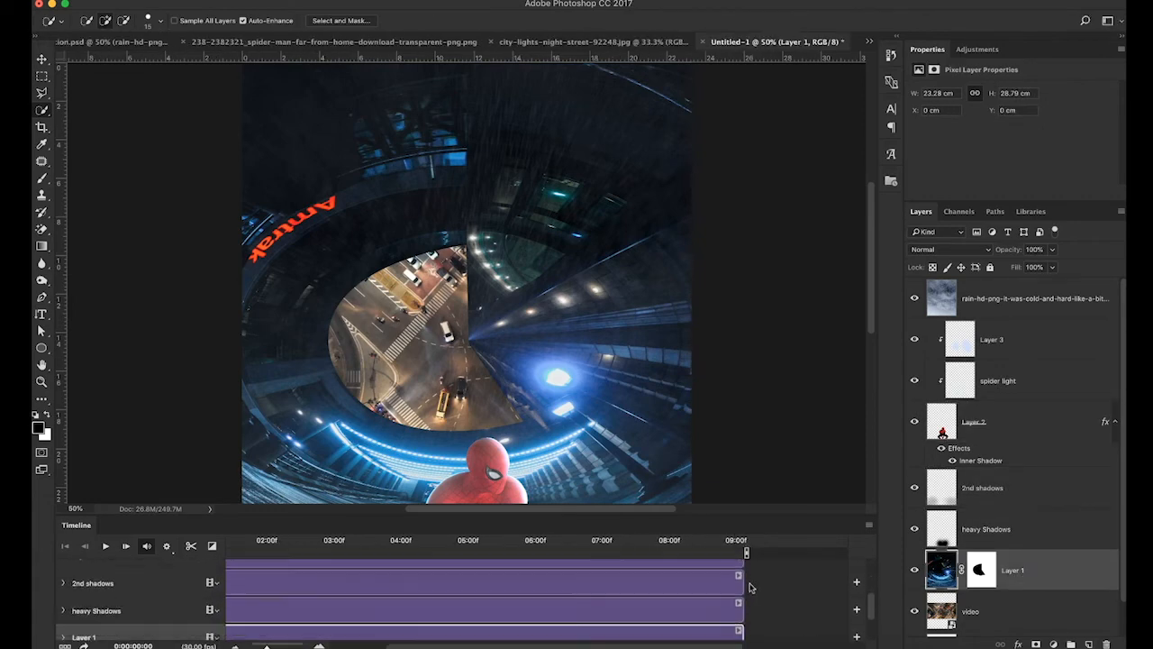
pyautogui.scroll(5, 747, 586)
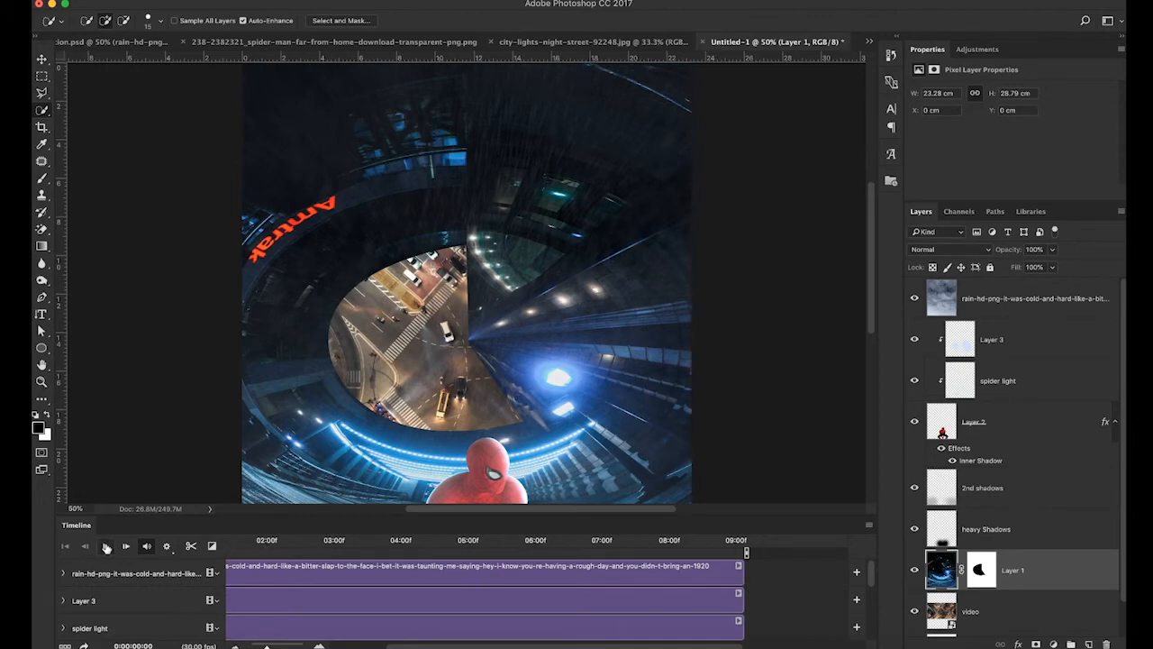
pyautogui.click(106, 547)
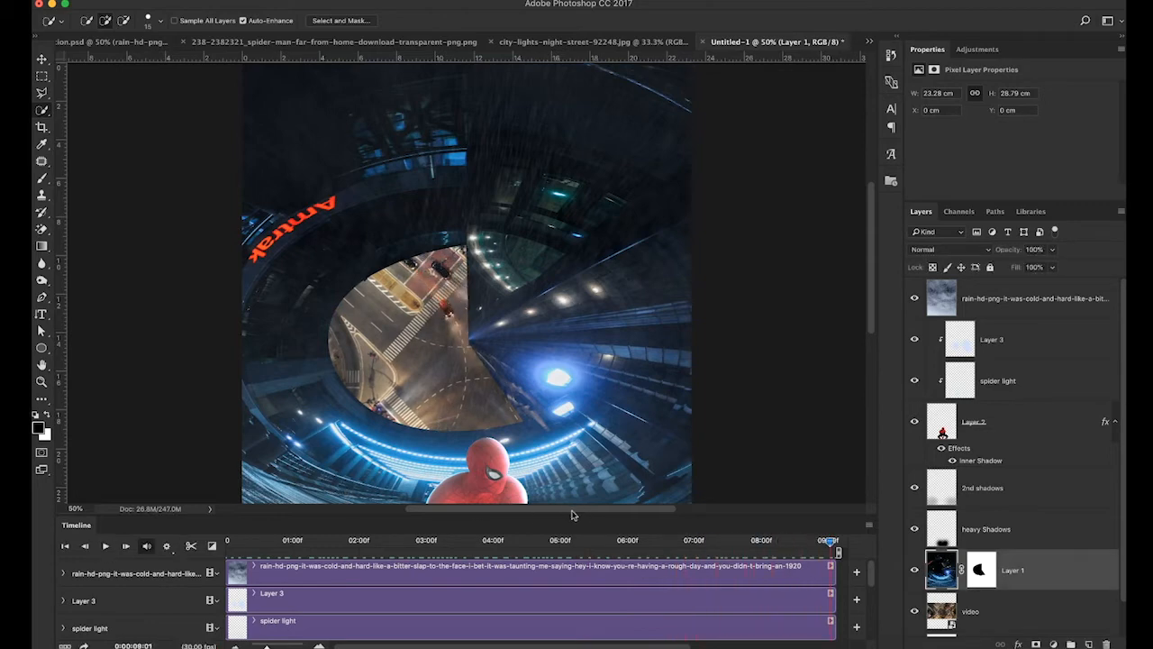
# Step: Add an empty layer directly above the video layer and set a soft brush to 1040 px at 100% opacity
pyautogui.click(975, 609)
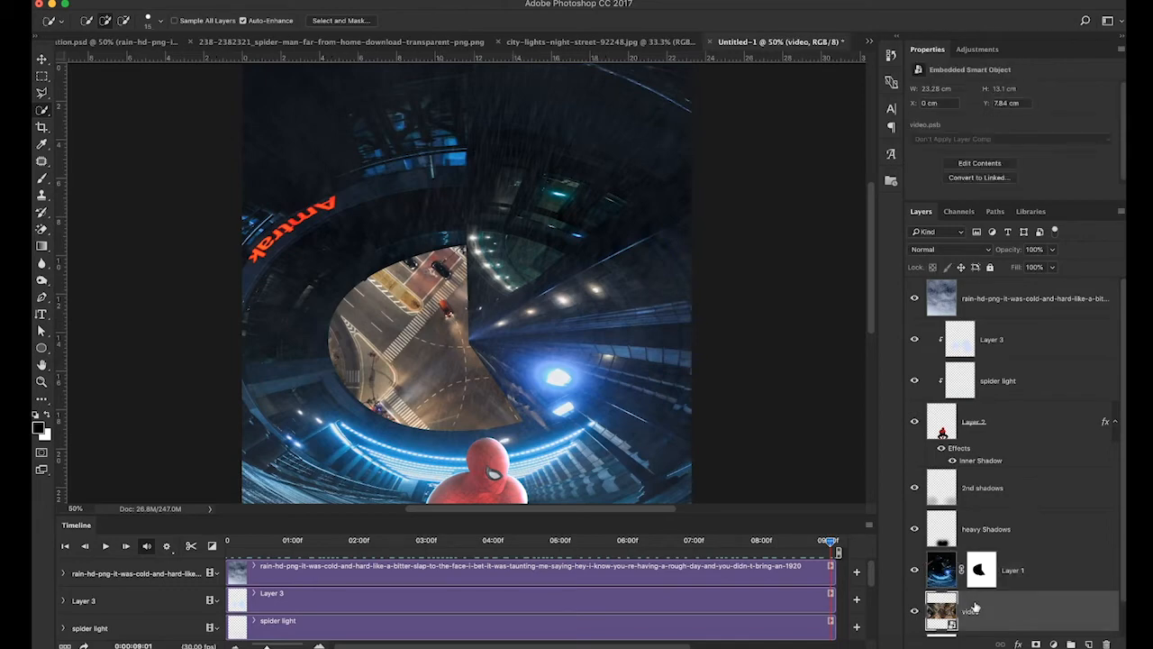
pyautogui.click(1091, 643)
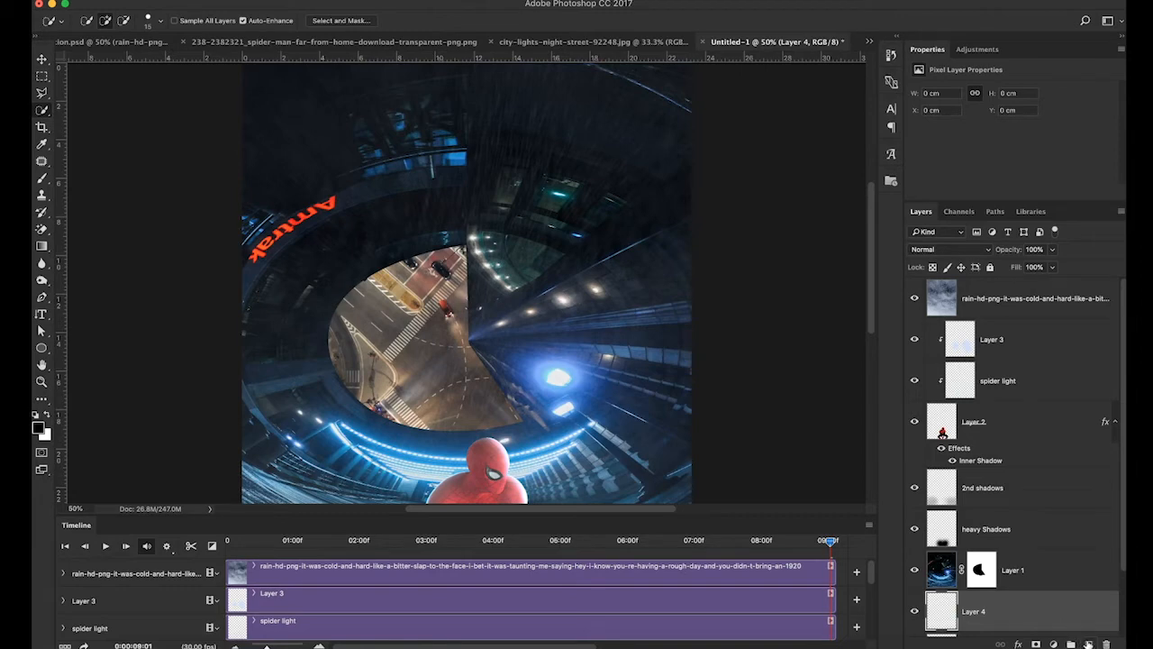
pyautogui.scroll(-2, 1036, 621)
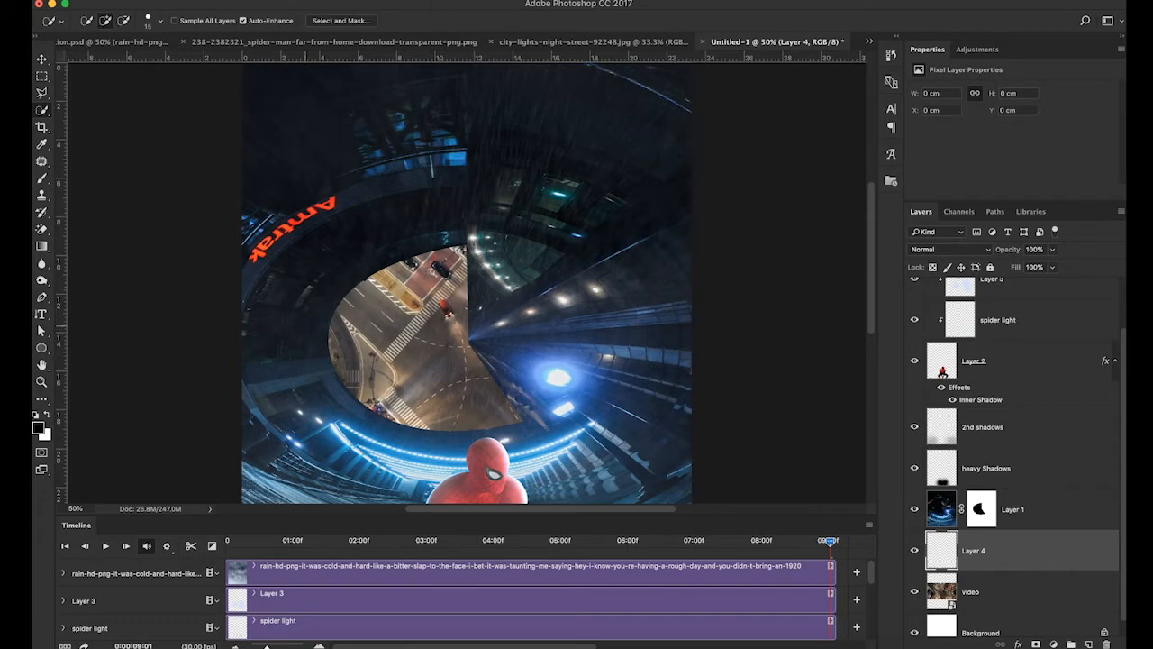
pyautogui.press('b')
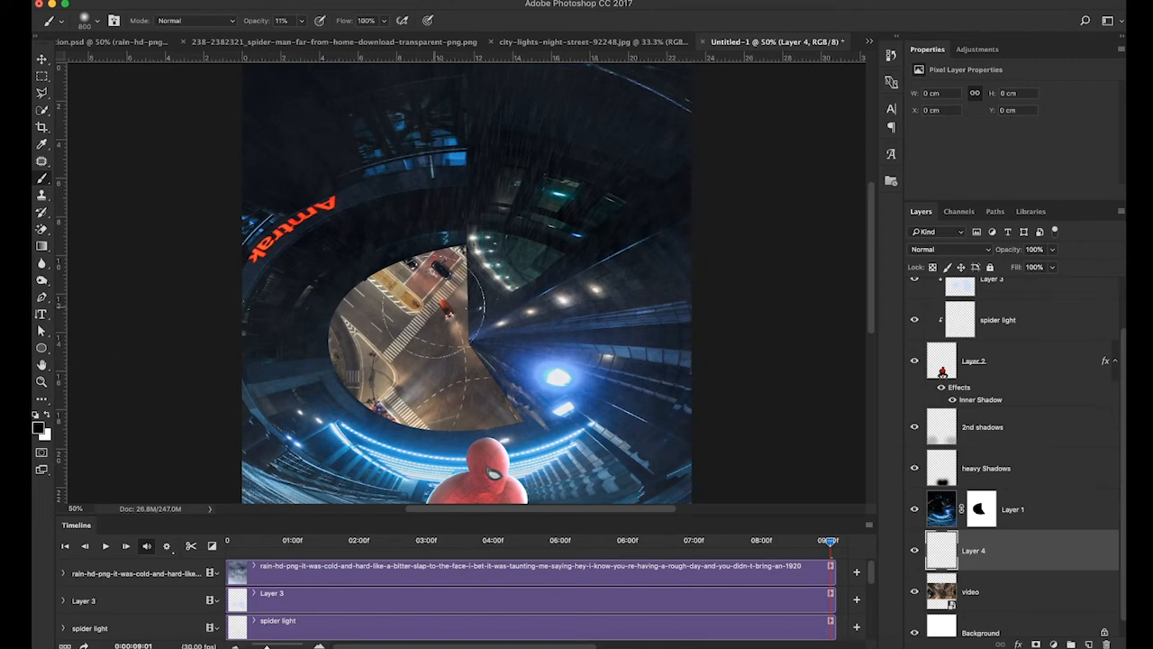
pyautogui.click(96, 20)
pyautogui.moveTo(176, 63); pyautogui.dragTo(177, 64)
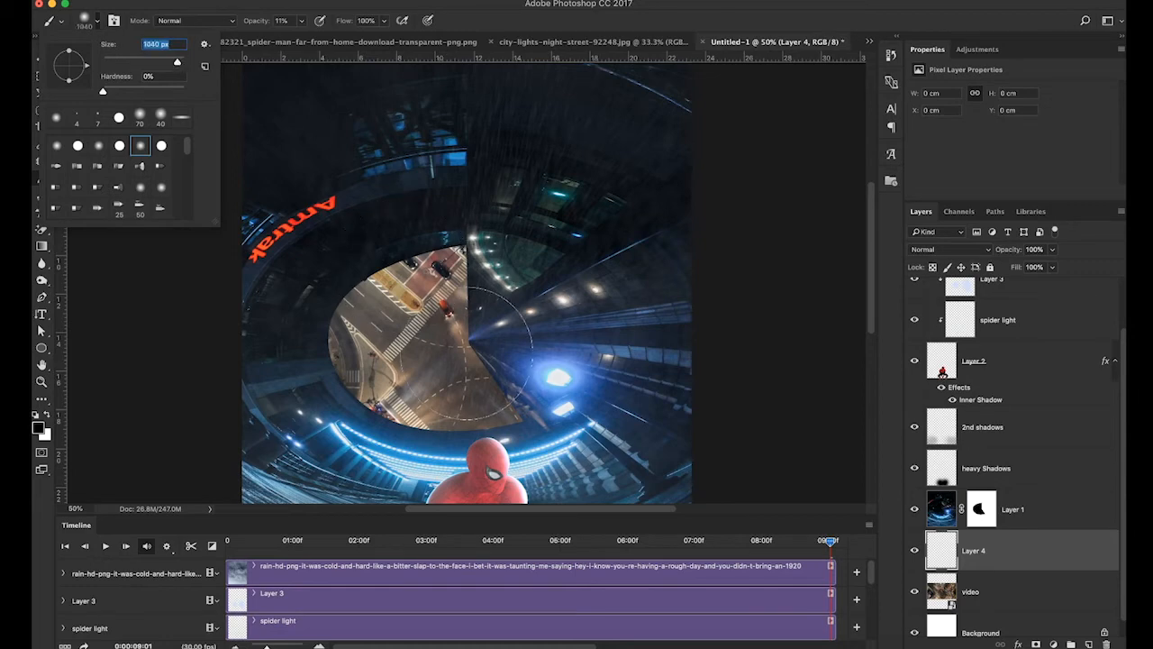
pyautogui.click(456, 25)
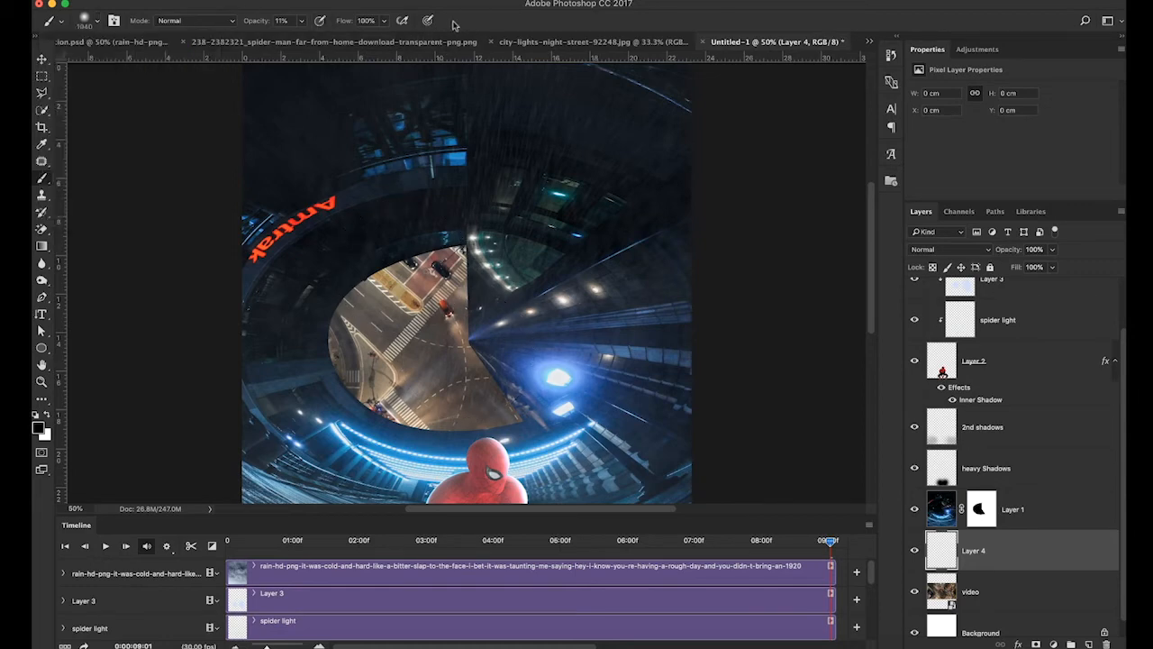
pyautogui.moveTo(260, 22); pyautogui.dragTo(296, 22)
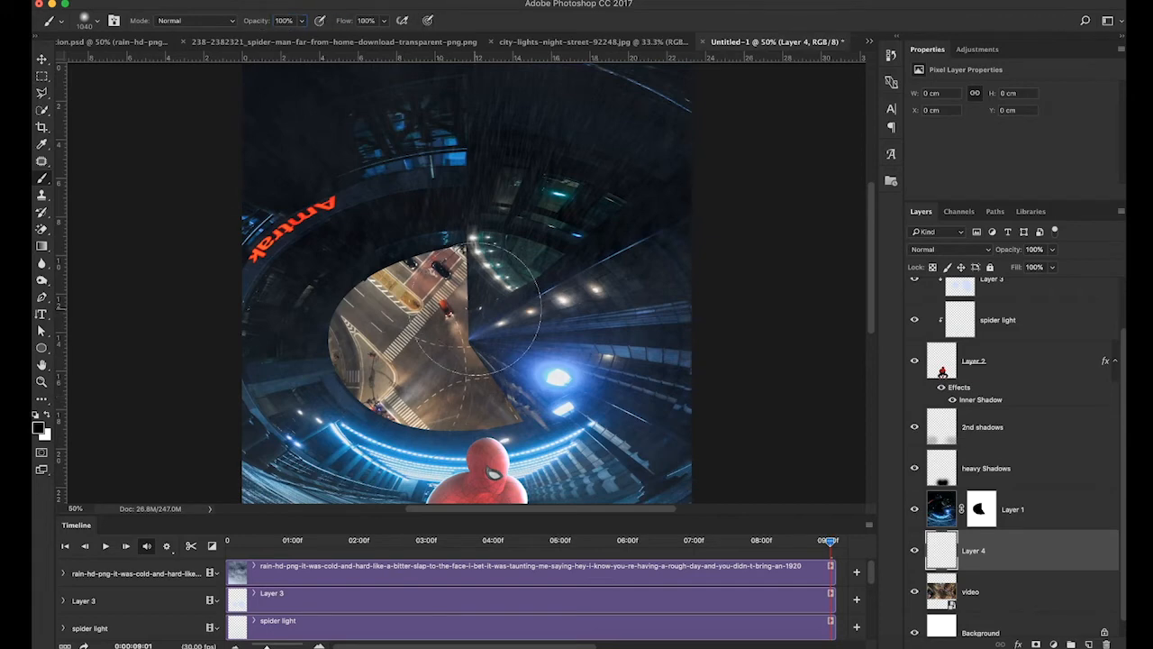
# Step: Paint black shading on Layer 4 from the opening's upper-left edge down to its lower-left edge with an enlarged soft brush
pyautogui.press(']')
pyautogui.press(']')
pyautogui.press(']')
pyautogui.press(']')
pyautogui.press(']')
pyautogui.press(']')
pyautogui.press(']')
pyautogui.press(']')
pyautogui.press(']')
pyautogui.press(']')
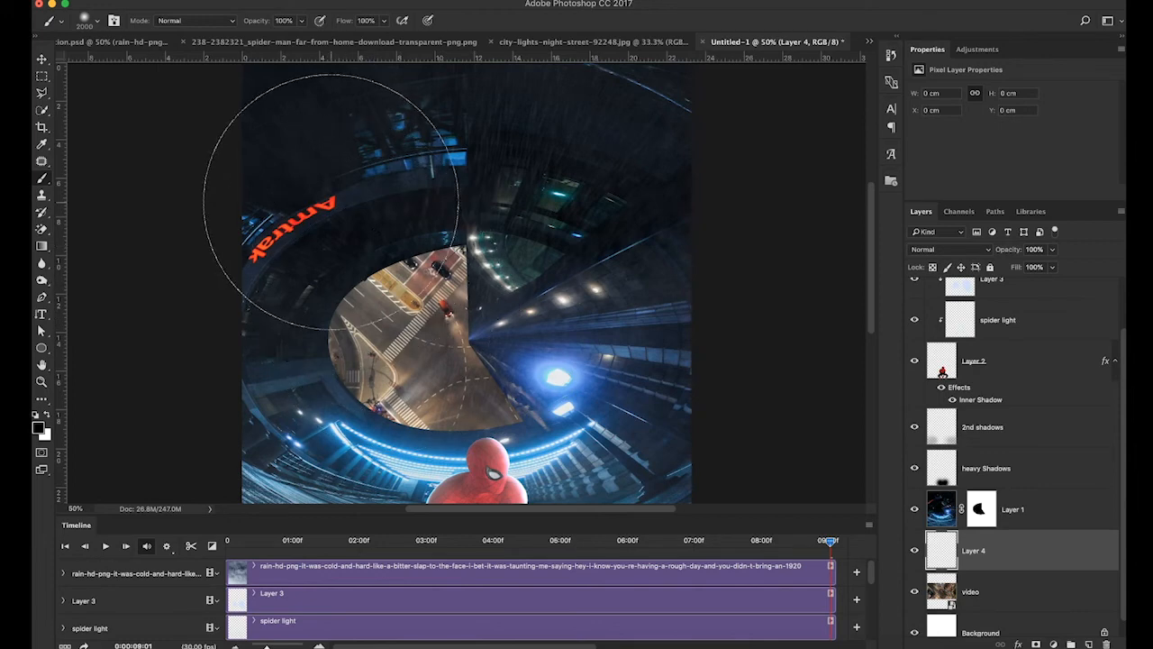
pyautogui.press('[')
pyautogui.press('[')
pyautogui.press('[')
pyautogui.moveTo(371, 187); pyautogui.dragTo(222, 261)
pyautogui.press('[')
pyautogui.moveTo(263, 428); pyautogui.dragTo(347, 491)
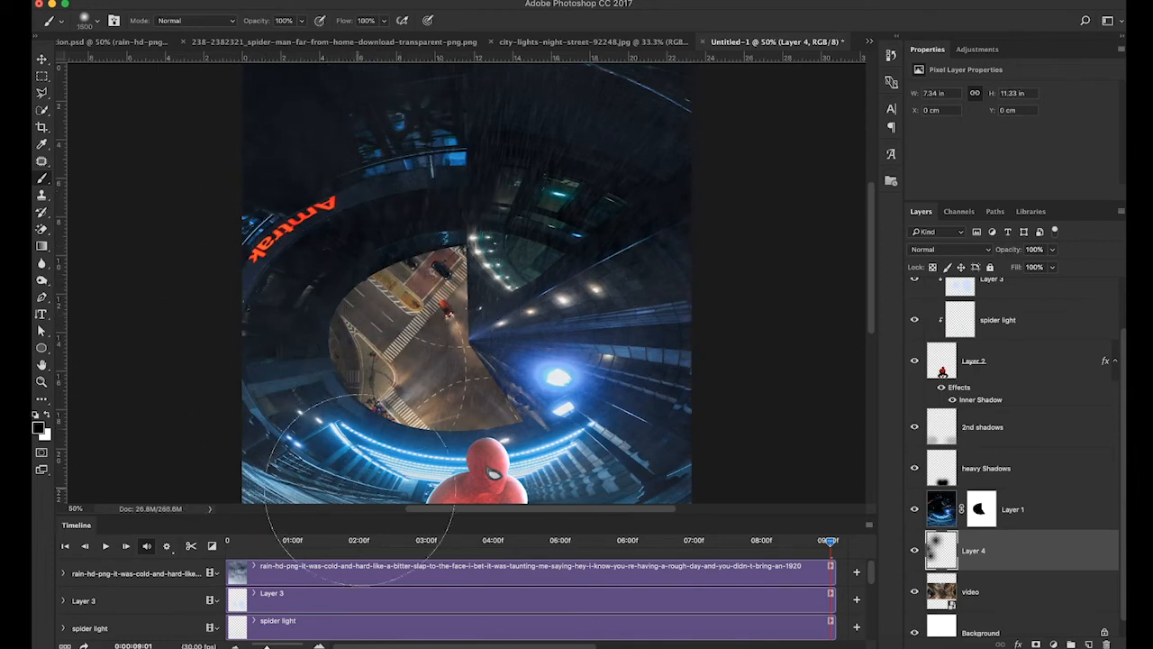
# Step: Darken the lower, right and upper surroundings of the opening on Layer 4 with smaller soft black brush strokes
pyautogui.press('[')
pyautogui.press('[')
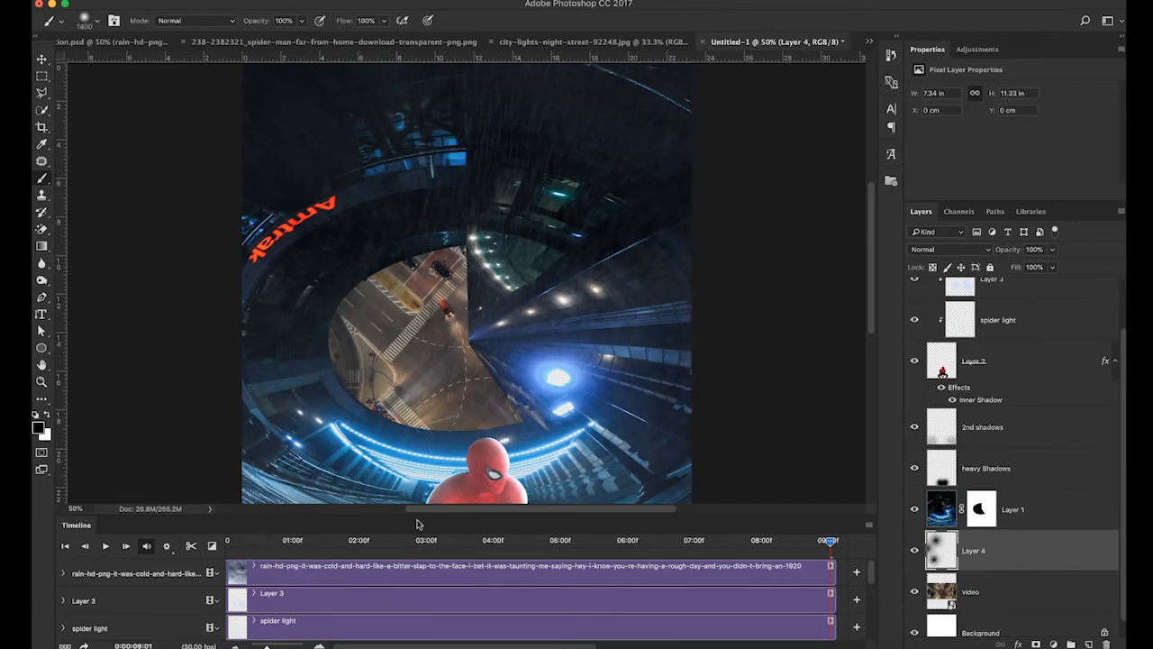
pyautogui.moveTo(541, 477)
pyautogui.mouseDown()
pyautogui.moveTo(606, 396)
pyautogui.moveTo(649, 433)
pyautogui.mouseUp()
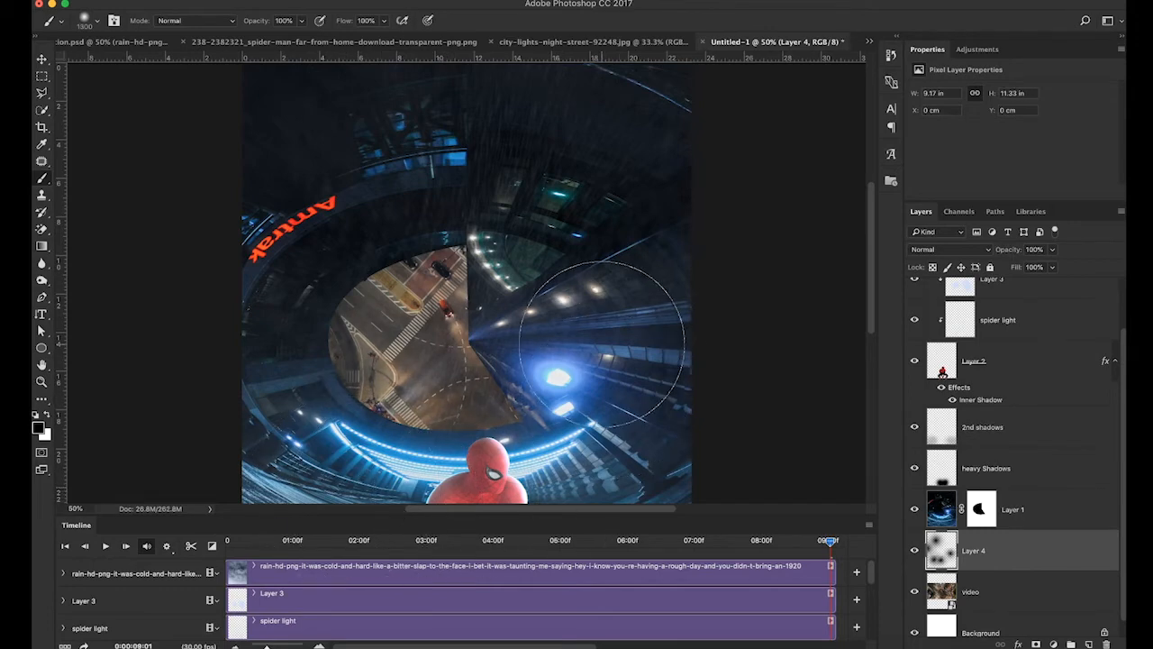
pyautogui.press('[')
pyautogui.press('[')
pyautogui.press('[')
pyautogui.moveTo(525, 231)
pyautogui.mouseDown()
pyautogui.moveTo(498, 183)
pyautogui.moveTo(464, 180)
pyautogui.moveTo(321, 200)
pyautogui.moveTo(309, 243)
pyautogui.moveTo(279, 270)
pyautogui.mouseUp()
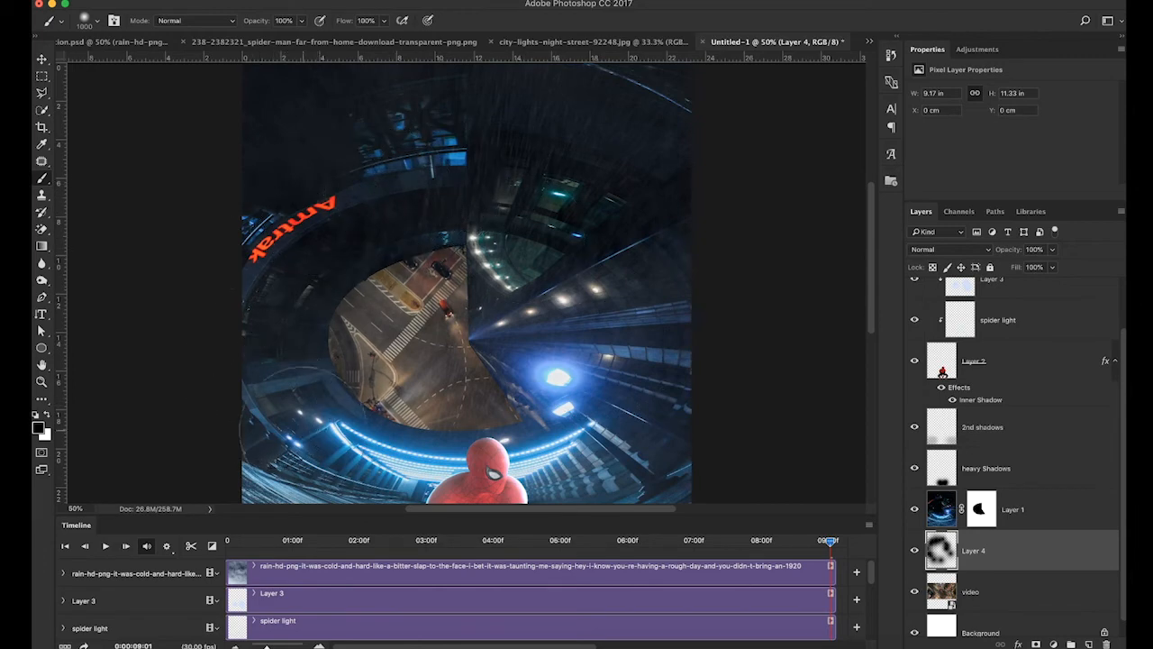
pyautogui.press(']')
pyautogui.press(']')
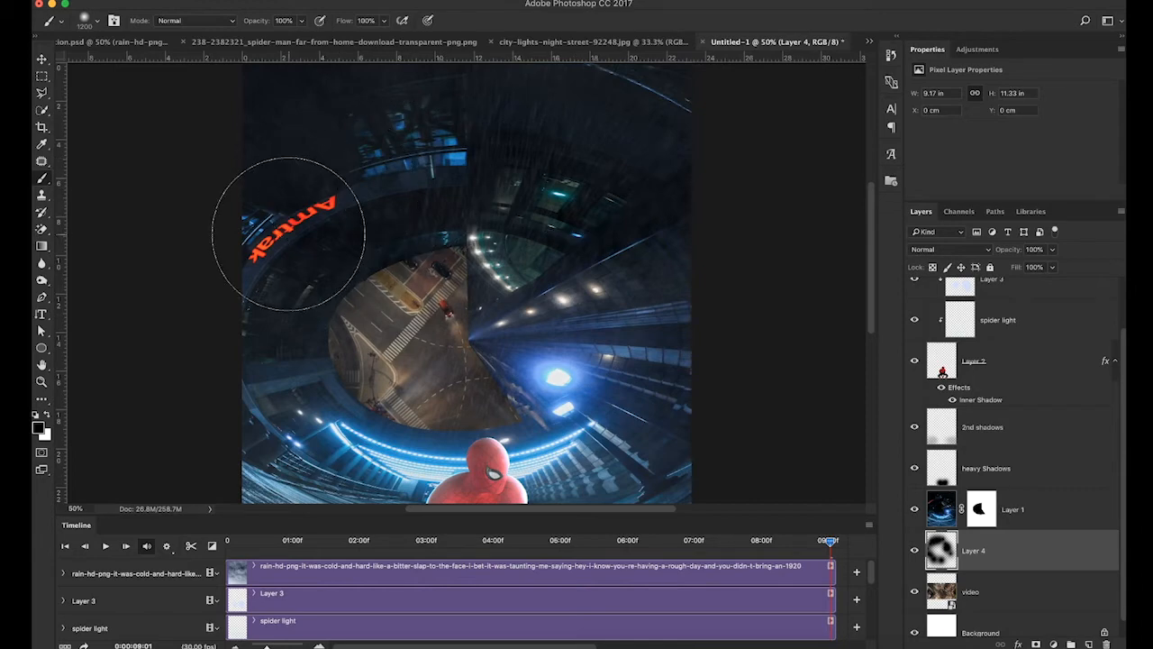
pyautogui.click(288, 232)
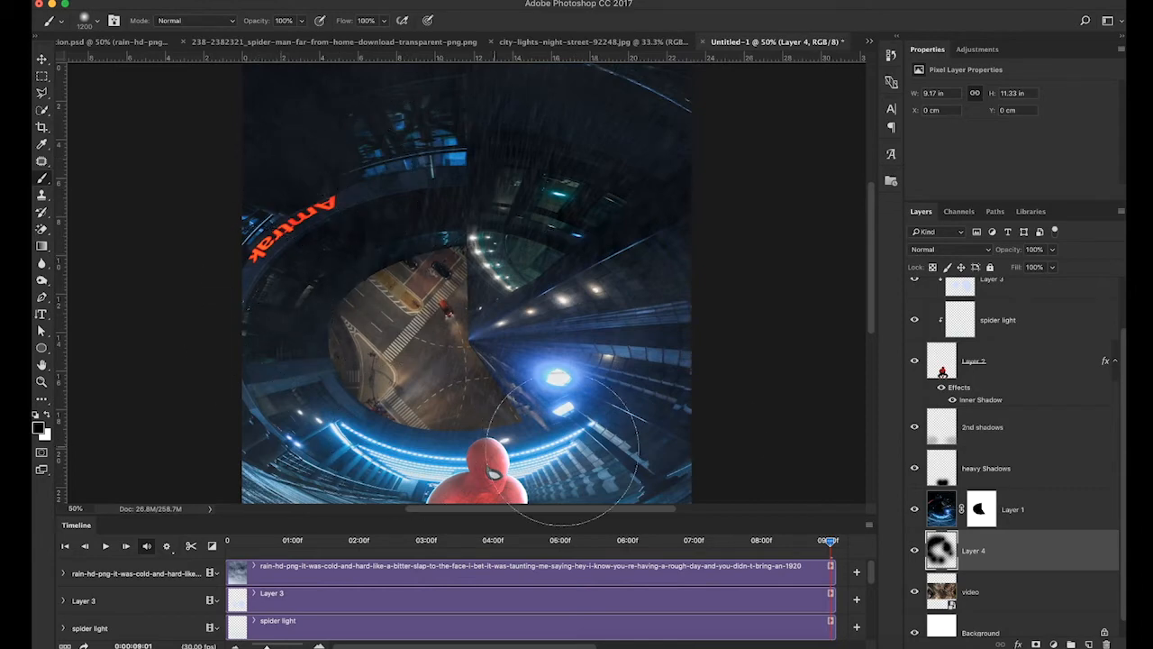
# Step: Add a solid color fill layer above the video in a dark navy sampled from the building, RGB 6, 9, 16
pyautogui.scroll(-1, 972, 584)
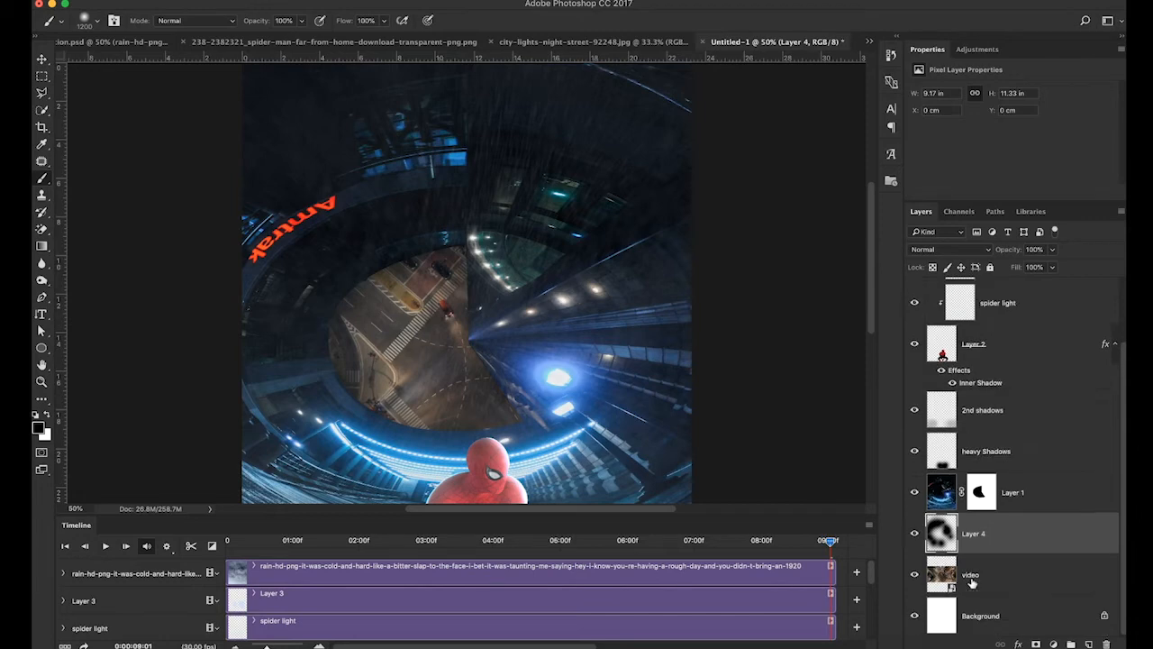
pyautogui.click(1021, 584)
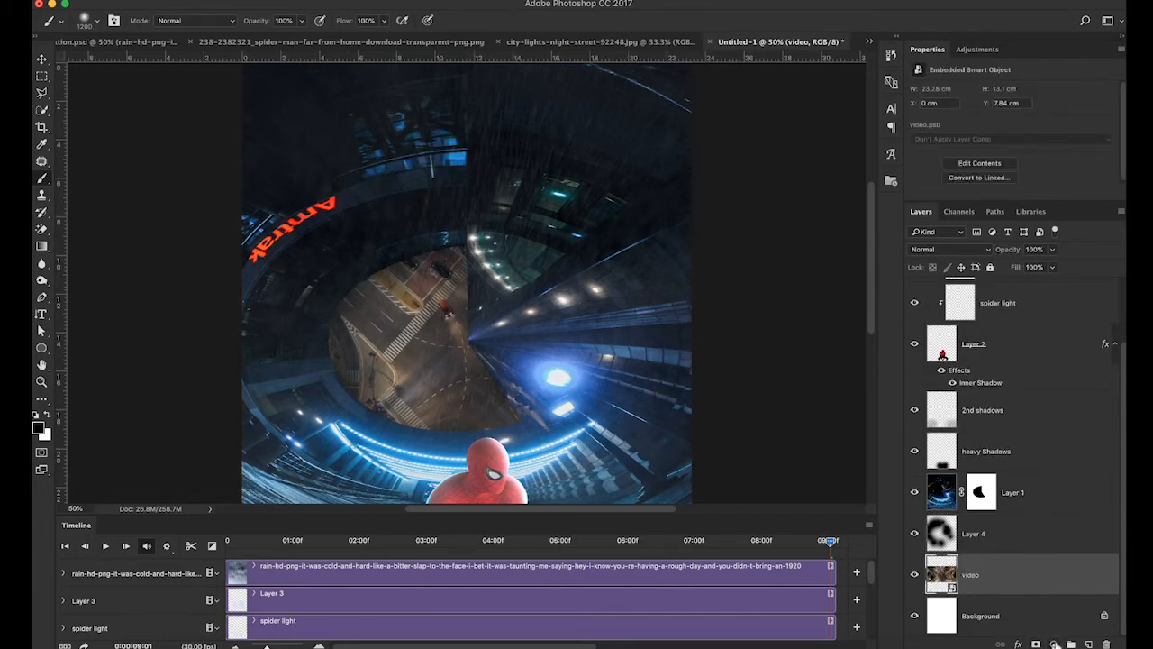
pyautogui.click(1054, 646)
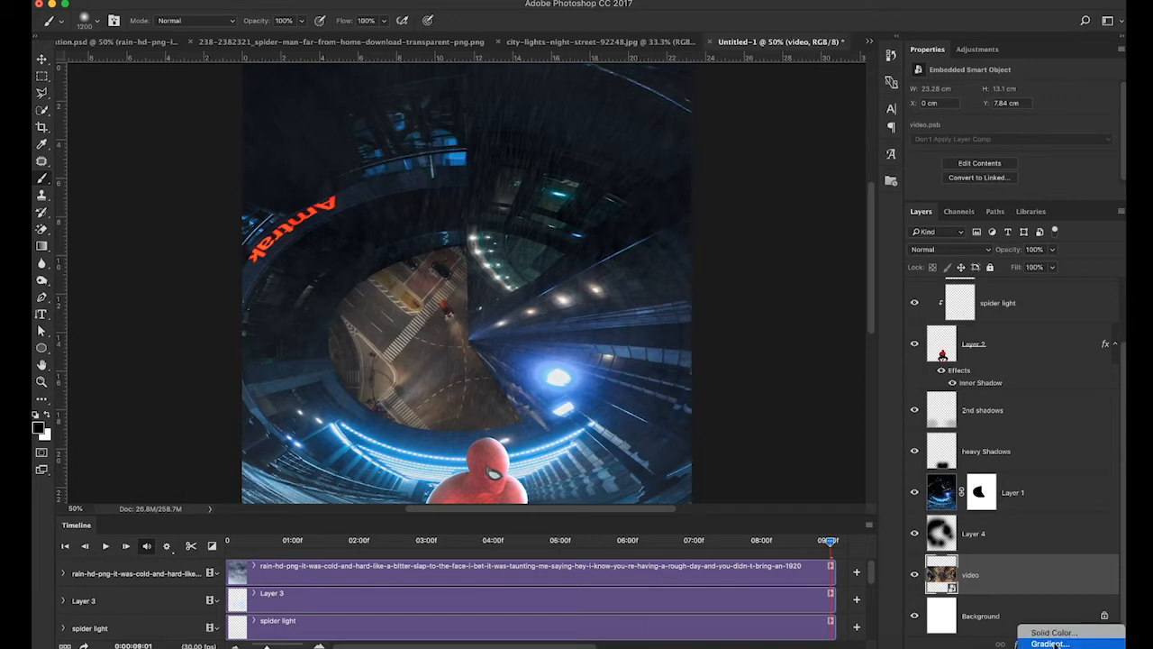
pyautogui.click(1051, 632)
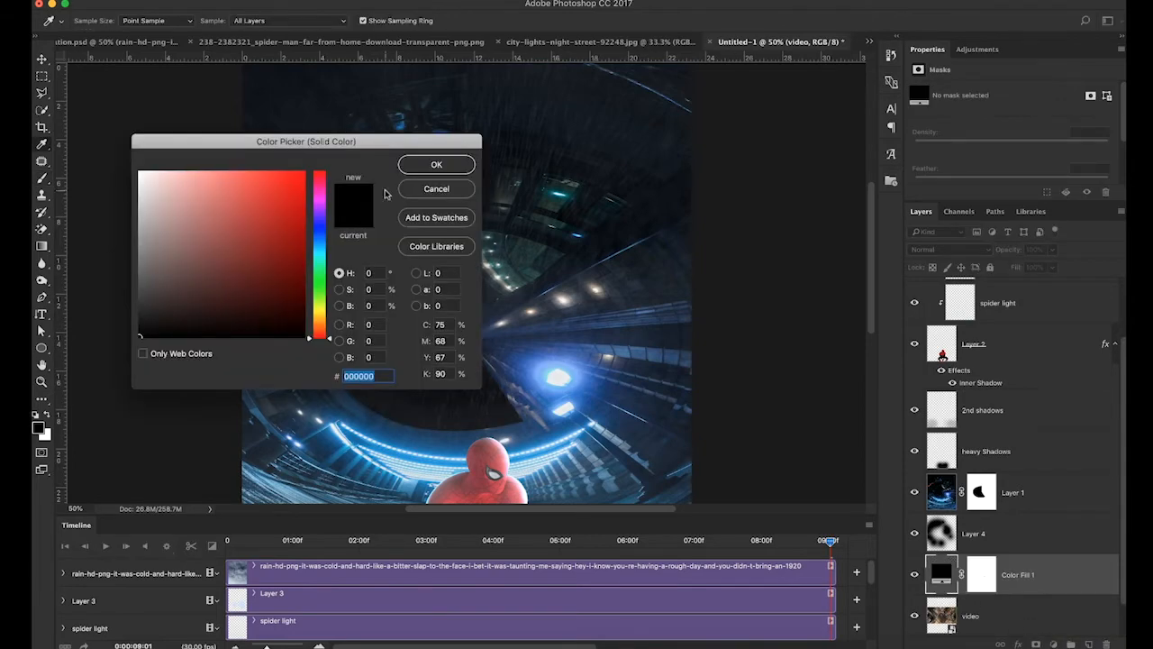
pyautogui.moveTo(332, 148); pyautogui.dragTo(264, 110)
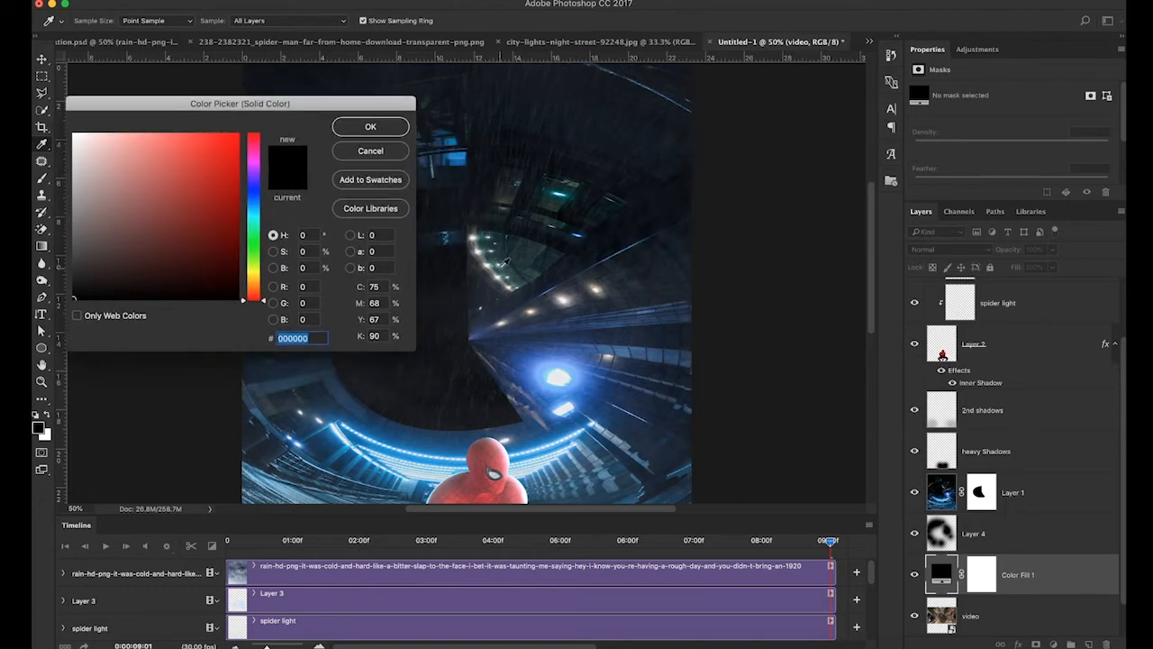
pyautogui.moveTo(523, 301)
pyautogui.mouseDown()
pyautogui.moveTo(506, 300)
pyautogui.moveTo(547, 284)
pyautogui.mouseUp()
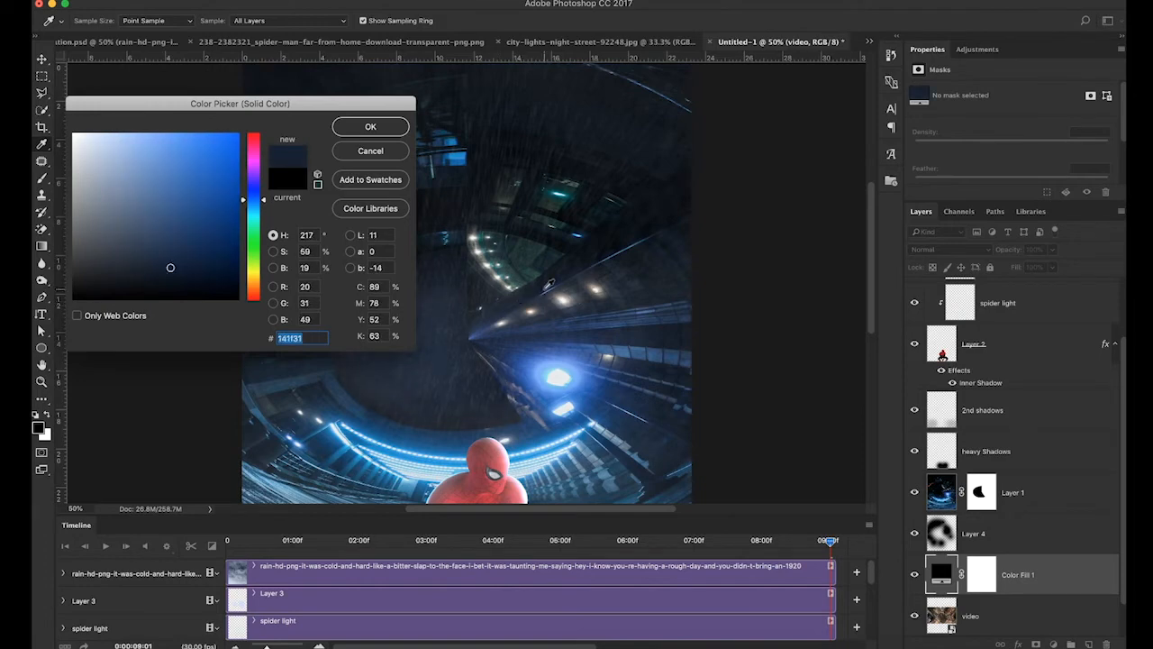
pyautogui.click(547, 285)
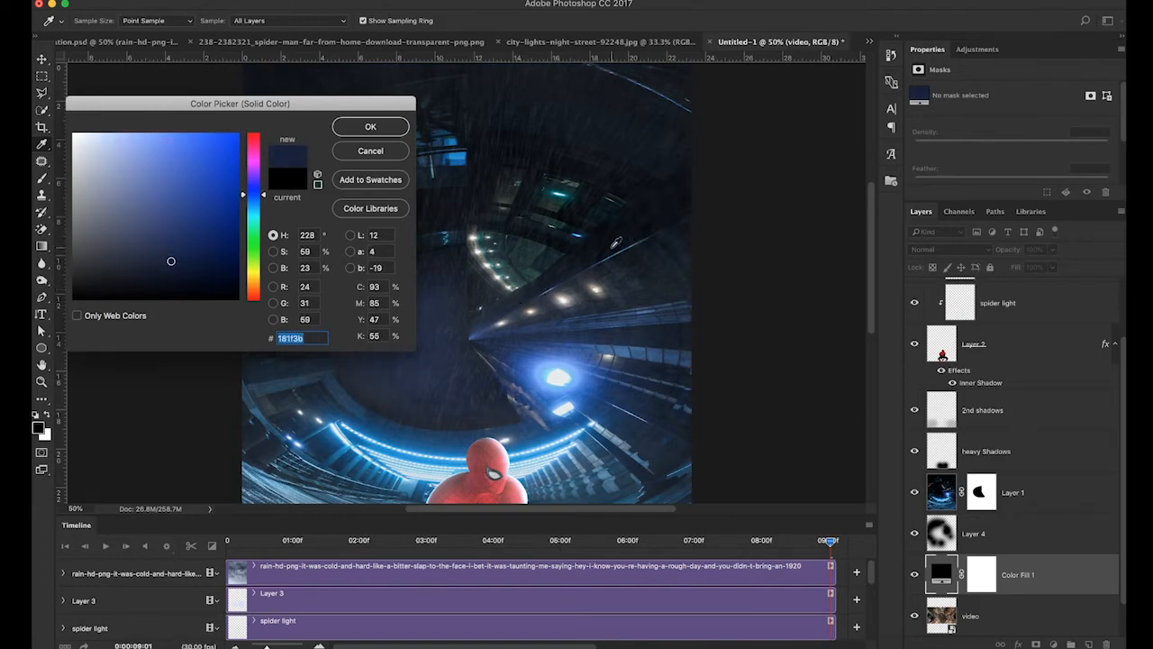
pyautogui.click(616, 243)
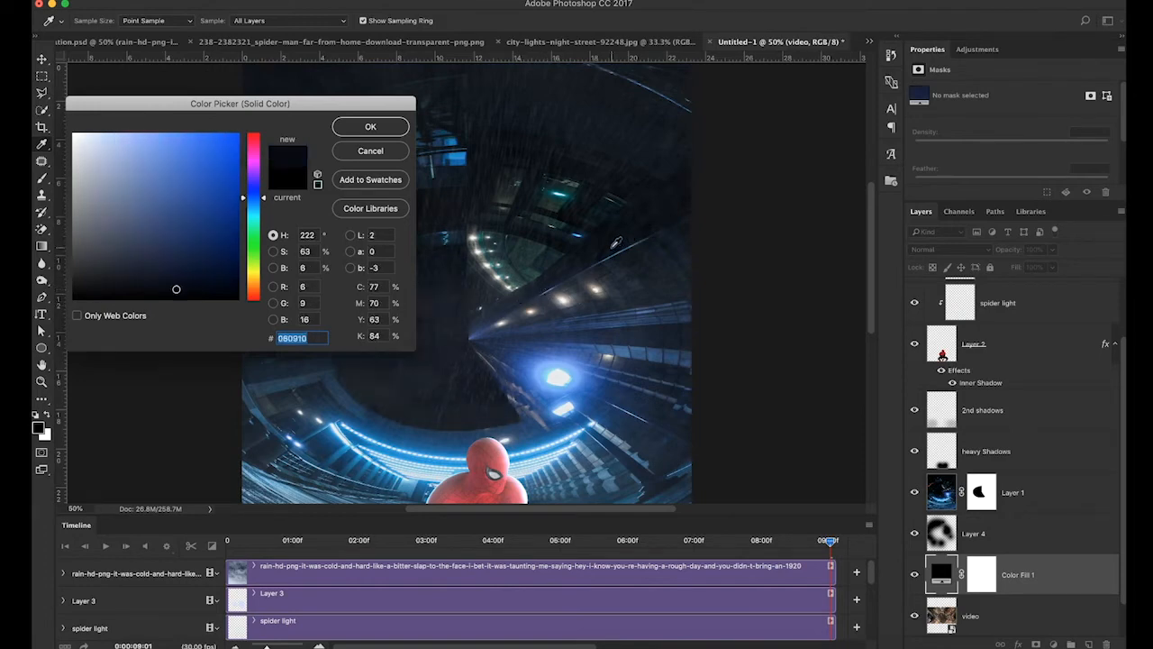
pyautogui.click(369, 126)
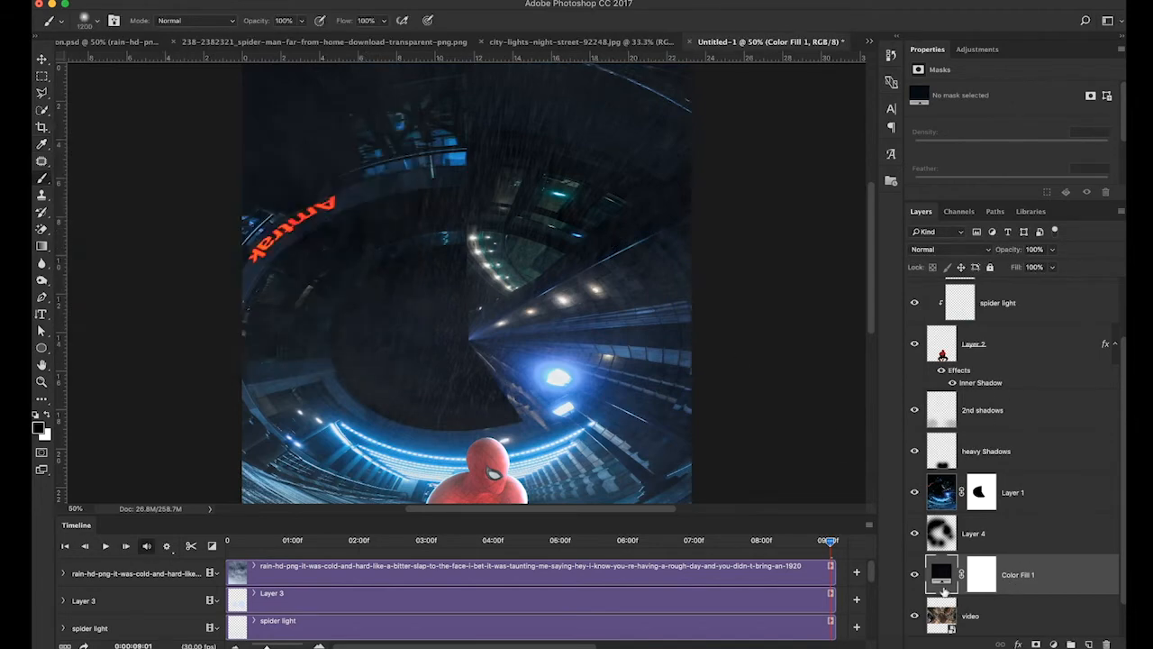
# Step: Clip the Color Fill 1 layer to the video layer below it and lower its opacity to 20%
pyautogui.rightClick(942, 584)
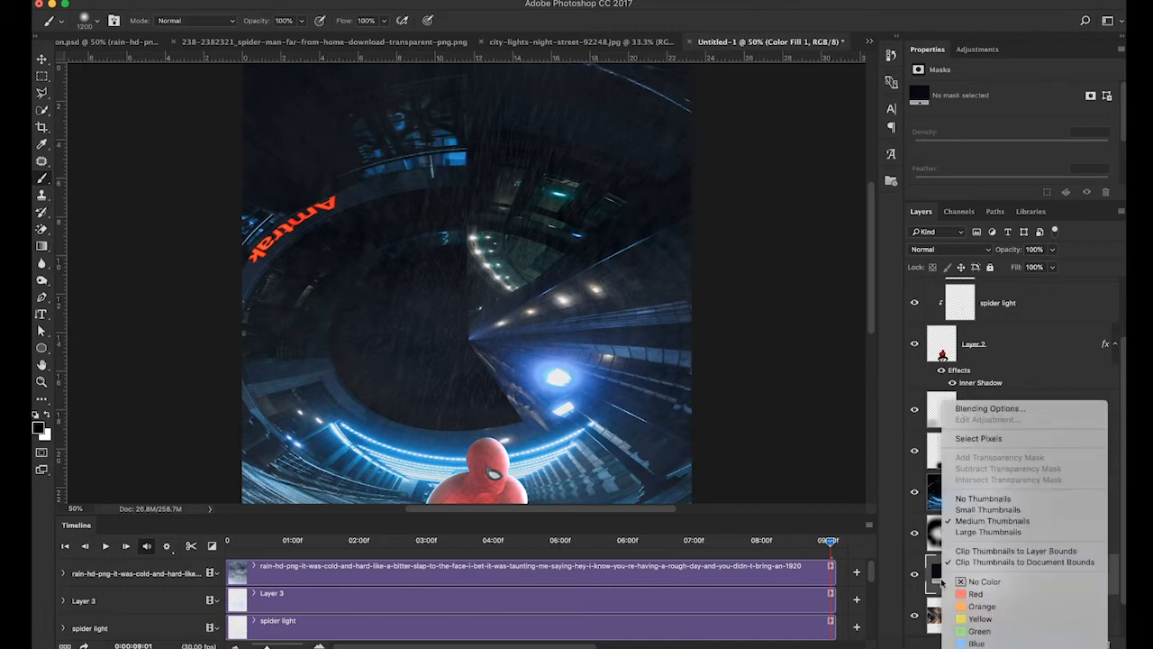
pyautogui.rightClick(1110, 575)
pyautogui.rightClick(1108, 575)
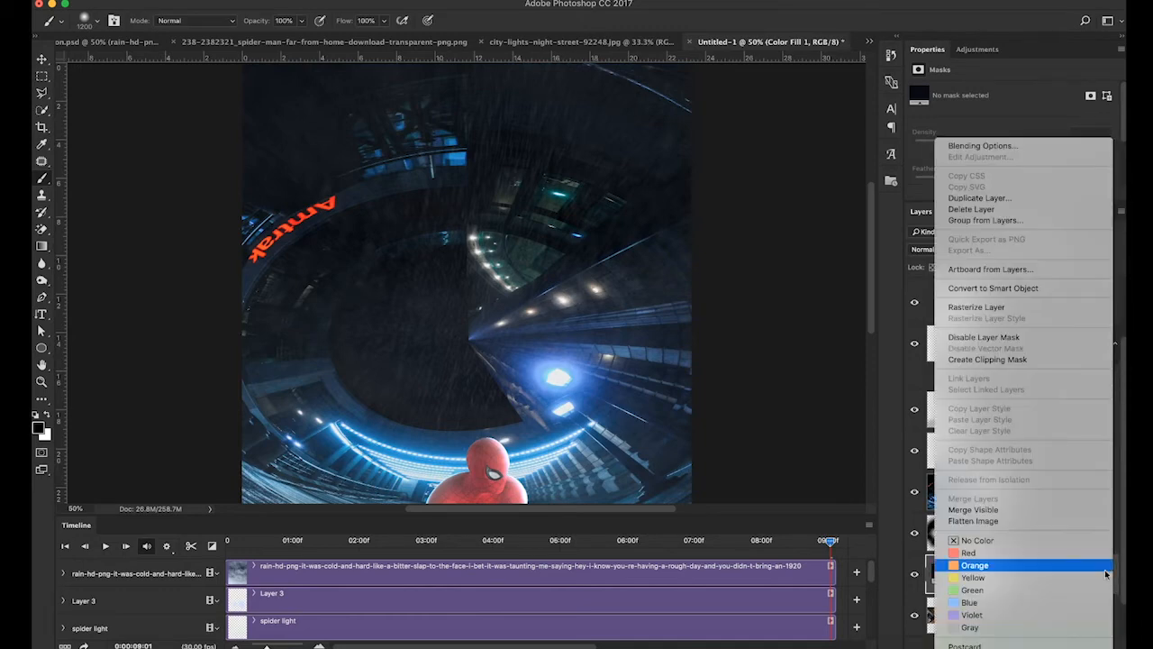
pyautogui.click(998, 361)
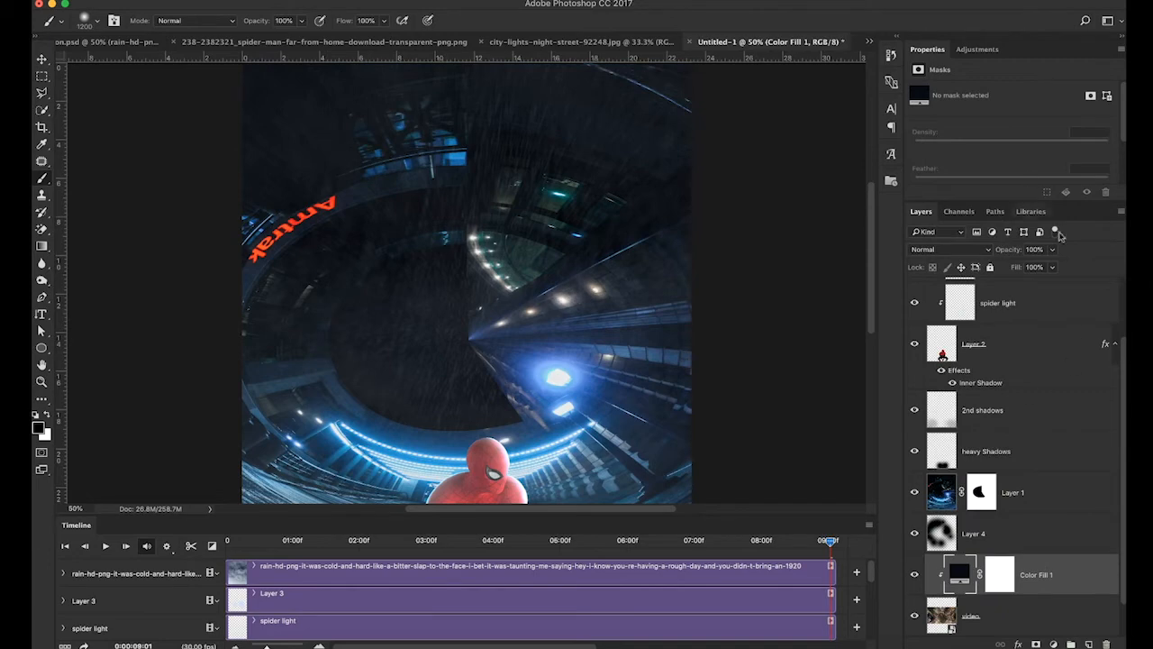
pyautogui.moveTo(1020, 253); pyautogui.dragTo(968, 254)
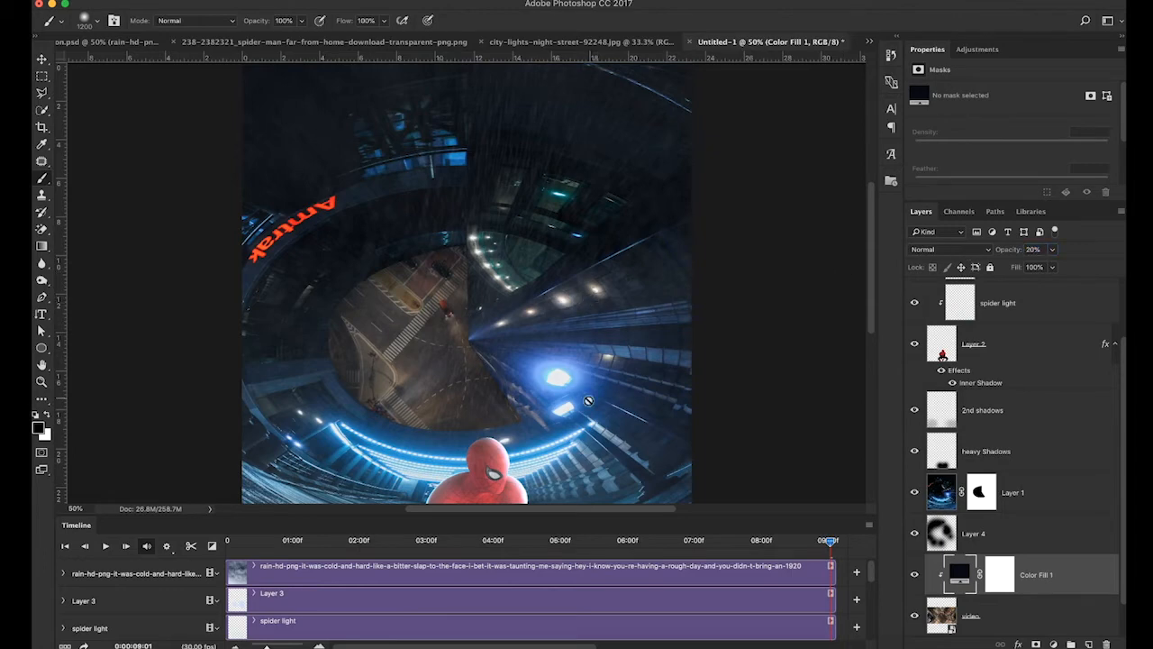
# Step: Move the Layer 4 and Color Fill 1 clips together to the start of the timeline
pyautogui.scroll(-8, 503, 584)
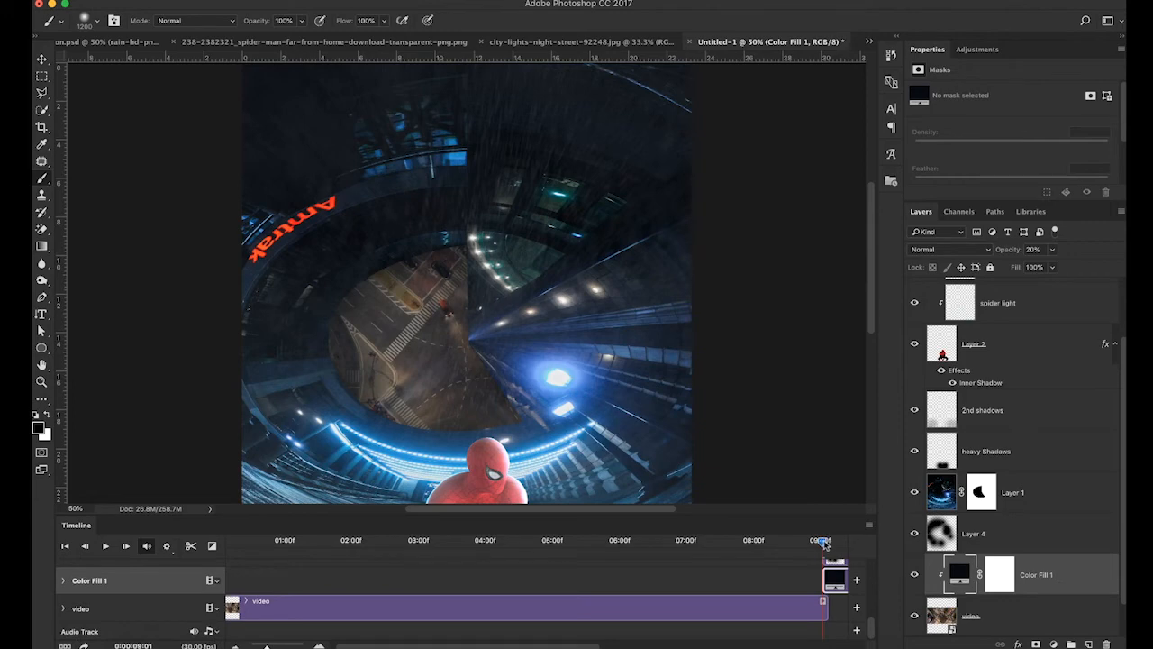
pyautogui.moveTo(821, 542); pyautogui.dragTo(221, 545)
pyautogui.scroll(2, 817, 578)
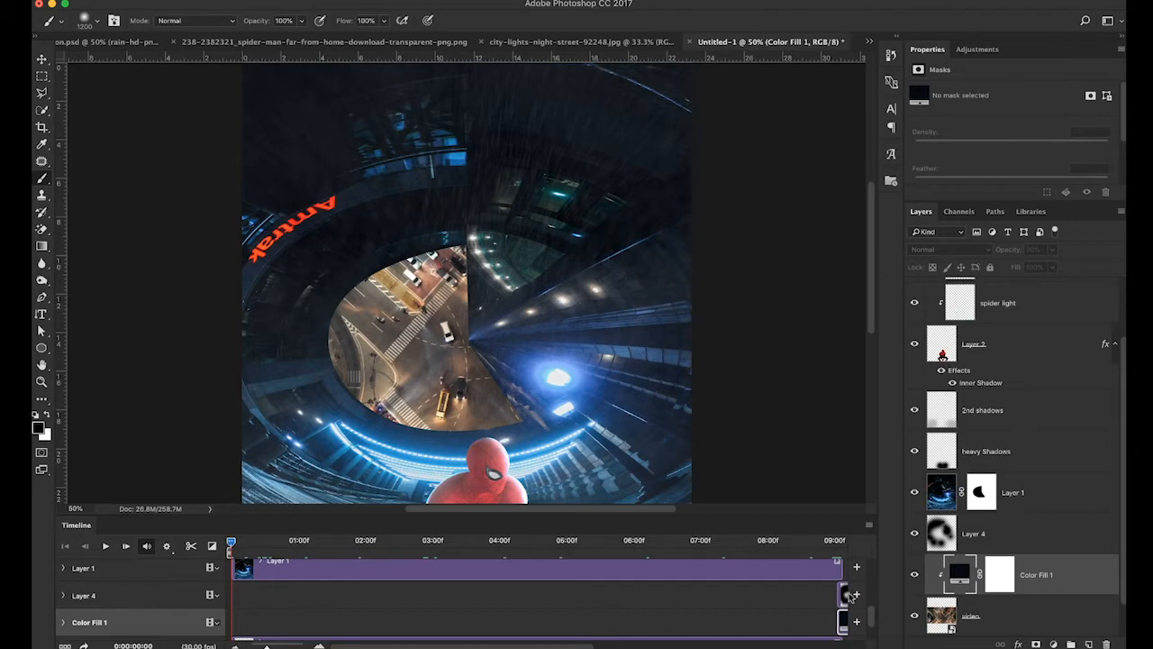
pyautogui.click(847, 596)
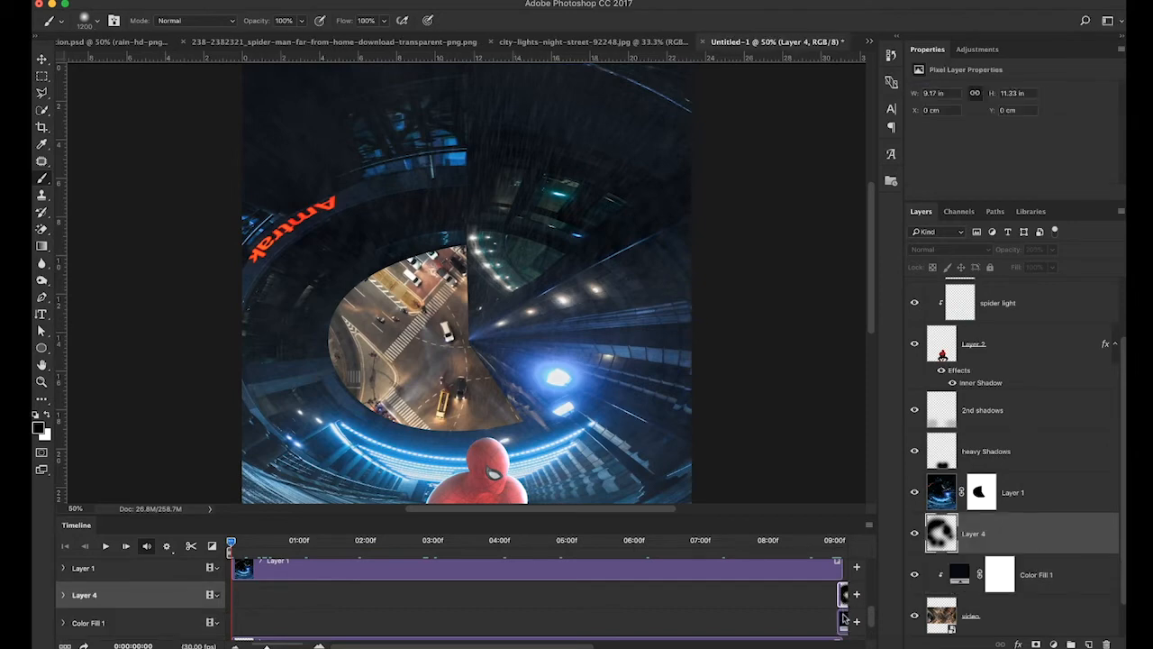
pyautogui.hscroll(3, 843, 604)
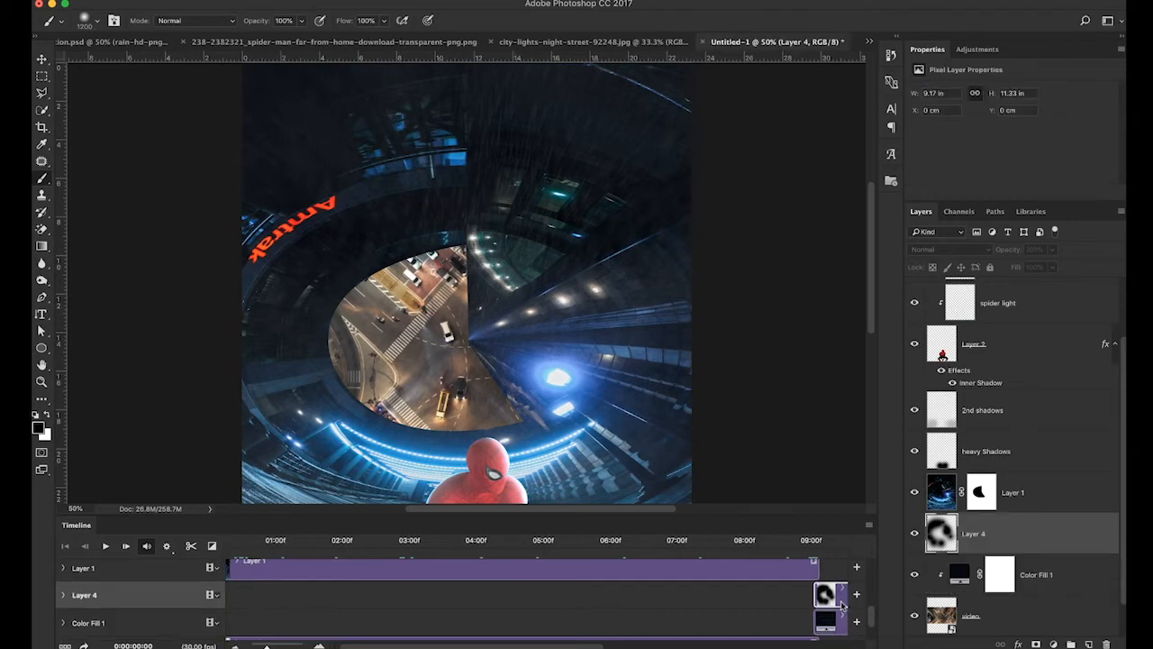
pyautogui.keyDown('shift'); pyautogui.click(821, 618); pyautogui.keyUp('shift')
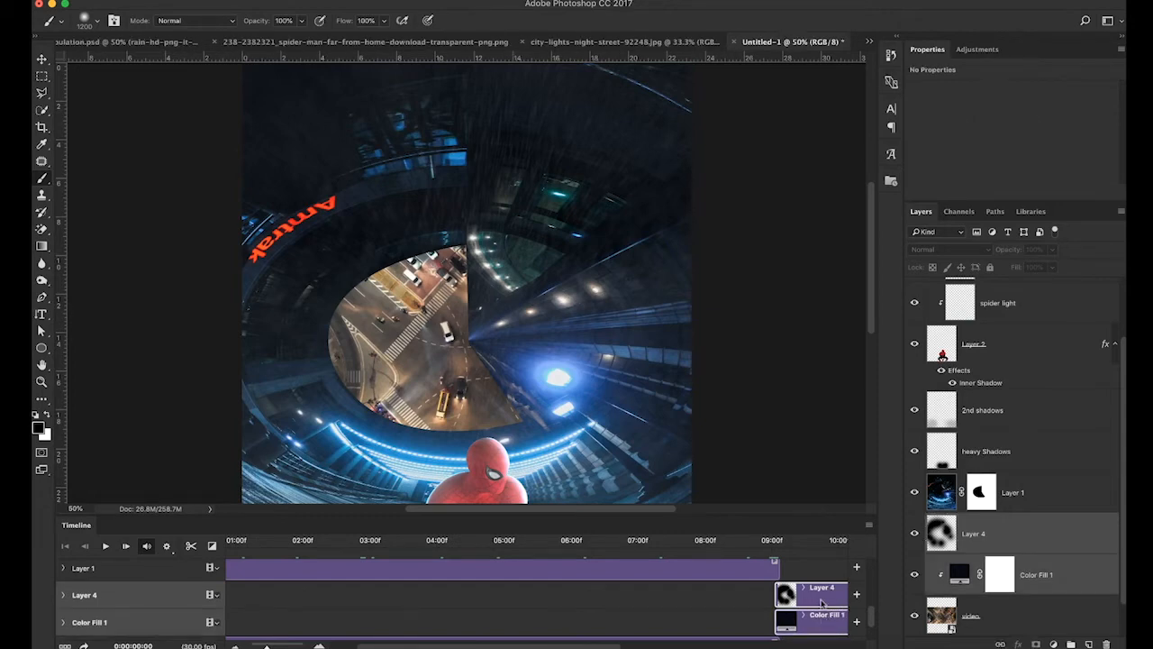
pyautogui.moveTo(831, 621); pyautogui.dragTo(319, 614)
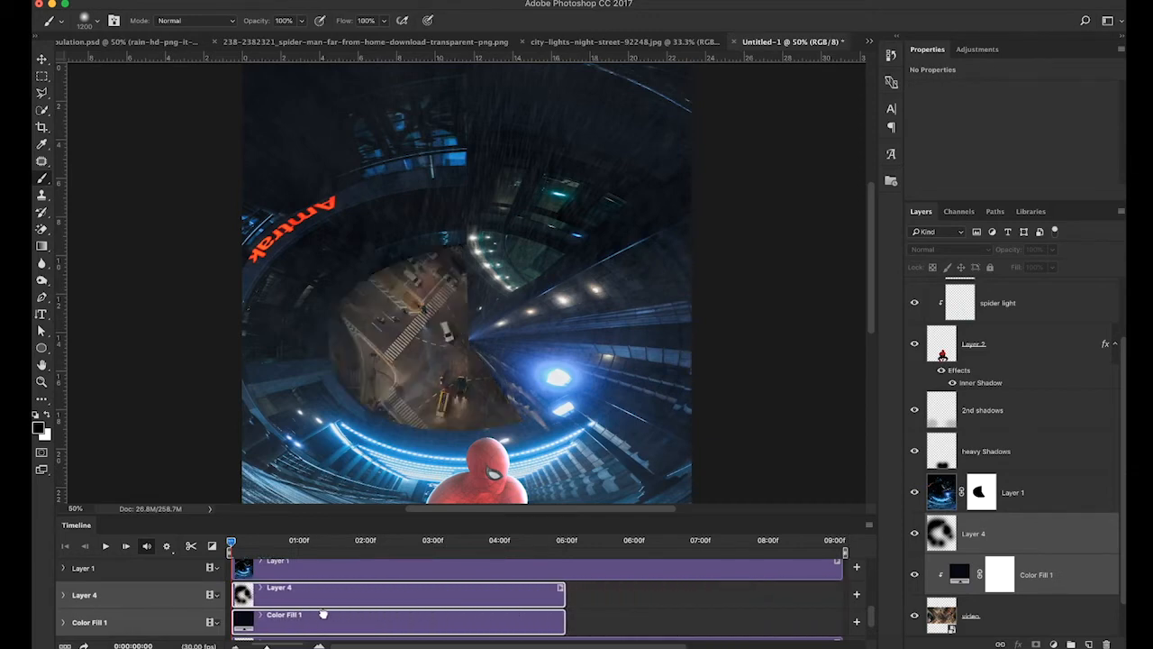
# Step: Extend the Layer 4 and Color Fill 1 clips so they end together with the Layer 1 clip
pyautogui.click(534, 577)
pyautogui.click(557, 597)
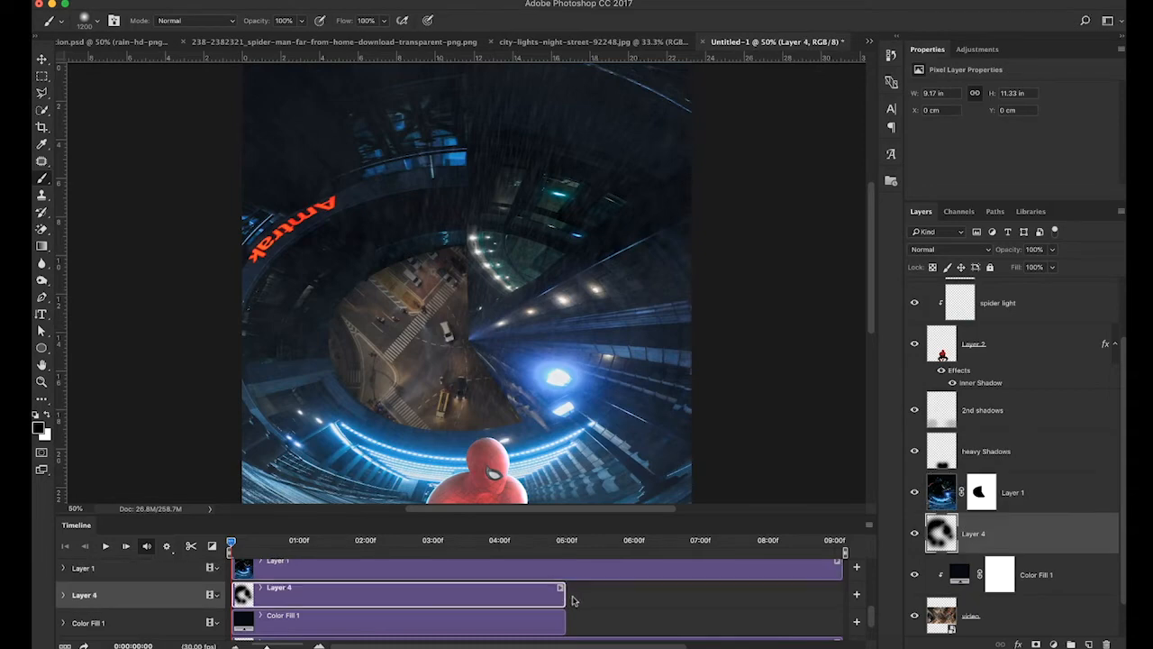
pyautogui.moveTo(560, 590); pyautogui.dragTo(803, 588)
pyautogui.click(521, 622)
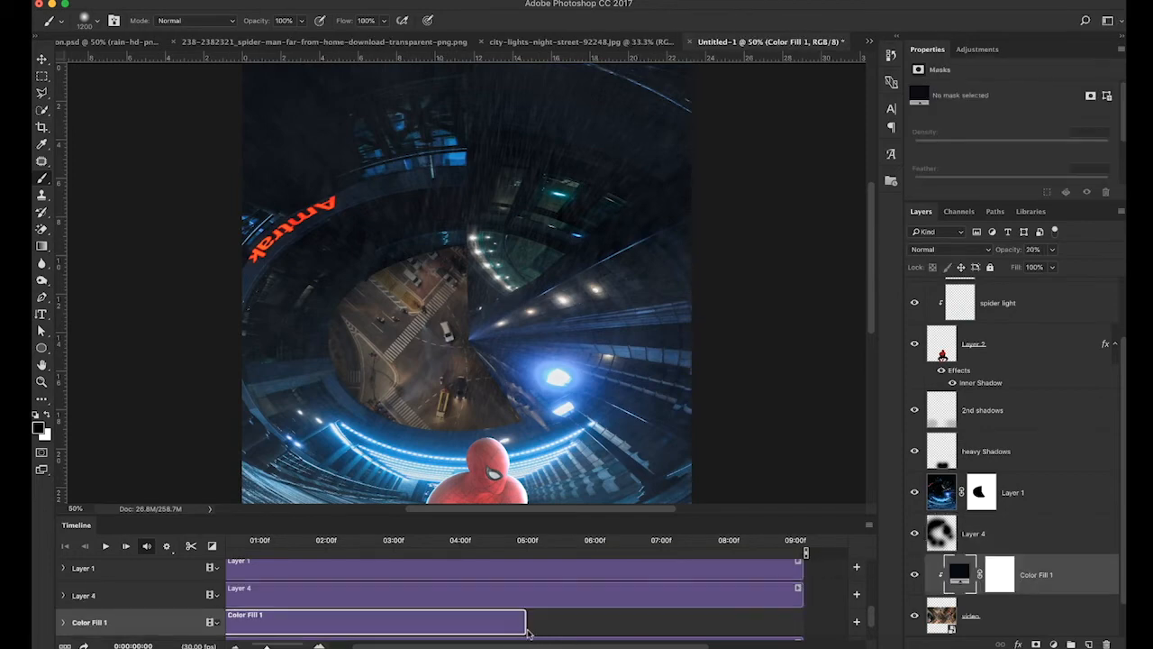
pyautogui.moveTo(524, 625); pyautogui.dragTo(801, 615)
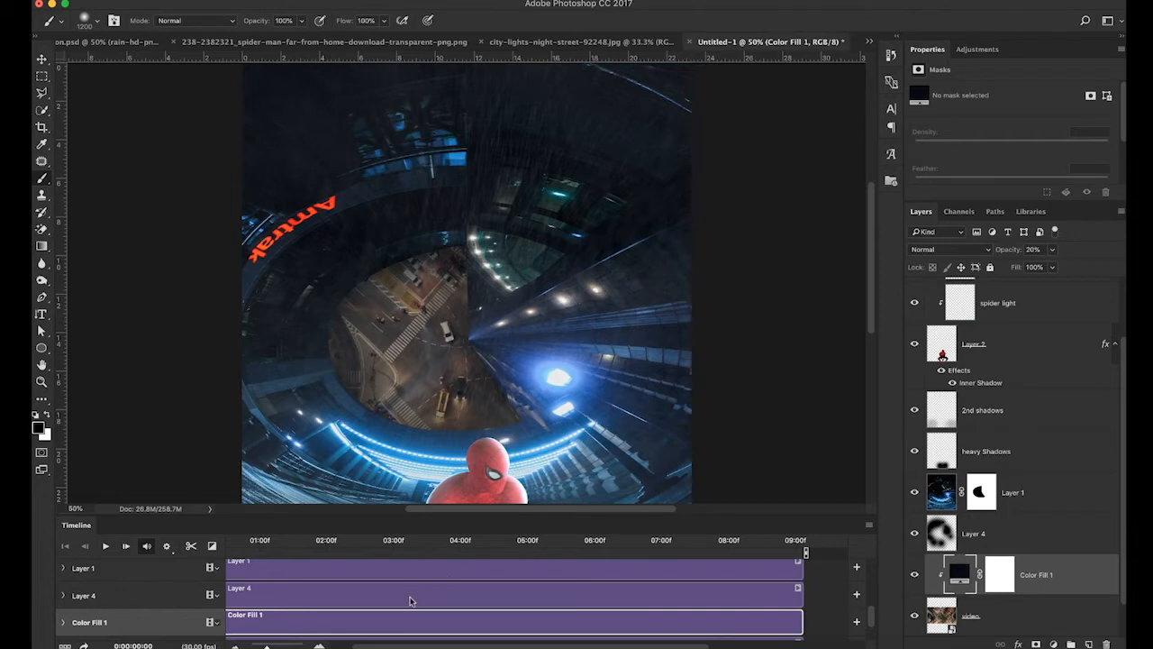
# Step: Play back the animation to check the tinted traffic video, and return the playhead to the first frame
pyautogui.click(106, 546)
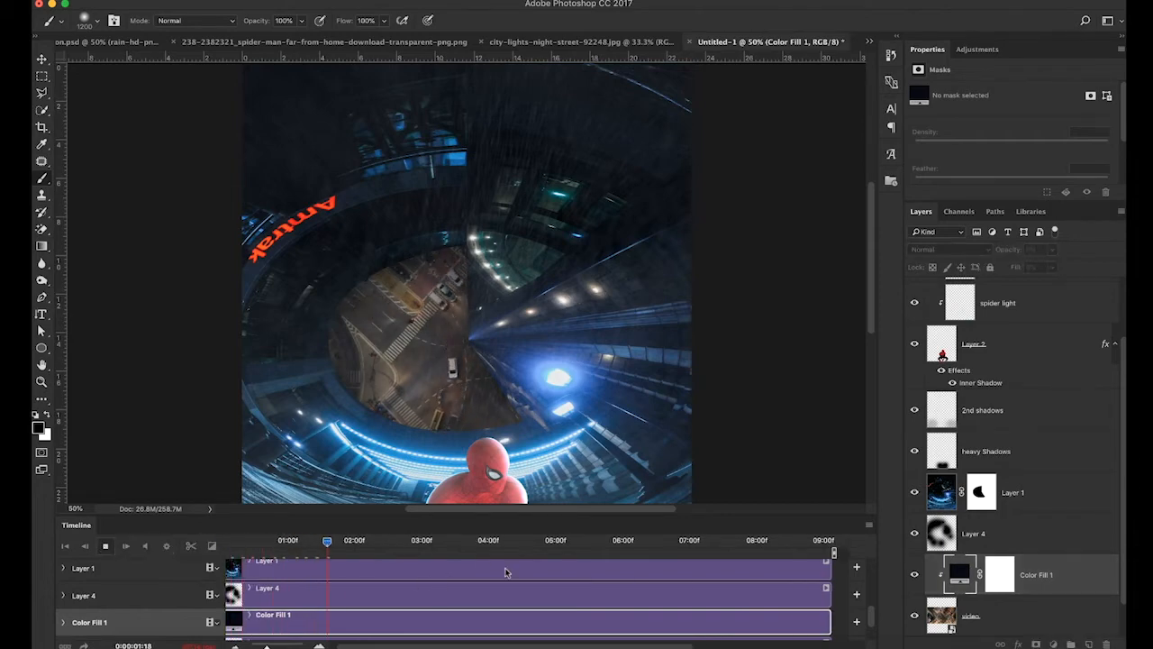
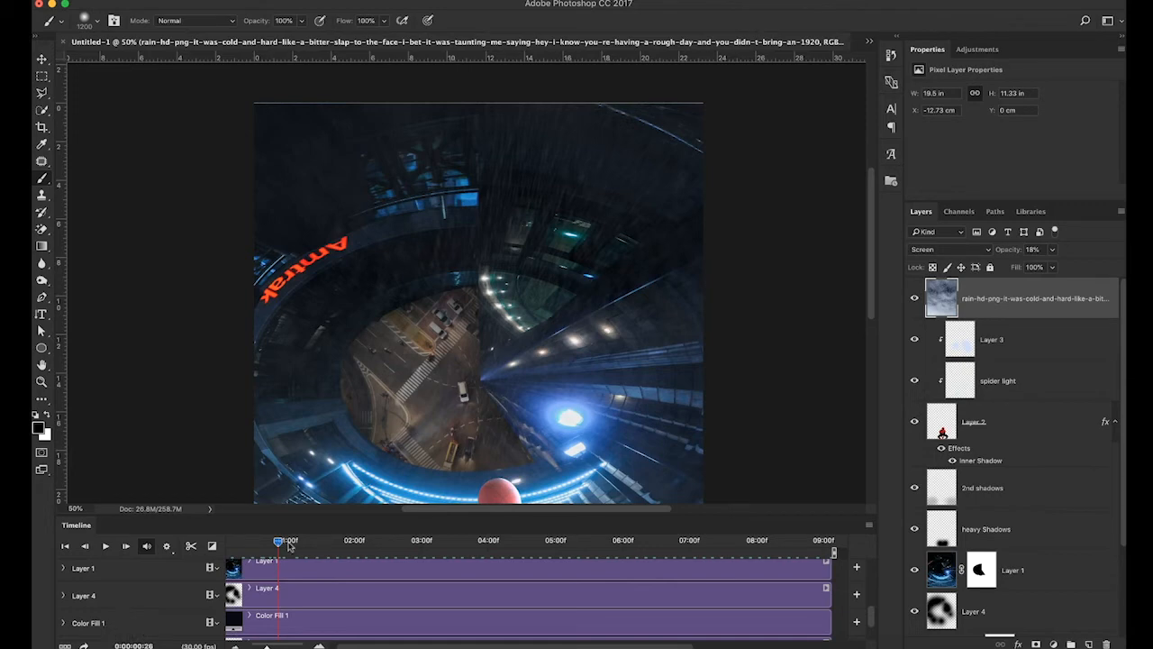
pyautogui.hscroll(-1, 342, 610)
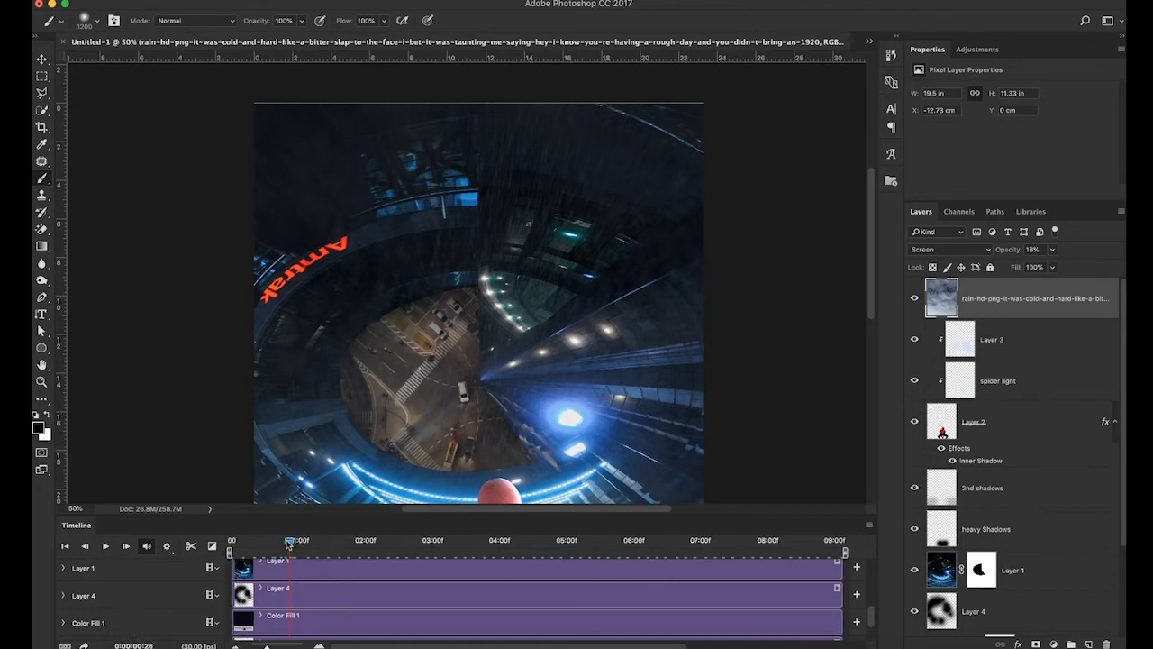
pyautogui.moveTo(290, 543); pyautogui.dragTo(229, 549)
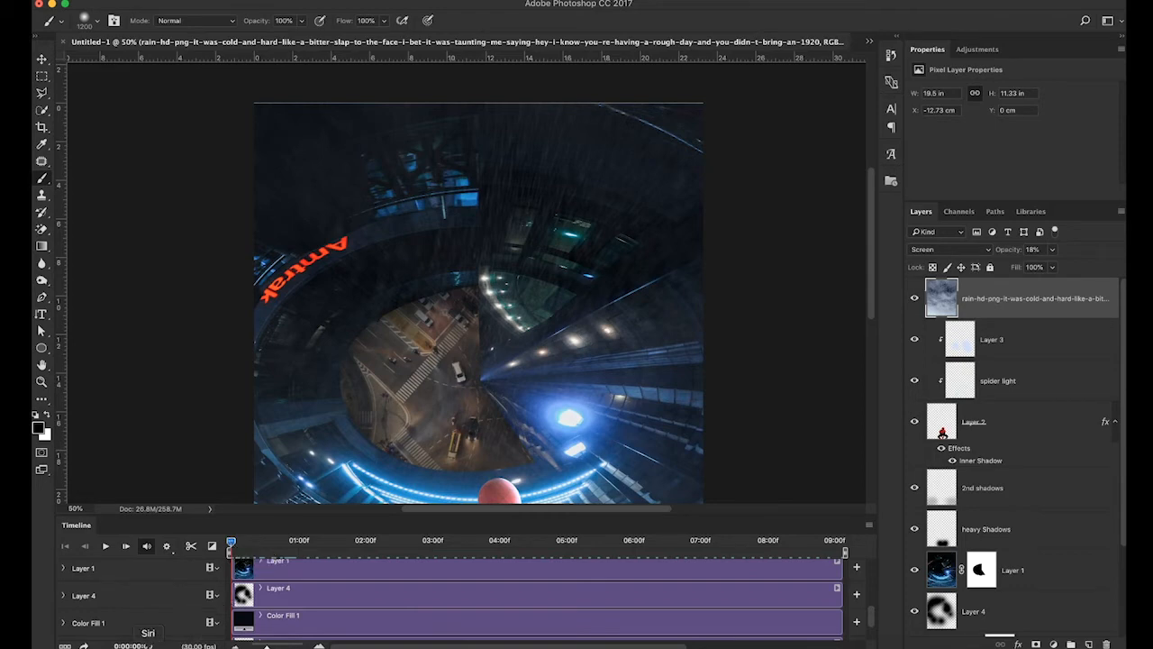
# Step: Place falling-glitter-png.gif from the Downloads folder into the composition above the rain layer
pyautogui.click(127, 645)
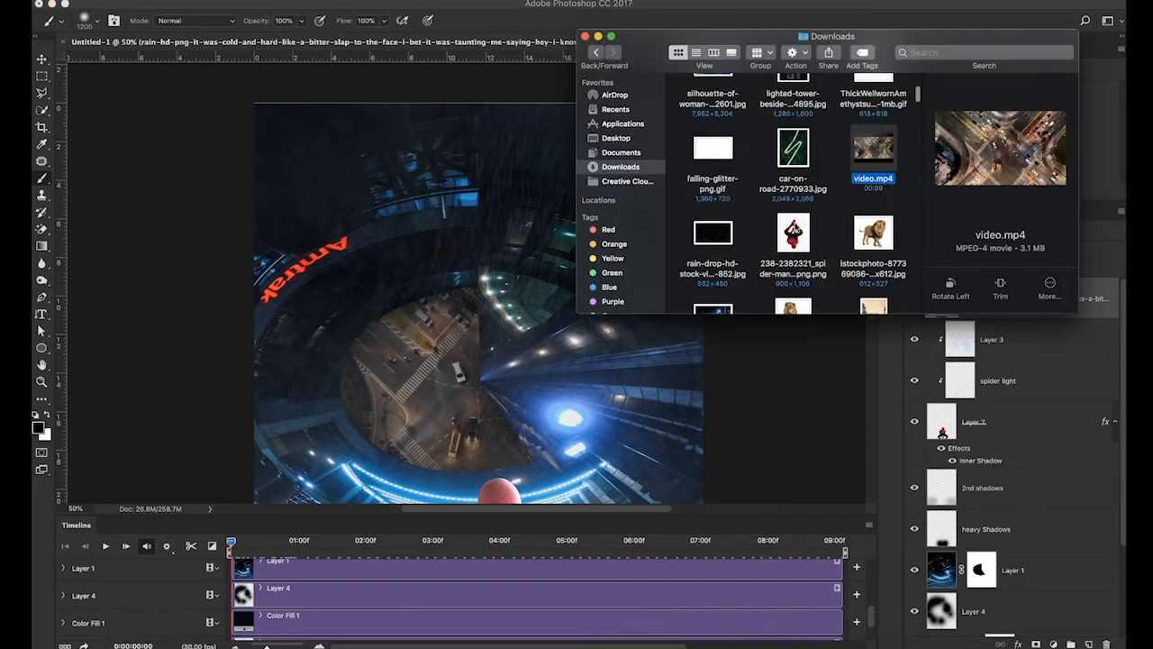
pyautogui.scroll(-2, 793, 198)
pyautogui.click(701, 115)
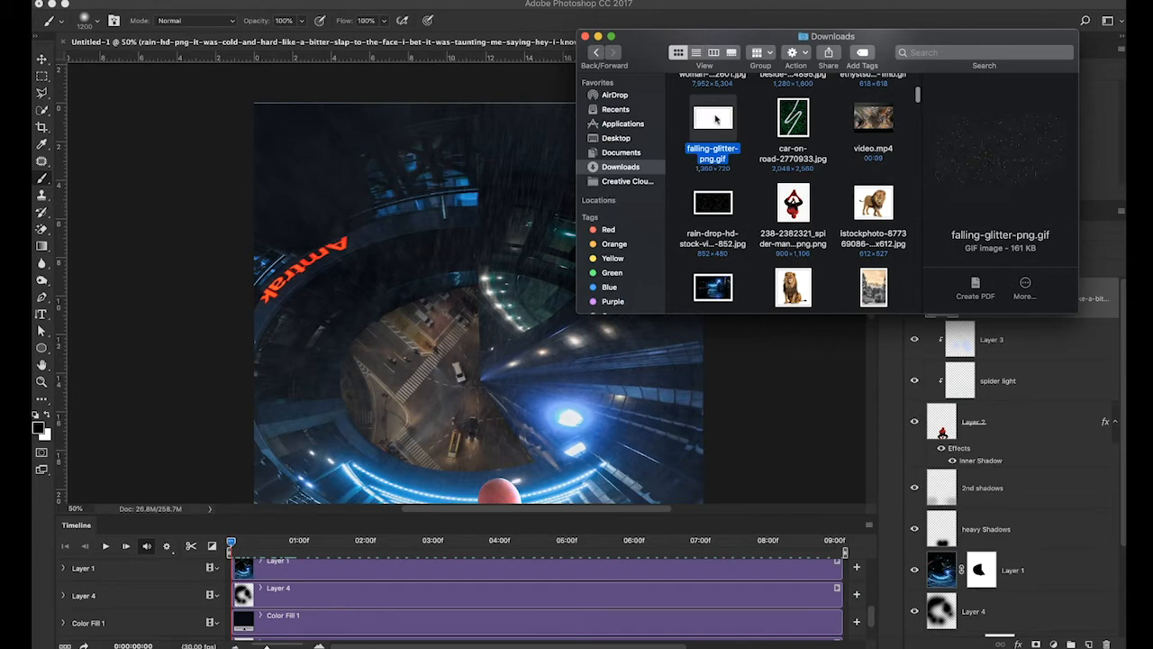
pyautogui.moveTo(716, 120); pyautogui.dragTo(425, 219)
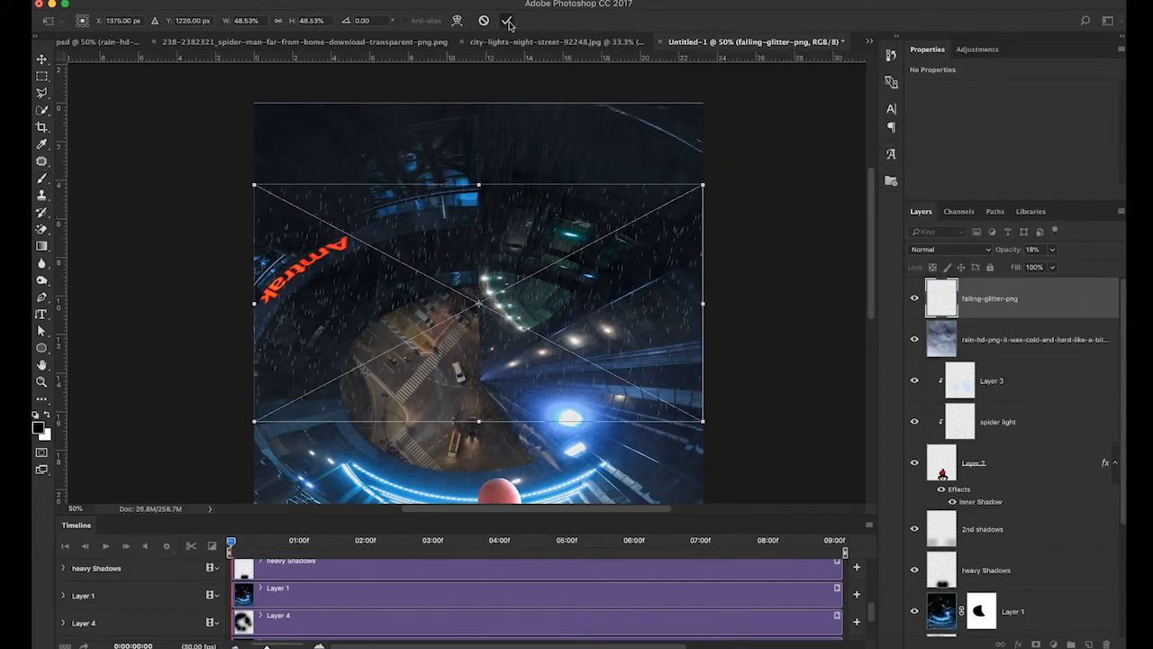
pyautogui.click(507, 20)
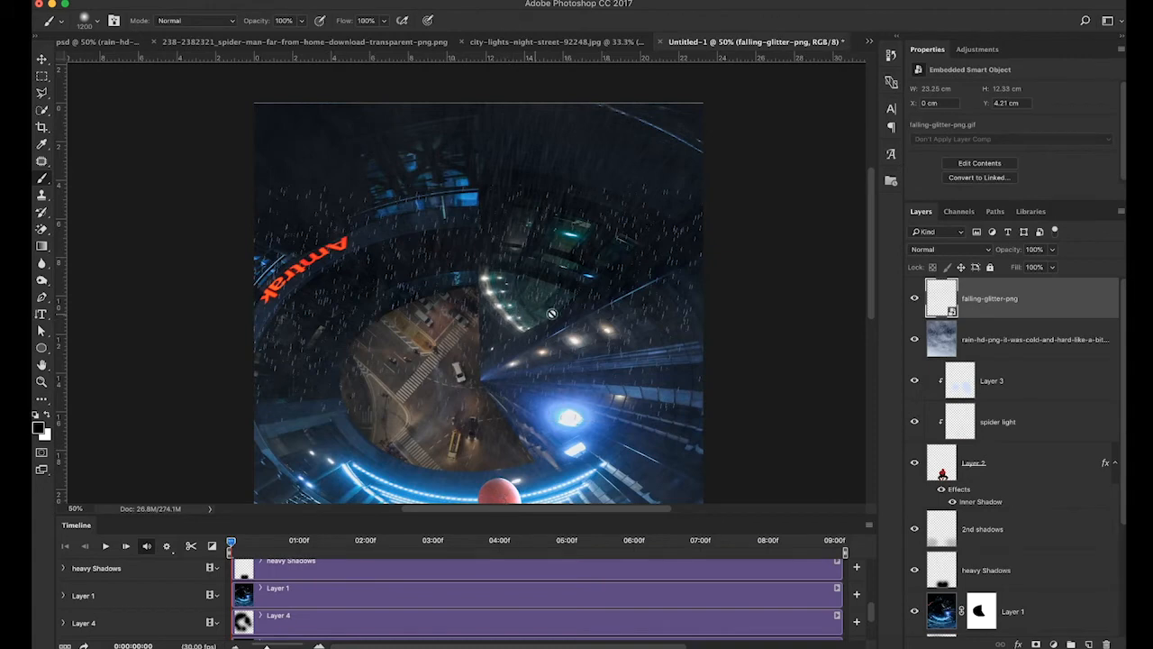
# Step: Scale the falling-glitter-png layer proportionally to about 121% so that it covers the whole canvas
pyautogui.press('super+t')
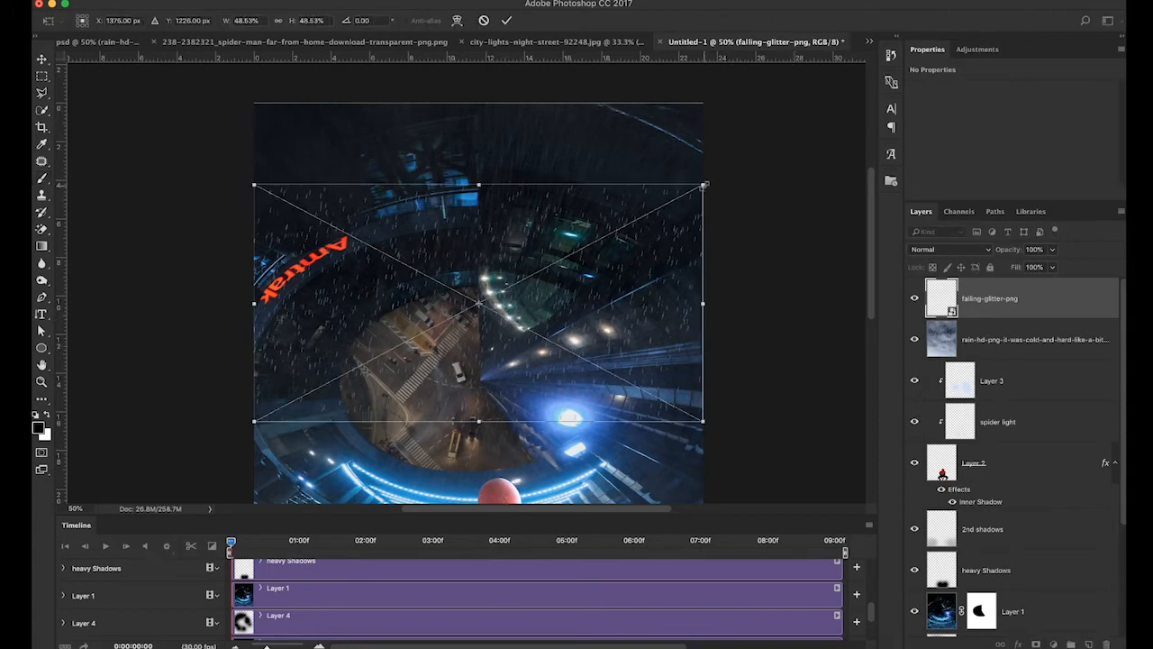
pyautogui.moveTo(704, 185); pyautogui.dragTo(856, 104)
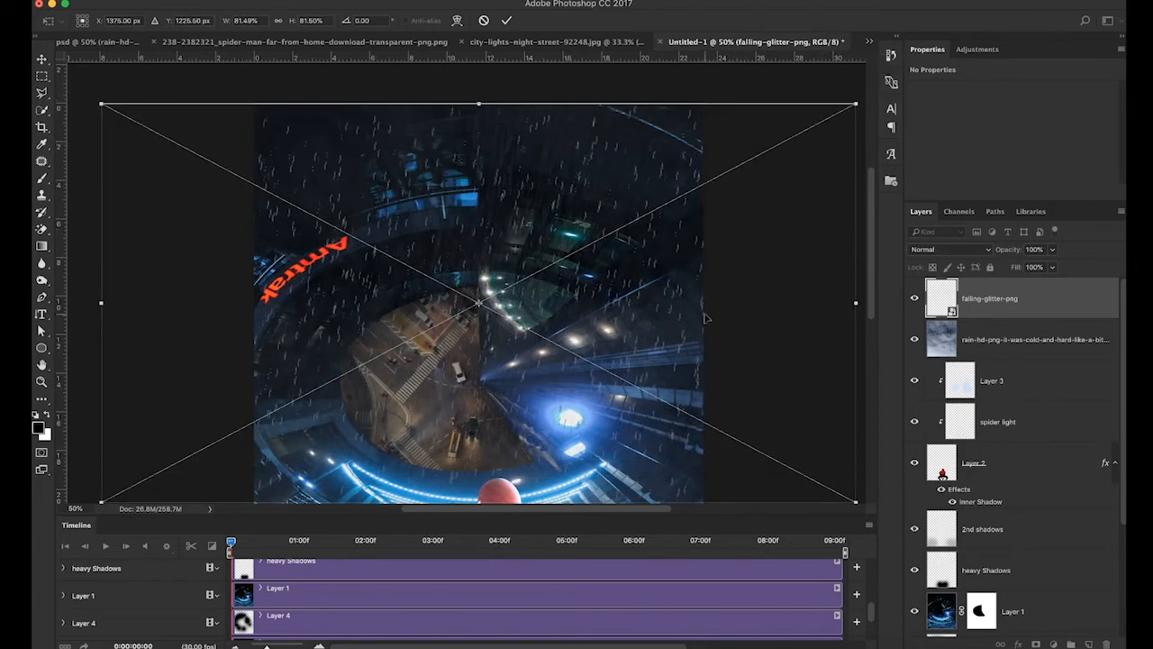
pyautogui.scroll(-5, 706, 317)
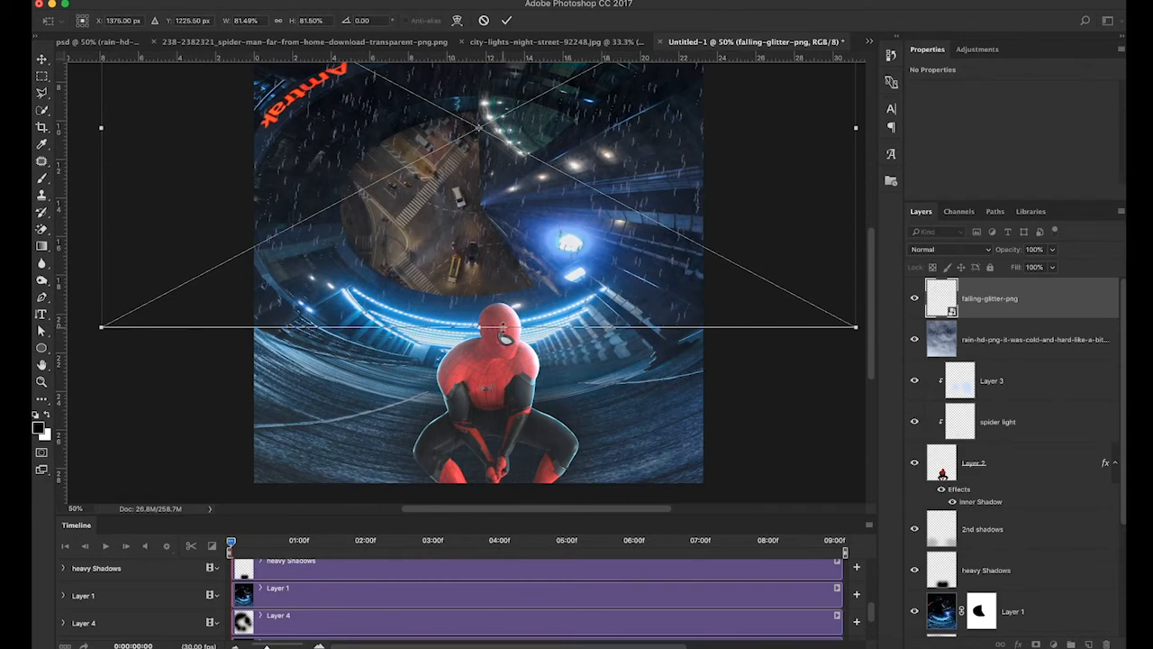
pyautogui.scroll(-2, 503, 327)
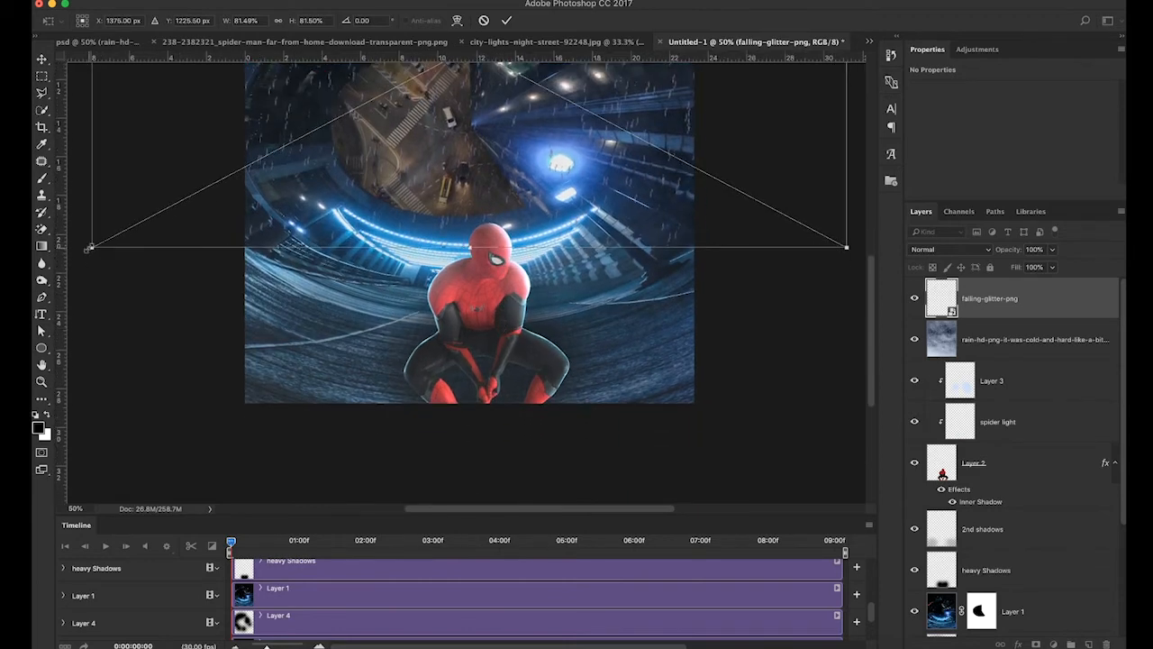
pyautogui.moveTo(89, 247); pyautogui.dragTo(68, 264)
pyautogui.hscroll(5, 469, 275)
pyautogui.scroll(-1, 470, 275)
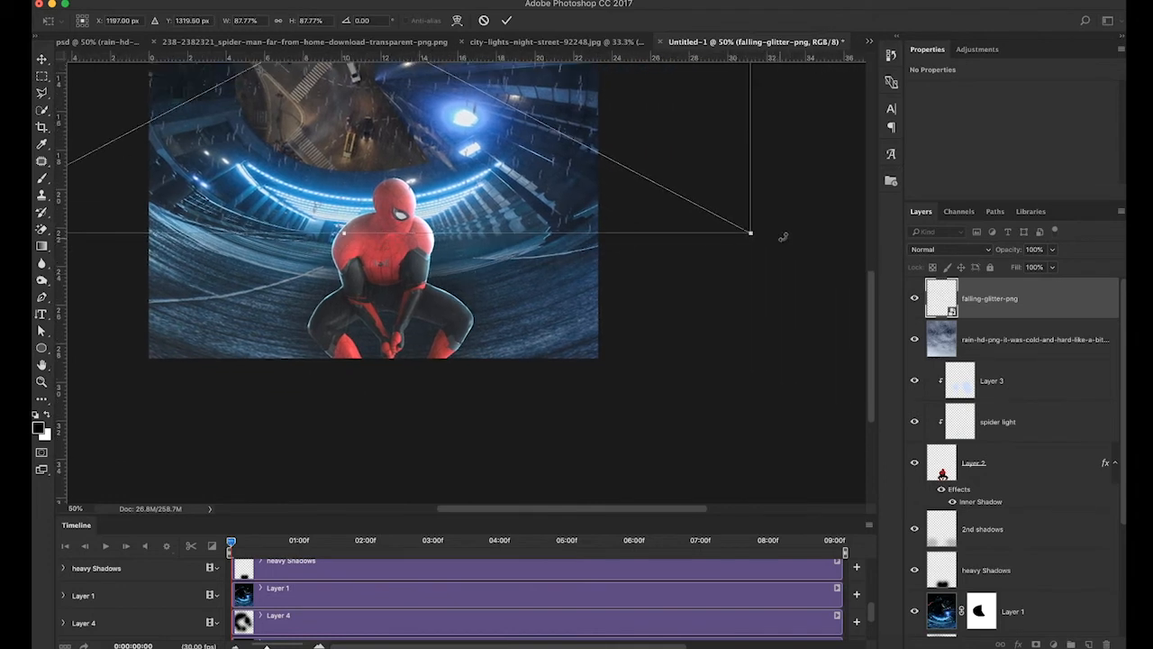
pyautogui.moveTo(773, 250); pyautogui.dragTo(651, 289)
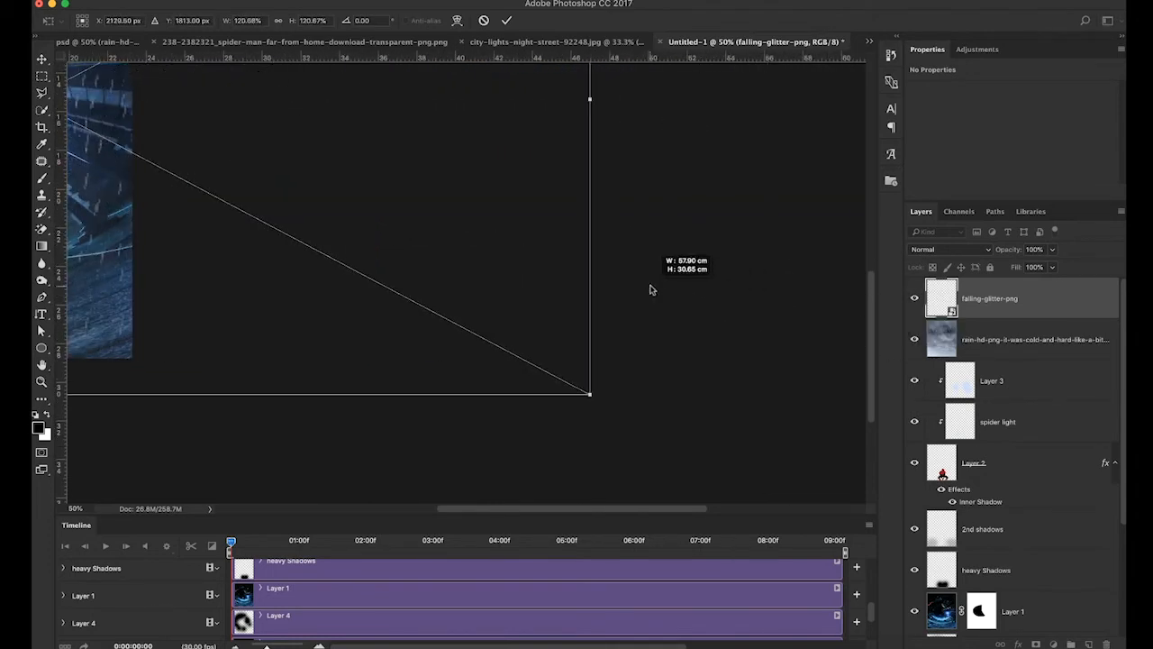
pyautogui.hscroll(-6, 433, 251)
pyautogui.scroll(1, 433, 252)
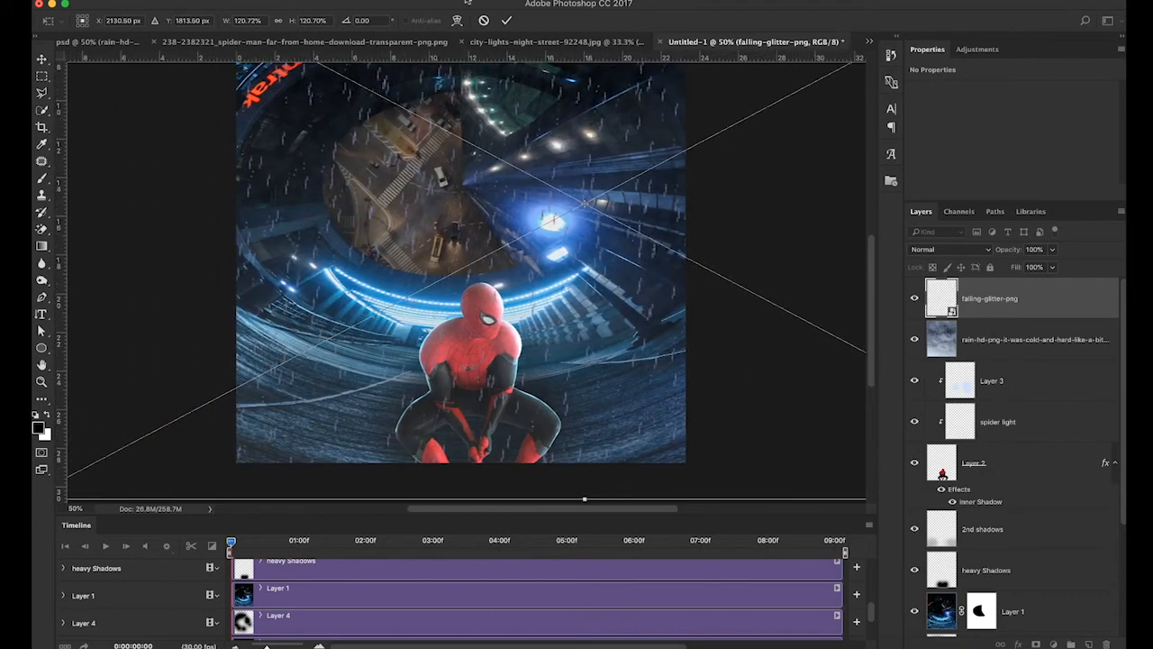
pyautogui.click(505, 20)
# Step: Rasterize the falling-glitter-png layer and reapply the last Polar Coordinates filter to it
pyautogui.scroll(6, 461, 282)
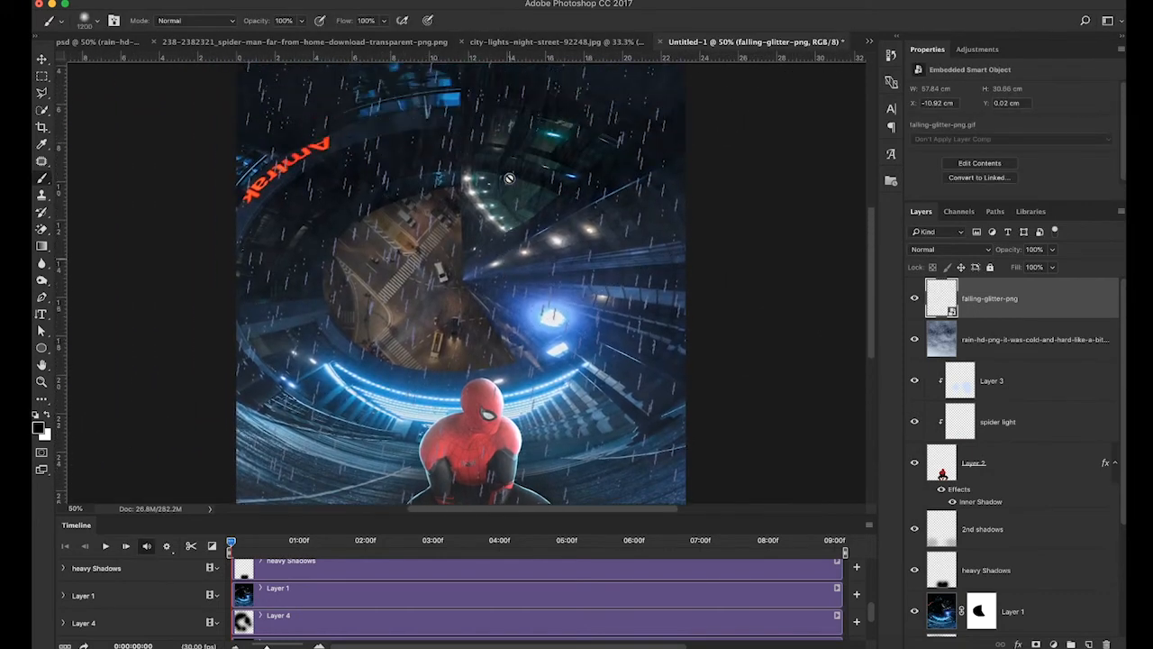
pyautogui.moveTo(386, 4)
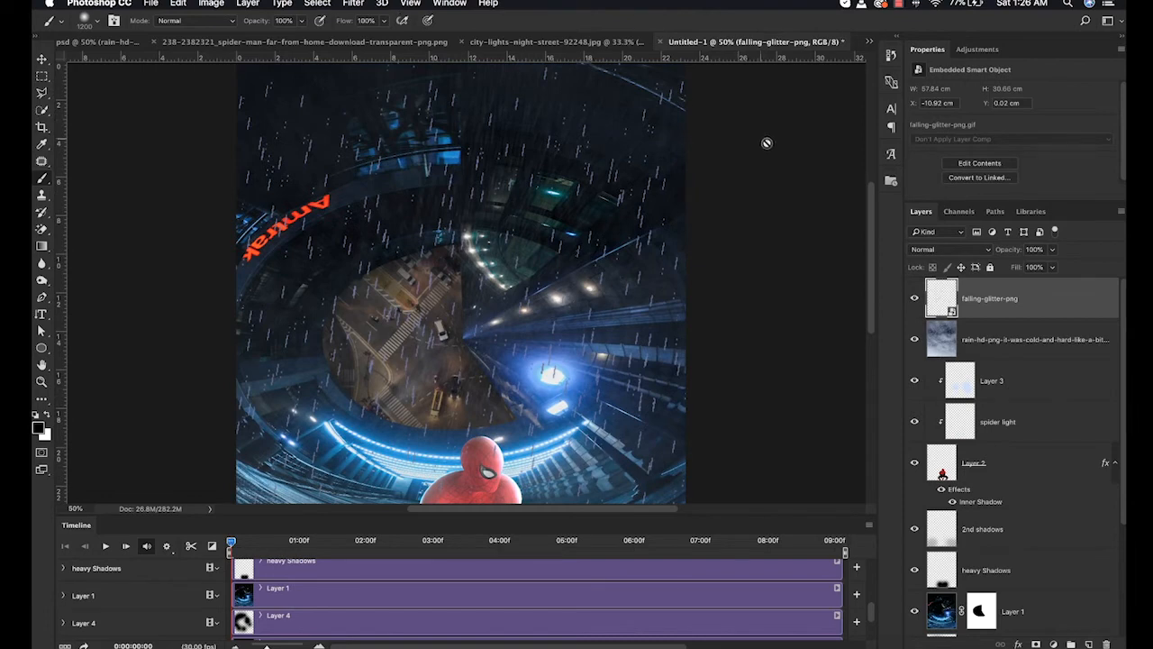
pyautogui.rightClick(1018, 298)
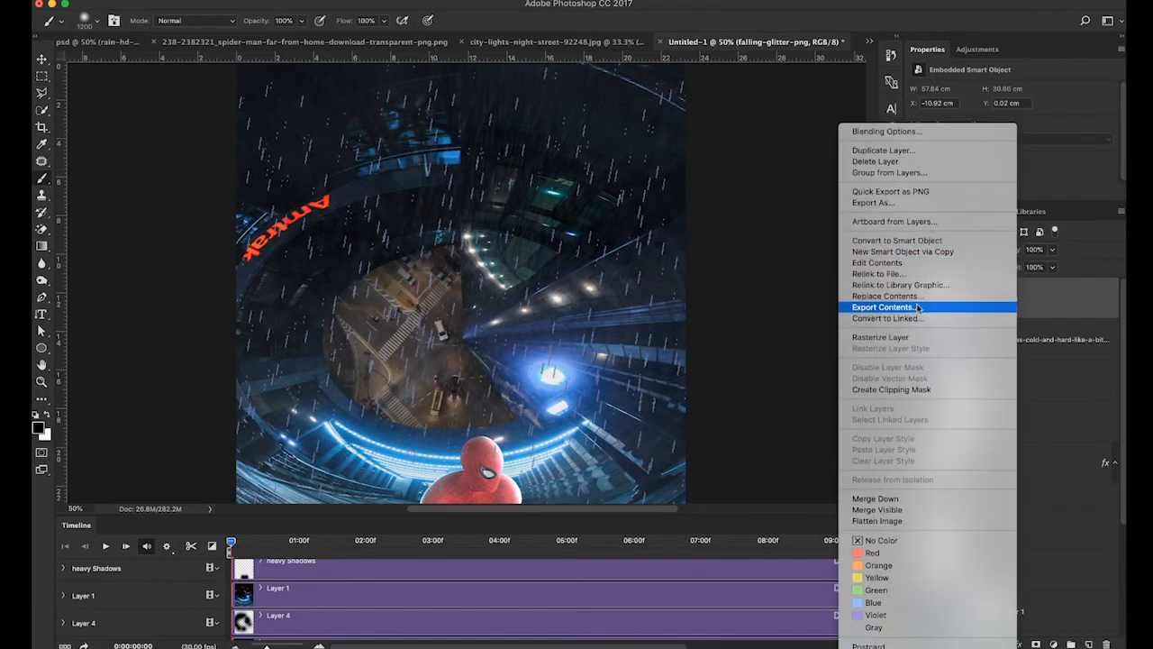
pyautogui.rightClick(1049, 300)
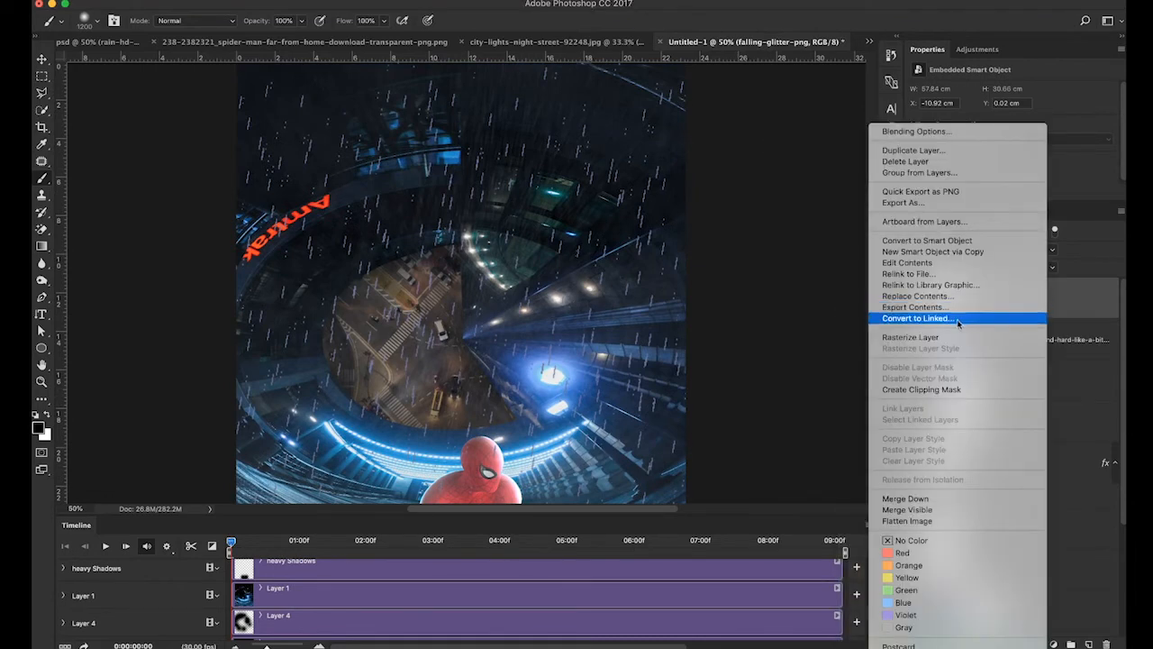
pyautogui.click(948, 338)
pyautogui.moveTo(387, 3)
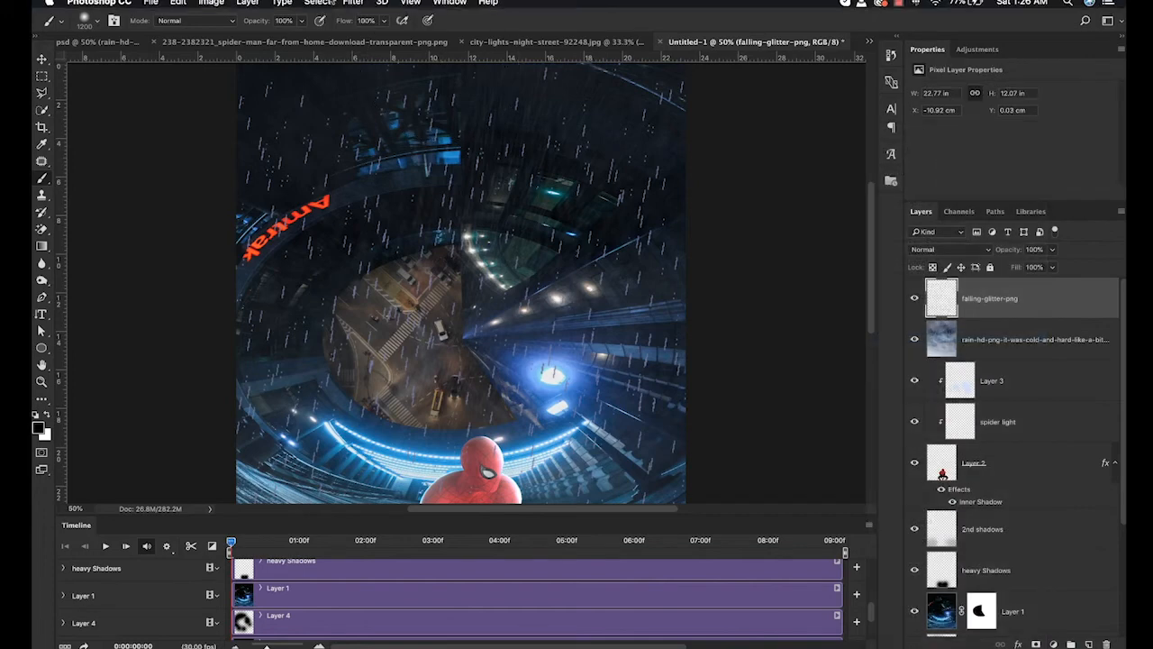
pyautogui.click(353, 4)
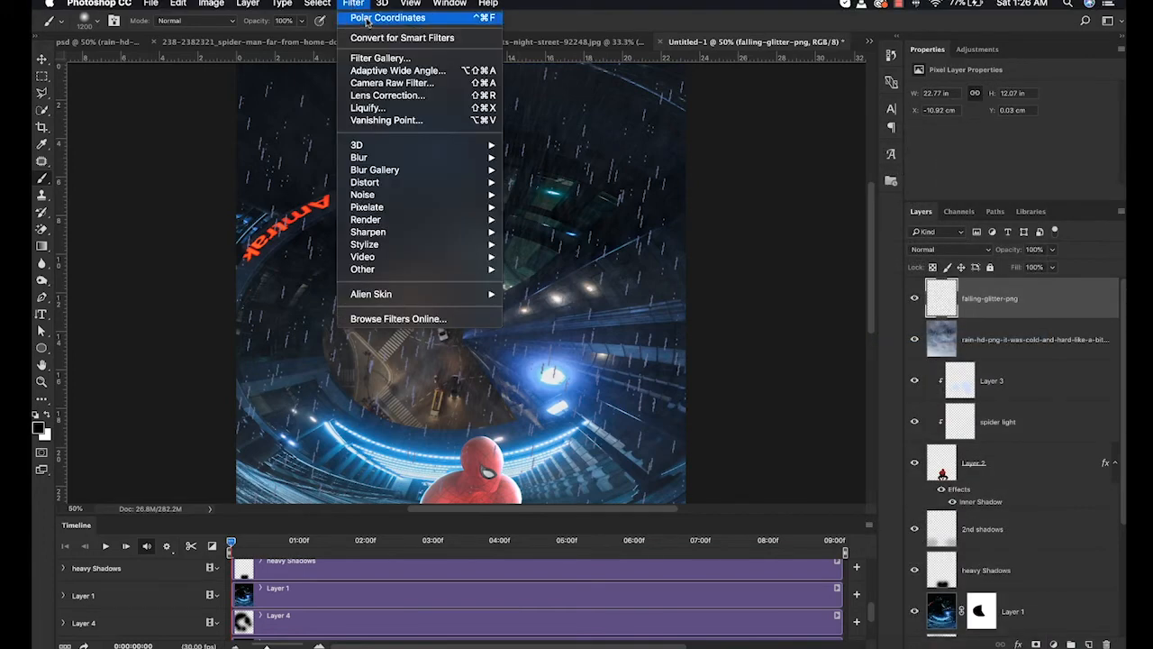
pyautogui.click(367, 18)
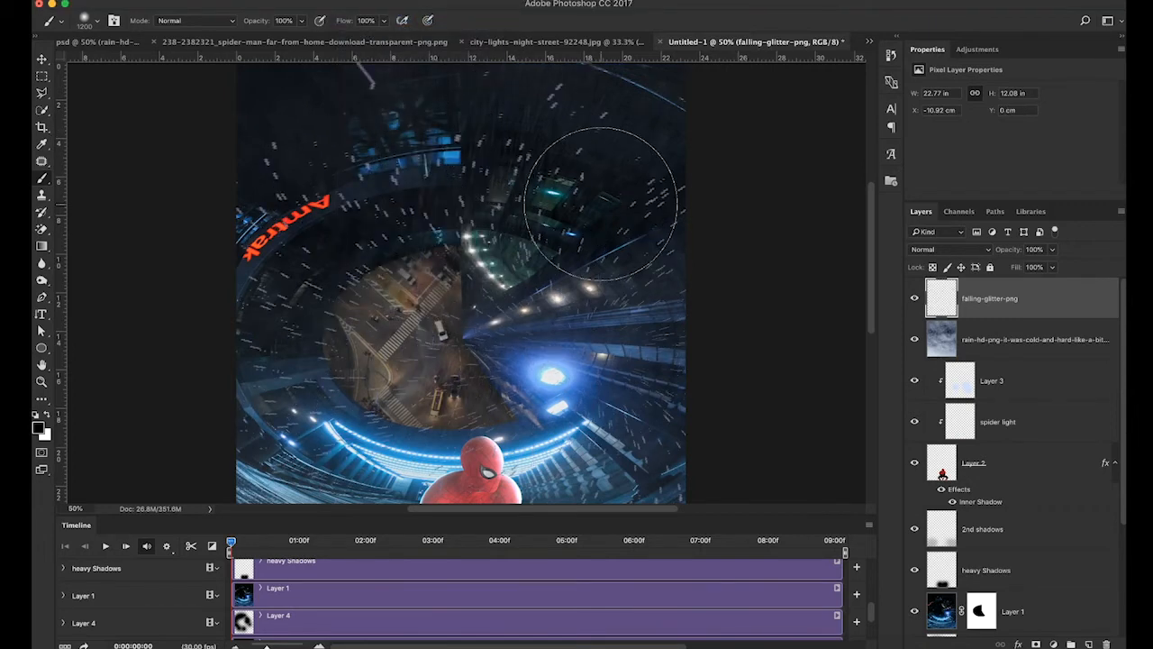
# Step: Move the falling-glitter-png layer left and slightly up, to X -14.98 cm and Y -0.48 cm
pyautogui.scroll(3, 601, 203)
pyautogui.scroll(-4, 601, 203)
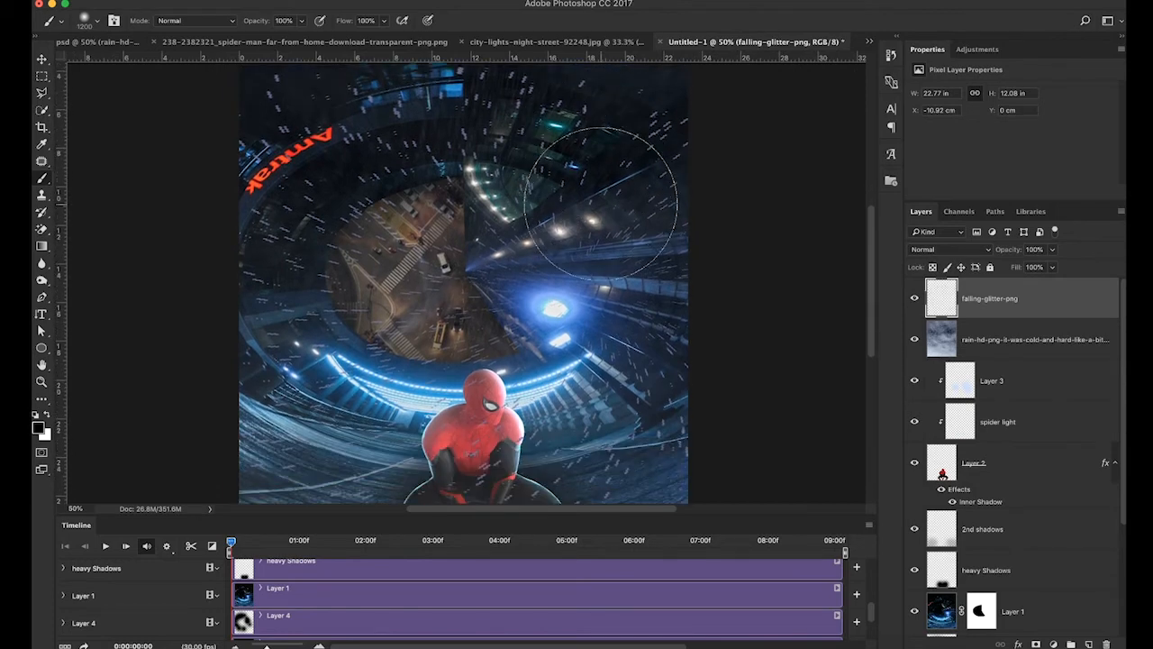
pyautogui.hscroll(-2, 601, 203)
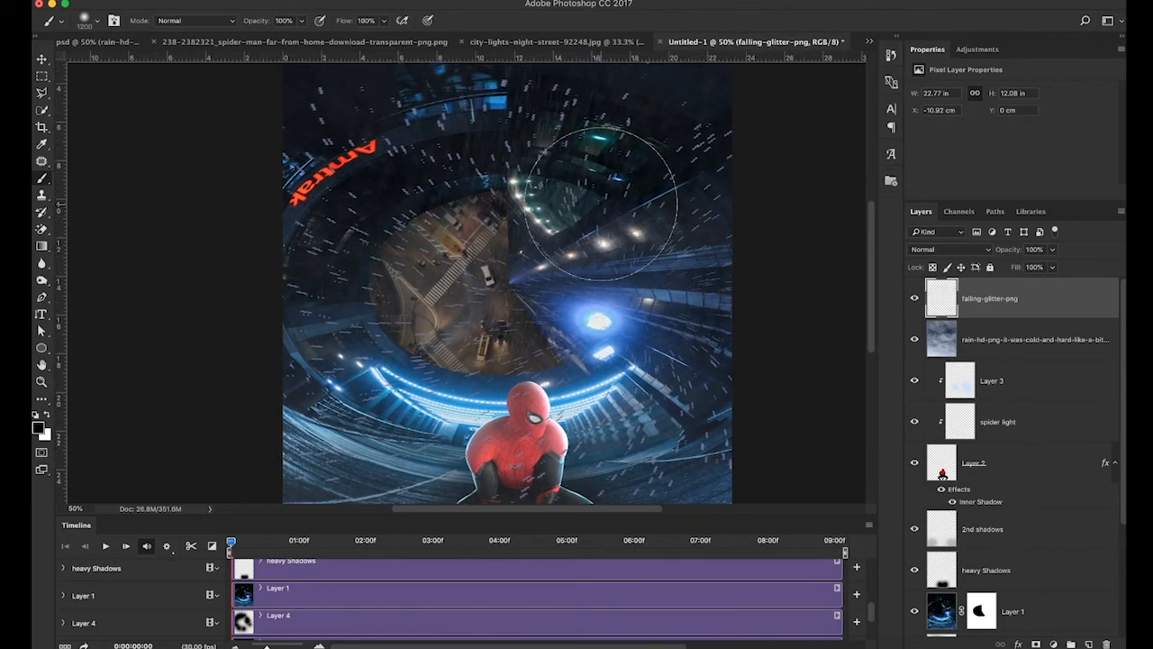
pyautogui.press('v')
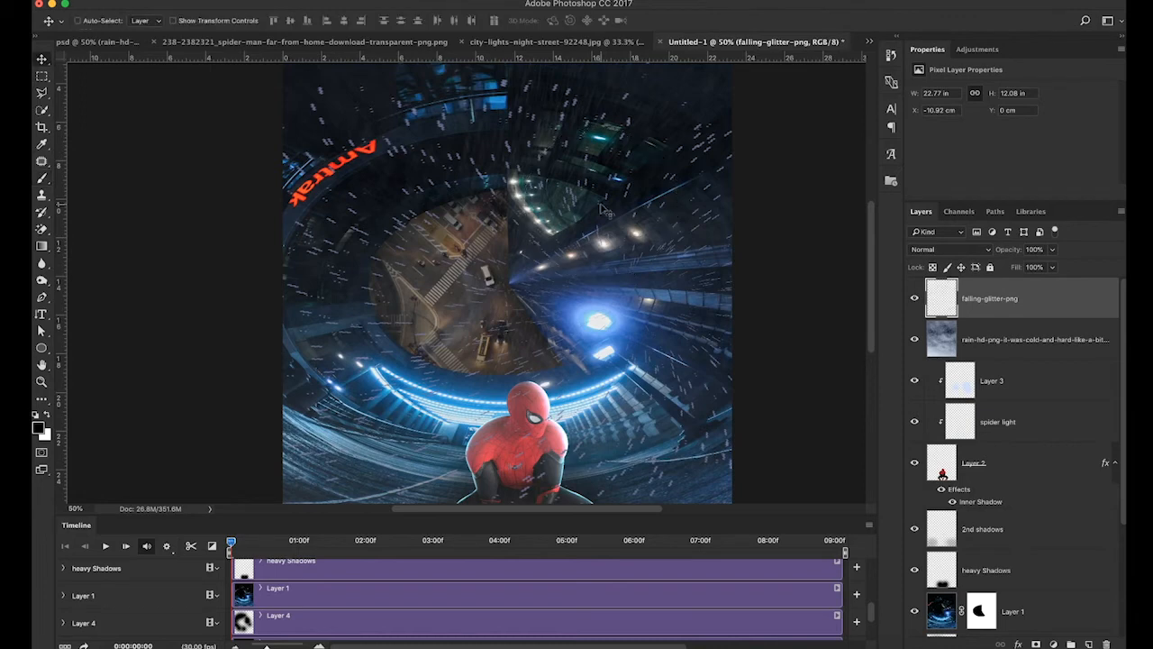
pyautogui.moveTo(666, 221); pyautogui.dragTo(582, 209)
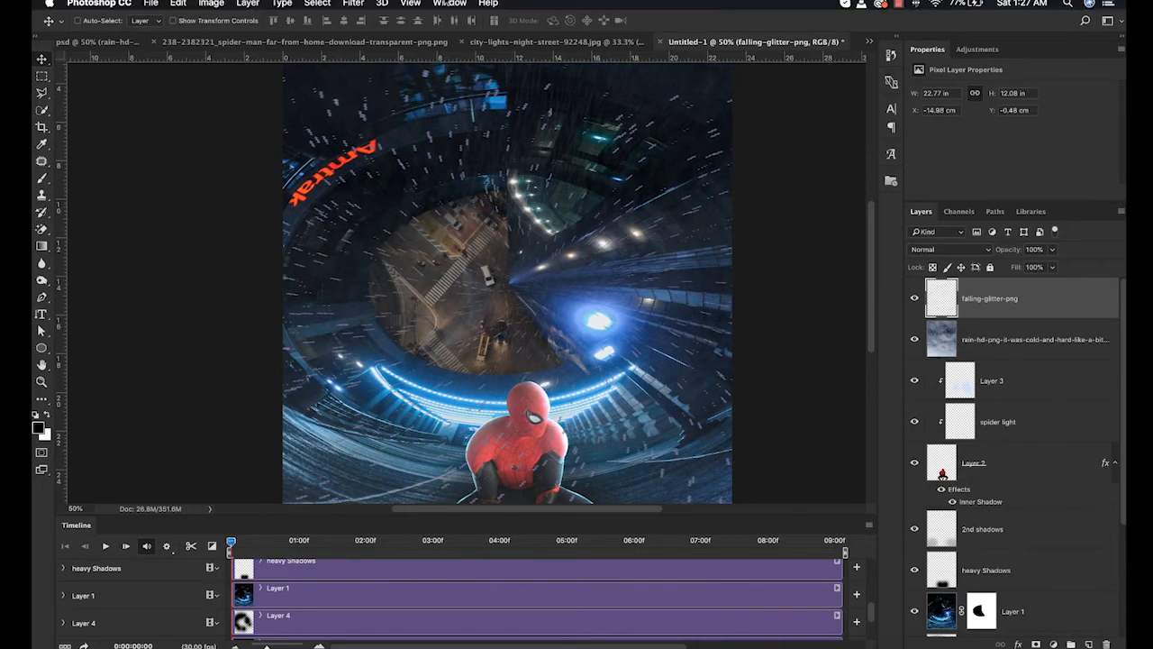
# Step: Apply a Zoom Radial Blur of 25 at Good quality to the falling-glitter-png layer, and lower the layer's opacity to 64%
pyautogui.click(353, 5)
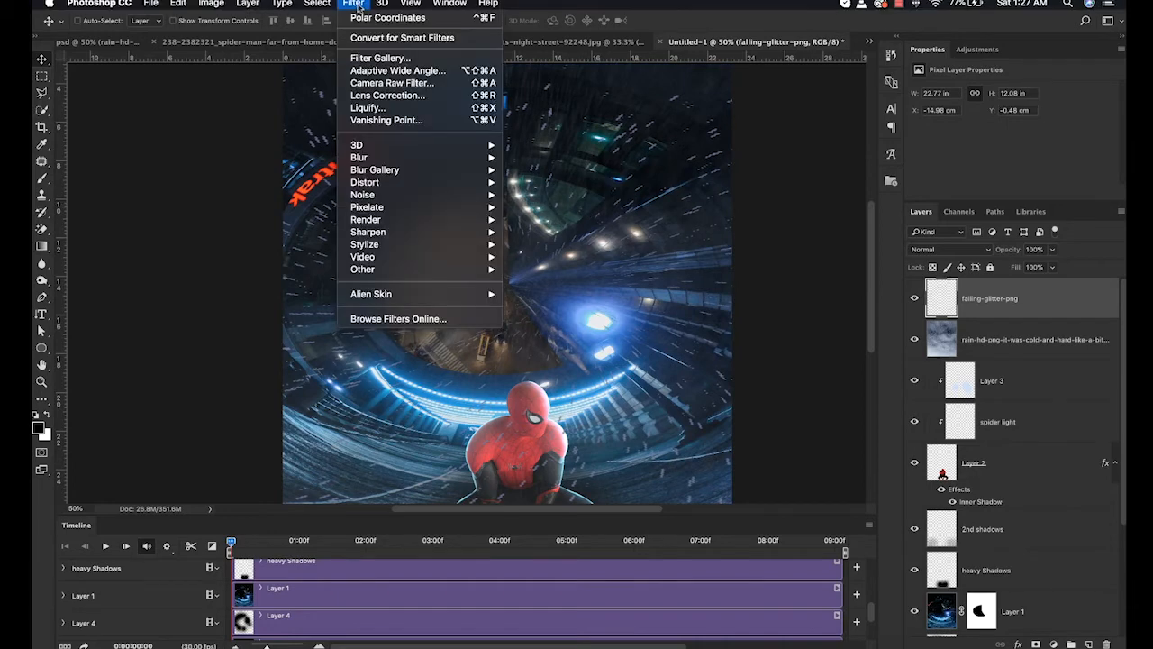
pyautogui.moveTo(433, 149)
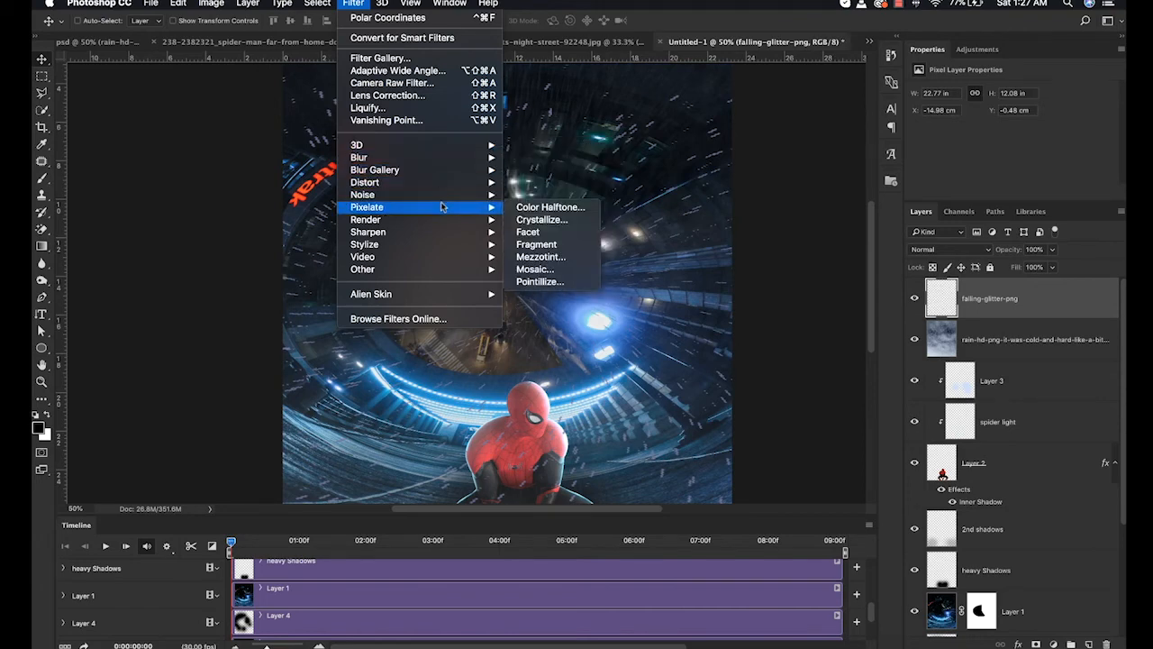
pyautogui.moveTo(442, 223)
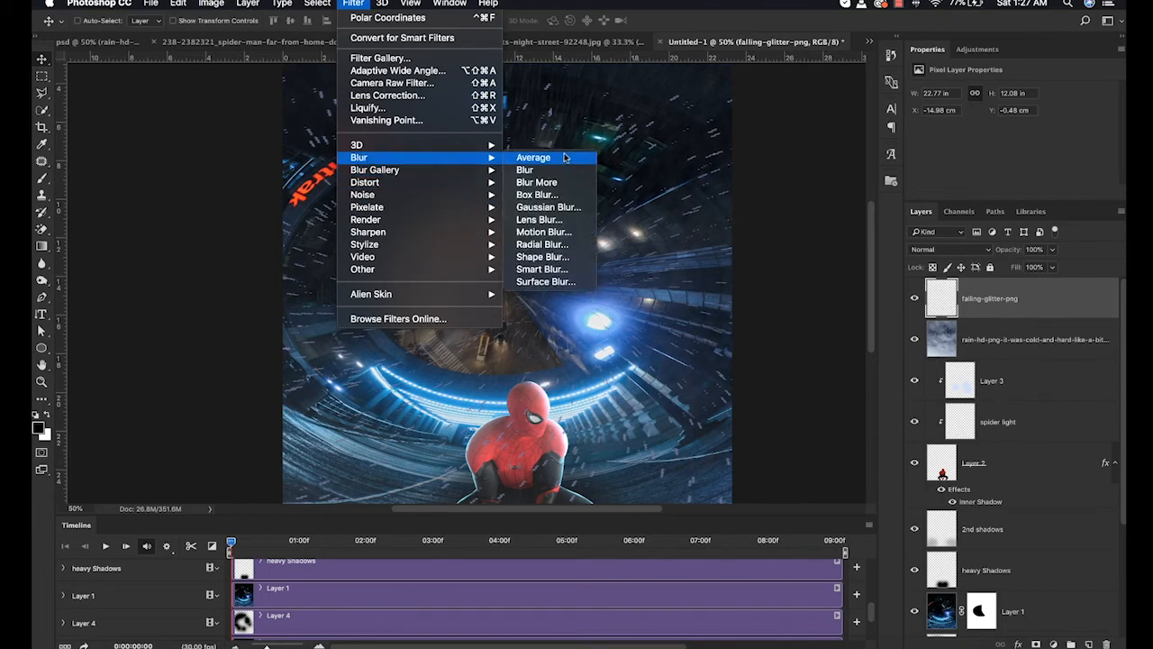
pyautogui.click(546, 244)
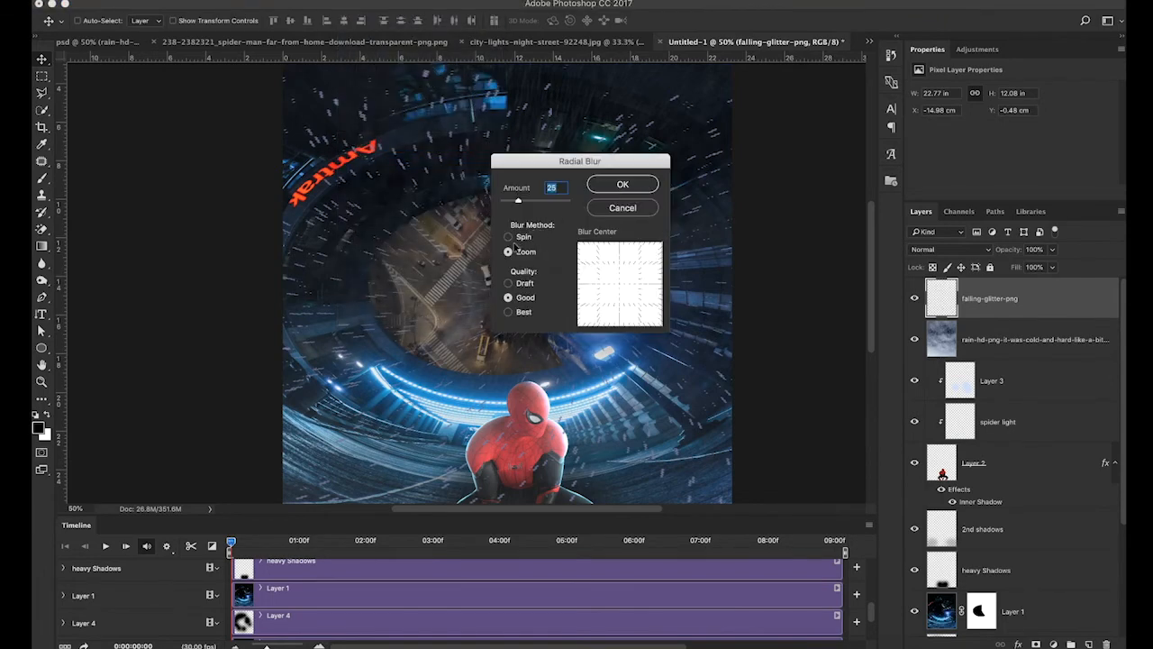
pyautogui.click(508, 237)
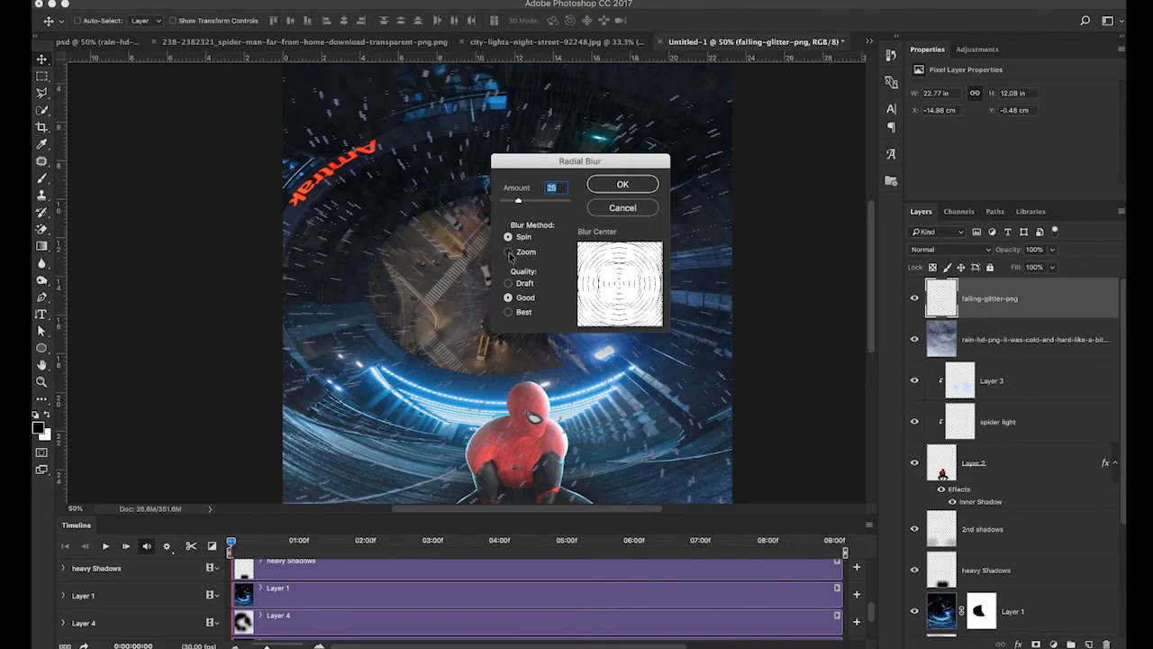
pyautogui.click(509, 253)
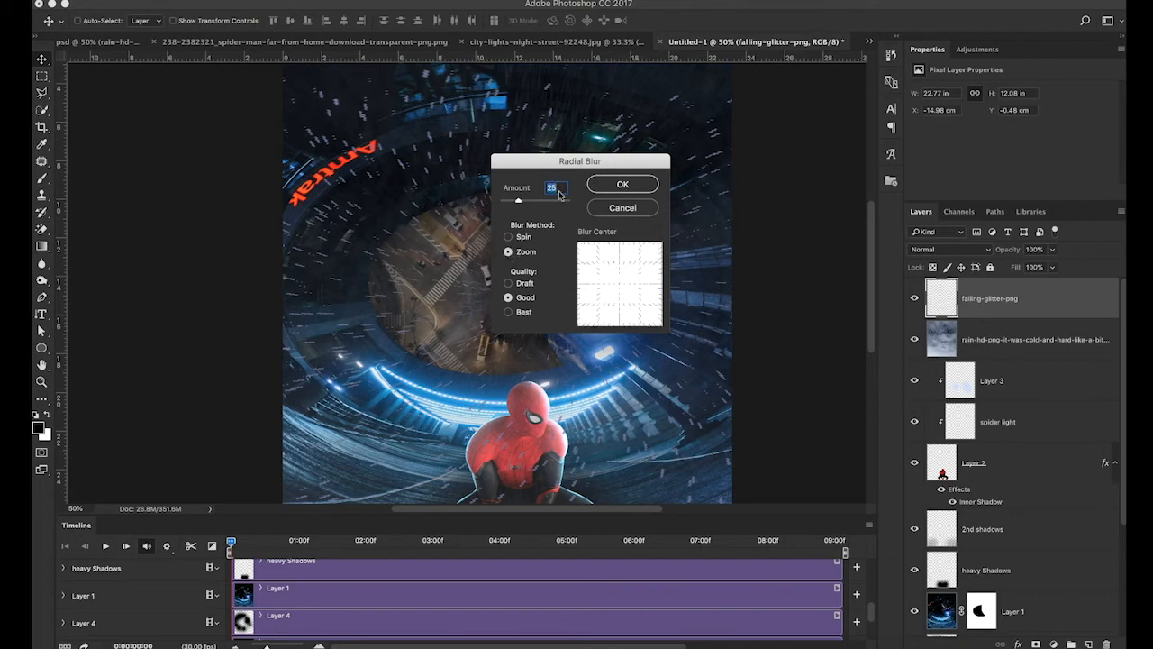
pyautogui.click(623, 185)
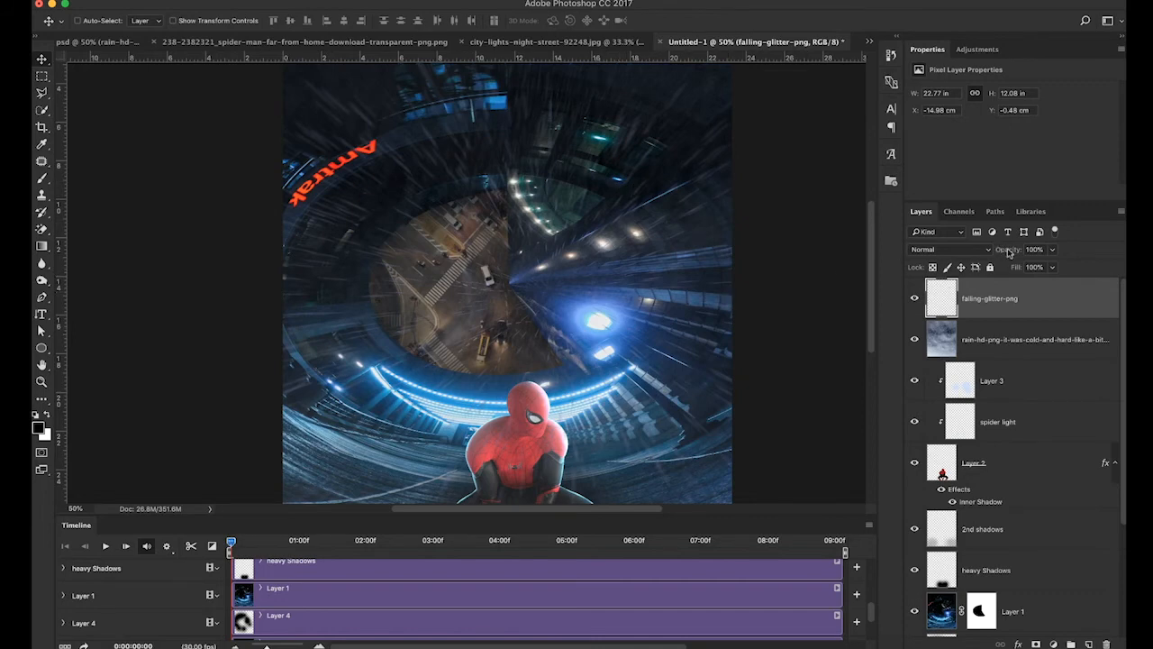
pyautogui.moveTo(1006, 252)
pyautogui.mouseDown()
pyautogui.moveTo(1027, 253)
pyautogui.moveTo(998, 250)
pyautogui.mouseUp()
pyautogui.press('super+minus')
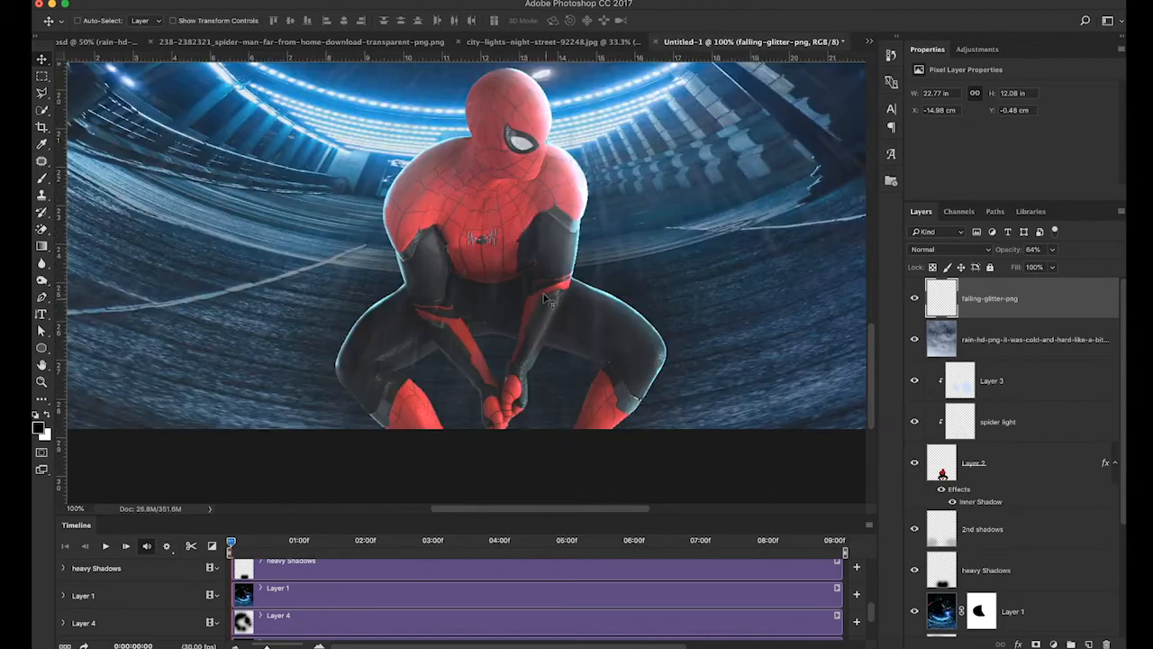
# Step: Add a new layer directly above Spider-Man's Layer 2, clipped to it
pyautogui.press('super+1')
pyautogui.click(507, 246)
pyautogui.click(973, 466)
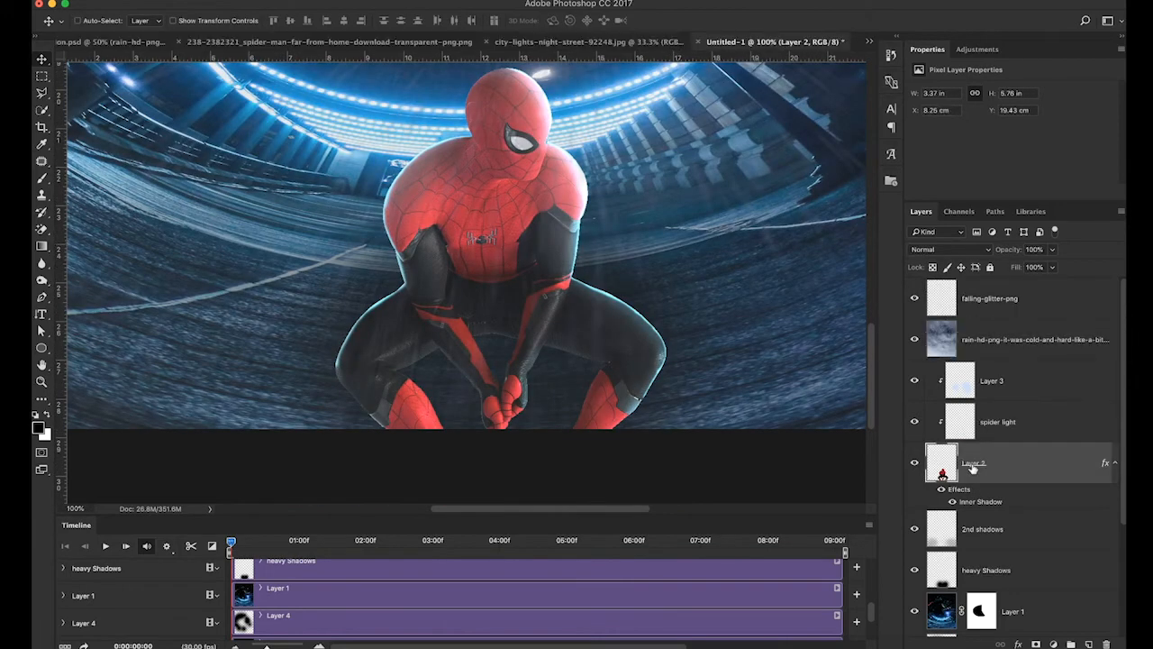
pyautogui.click(1089, 644)
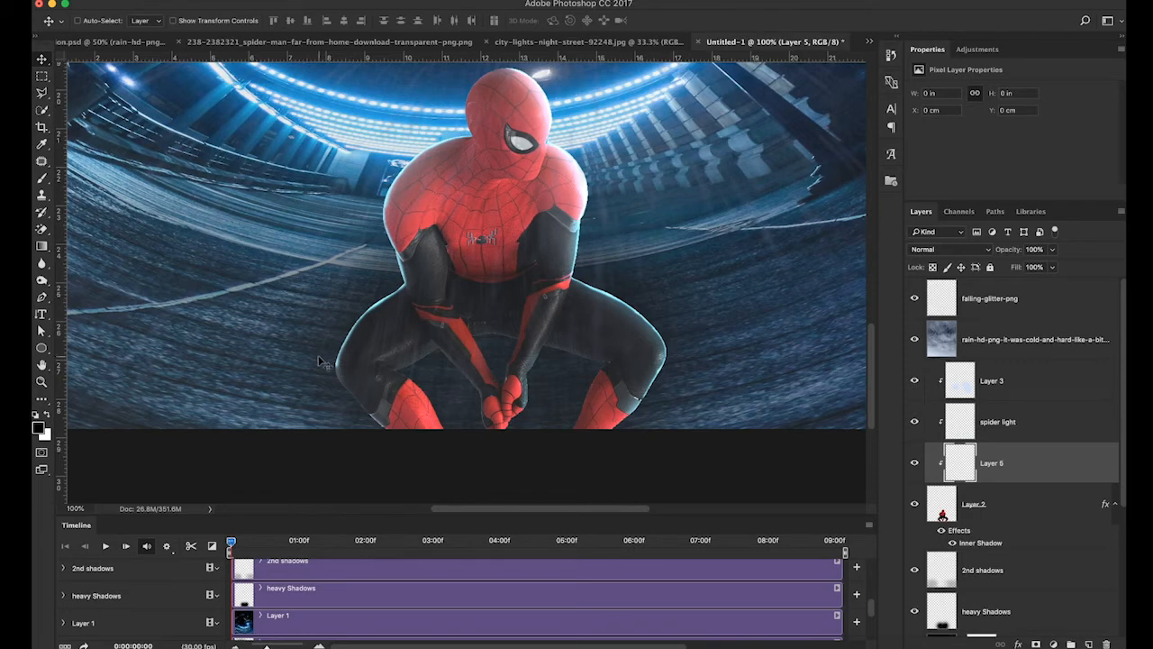
# Step: Try shading Spider-Man's lower body in black with an 800 px soft brush on the clipped layer
pyautogui.press('b')
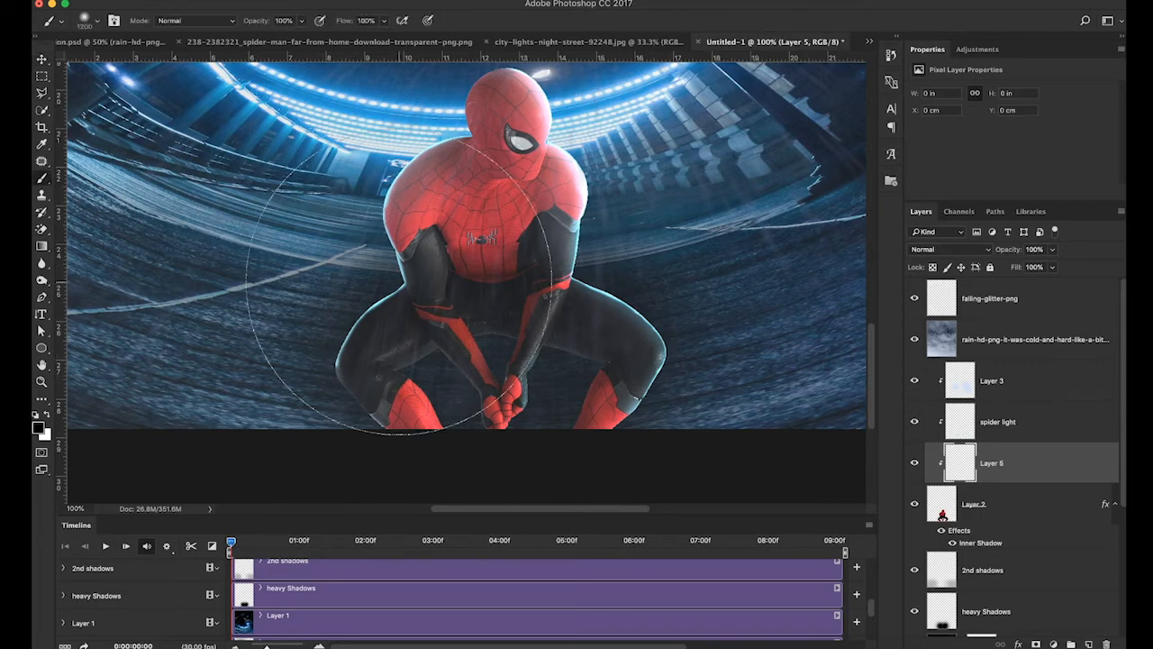
pyautogui.press('[')
pyautogui.press('[')
pyautogui.press('[')
pyautogui.press('[')
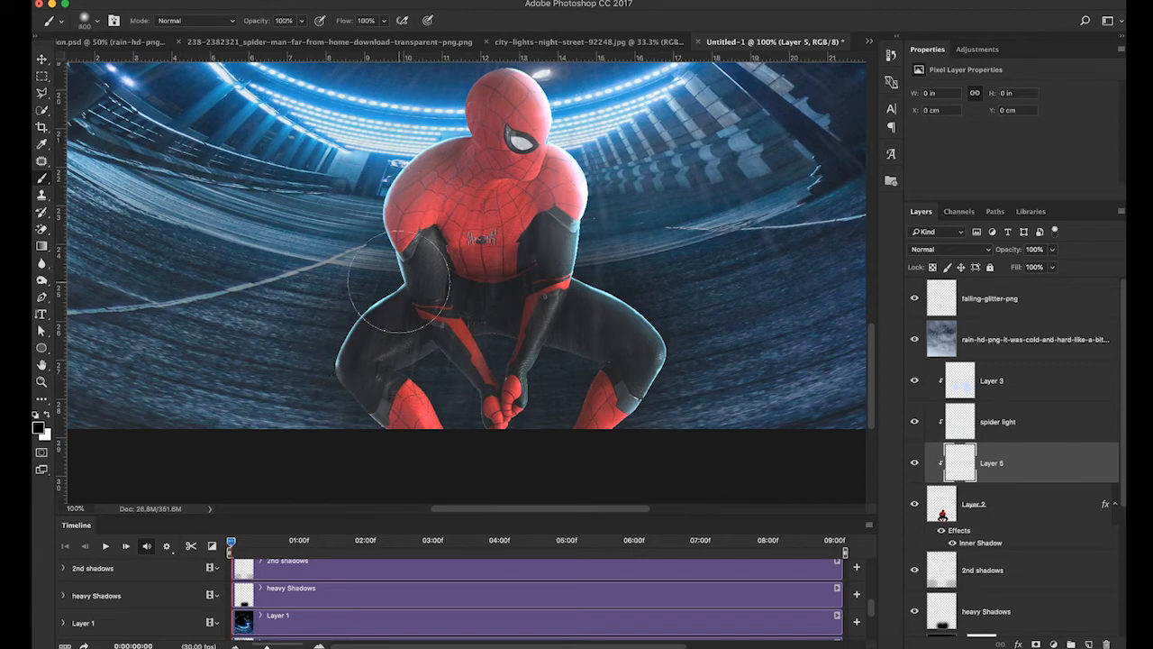
pyautogui.moveTo(442, 329)
pyautogui.mouseDown()
pyautogui.moveTo(415, 406)
pyautogui.moveTo(433, 360)
pyautogui.moveTo(569, 365)
pyautogui.mouseUp()
pyautogui.press('super+z')
# Step: Shade the inner sides of both of Spider-Man's lower legs in black with a 200 px brush at 49% opacity
pyautogui.press('[')
pyautogui.press('[')
pyautogui.press('[')
pyautogui.press('[')
pyautogui.press('[')
pyautogui.press('[')
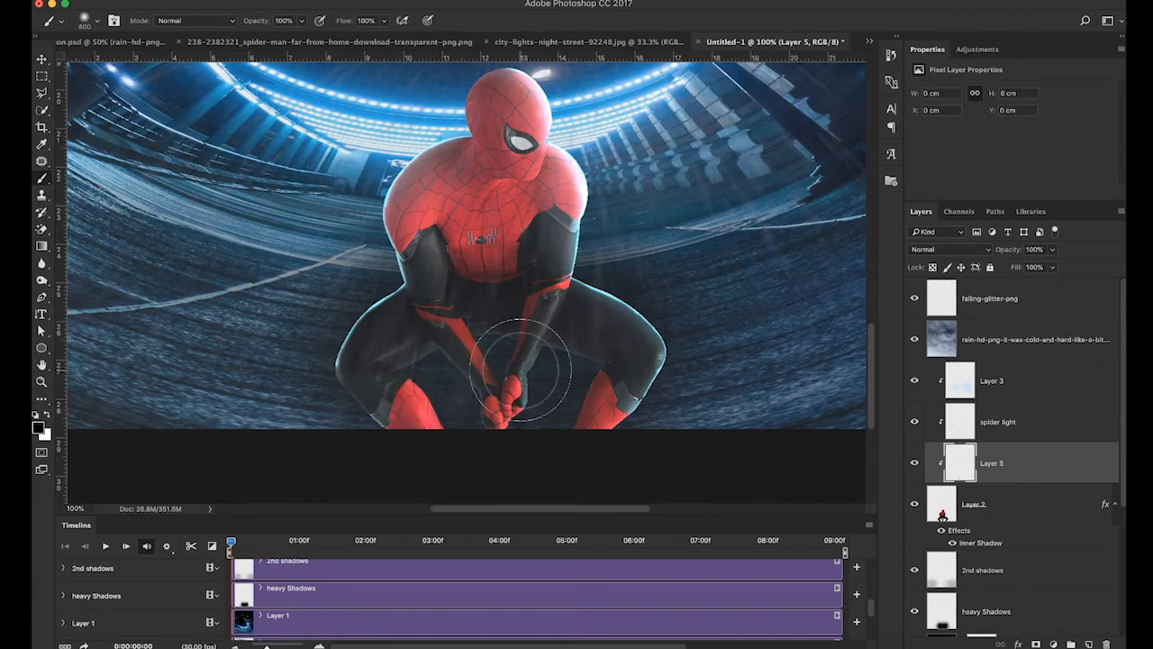
pyautogui.press('[')
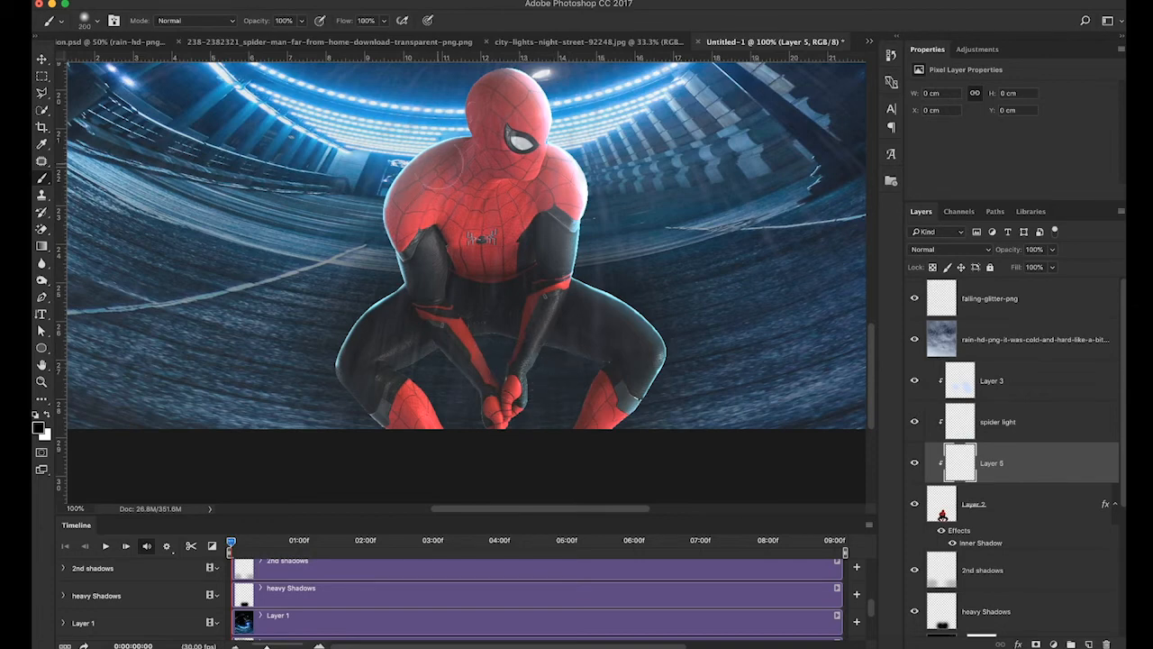
pyautogui.moveTo(256, 22); pyautogui.dragTo(224, 23)
pyautogui.click(564, 385)
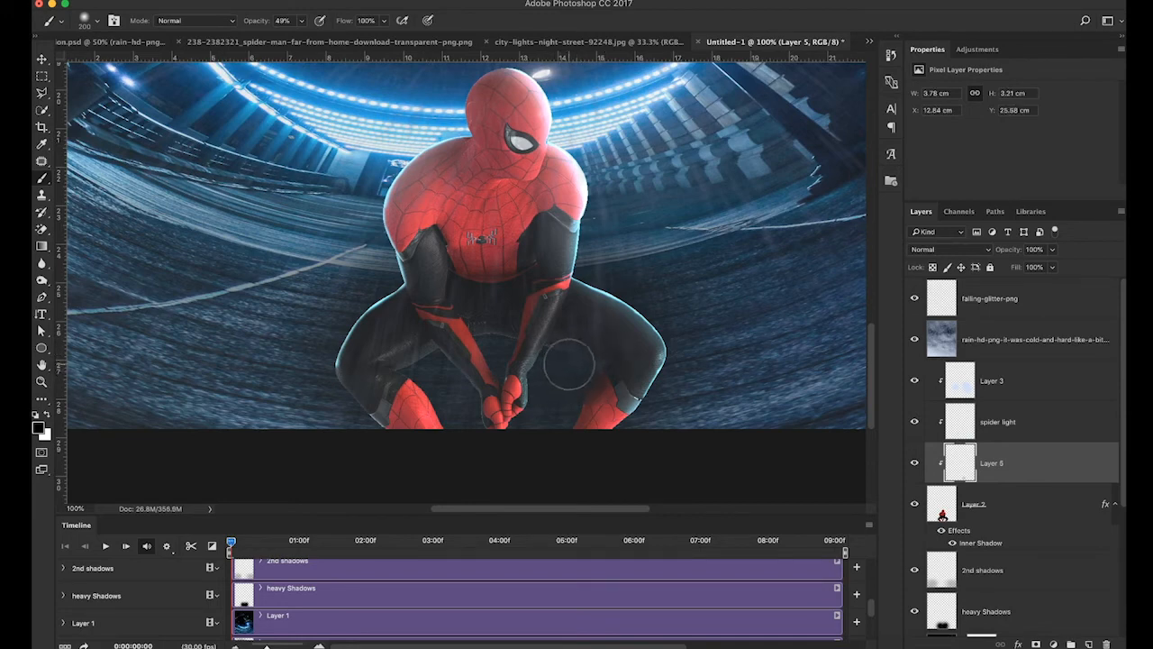
pyautogui.click(420, 383)
# Step: Darken Spider-Man's chest with a 300 px brush at 49% opacity, and touch up one lower leg at 22% opacity
pyautogui.press(']')
pyautogui.press(']')
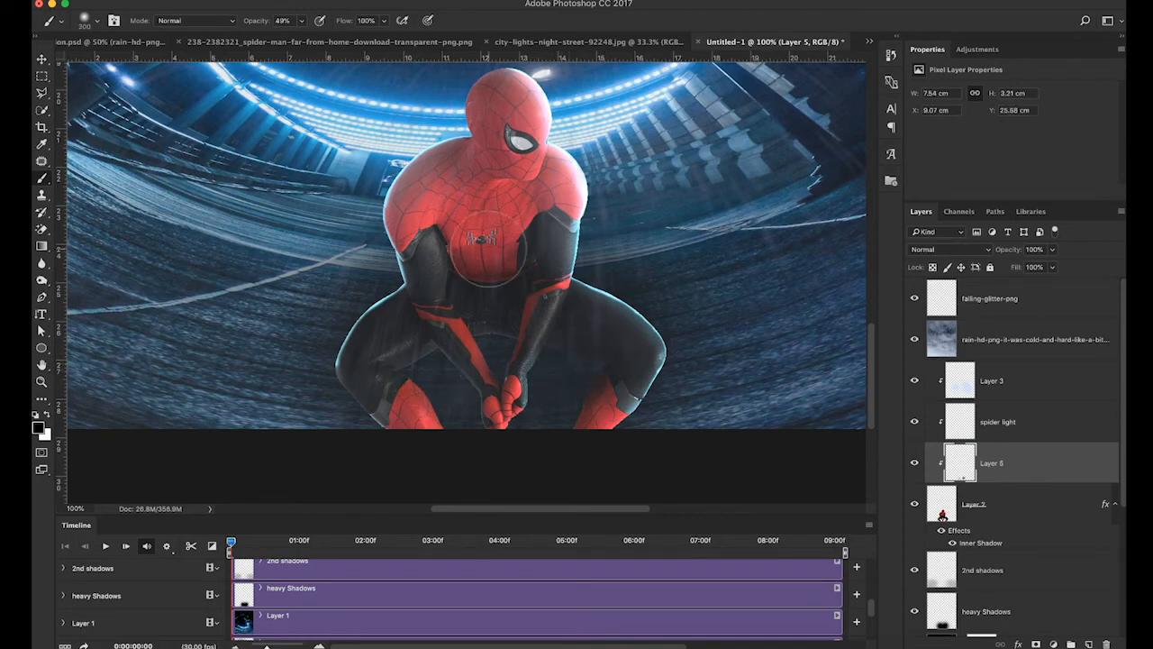
pyautogui.click(489, 252)
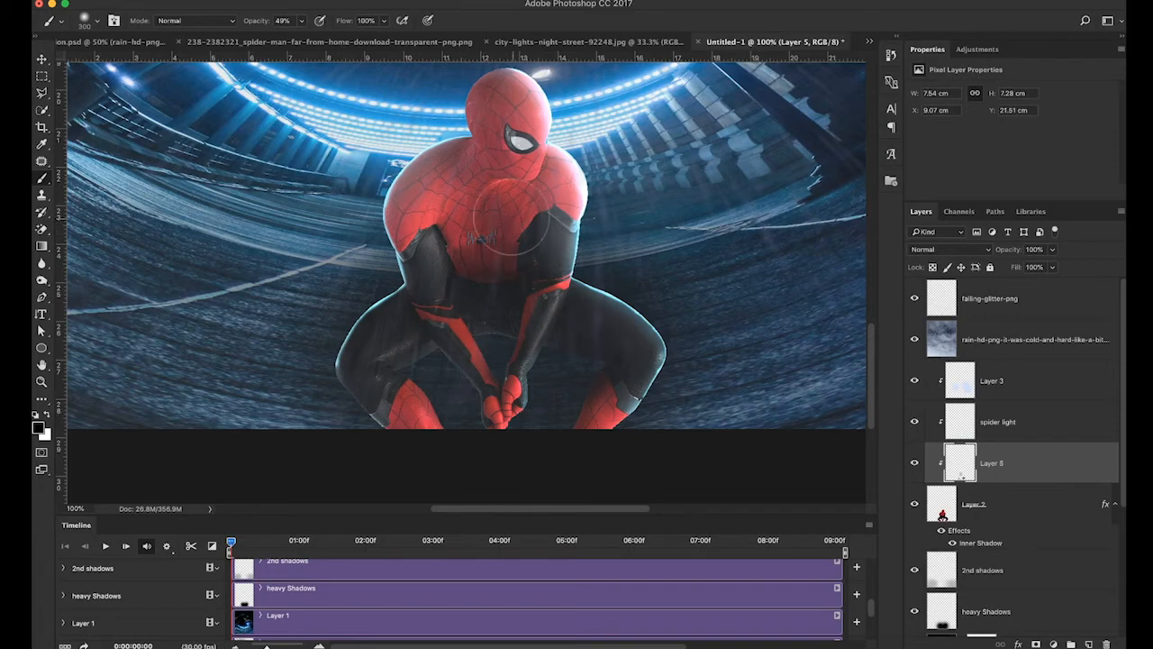
pyautogui.press('2')
pyautogui.press('2')
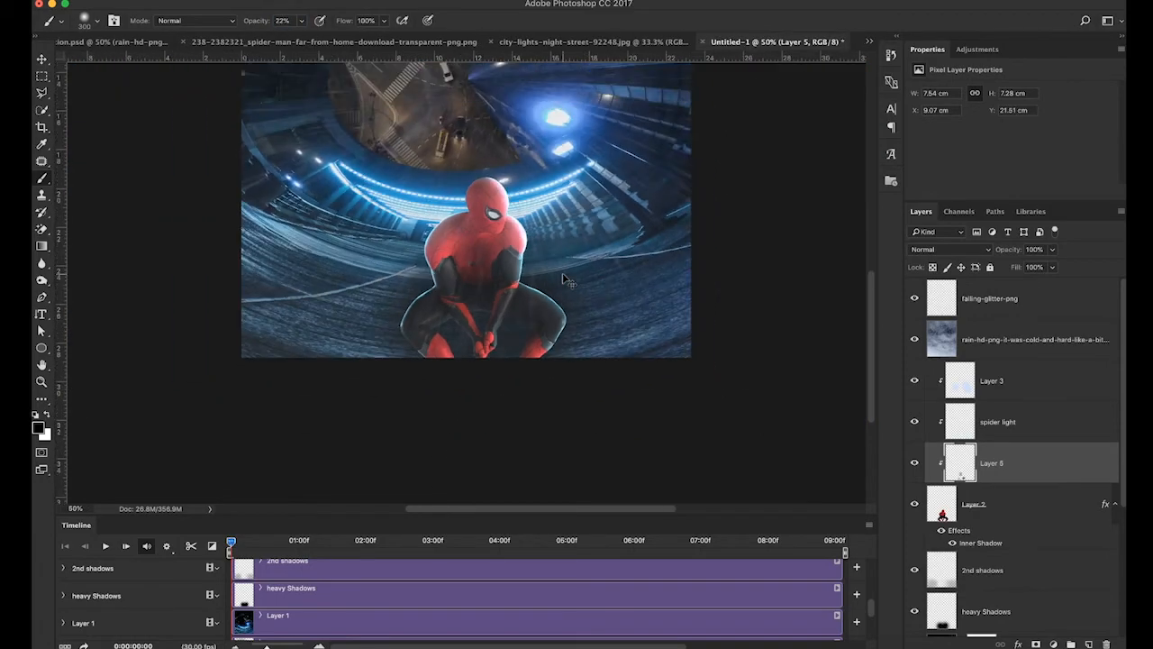
pyautogui.click(418, 383)
# Step: Set the brush to 125 px and 17% opacity for fine shading around Spider-Man's arms and legs
pyautogui.press('[')
pyautogui.press('[')
pyautogui.press('[')
pyautogui.press('[')
pyautogui.press('[')
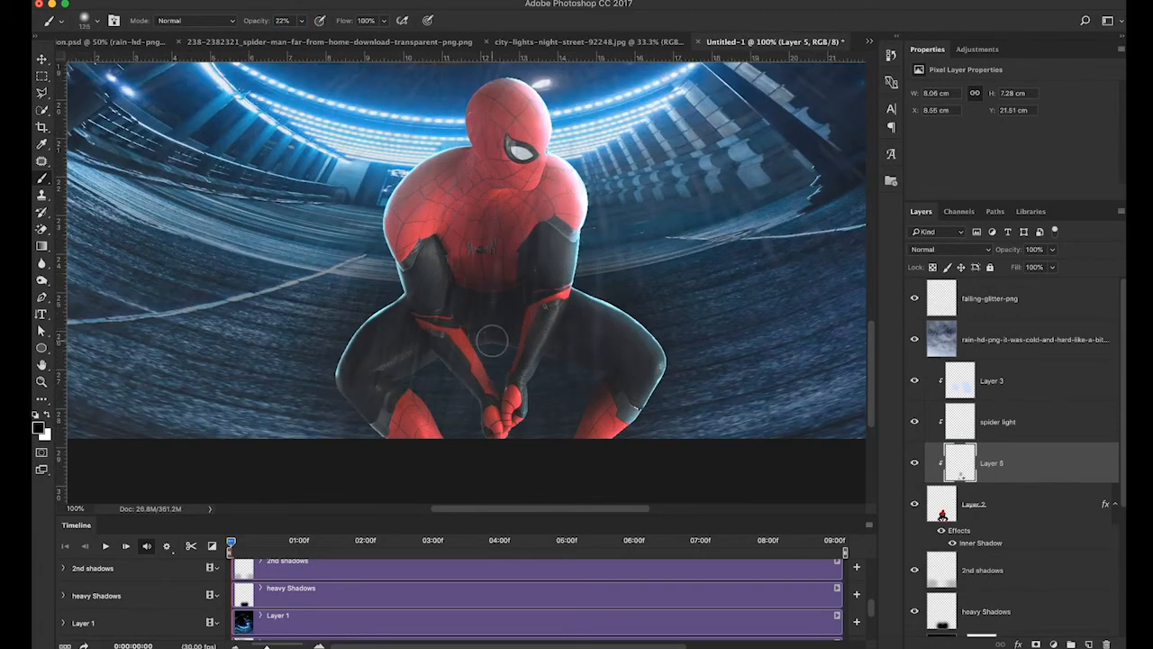
pyautogui.press('super+plus')
pyautogui.press('5')
pyautogui.press('7')
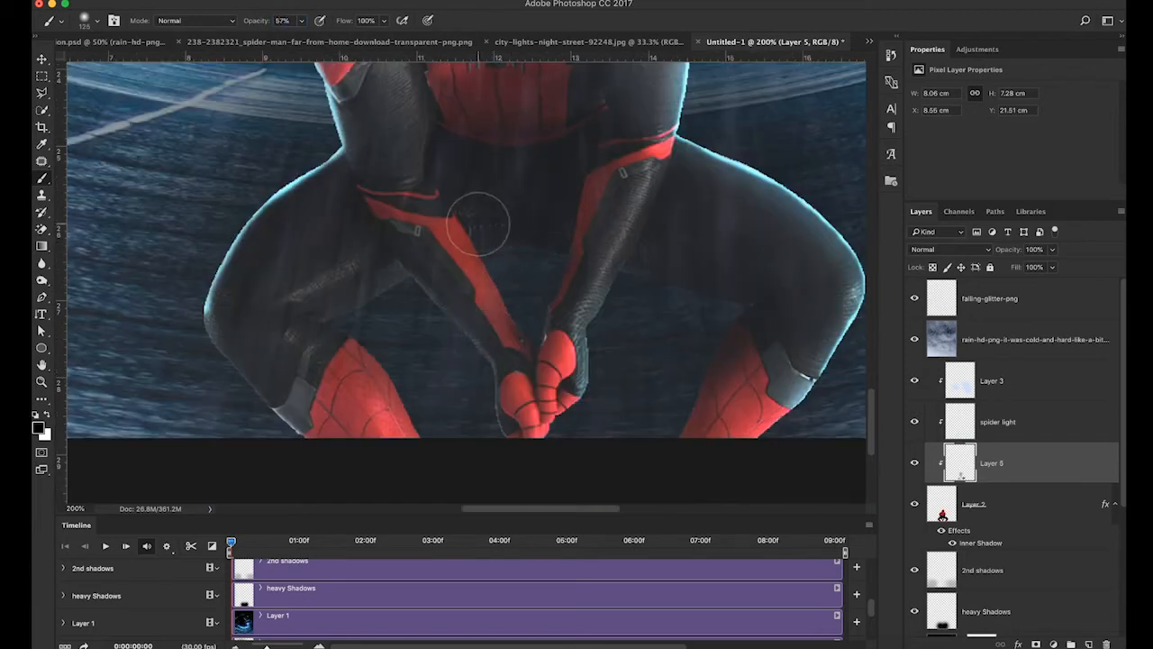
pyautogui.press('1')
pyautogui.press('7')
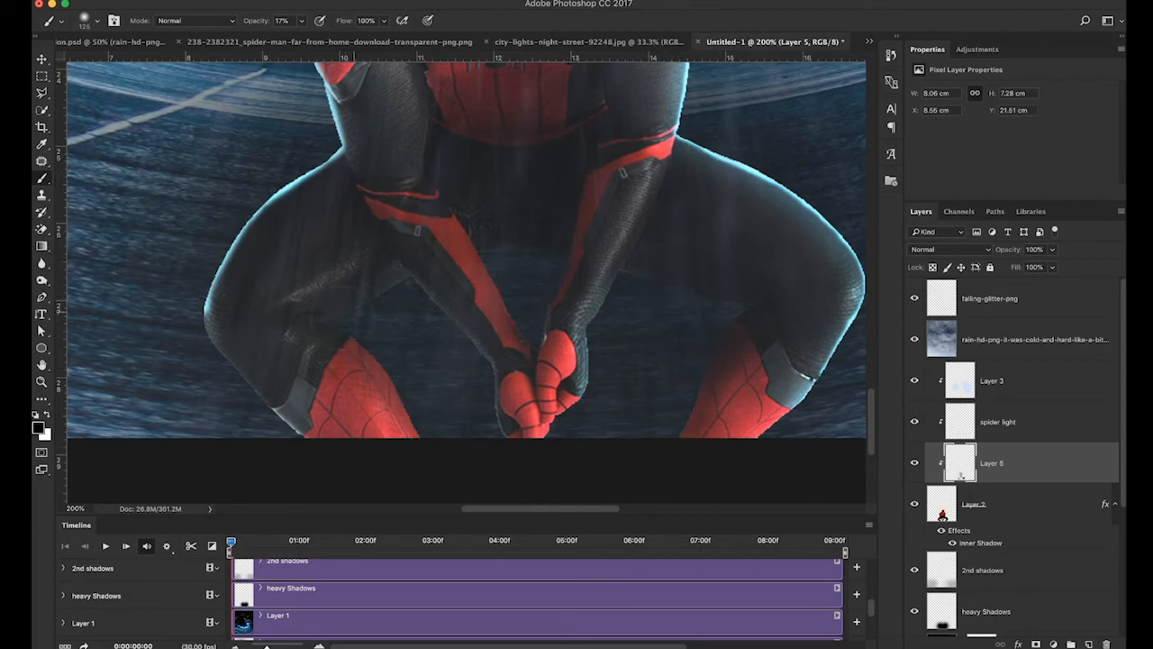
# Step: Raise the opacity of the heavy Shadows layer to 93%
pyautogui.scroll(-3, 975, 501)
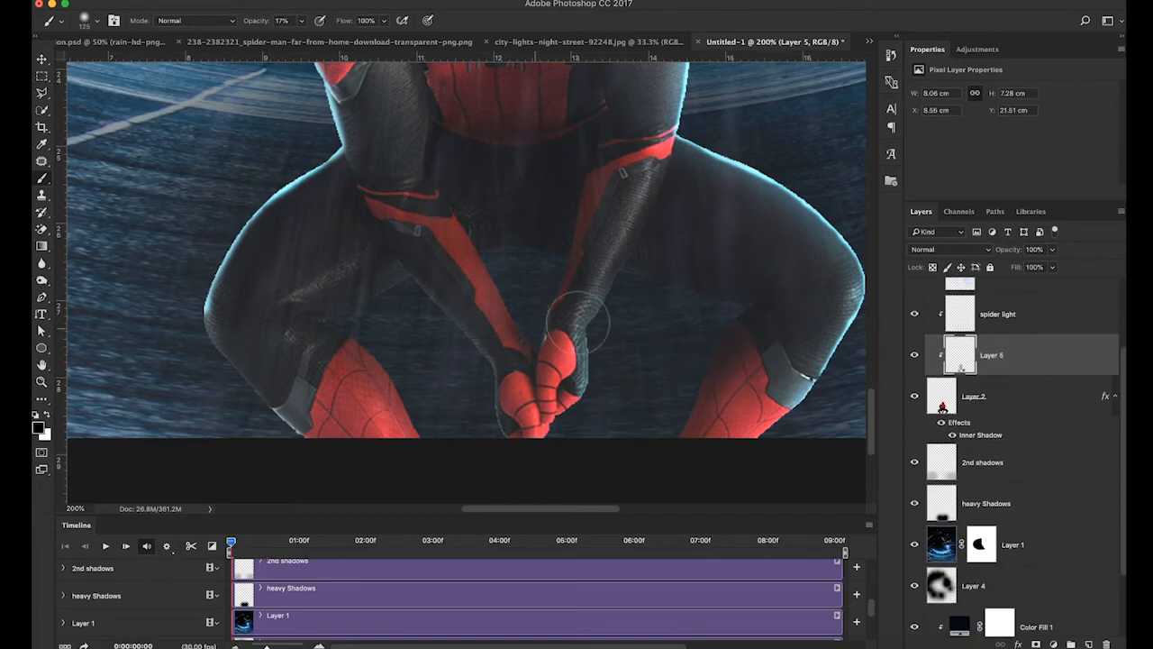
pyautogui.click(996, 463)
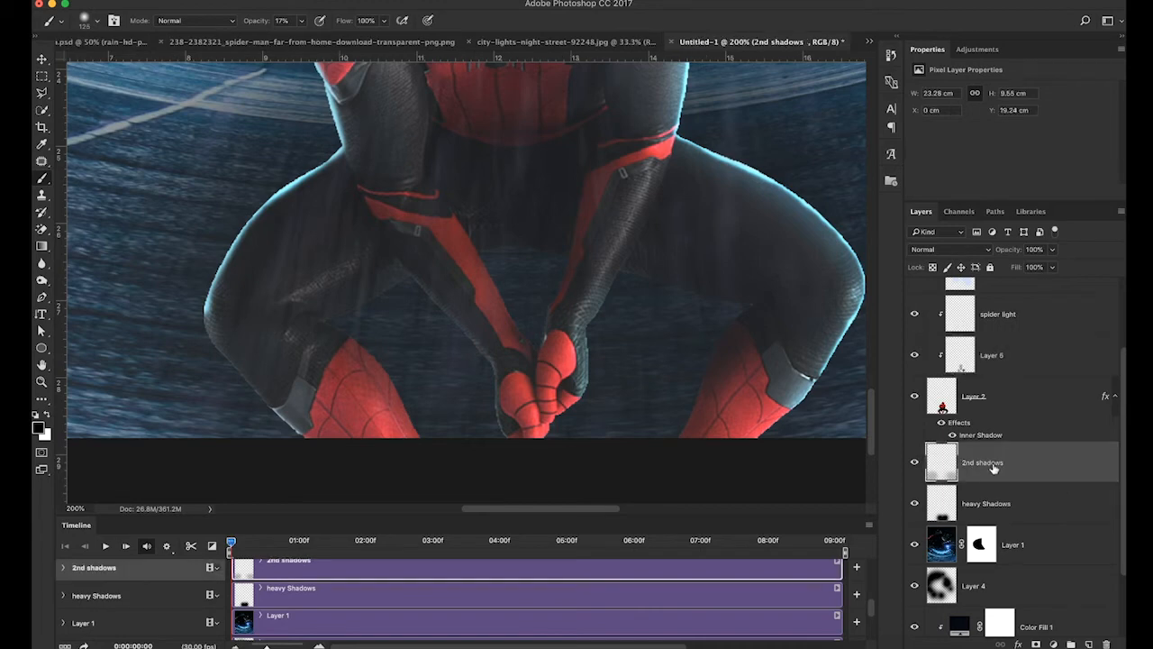
pyautogui.click(971, 505)
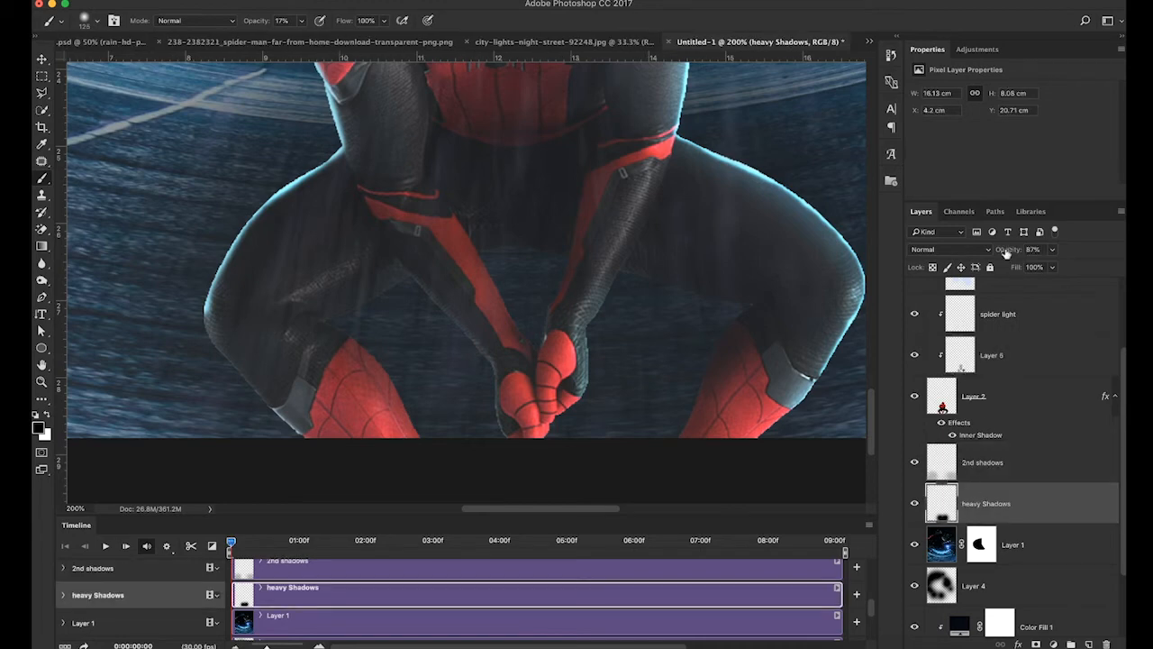
pyautogui.moveTo(1006, 253); pyautogui.dragTo(1008, 254)
pyautogui.press('super+minus')
pyautogui.press('super+minus')
pyautogui.press('super+minus')
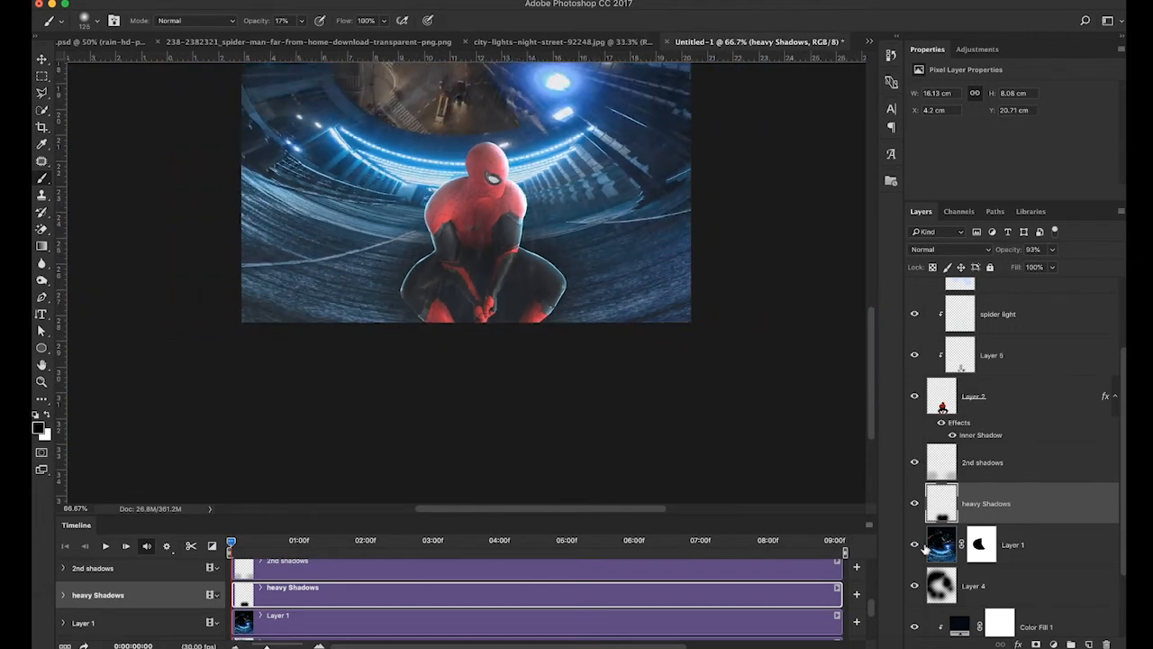
# Step: Fine-tune the heavy Shadows layer's opacity while judging it against the whole composition
pyautogui.press('super+minus')
pyautogui.press('super+plus')
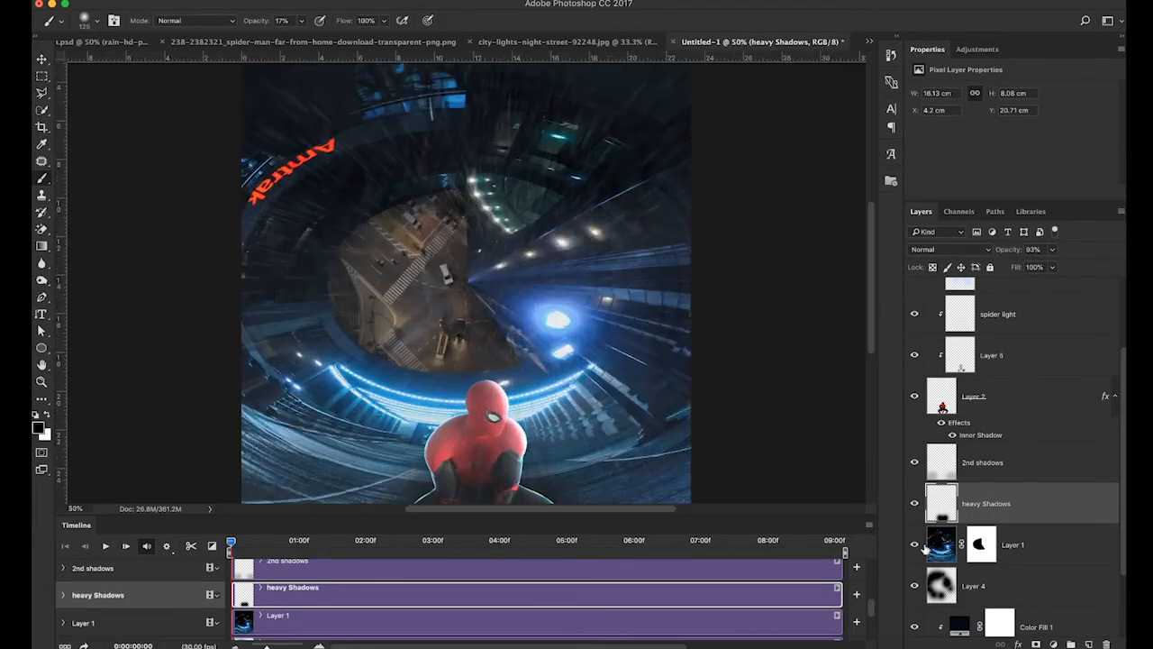
pyautogui.scroll(-5, 617, 476)
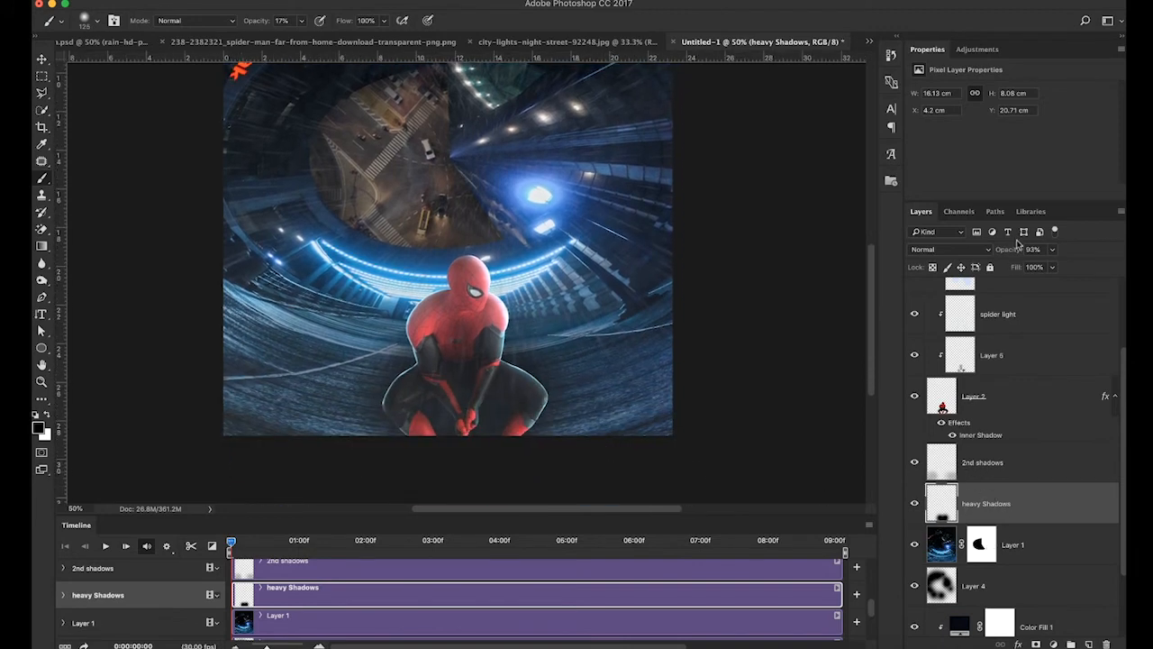
pyautogui.moveTo(1017, 250)
pyautogui.mouseDown()
pyautogui.moveTo(1002, 253)
pyautogui.moveTo(1011, 258)
pyautogui.mouseUp()
pyautogui.moveTo(1013, 256); pyautogui.dragTo(1013, 257)
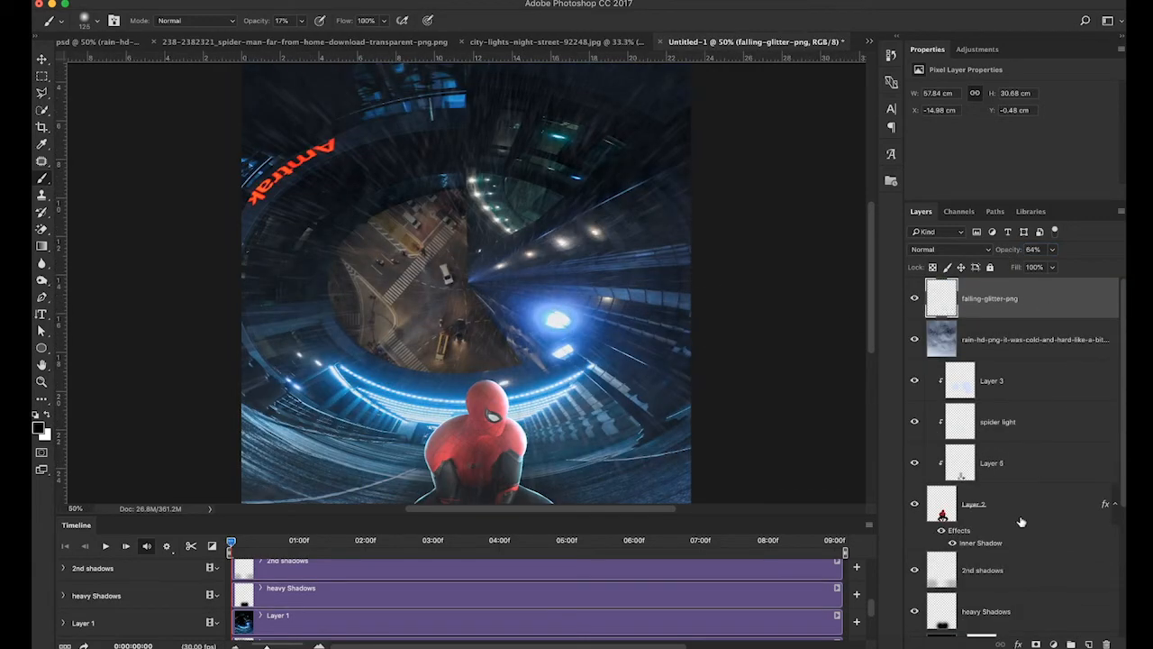
# Step: Add a new layer above the rain and sample the Amtrak sign's orange-red (#fb431c) as the foreground color
pyautogui.click(1088, 644)
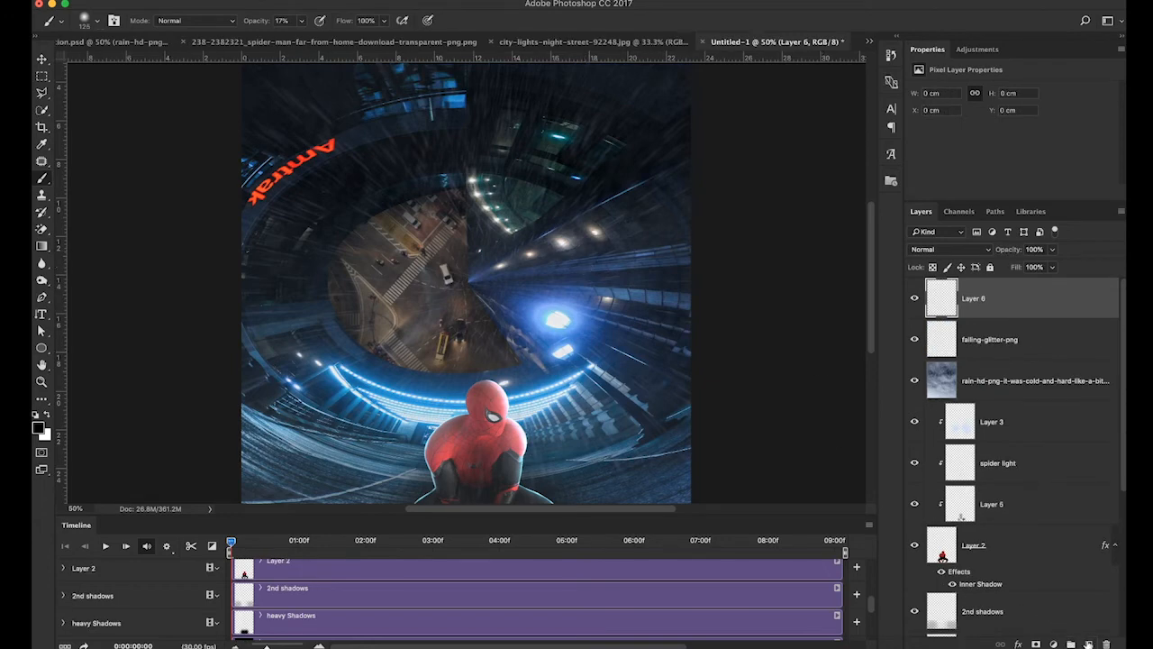
pyautogui.click(39, 430)
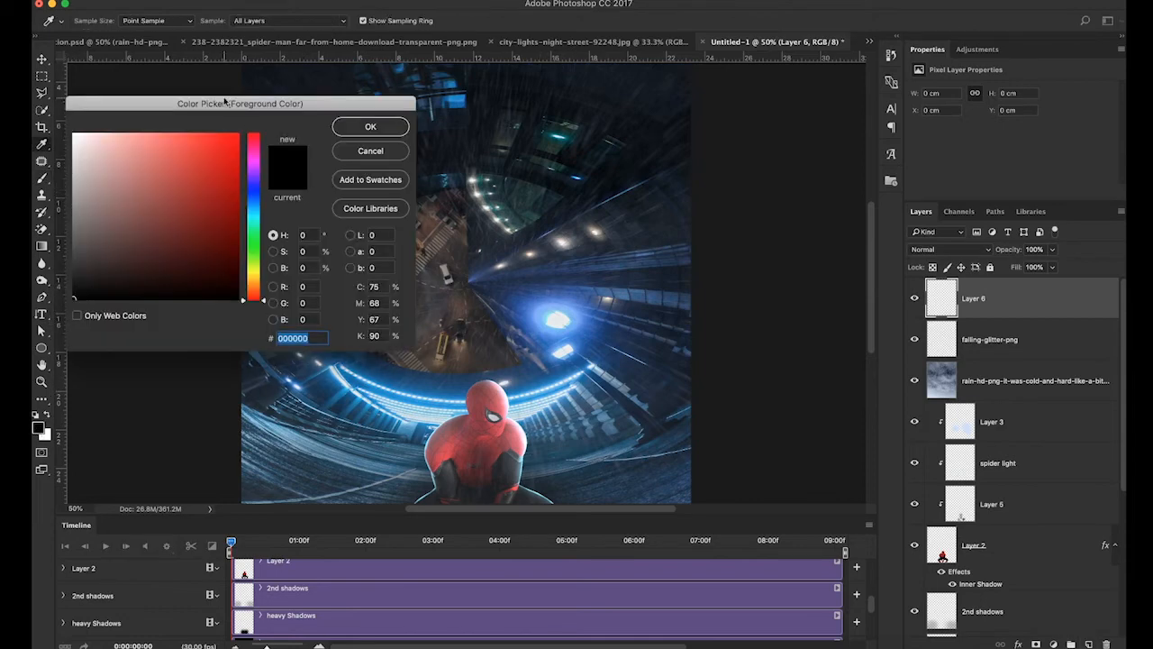
pyautogui.moveTo(227, 105); pyautogui.dragTo(193, 231)
pyautogui.click(323, 144)
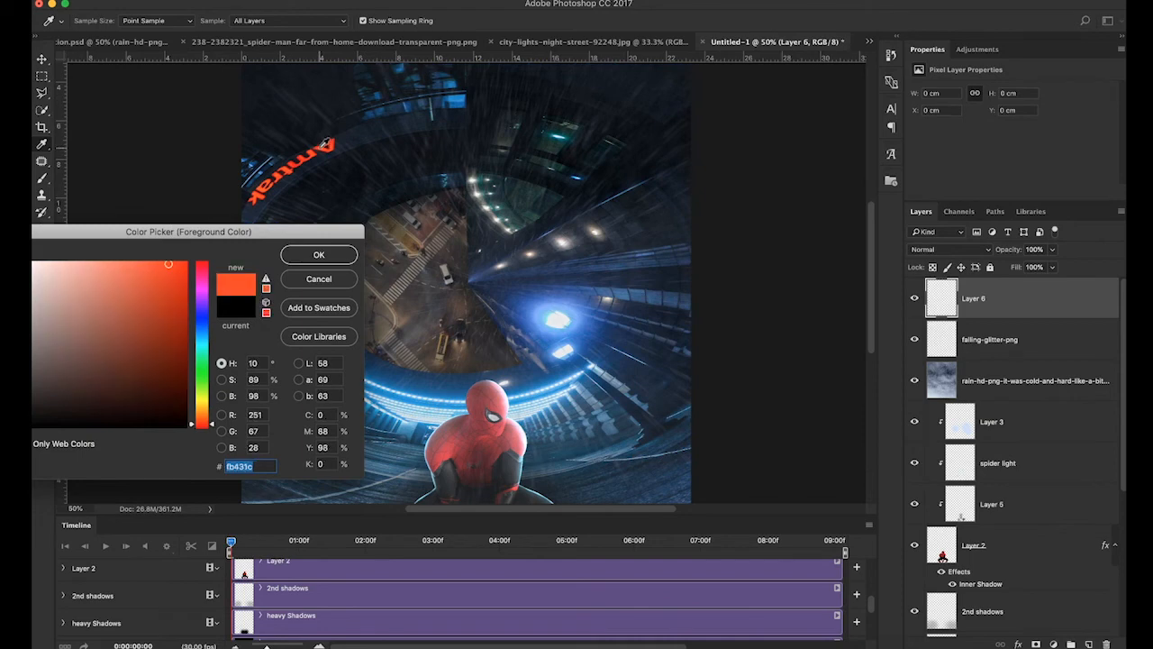
pyautogui.click(317, 256)
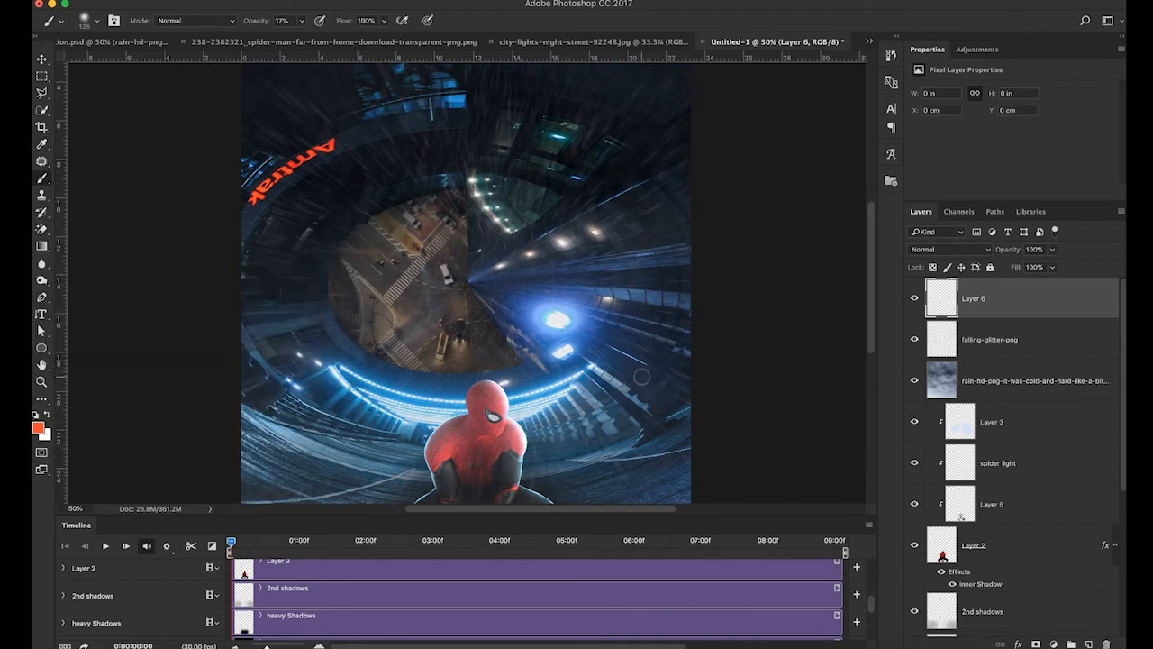
# Step: Paint one soft orange-red glow over the street intersection with a 1500 px brush at 100% opacity
pyautogui.press(']')
pyautogui.press(']')
pyautogui.press(']')
pyautogui.press(']')
pyautogui.press(']')
pyautogui.press(']')
pyautogui.press(']')
pyautogui.press(']')
pyautogui.press(']')
pyautogui.press(']')
pyautogui.press(']')
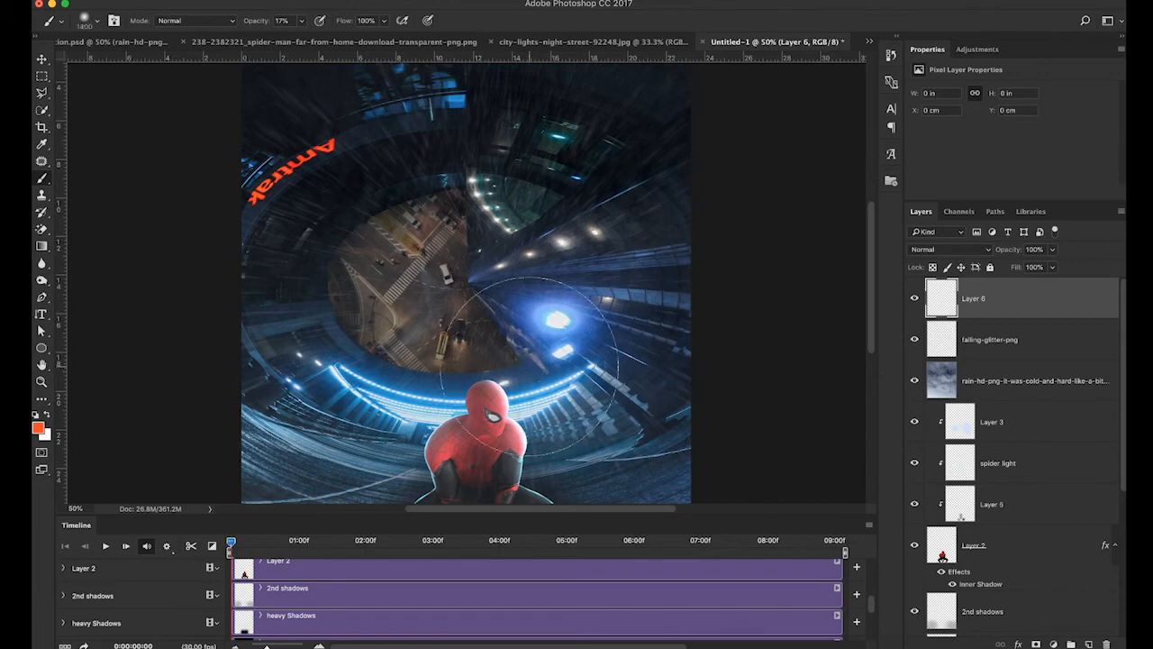
pyautogui.press(']')
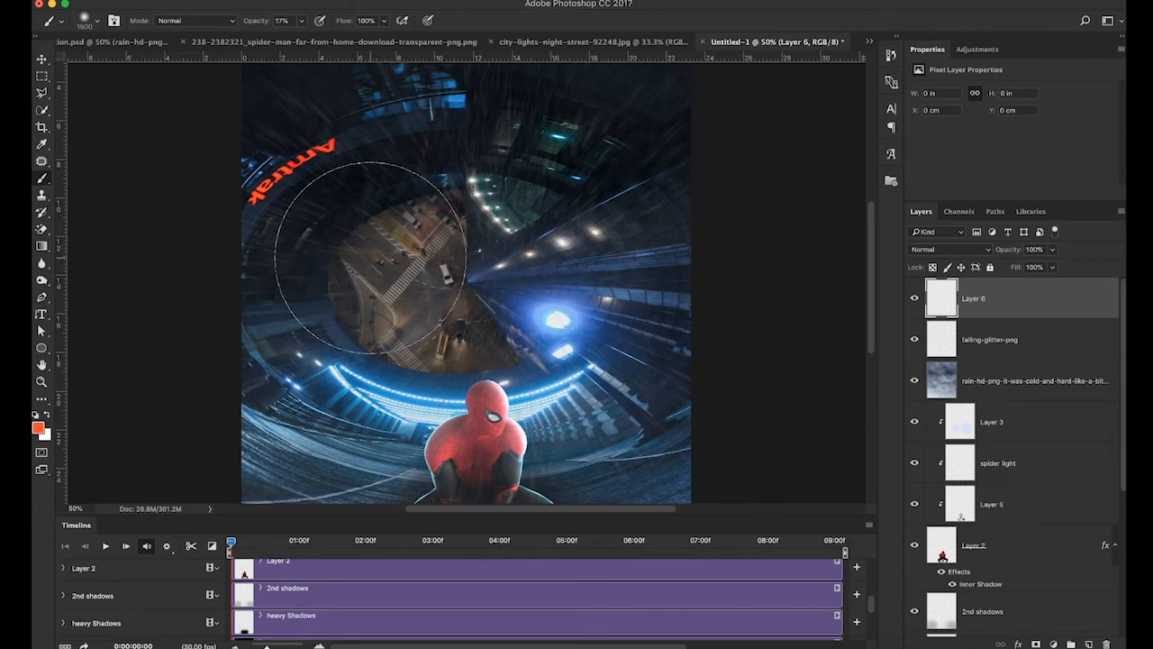
pyautogui.moveTo(356, 261); pyautogui.dragTo(364, 280)
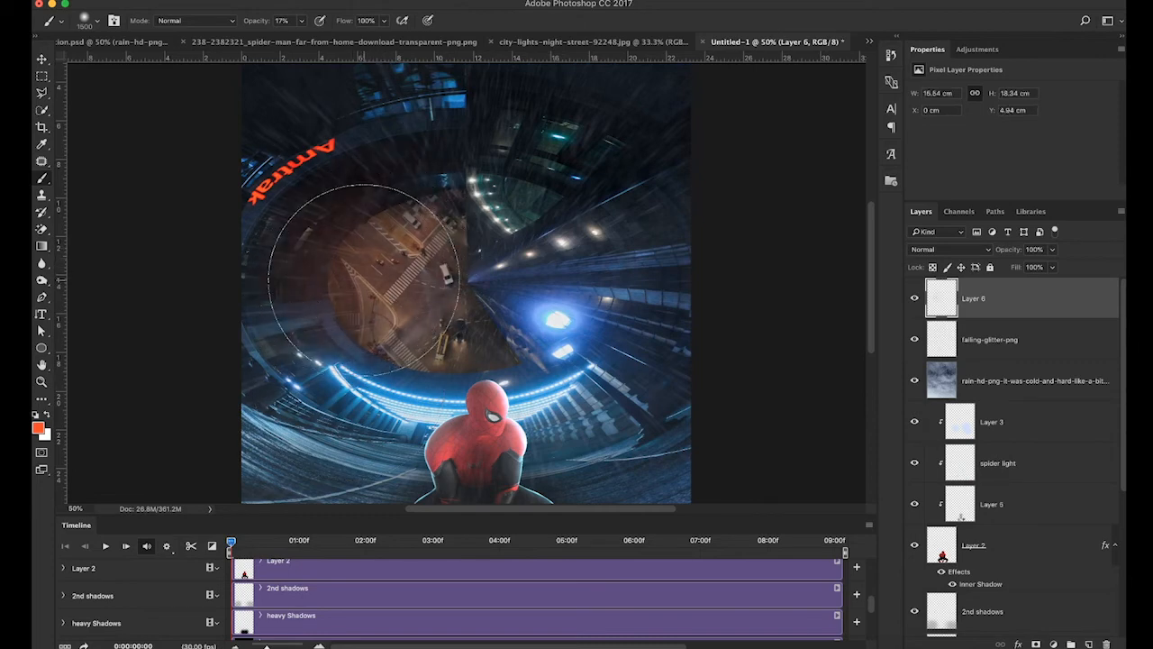
pyautogui.press('super+z')
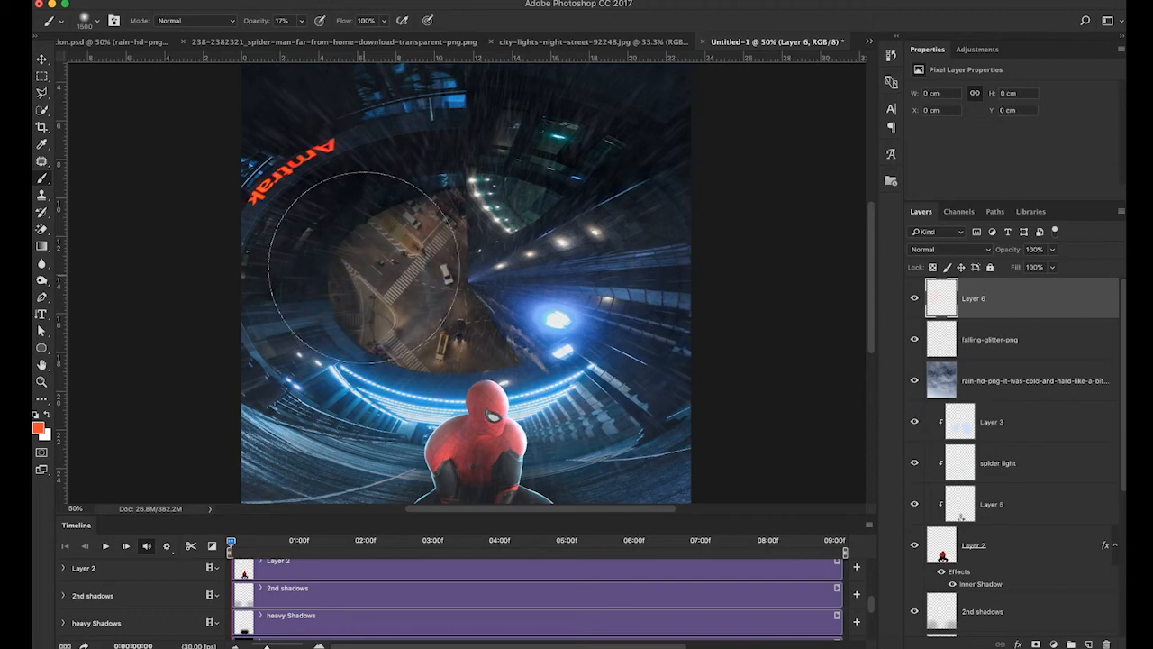
pyautogui.moveTo(263, 25); pyautogui.dragTo(385, 23)
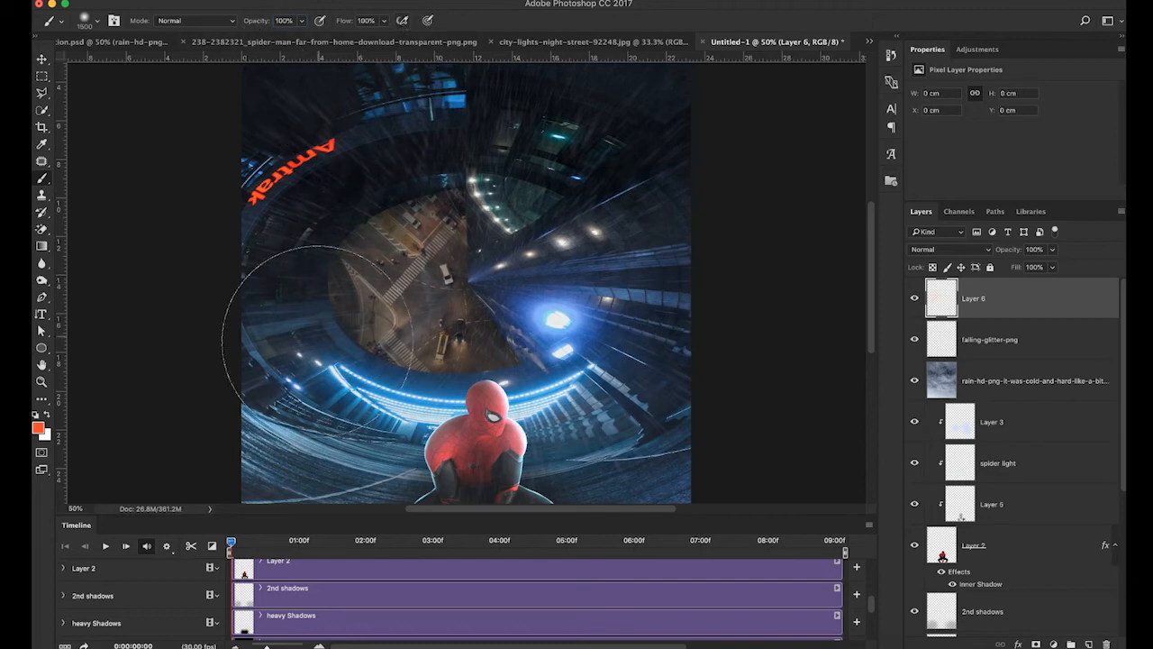
pyautogui.click(355, 284)
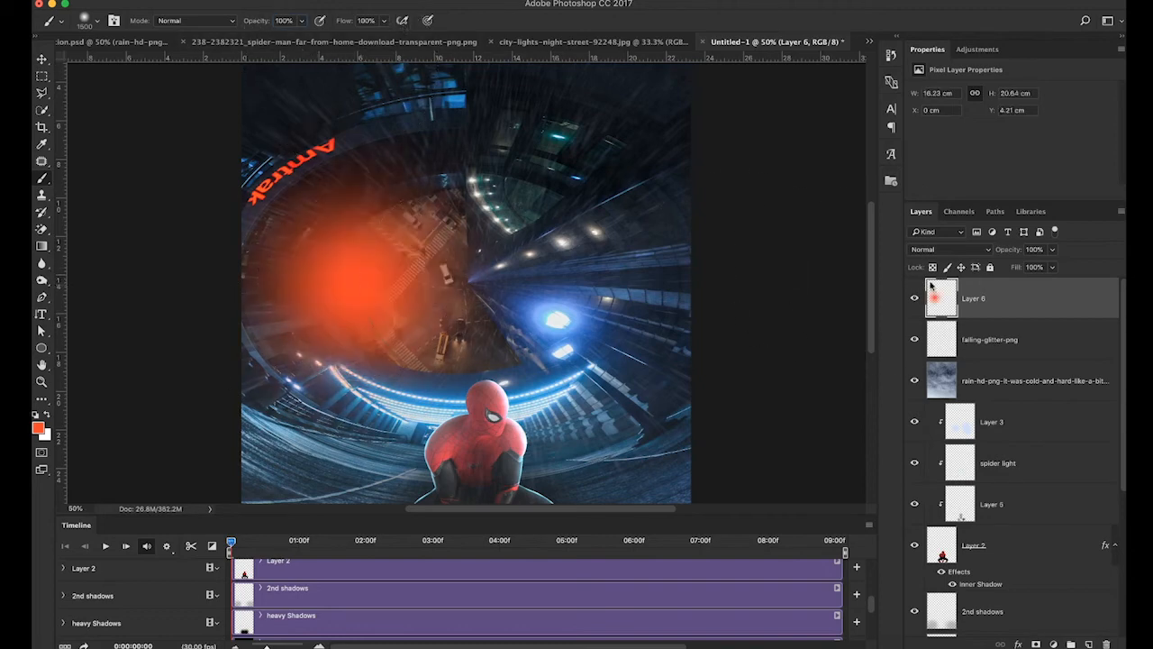
# Step: Try Overlay on the orange-red glow layer, and settle on the Soft Light blend mode
pyautogui.click(953, 253)
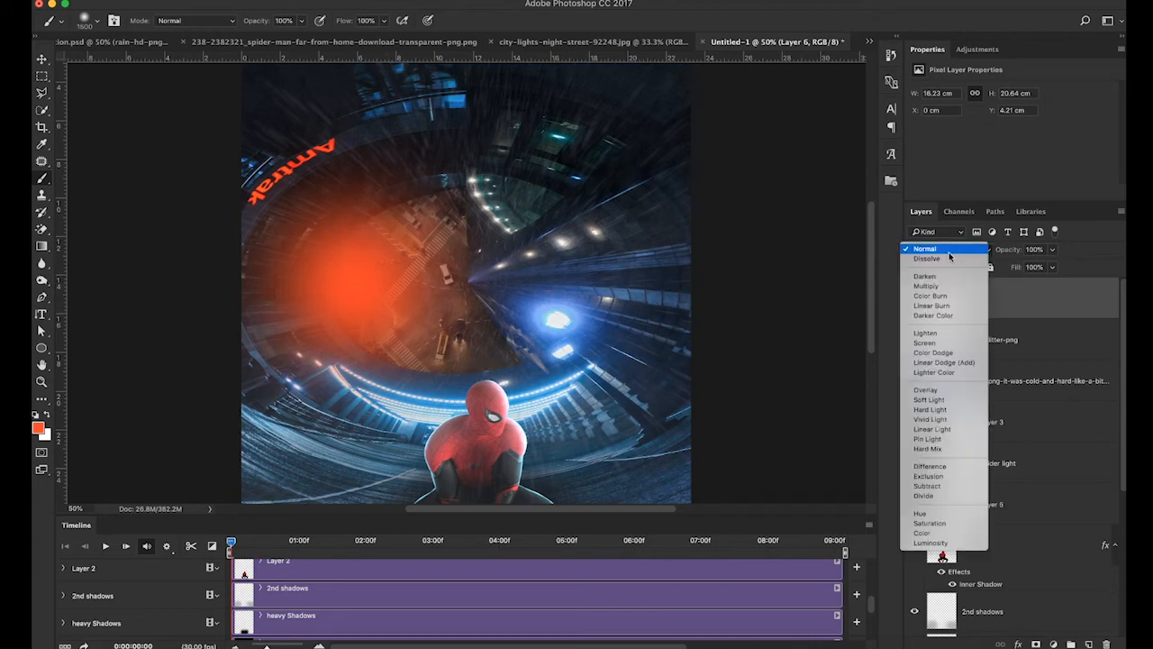
pyautogui.click(928, 390)
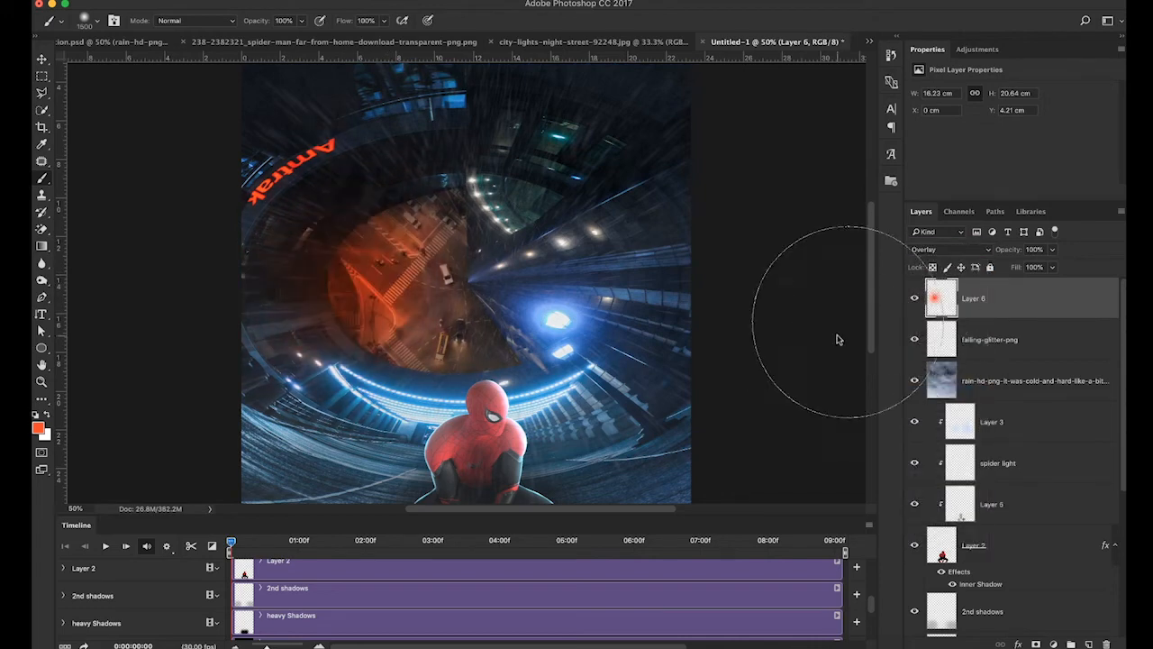
pyautogui.click(944, 249)
pyautogui.click(941, 258)
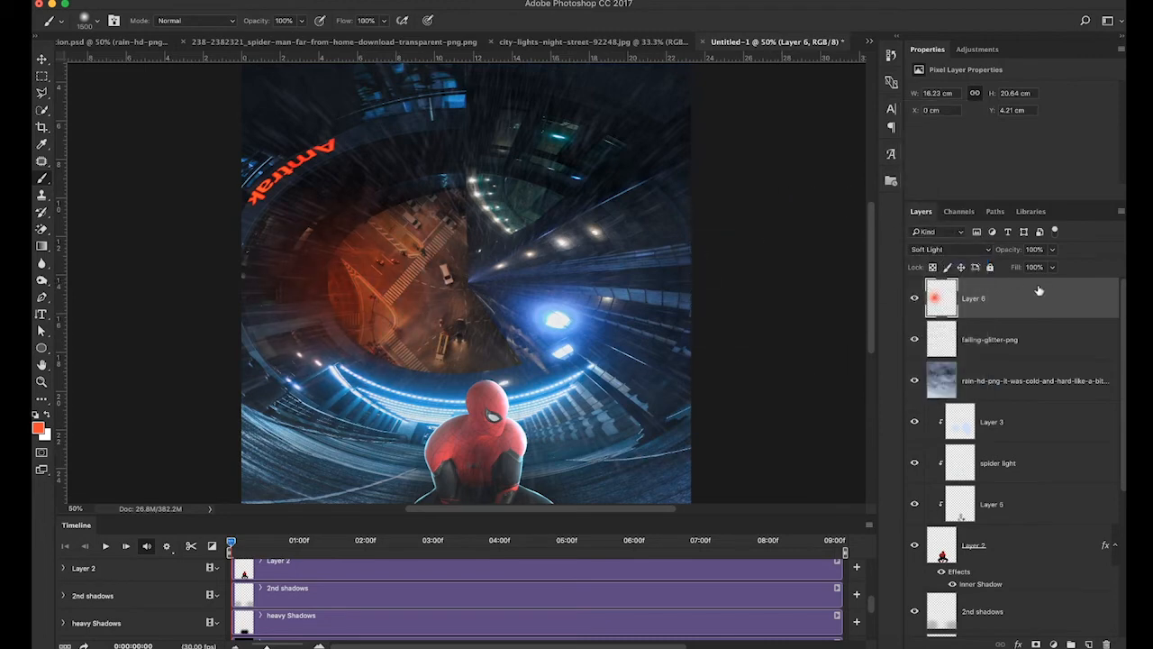
# Step: Enlarge the orange-red glow to about 22.7 by 28.9 cm and lower its layer opacity to 79%
pyautogui.hotkey('ctrl', 't')
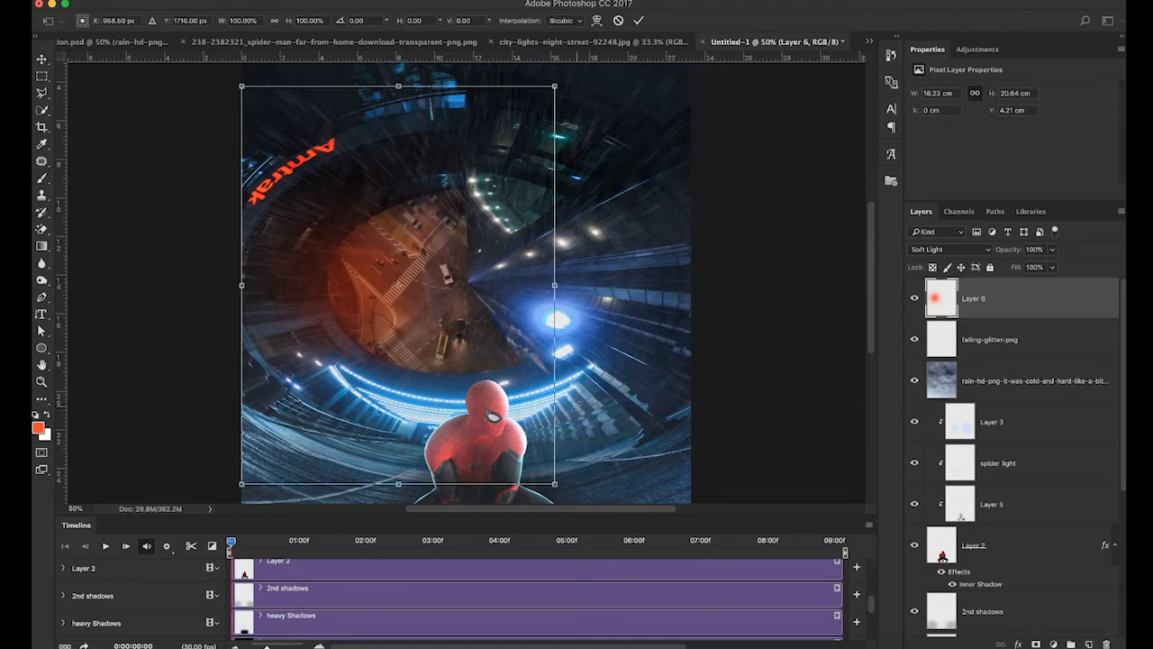
pyautogui.moveTo(556, 483); pyautogui.dragTo(502, 284)
pyautogui.hotkey('ctrl', '-')
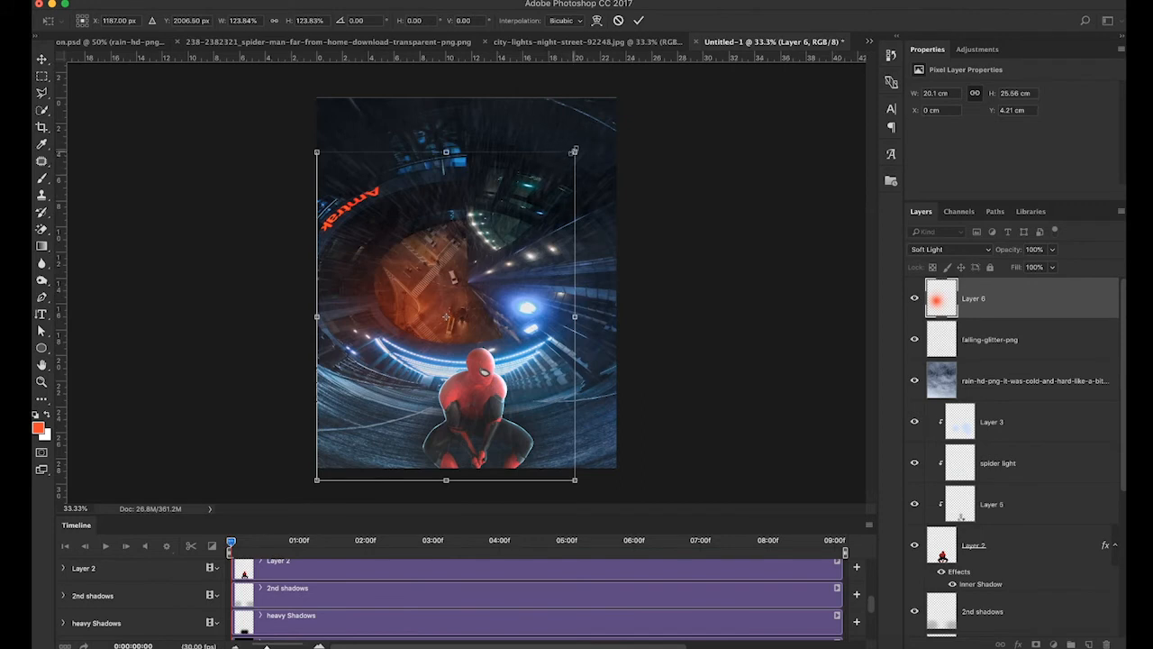
pyautogui.moveTo(575, 152); pyautogui.dragTo(614, 106)
pyautogui.press('Return')
pyautogui.press('b')
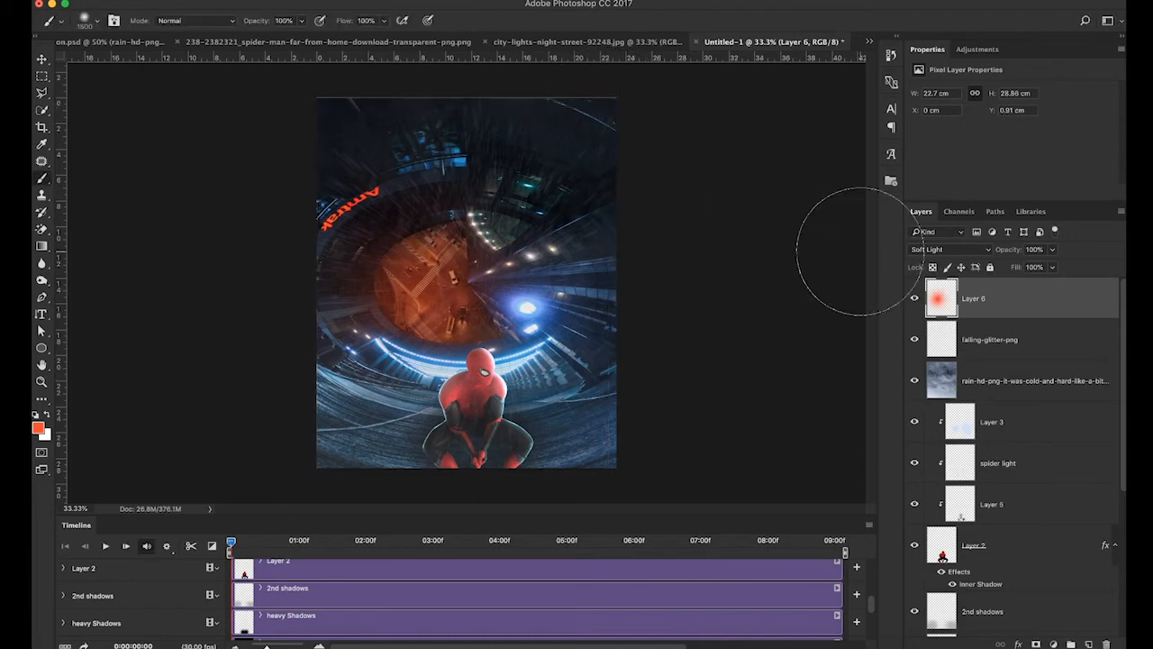
pyautogui.moveTo(1016, 254); pyautogui.dragTo(1006, 253)
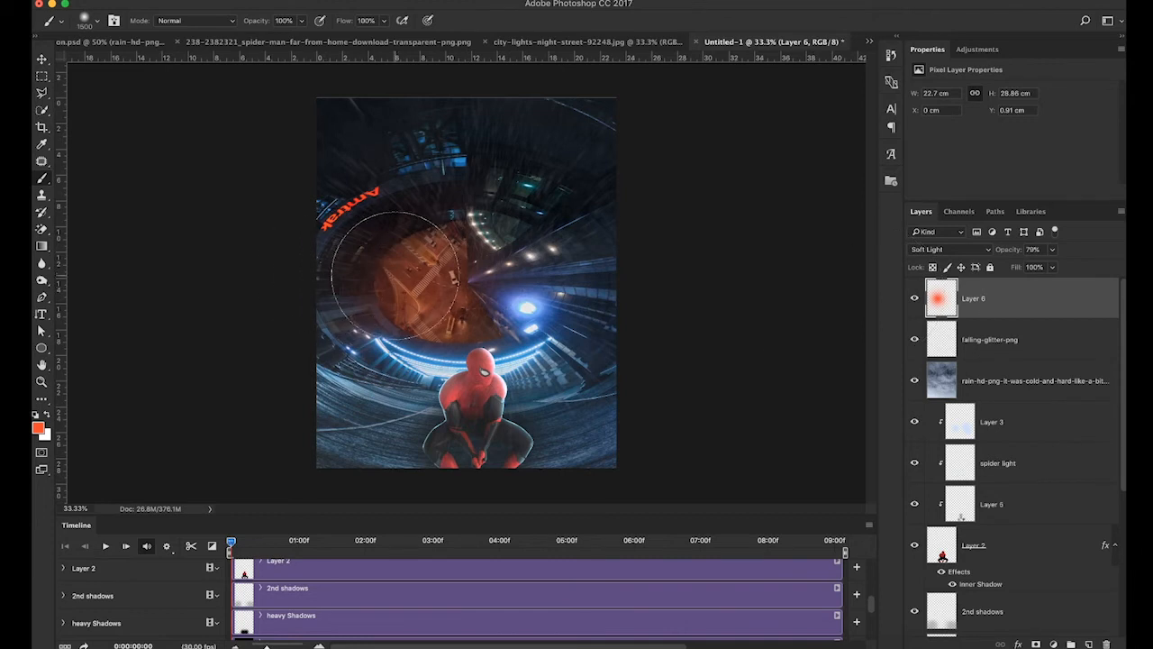
# Step: Duplicate the orange-red glow layer, move the copy toward the bright blue light, and set its blend mode to Screen
pyautogui.press('super+j')
pyautogui.press('v')
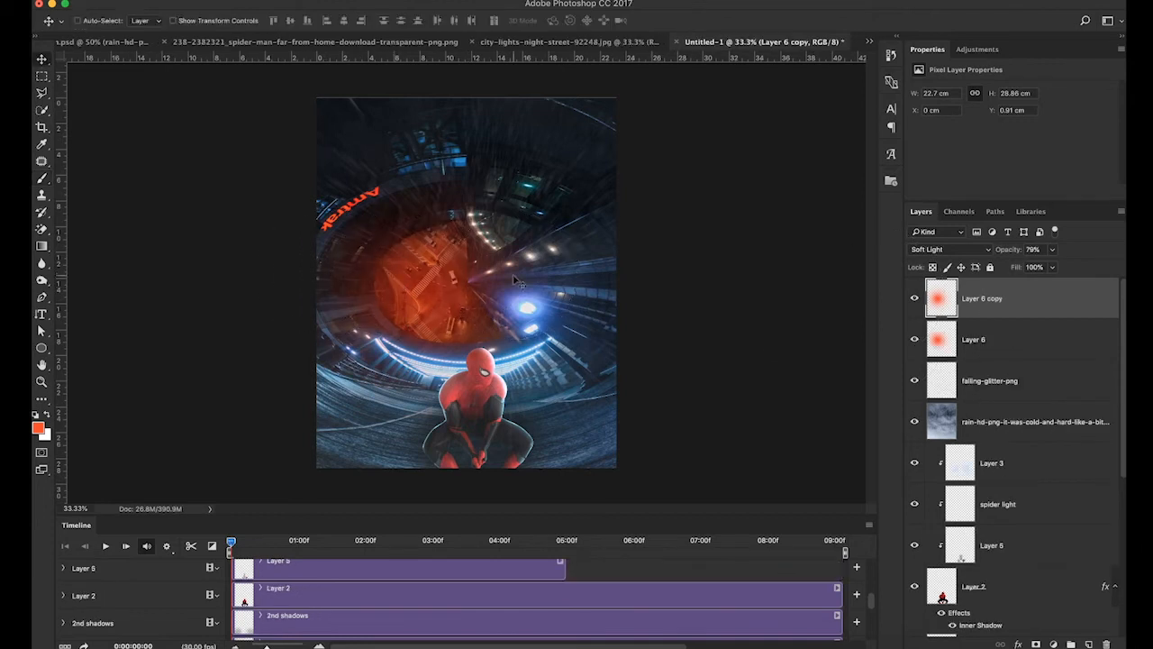
pyautogui.moveTo(446, 277); pyautogui.dragTo(542, 305)
pyautogui.click(944, 250)
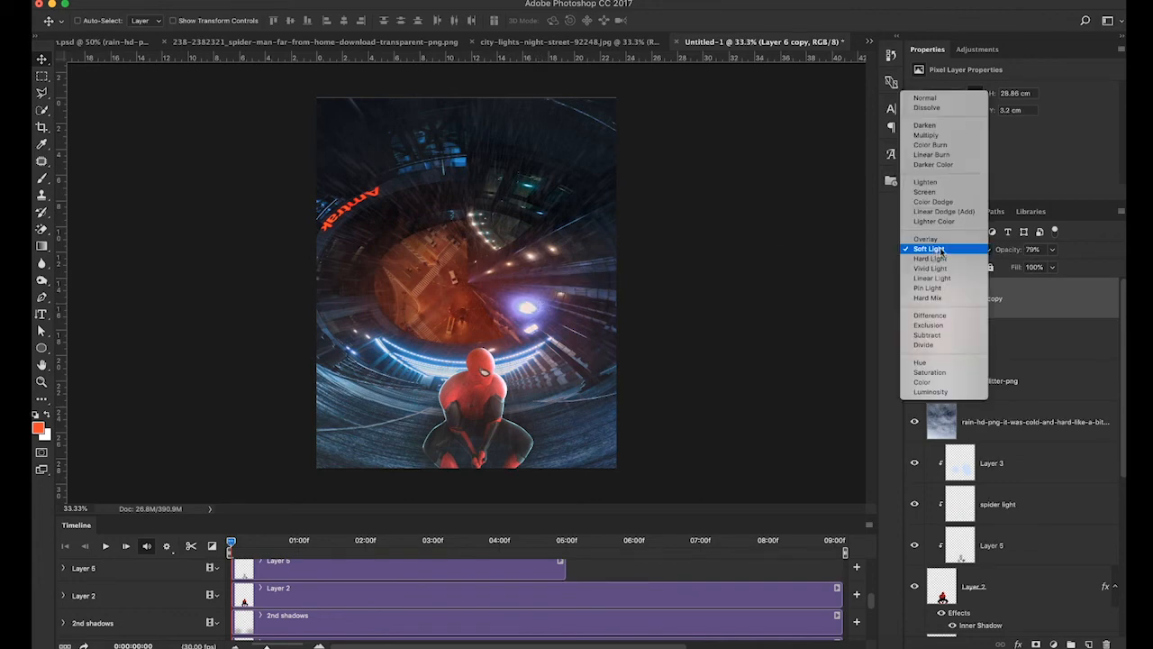
pyautogui.click(942, 192)
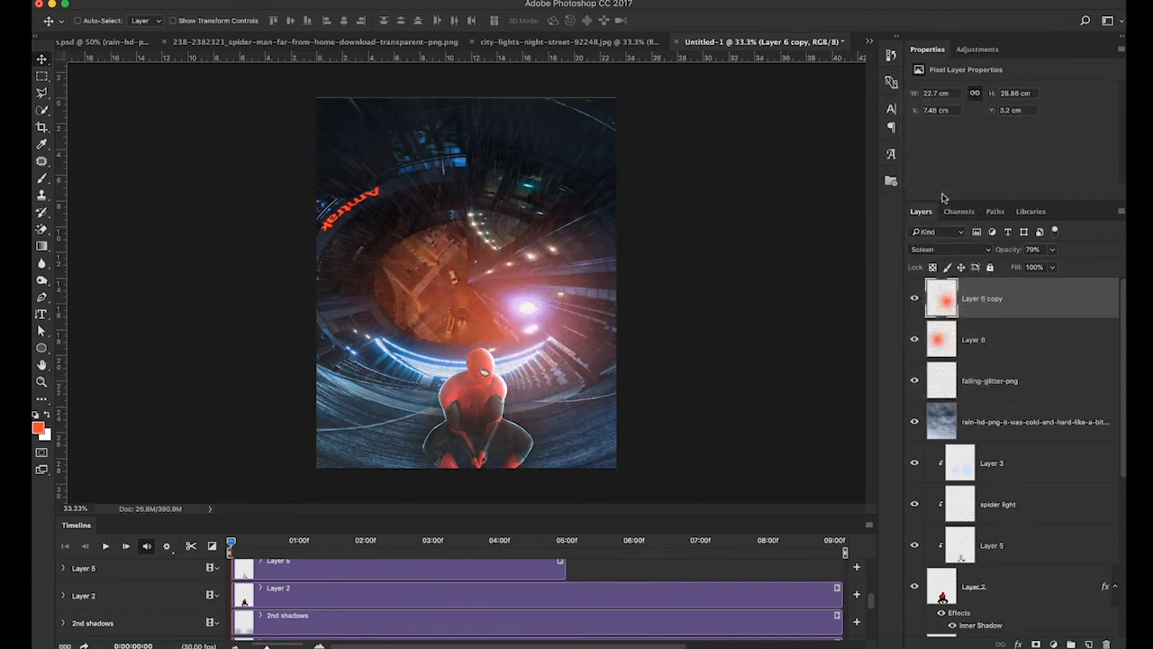
pyautogui.moveTo(545, 303); pyautogui.dragTo(527, 329)
# Step: Shrink the copied glow to about 14.8 by 12.1 cm and position it around the lower bright light
pyautogui.press('super+plus')
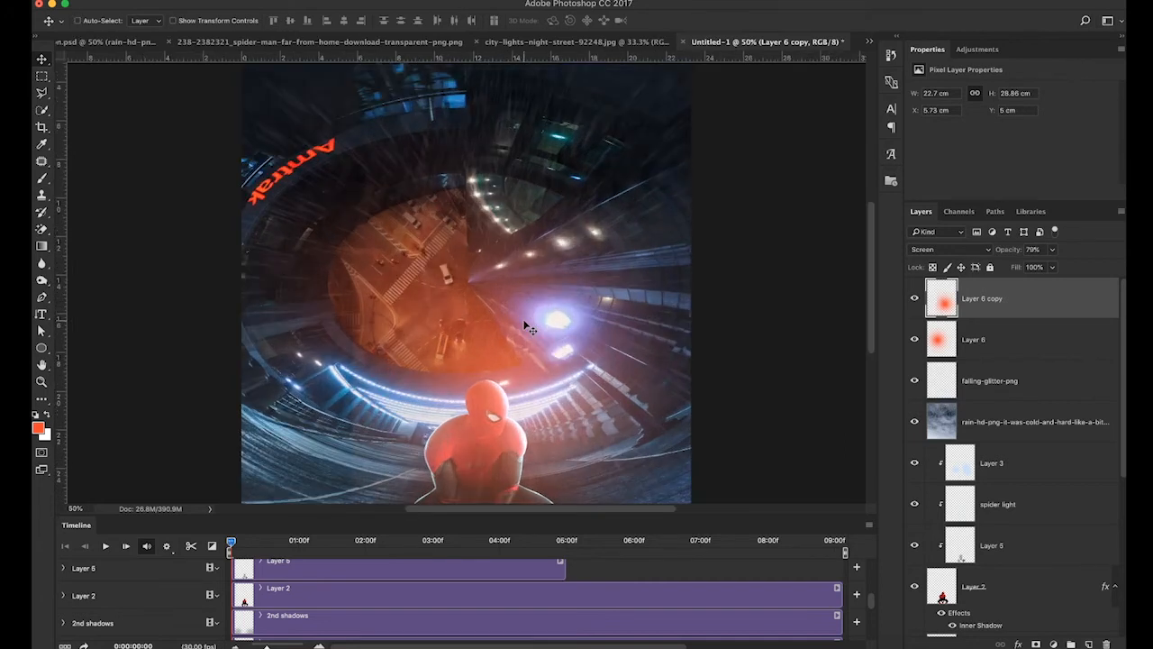
pyautogui.press('super+t')
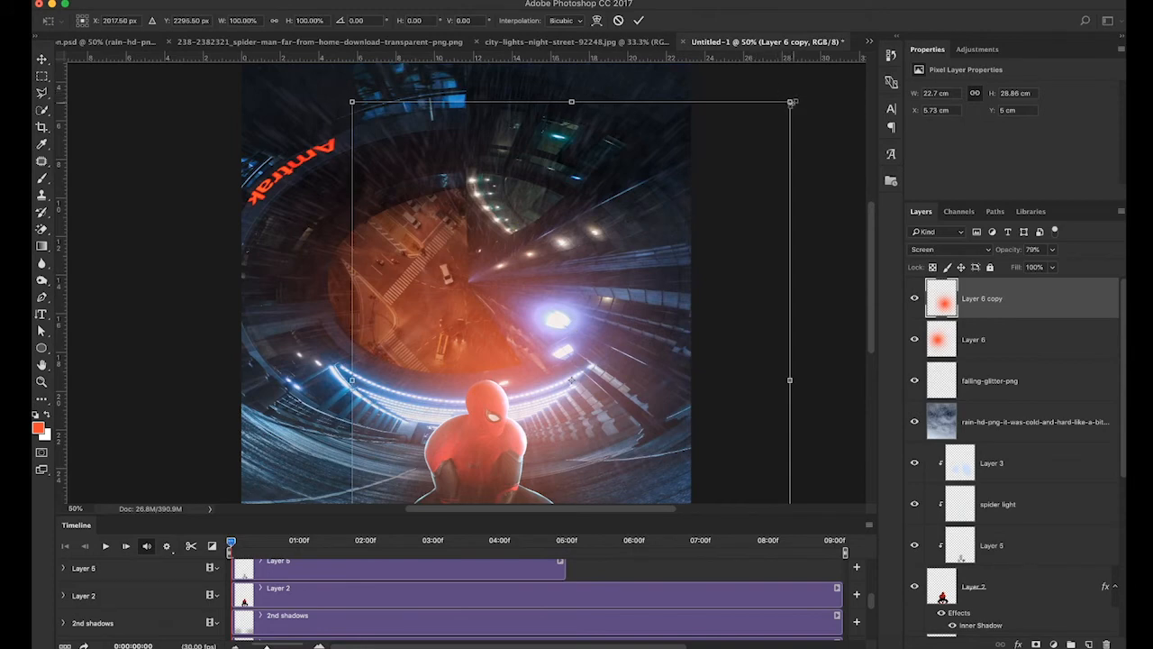
pyautogui.moveTo(792, 102); pyautogui.dragTo(513, 198)
pyautogui.moveTo(785, 258); pyautogui.dragTo(701, 211)
pyautogui.moveTo(668, 306); pyautogui.dragTo(658, 267)
pyautogui.press('Return')
pyautogui.press('super+minus')
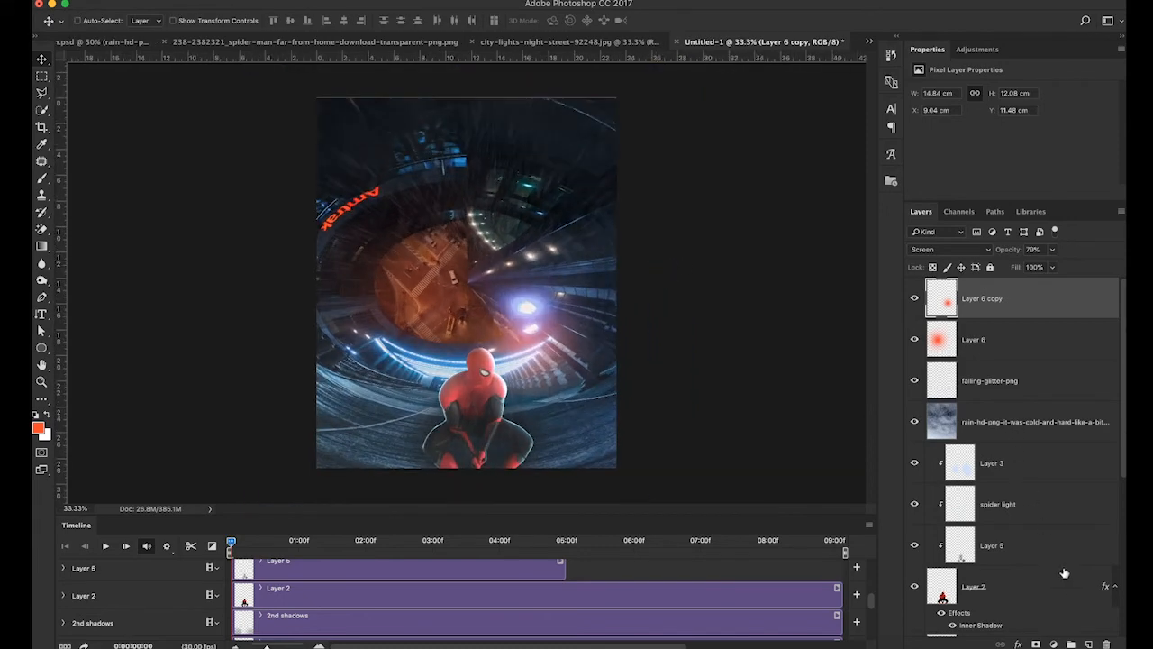
# Step: Add a new top layer and set the foreground to light blue #86c3f6, starting from the bright light's color
pyautogui.click(1090, 644)
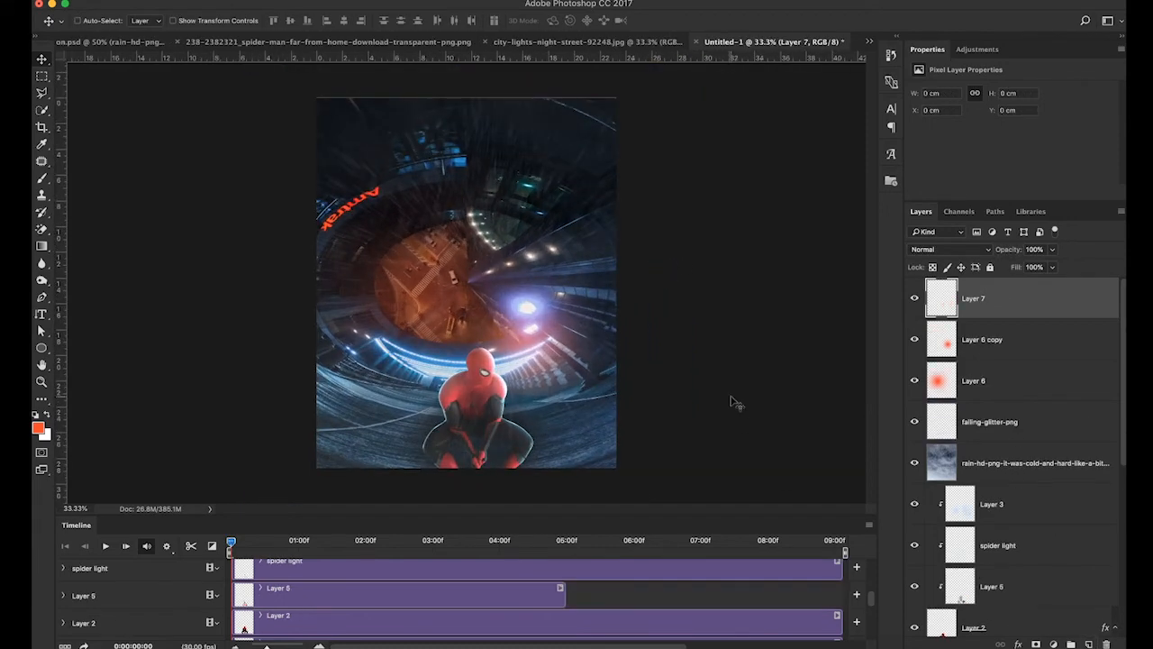
pyautogui.press('i')
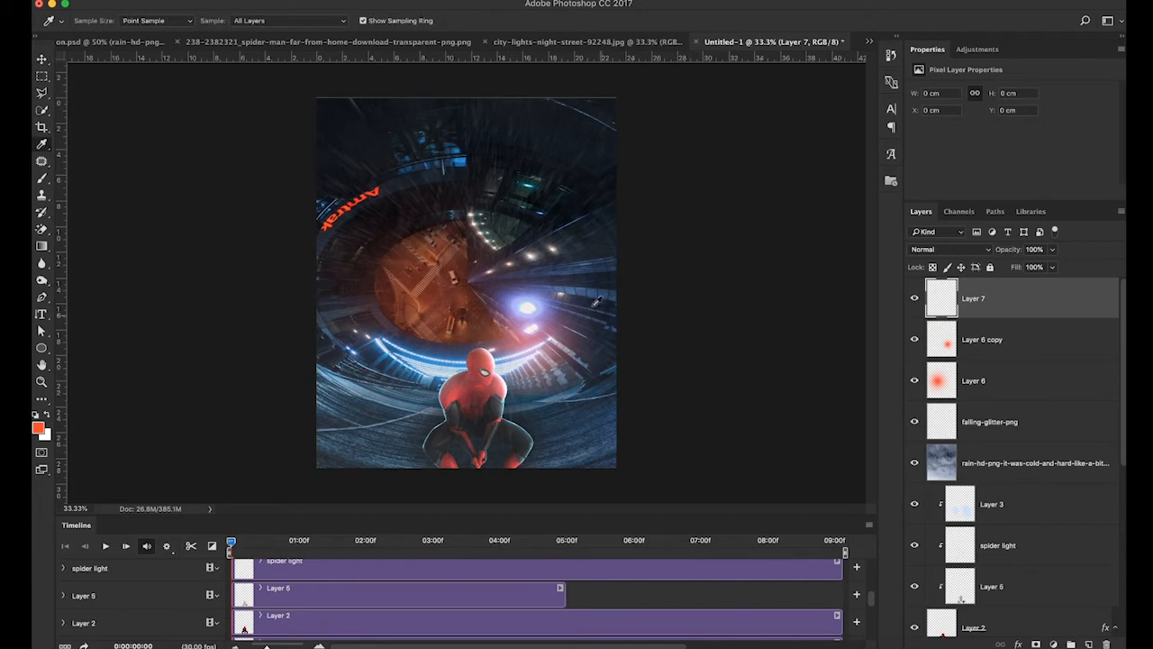
pyautogui.click(520, 299)
pyautogui.click(40, 427)
pyautogui.click(488, 232)
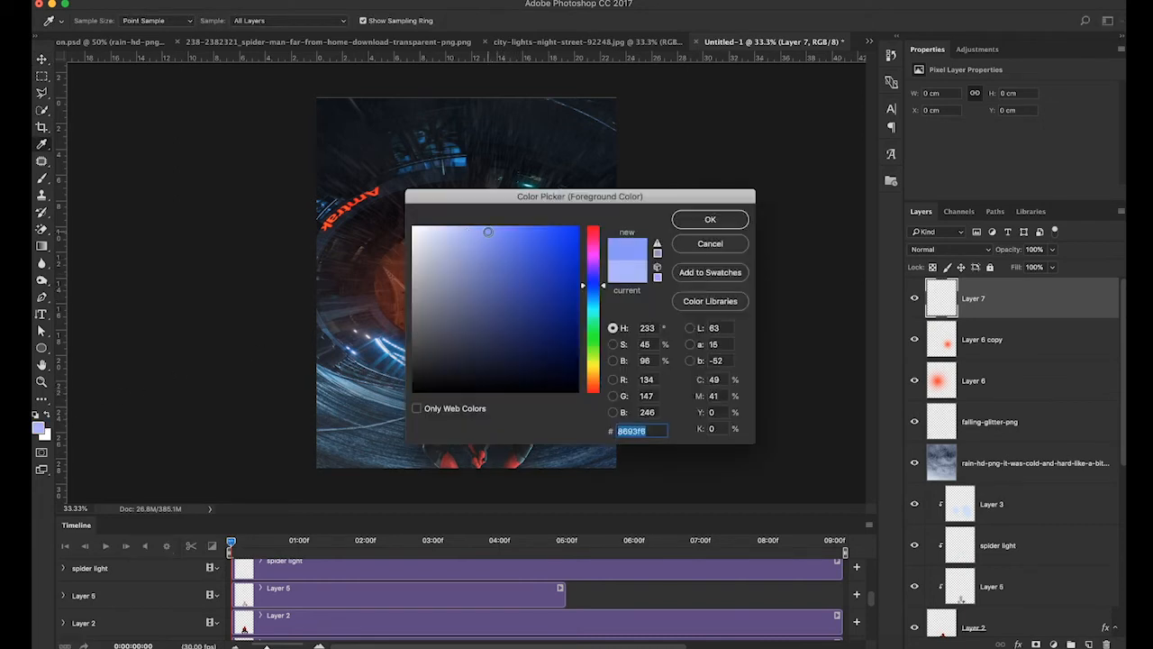
pyautogui.click(593, 299)
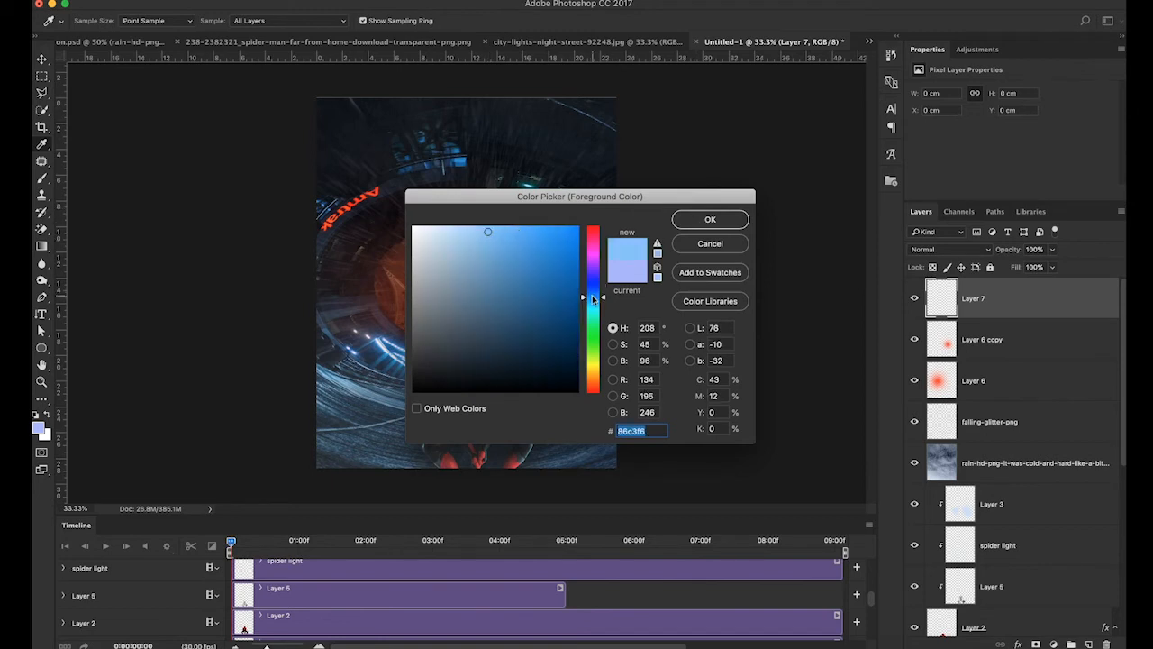
pyautogui.click(711, 222)
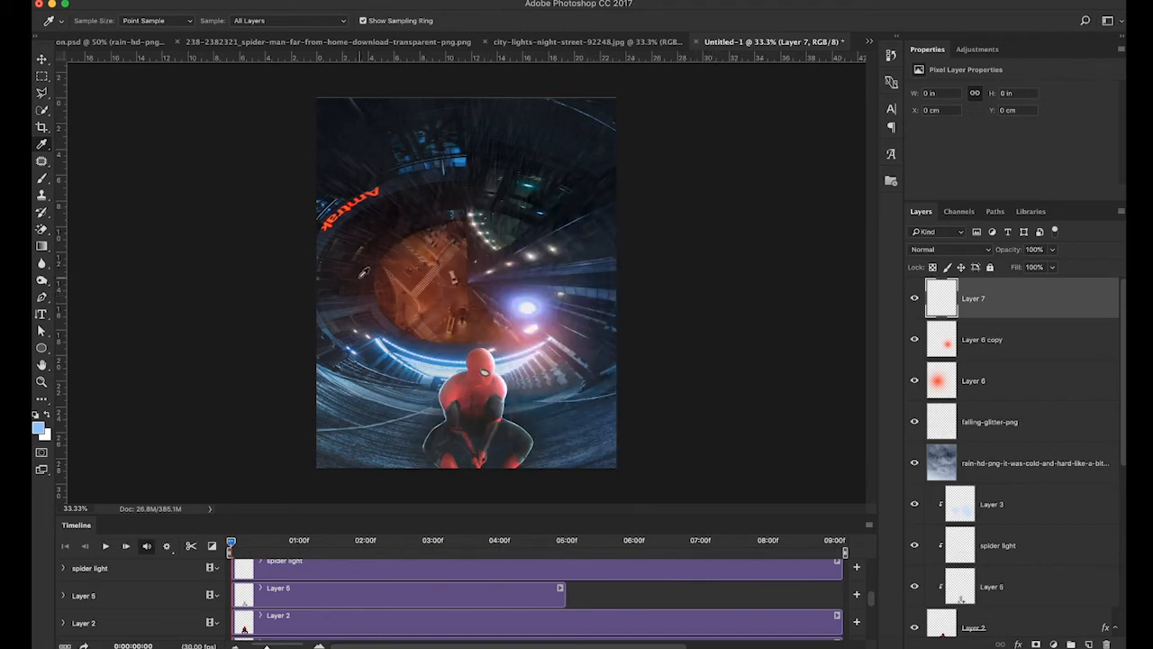
# Step: Paint one soft light-blue glow over the bright light with the 1500 px brush at 100% opacity
pyautogui.press('b')
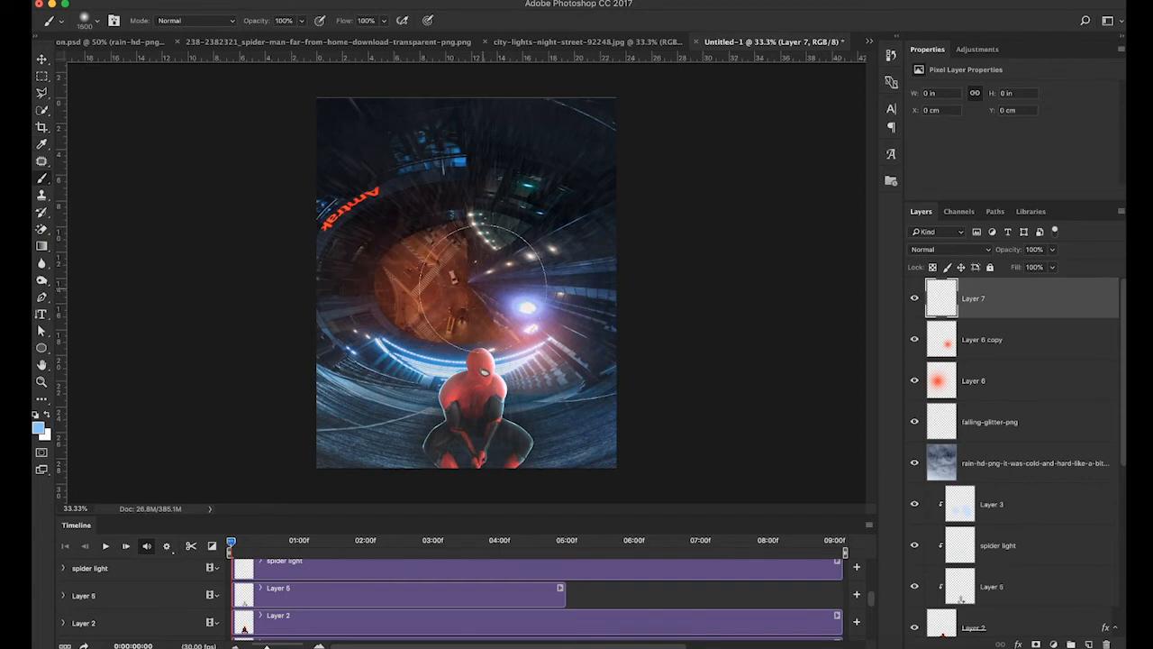
pyautogui.scroll(3, 483, 287)
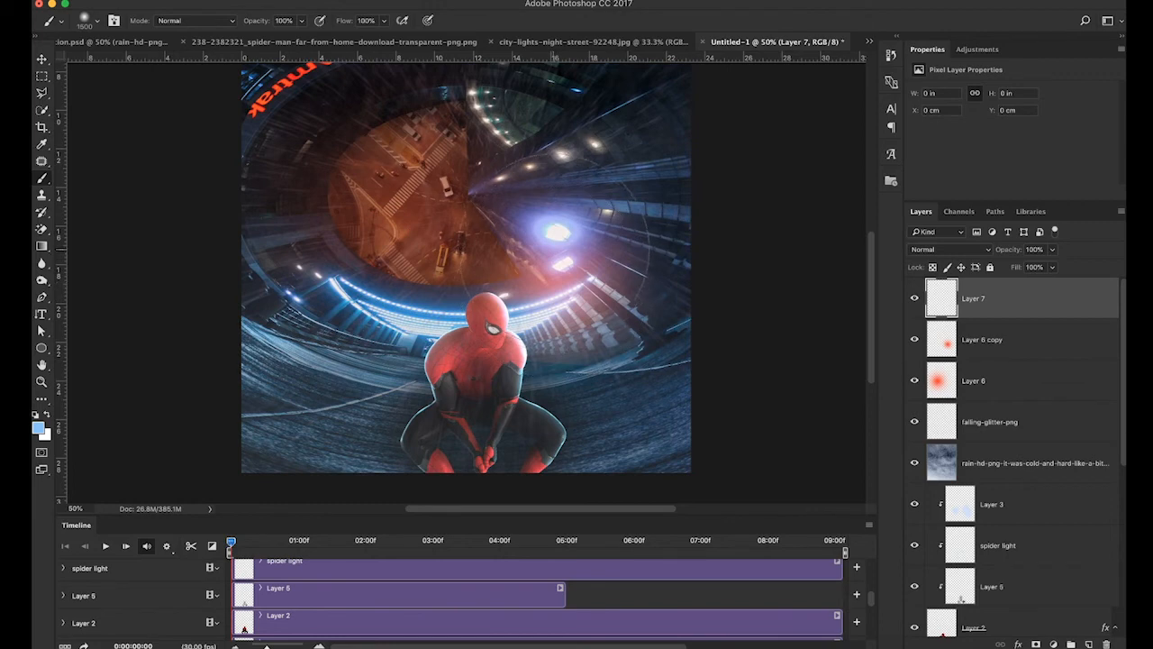
pyautogui.click(549, 243)
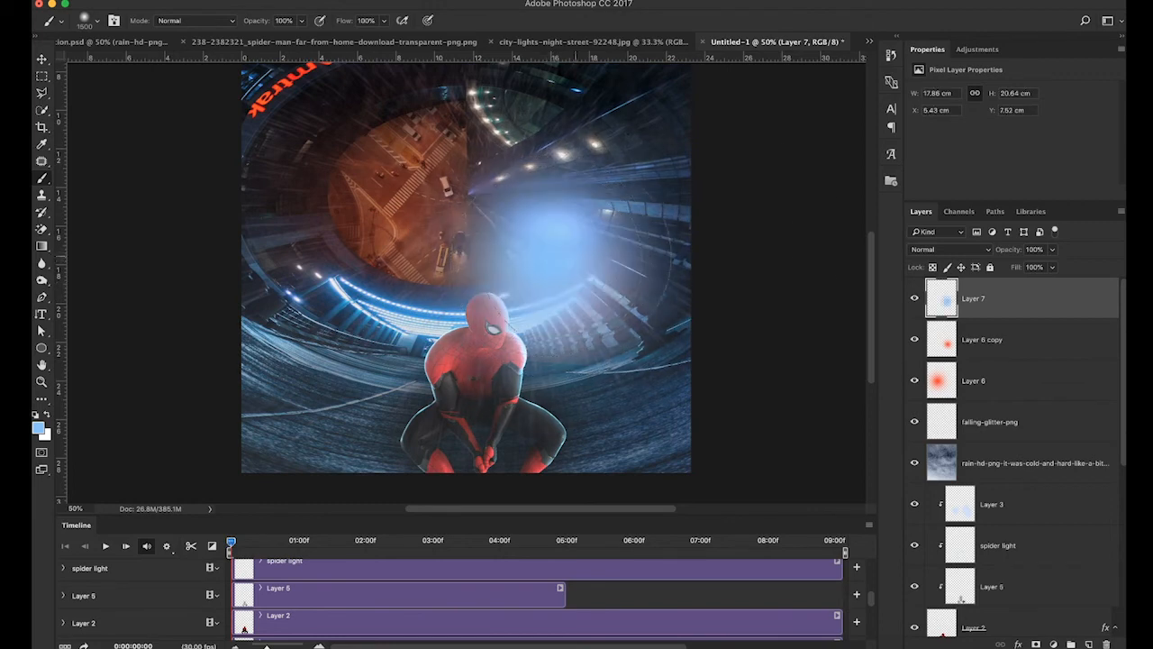
# Step: Try Linear Dodge (Add) on the light-blue glow layer, and settle on the Screen blend mode
pyautogui.click(955, 250)
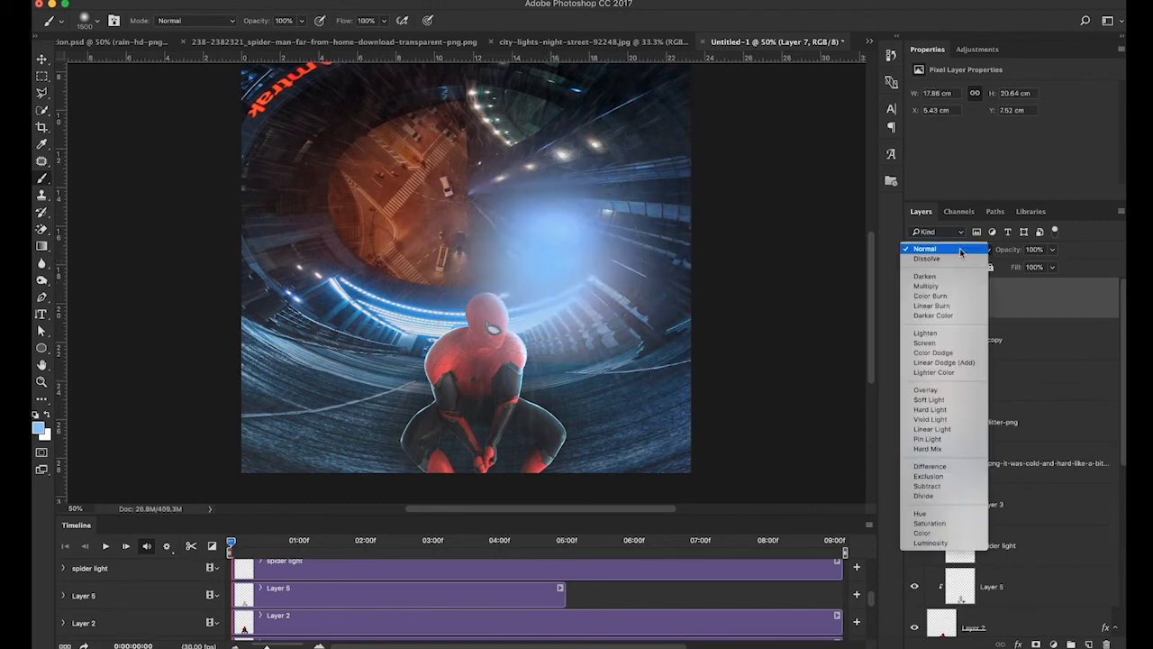
pyautogui.click(932, 362)
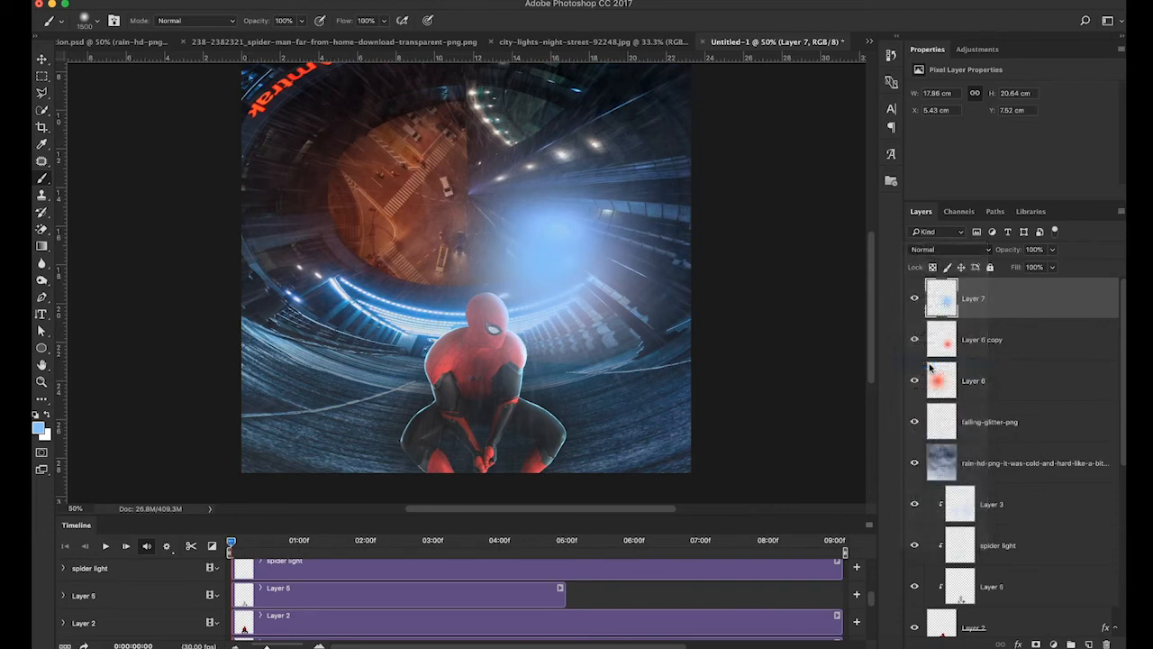
pyautogui.click(942, 249)
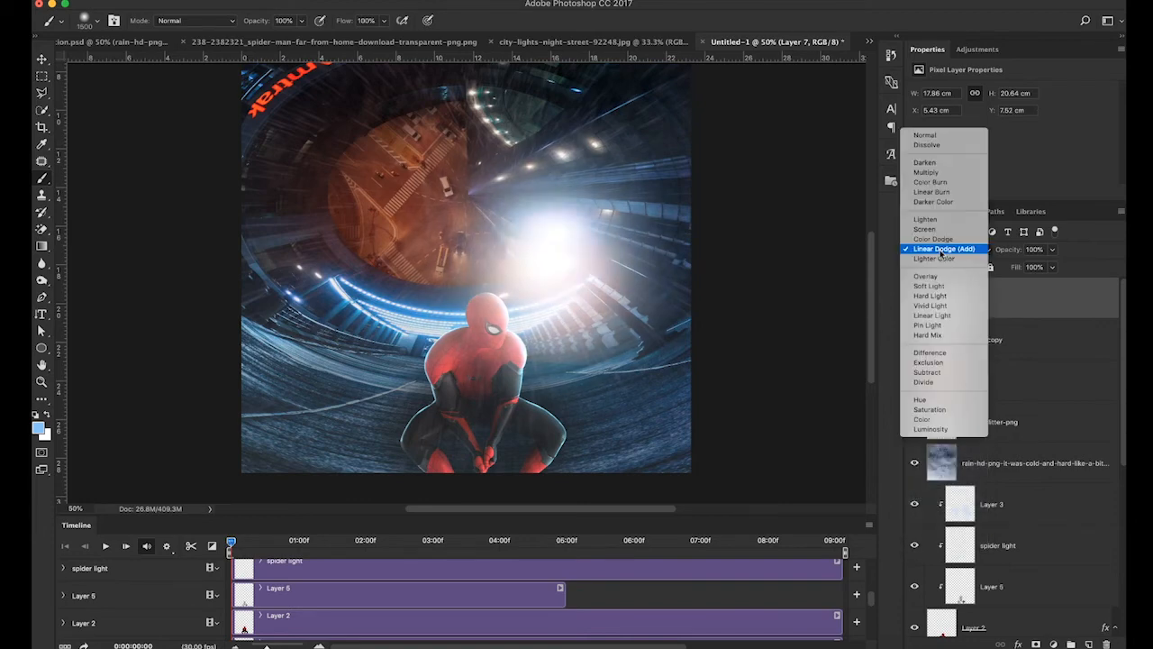
pyautogui.press('Escape')
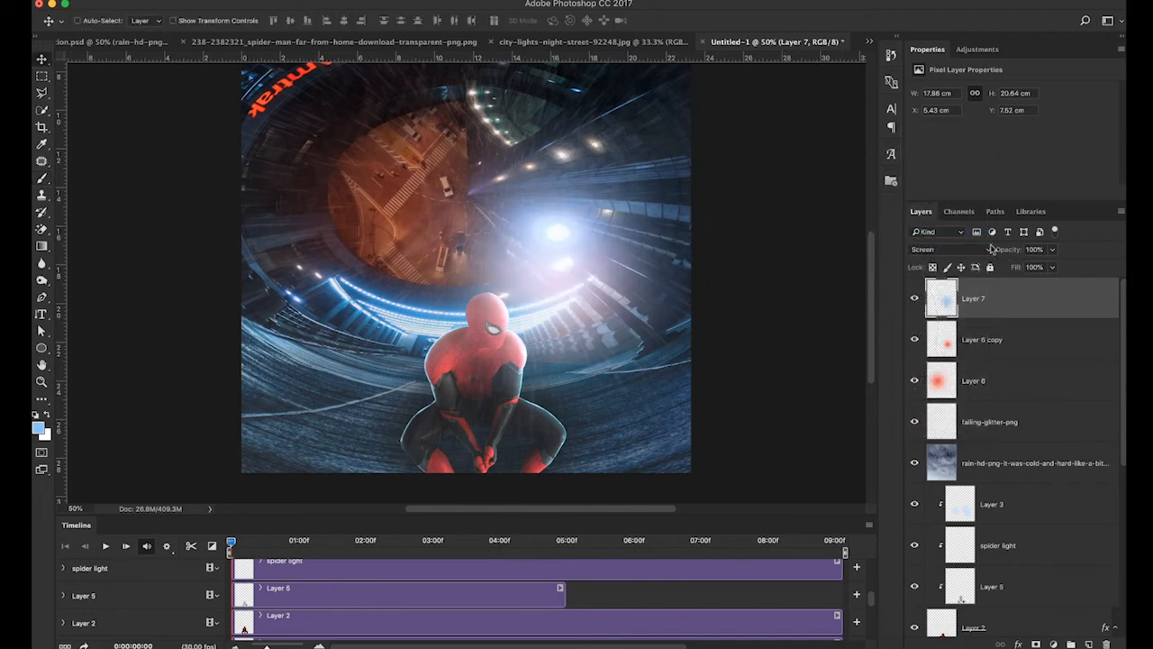
# Step: Shrink the light-blue glow to about 15.1 by 17.5 cm, shift it slightly right, and lower its opacity to 71%
pyautogui.hotkey('ctrl', 't')
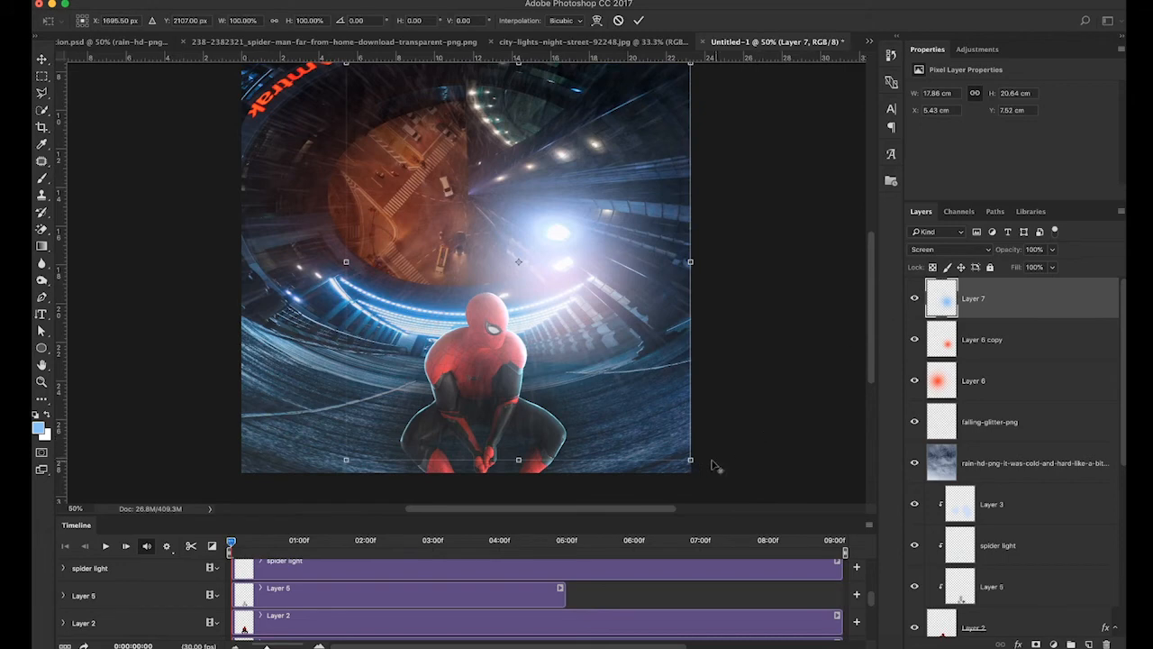
pyautogui.moveTo(691, 460); pyautogui.dragTo(678, 417)
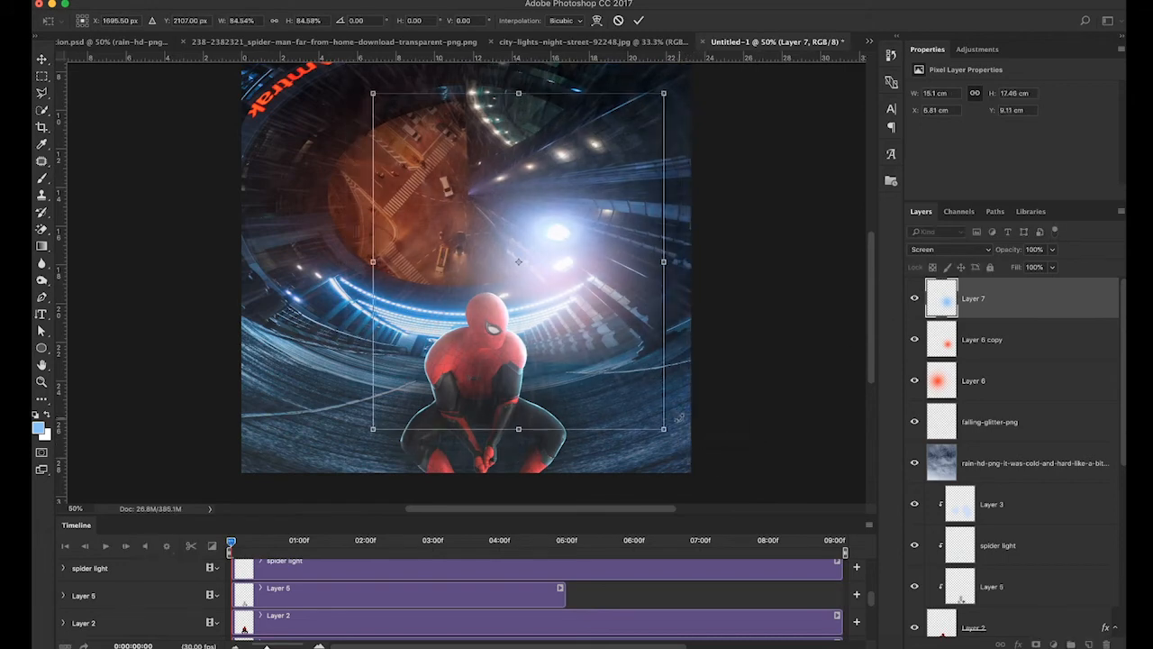
pyautogui.press('Return')
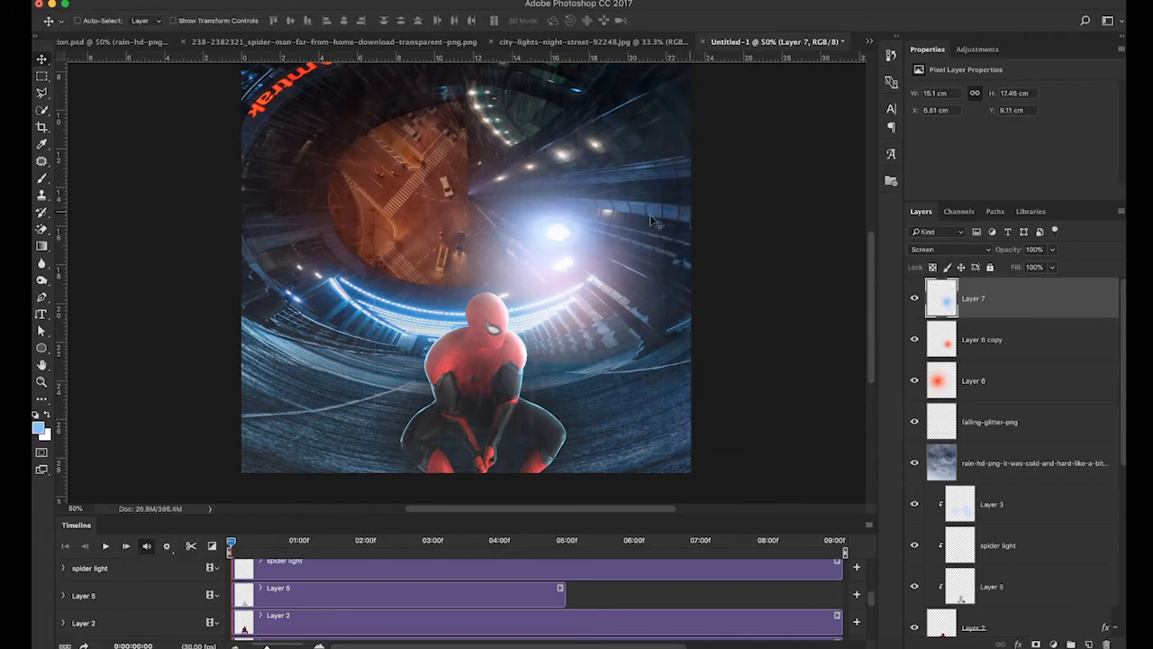
pyautogui.moveTo(582, 240); pyautogui.dragTo(610, 241)
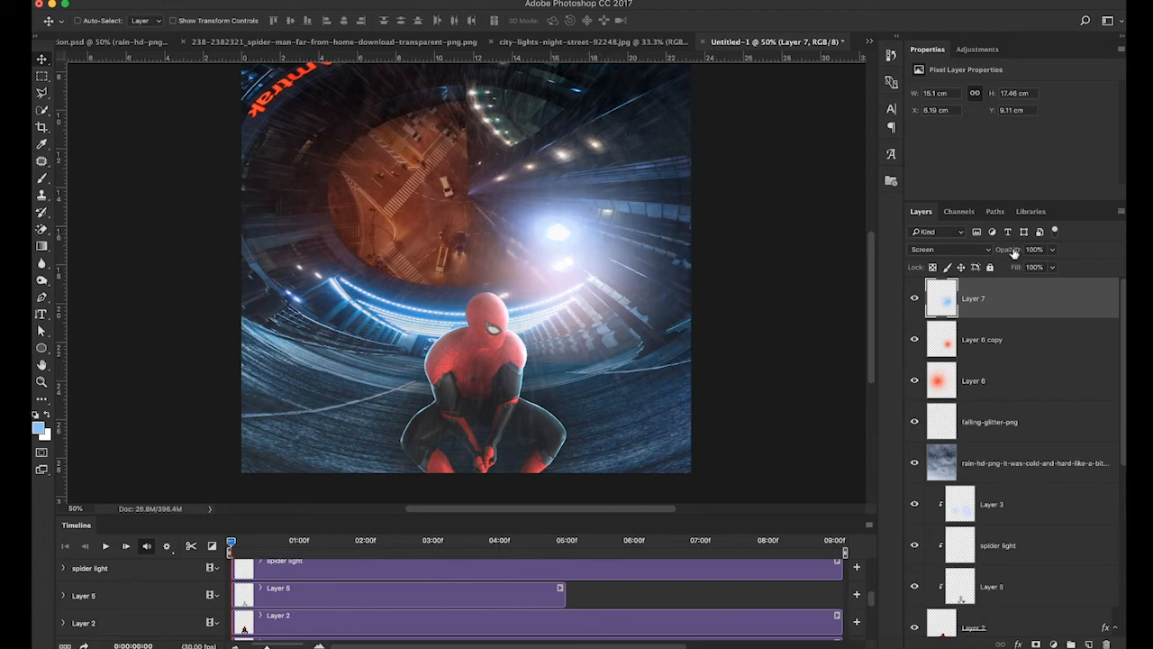
pyautogui.moveTo(1014, 254); pyautogui.dragTo(987, 253)
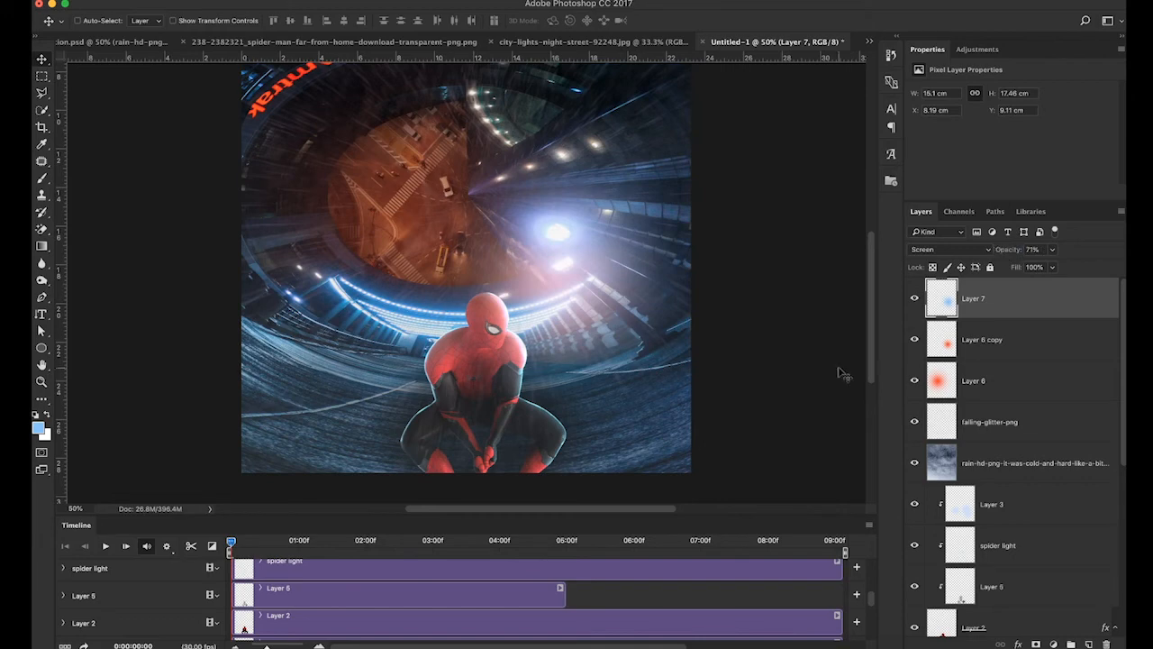
# Step: Duplicate the light-blue glow, move the copy over the lower-left street lights, and set its blend mode to Overlay
pyautogui.press('super+j')
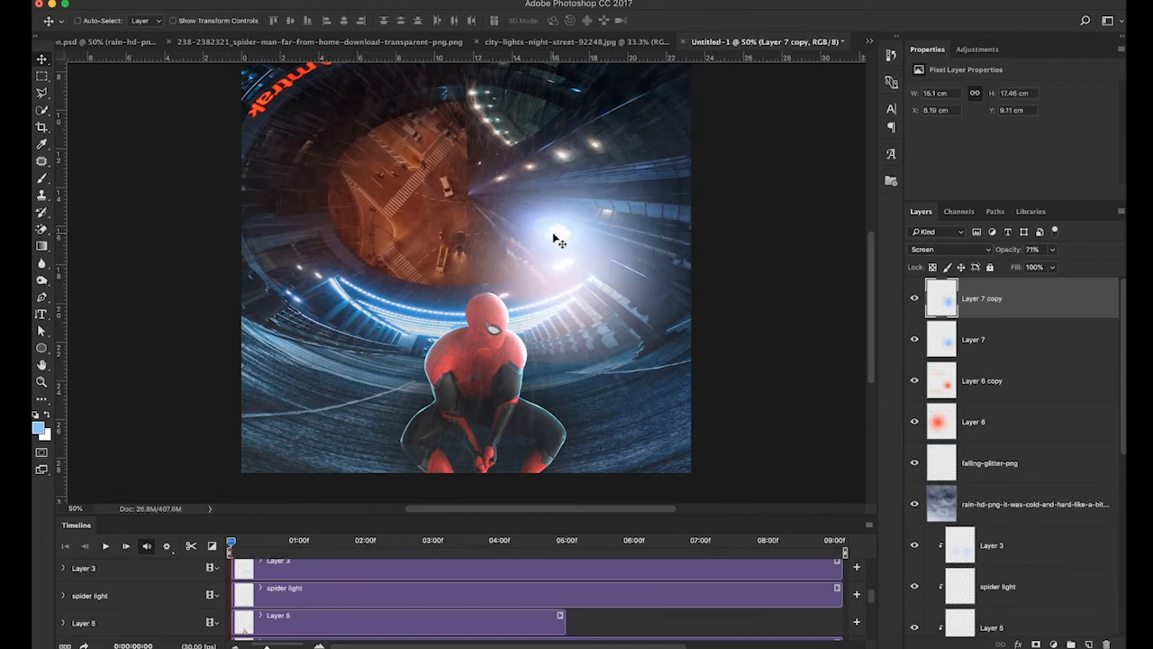
pyautogui.moveTo(556, 240); pyautogui.dragTo(343, 305)
pyautogui.click(952, 251)
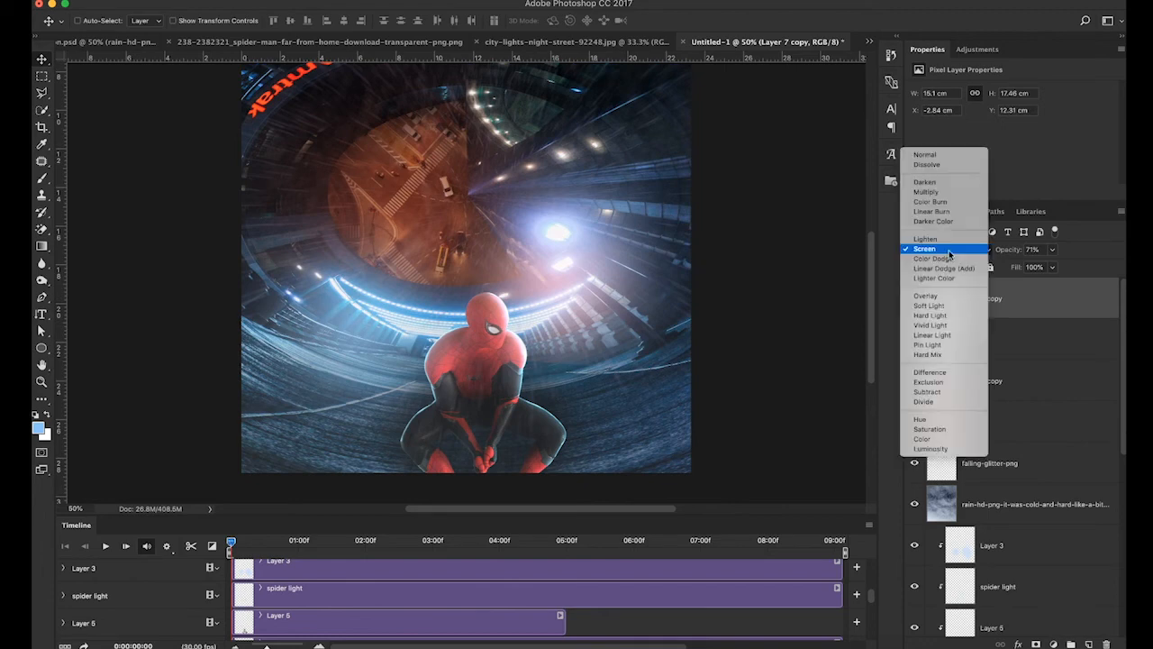
pyautogui.click(926, 297)
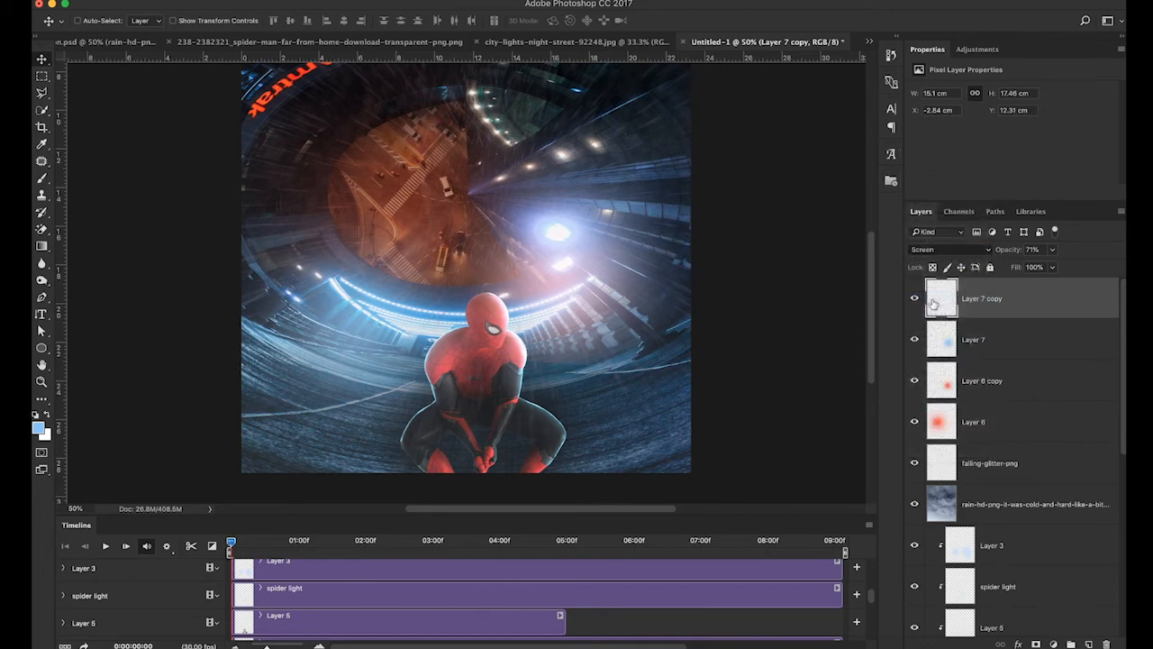
# Step: Enlarge the copied blue glow to about 20.9 by 24.2 cm around its center
pyautogui.hotkey('ctrl', 't')
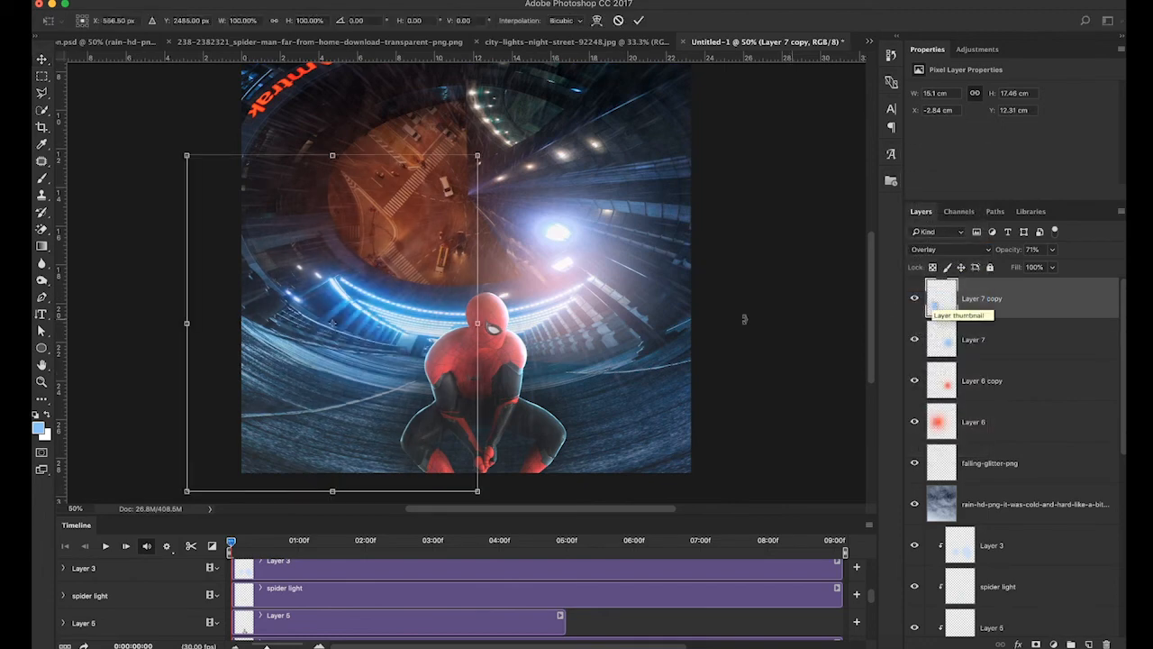
pyautogui.moveTo(481, 149); pyautogui.dragTo(559, 91)
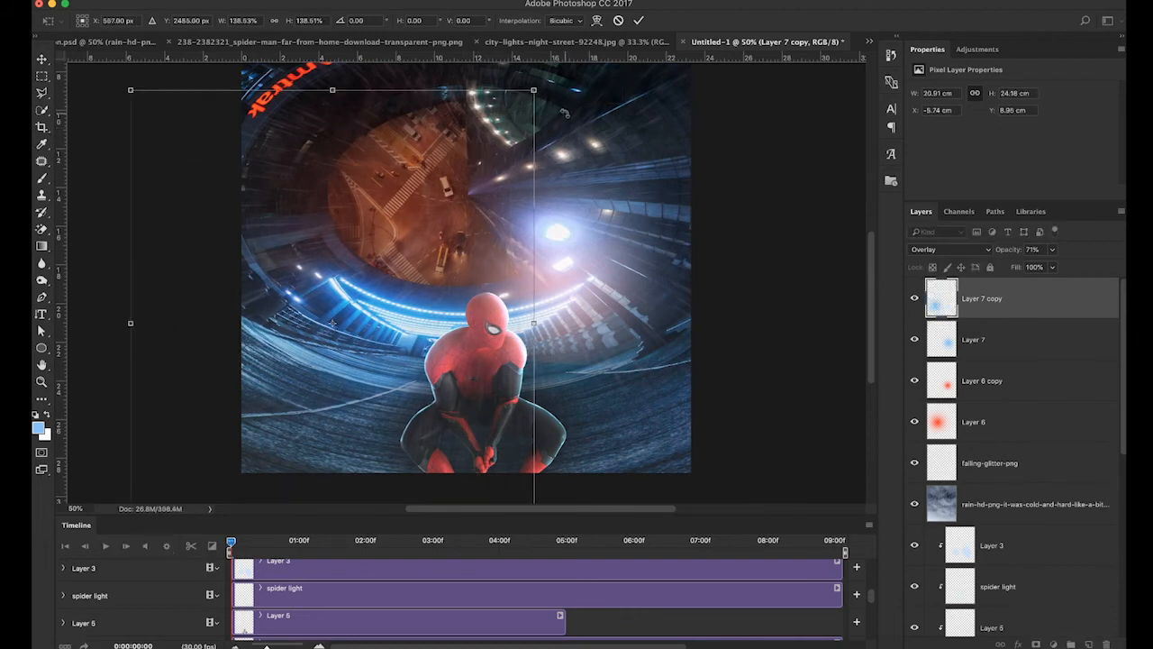
pyautogui.press('Return')
# Step: Examine the overall composition and how the glows blend at several magnifications
pyautogui.hotkey('ctrl', '-')
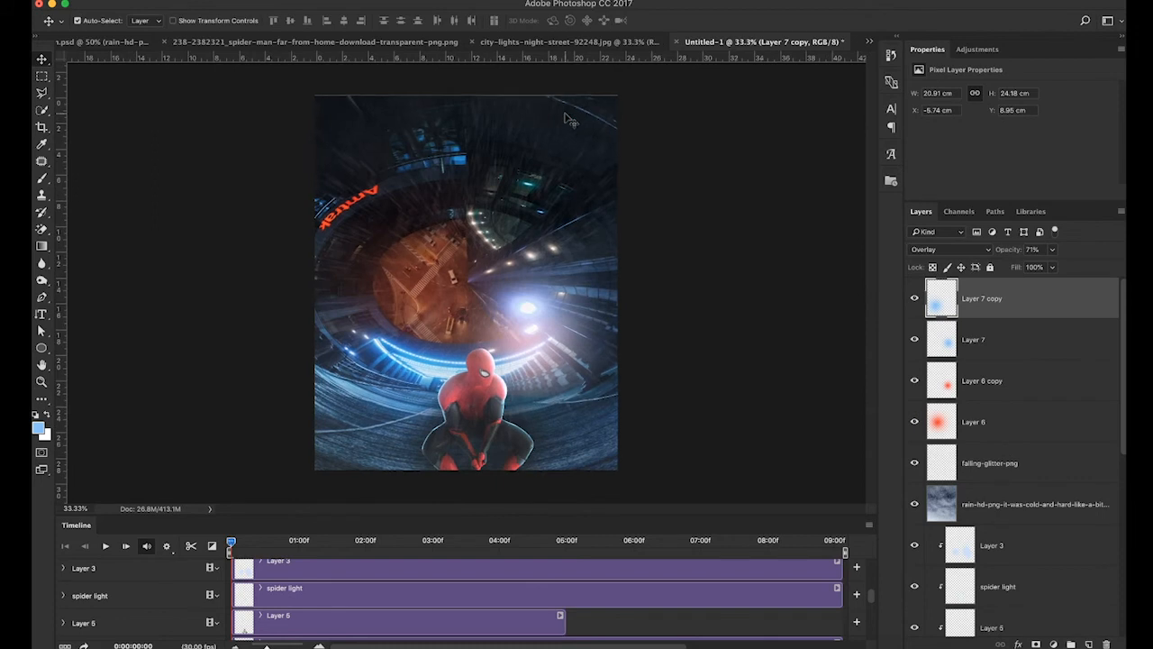
pyautogui.hotkey('ctrl', '+')
pyautogui.scroll(-3, 548, 256)
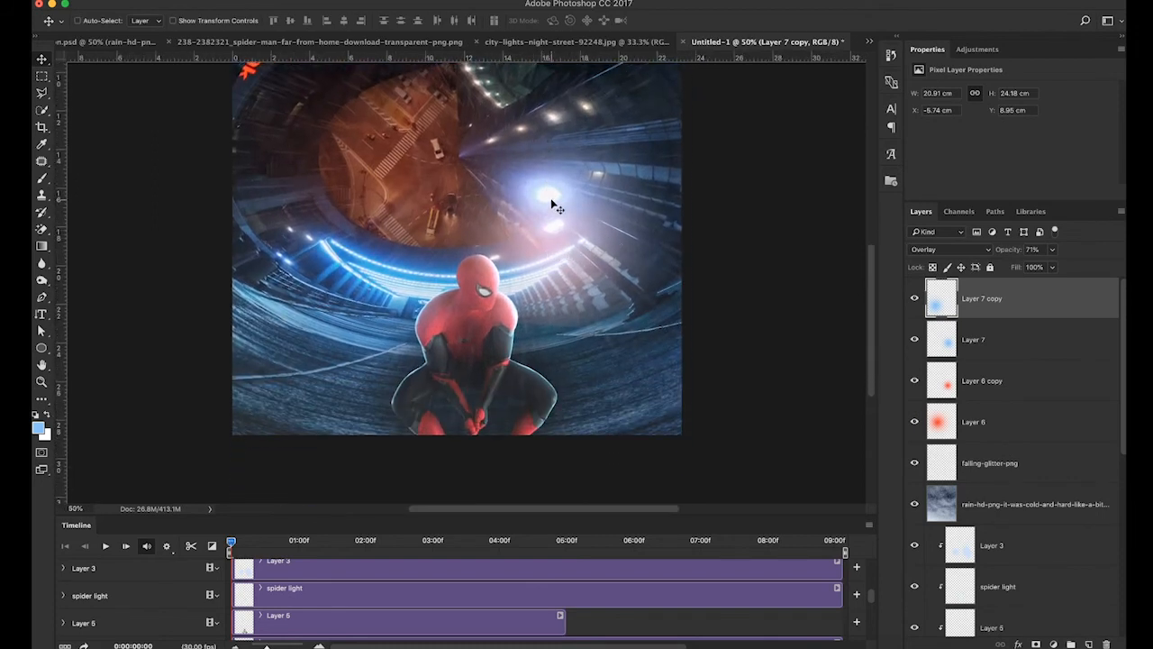
pyautogui.hotkey('ctrl', '-')
pyautogui.hotkey('ctrl', '-')
pyautogui.hotkey('ctrl', '-')
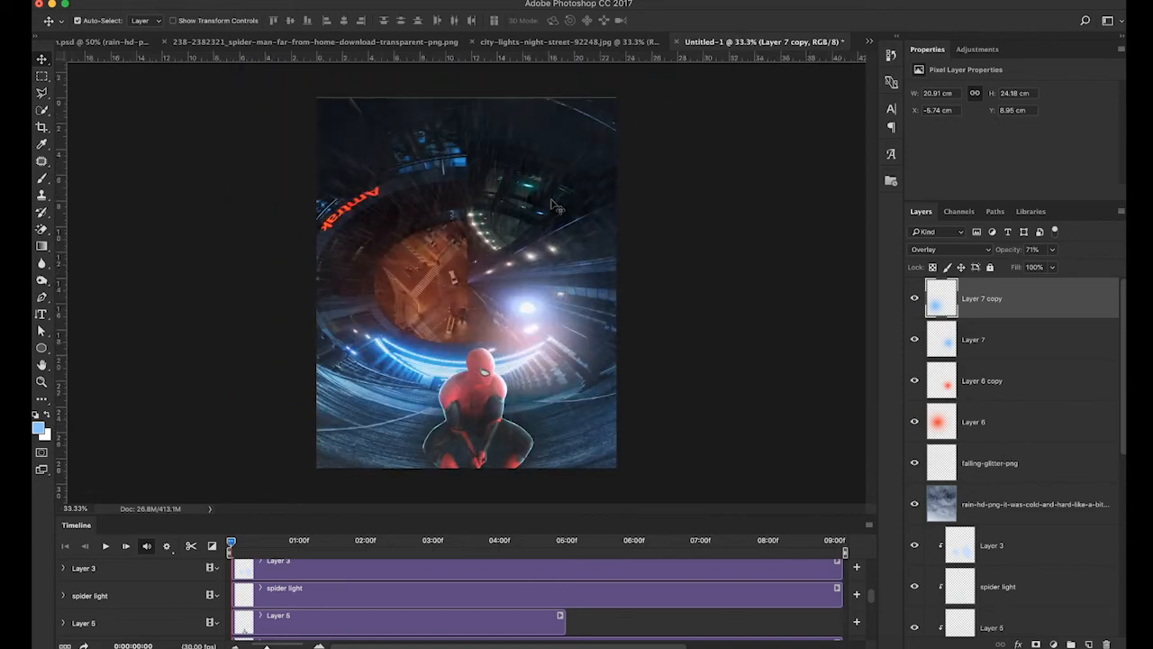
pyautogui.hotkey('ctrl', '+')
pyautogui.hotkey('ctrl', '+')
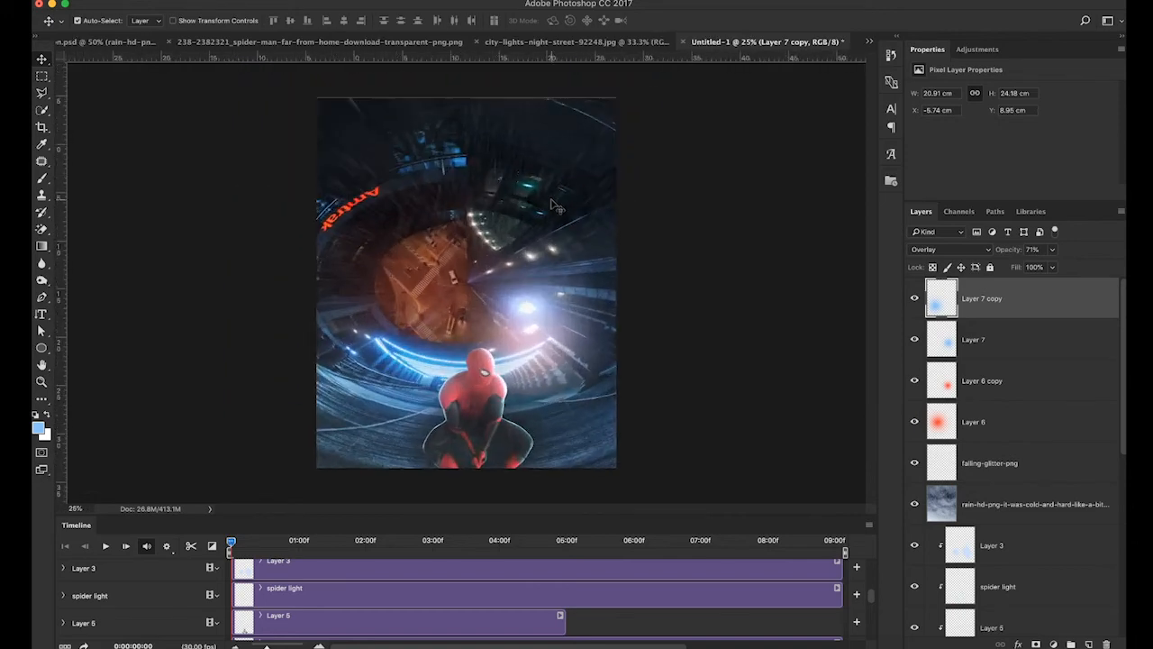
pyautogui.hotkey('ctrl', '+')
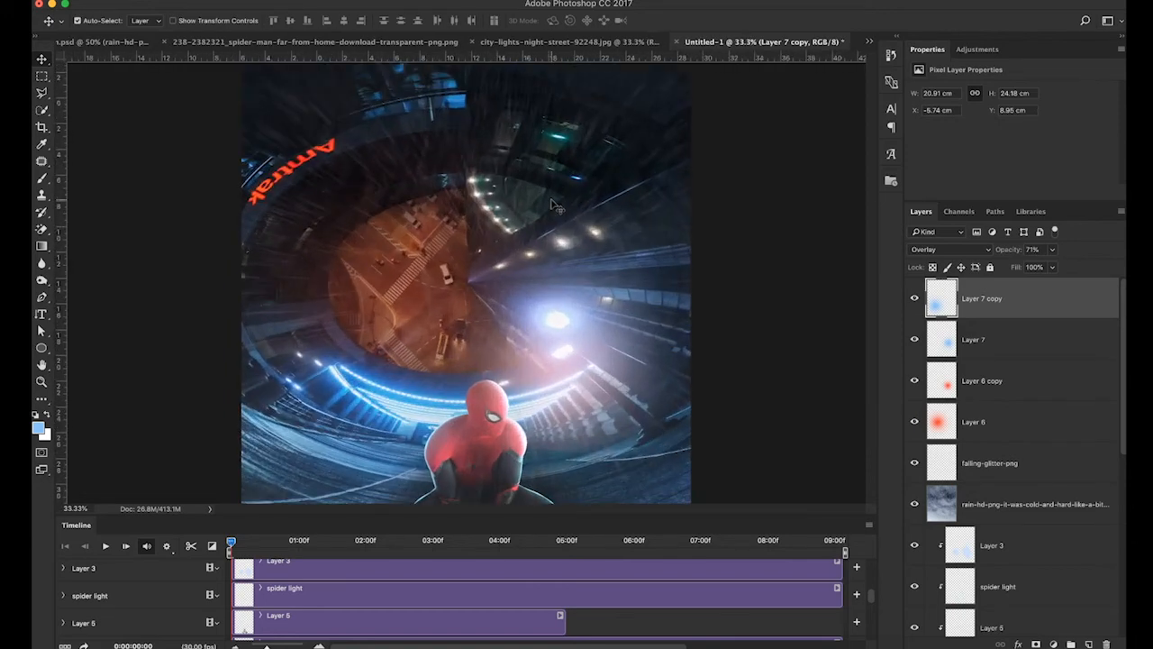
pyautogui.scroll(-3, 551, 202)
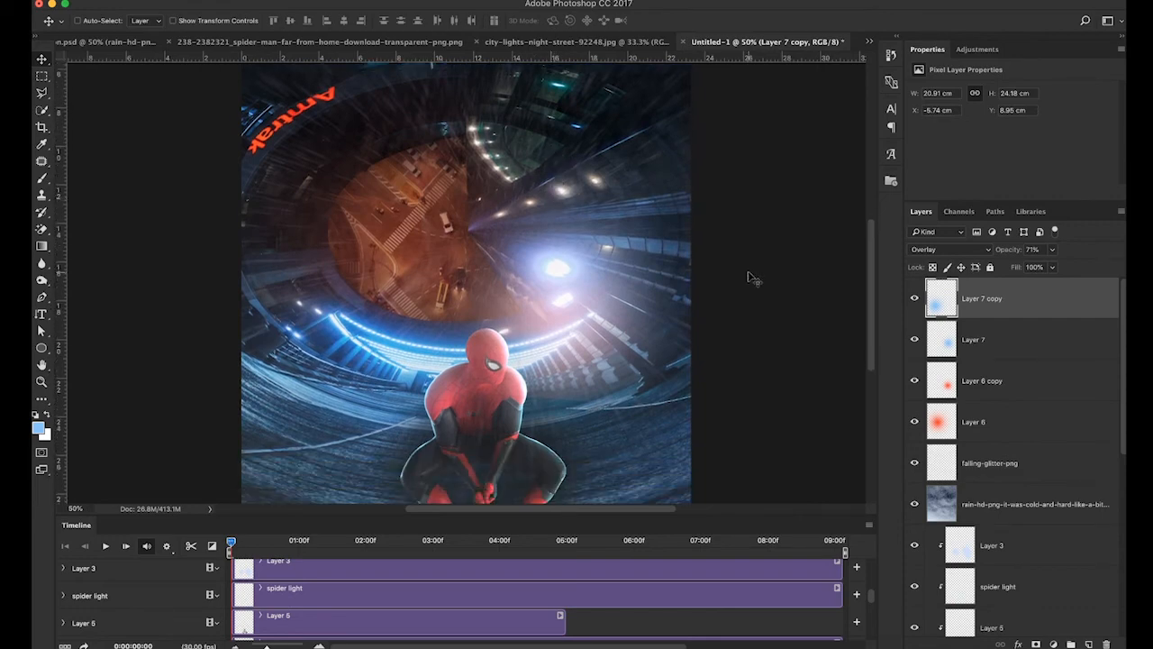
# Step: Extend the Layer 5, falling-glitter-png and Layer 6 clips to the end of the timeline, just past 9 seconds
pyautogui.click(566, 626)
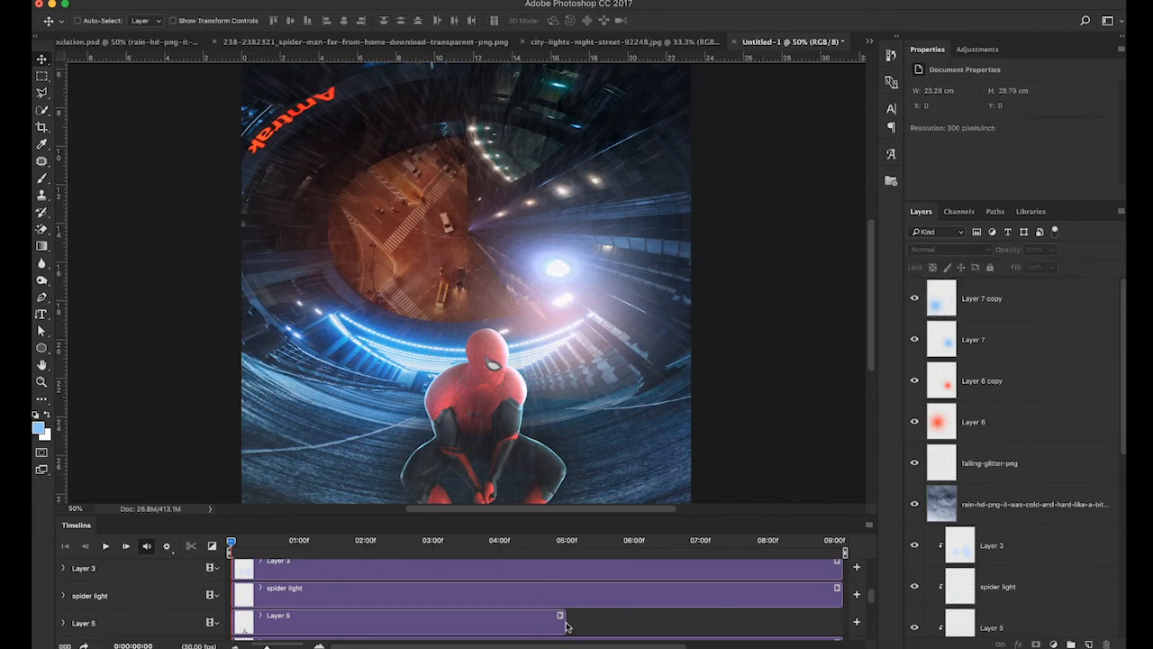
pyautogui.moveTo(561, 621); pyautogui.dragTo(841, 617)
pyautogui.scroll(4, 772, 616)
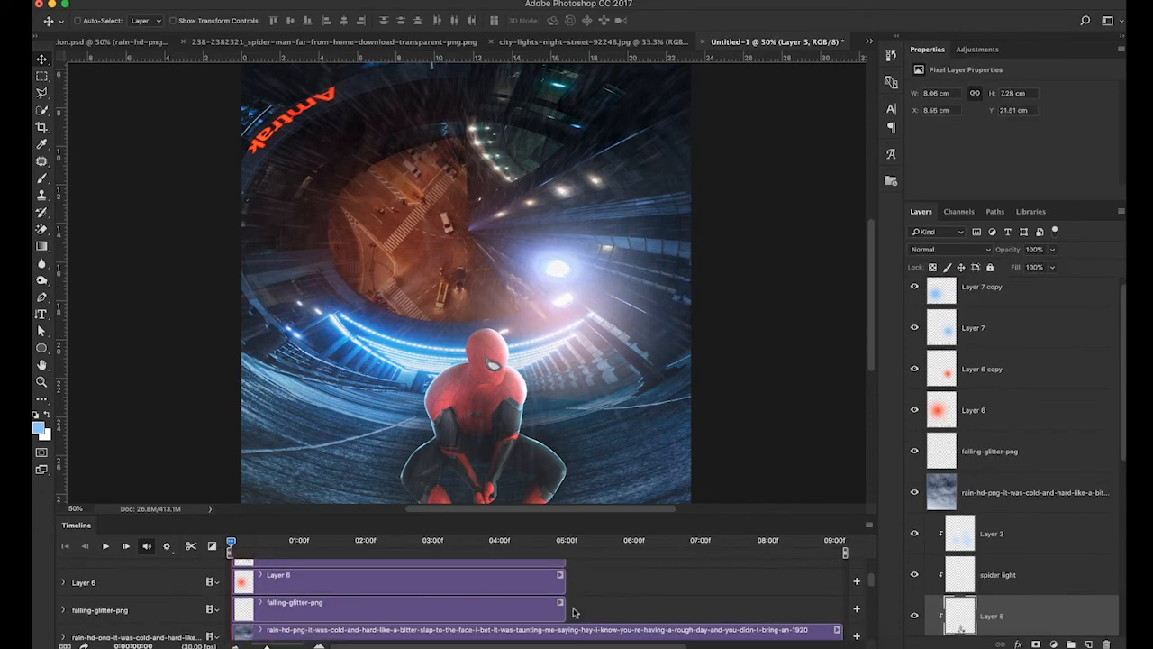
pyautogui.moveTo(561, 602); pyautogui.dragTo(843, 603)
pyautogui.moveTo(560, 575); pyautogui.dragTo(845, 577)
# Step: Extend the Layer 6 copy, Layer 7 and Layer 7 copy clips to the same timeline end and preview the animation
pyautogui.scroll(3, 721, 595)
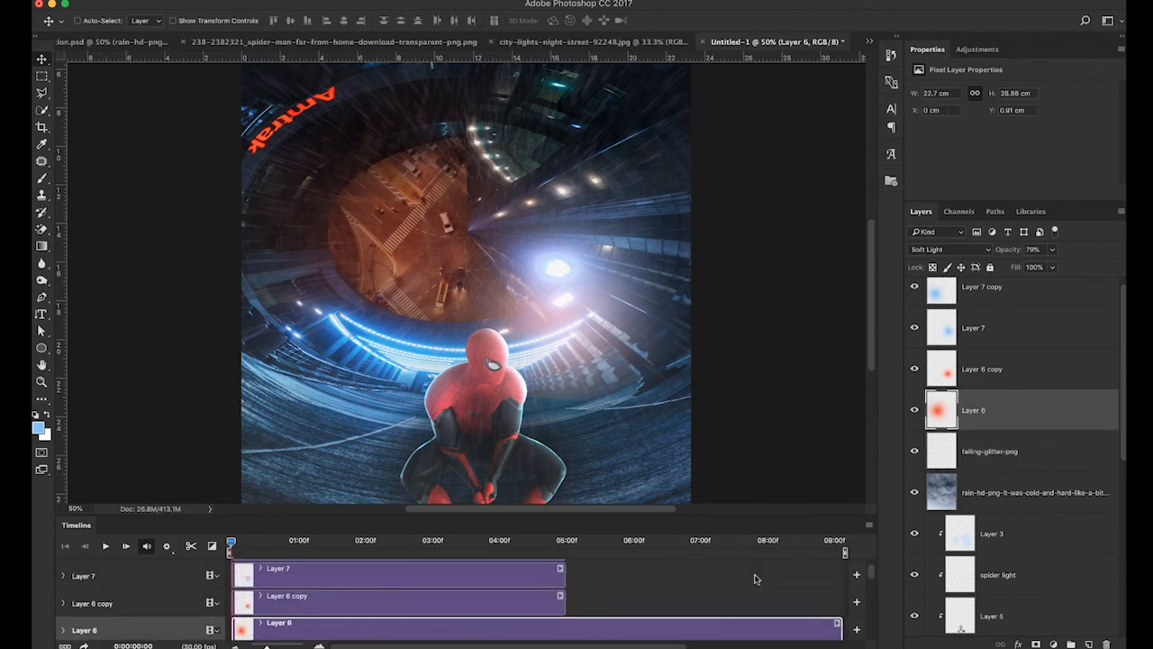
pyautogui.moveTo(561, 610); pyautogui.dragTo(840, 595)
pyautogui.scroll(1, 721, 595)
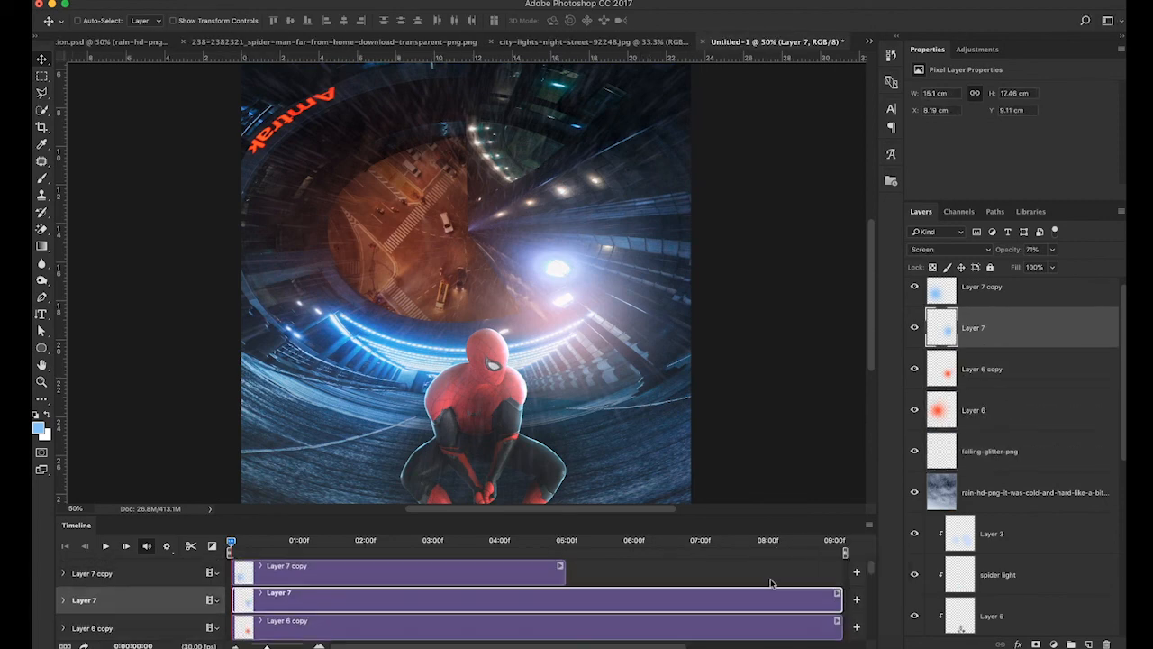
pyautogui.moveTo(560, 566); pyautogui.dragTo(784, 559)
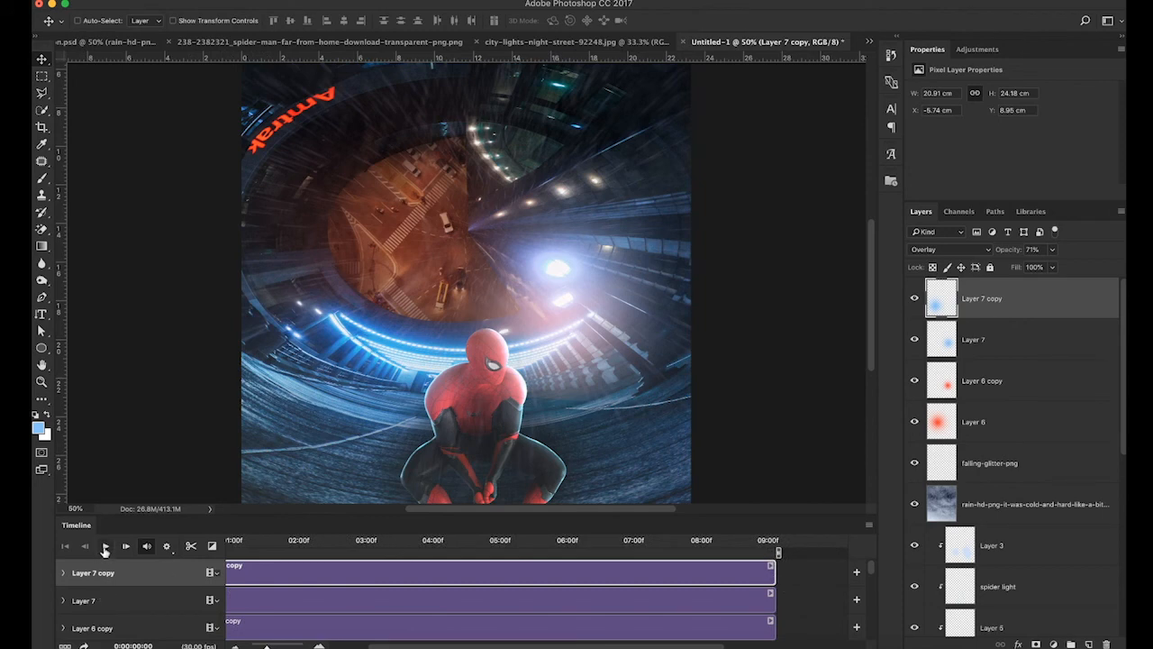
pyautogui.click(104, 547)
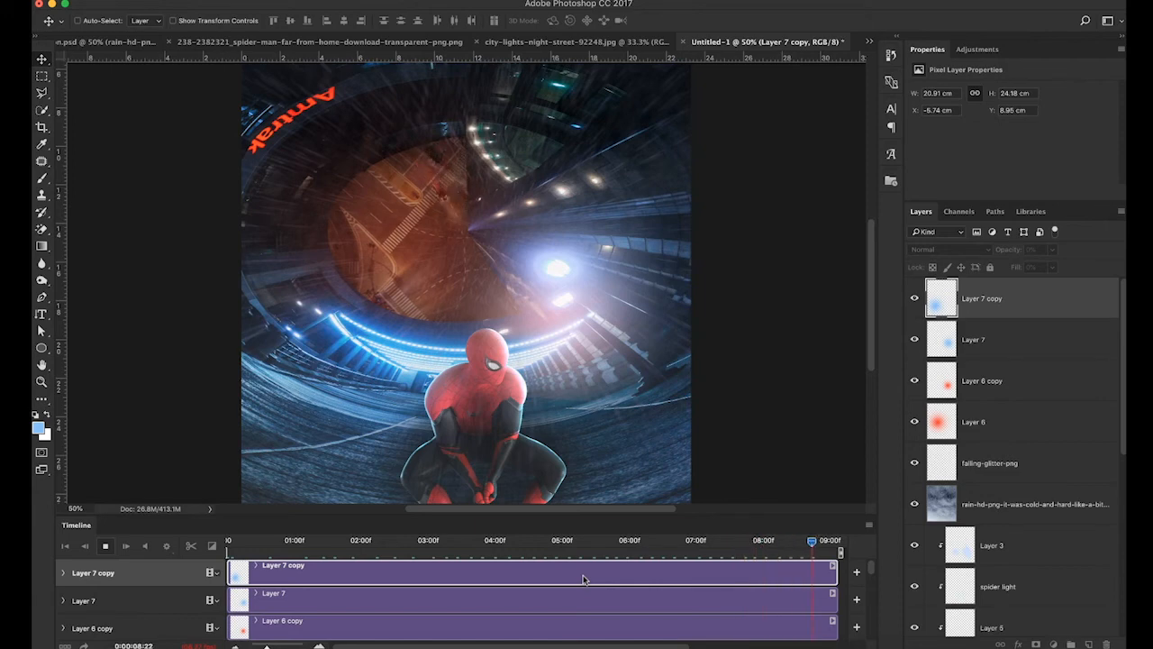
pyautogui.press('space')
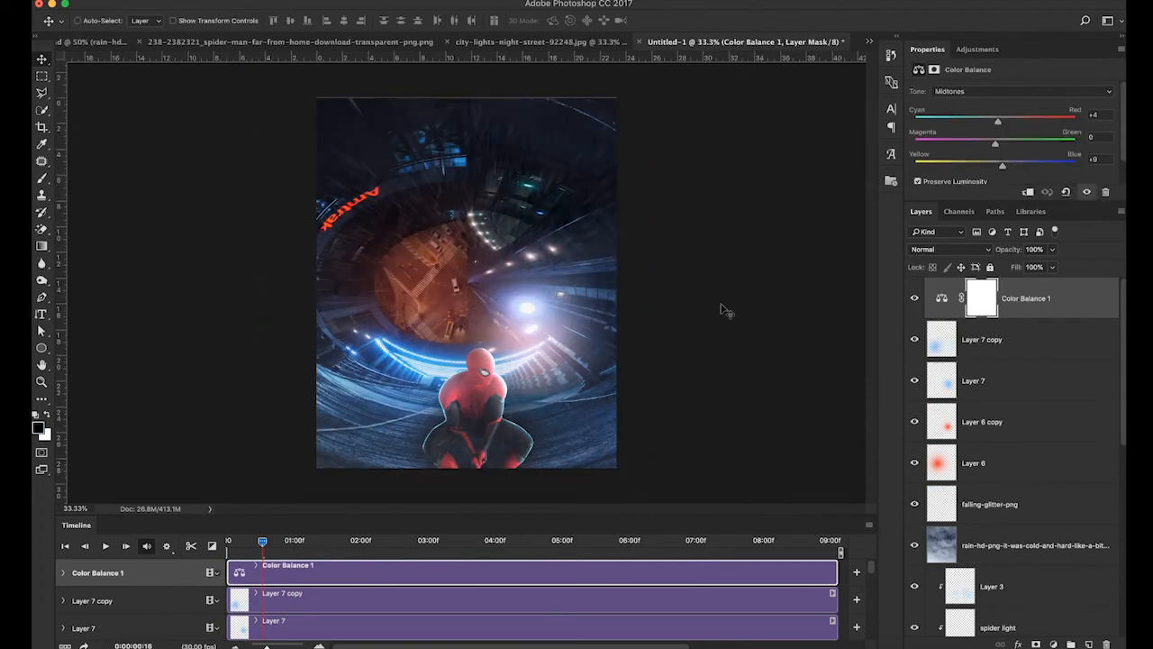
# Step: Select the street image on Layer 1 and outline the red Amtrak sign closely with the Polygonal Lasso tool
pyautogui.scroll(-10, 928, 452)
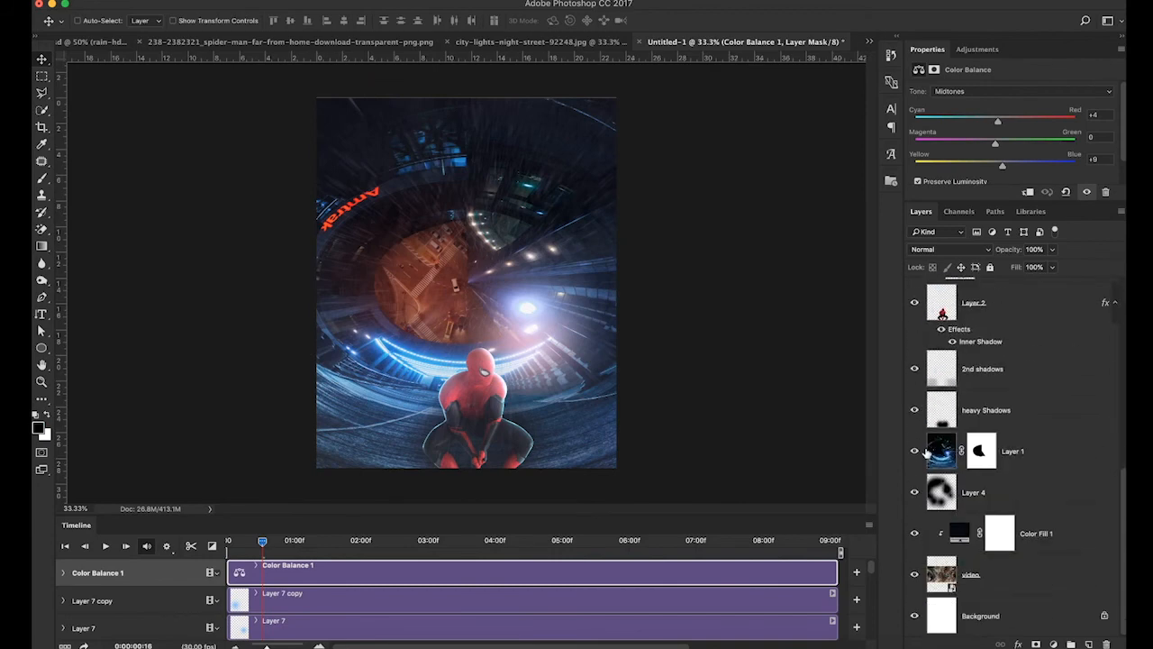
pyautogui.click(947, 460)
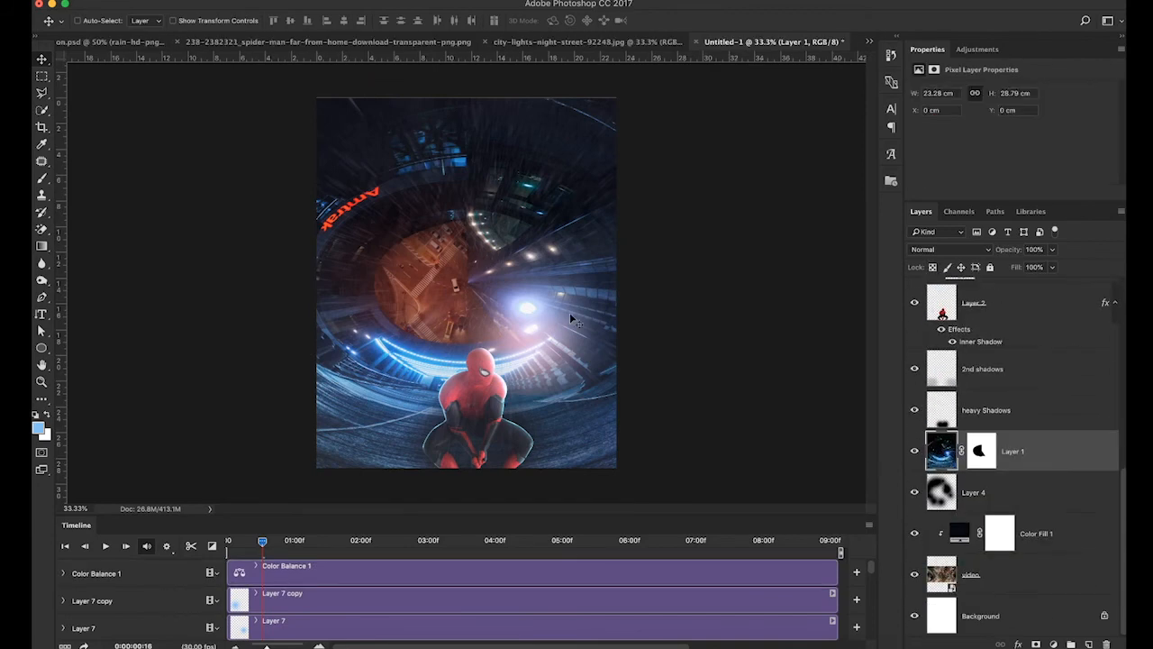
pyautogui.press('super+equal')
pyautogui.press('super+equal')
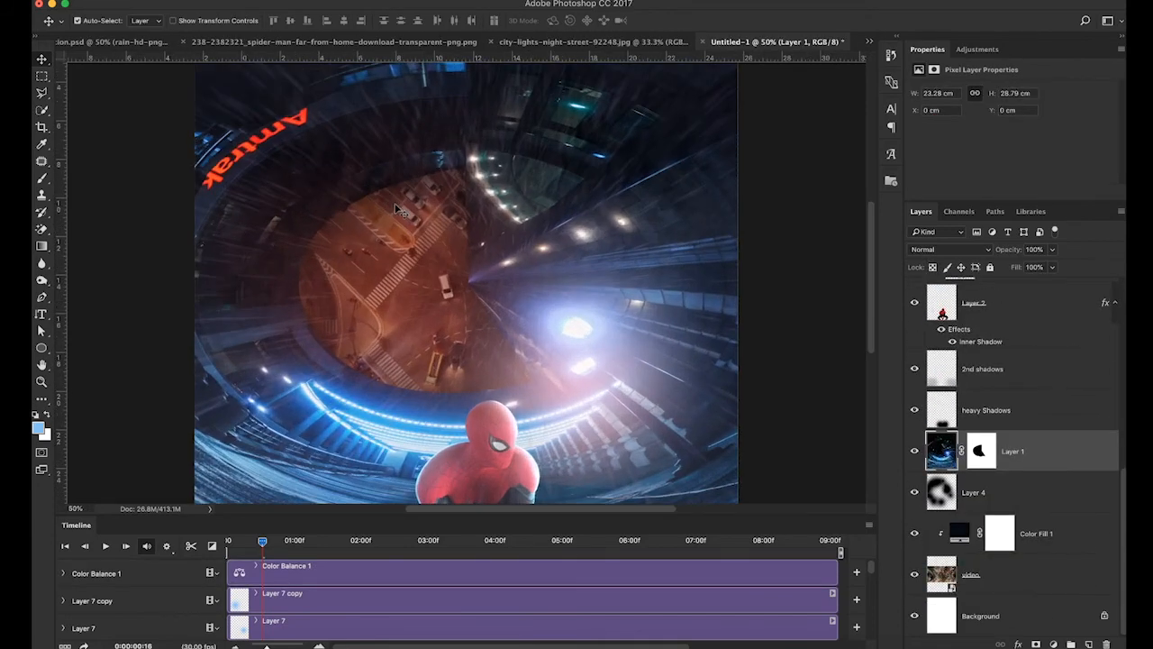
pyautogui.scroll(5, 396, 209)
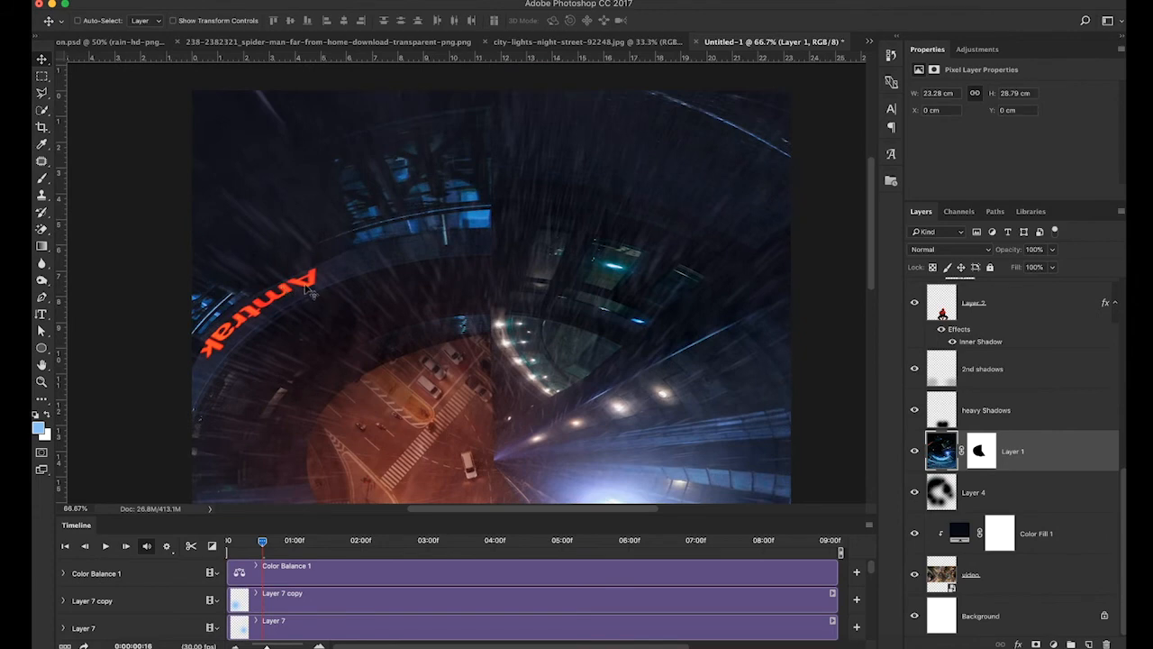
pyautogui.press('super+equal')
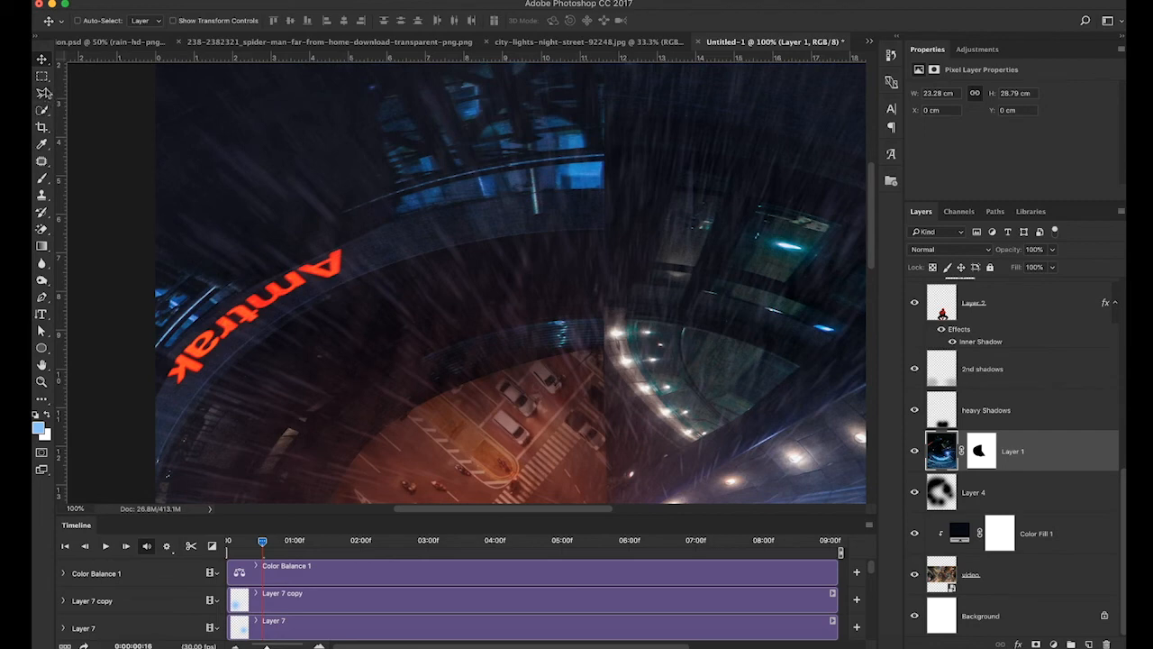
pyautogui.click(44, 93)
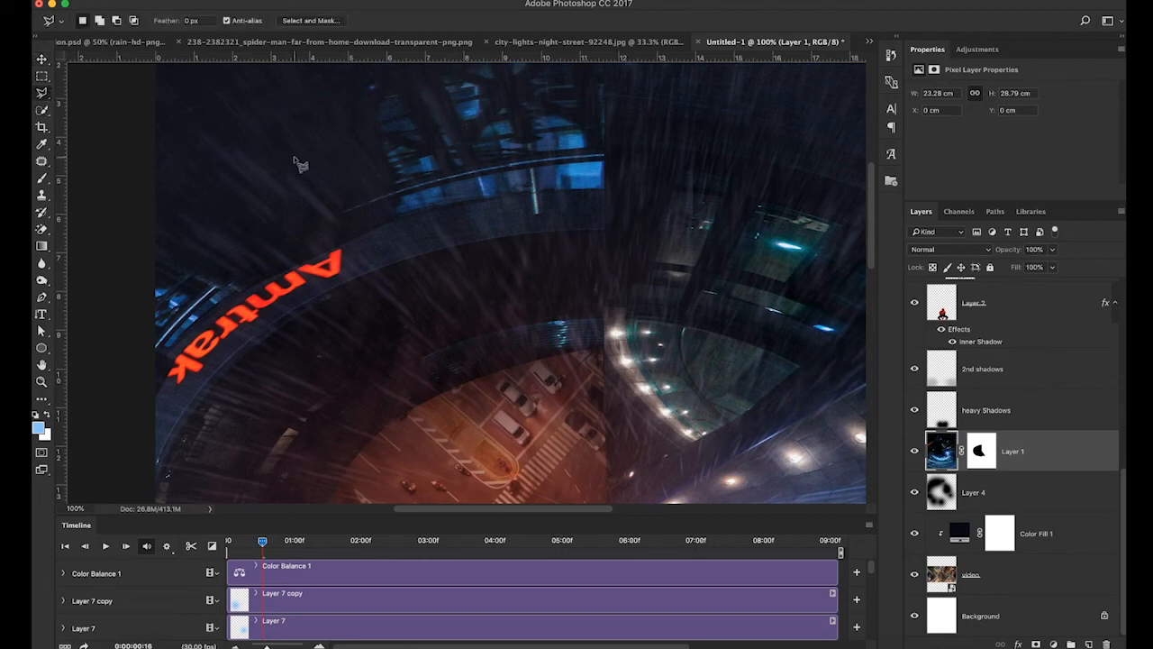
pyautogui.click(340, 246)
pyautogui.click(168, 375)
pyautogui.click(184, 390)
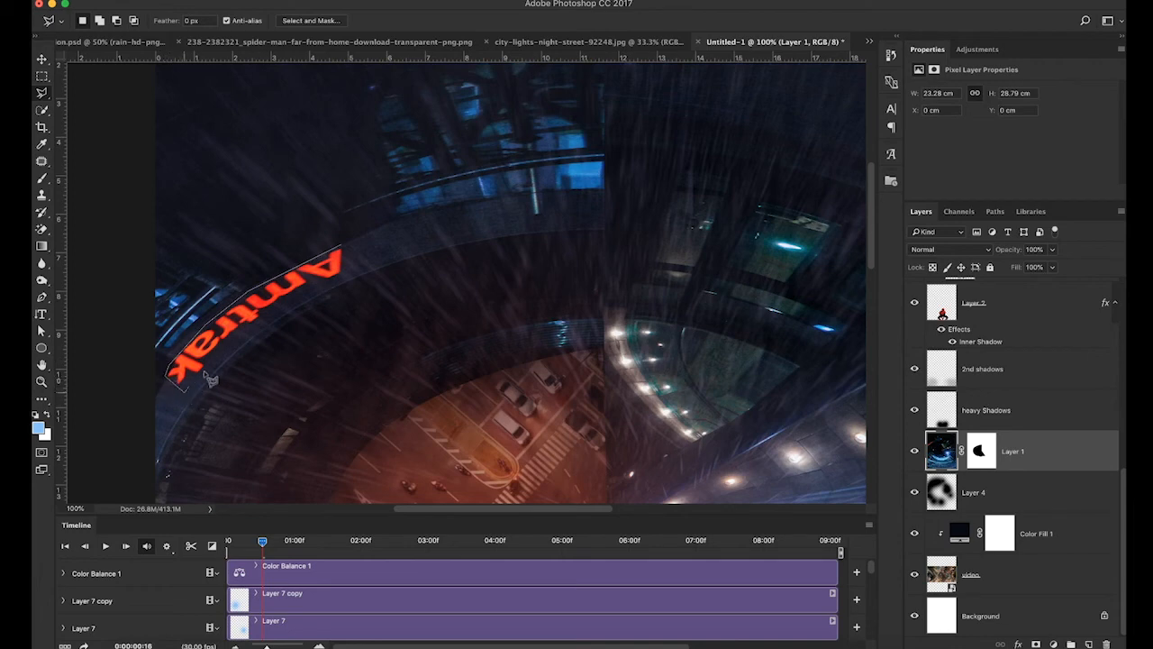
pyautogui.click(346, 276)
pyautogui.click(343, 245)
# Step: Fill the sign selection using Content-Aware with color adaptation, Normal mode and 100% opacity
pyautogui.rightClick(327, 266)
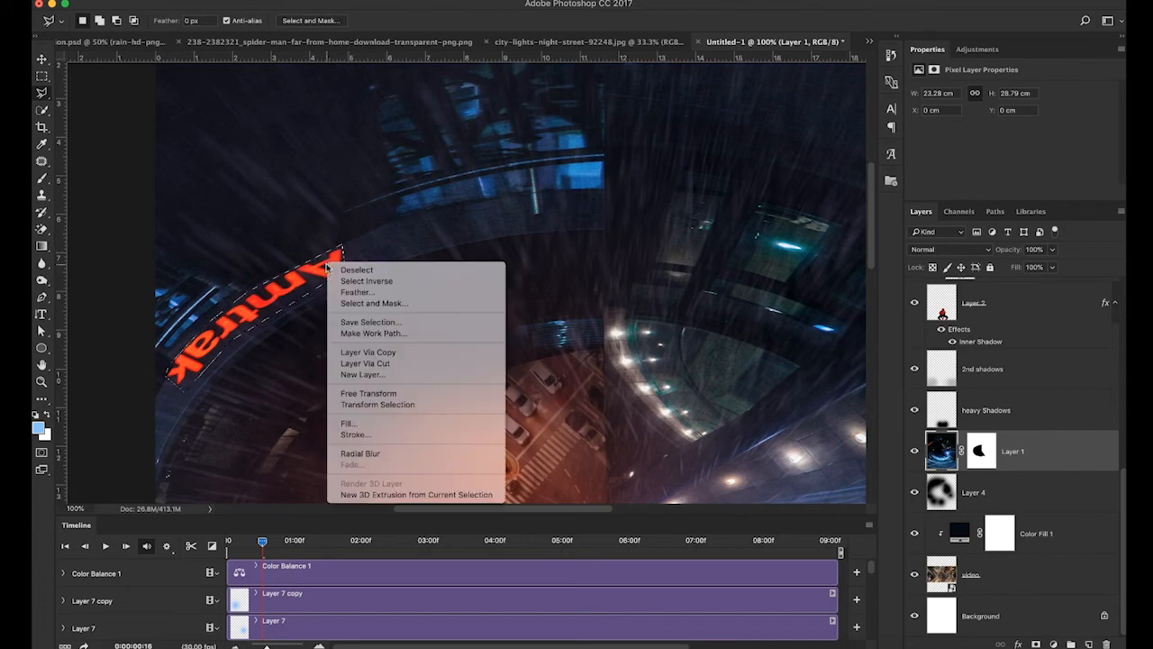
pyautogui.click(364, 424)
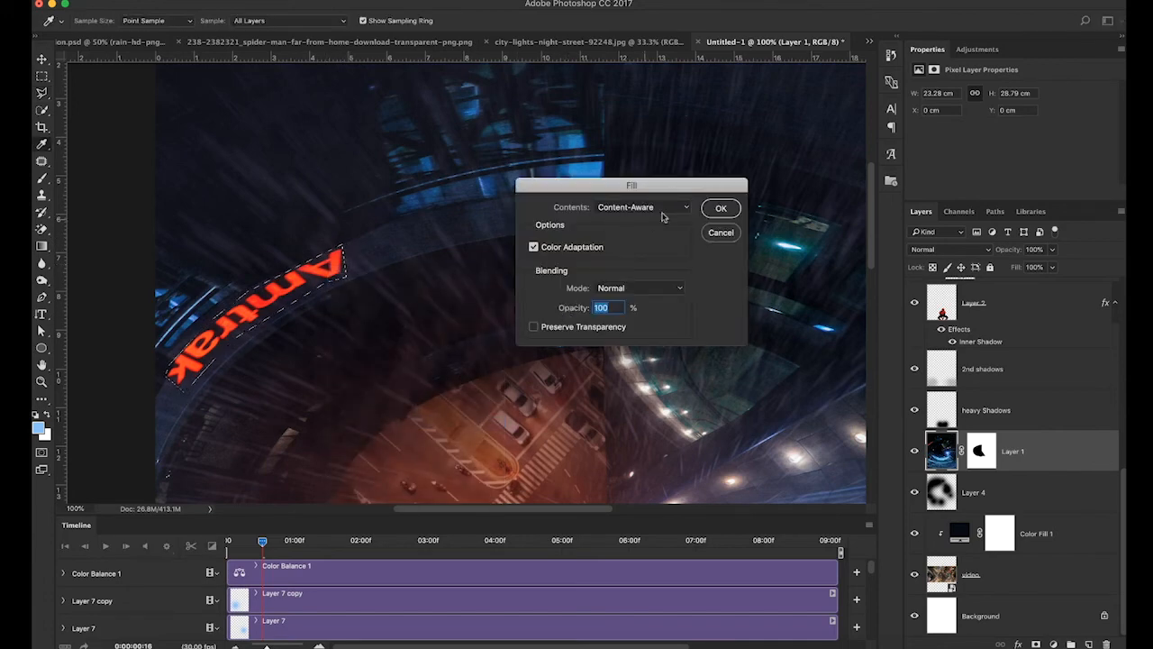
pyautogui.click(721, 209)
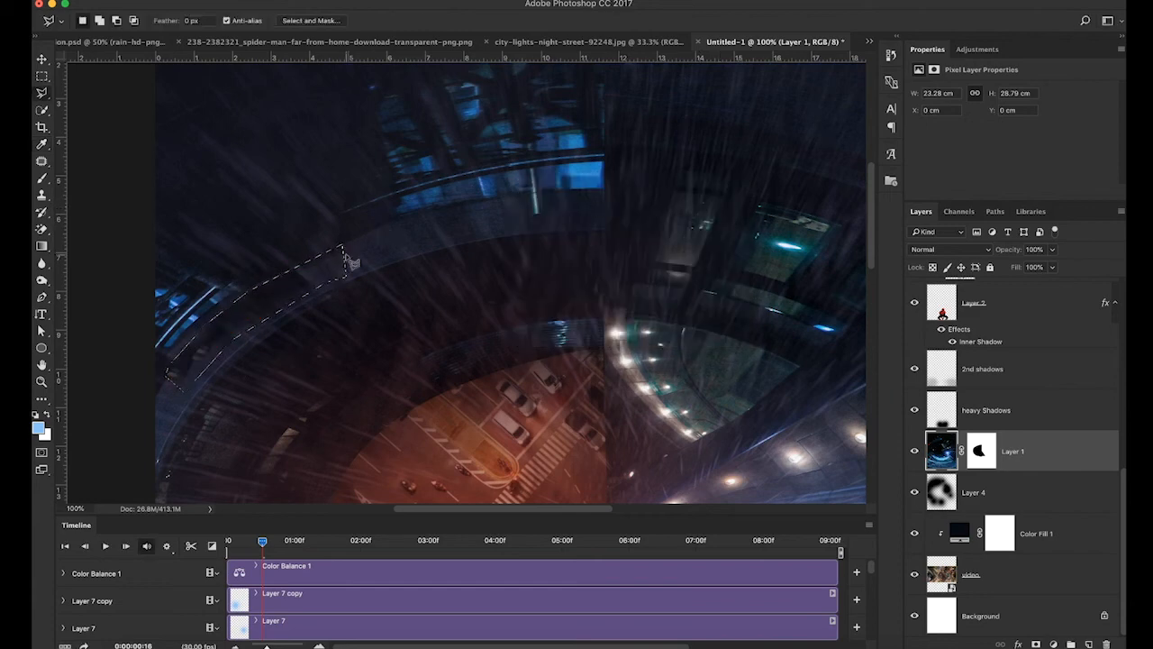
# Step: Clone Stamp clean wall texture over the patched sign area on Layer 1 with an 81 px brush, and remove the selection
pyautogui.click(42, 196)
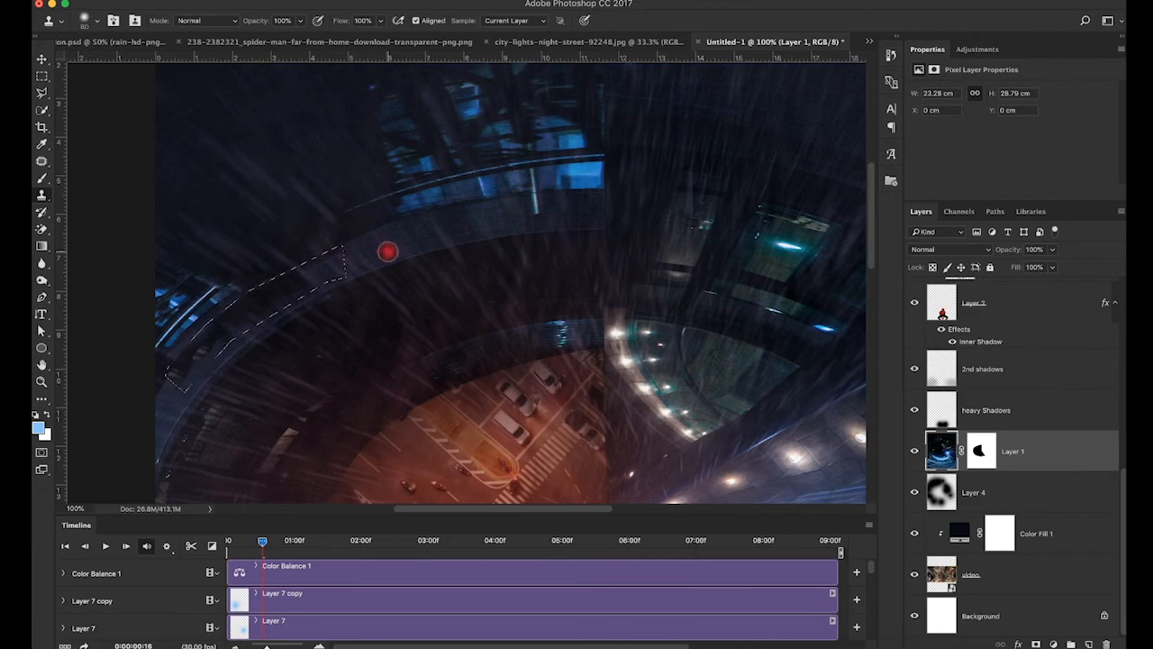
pyautogui.click(97, 26)
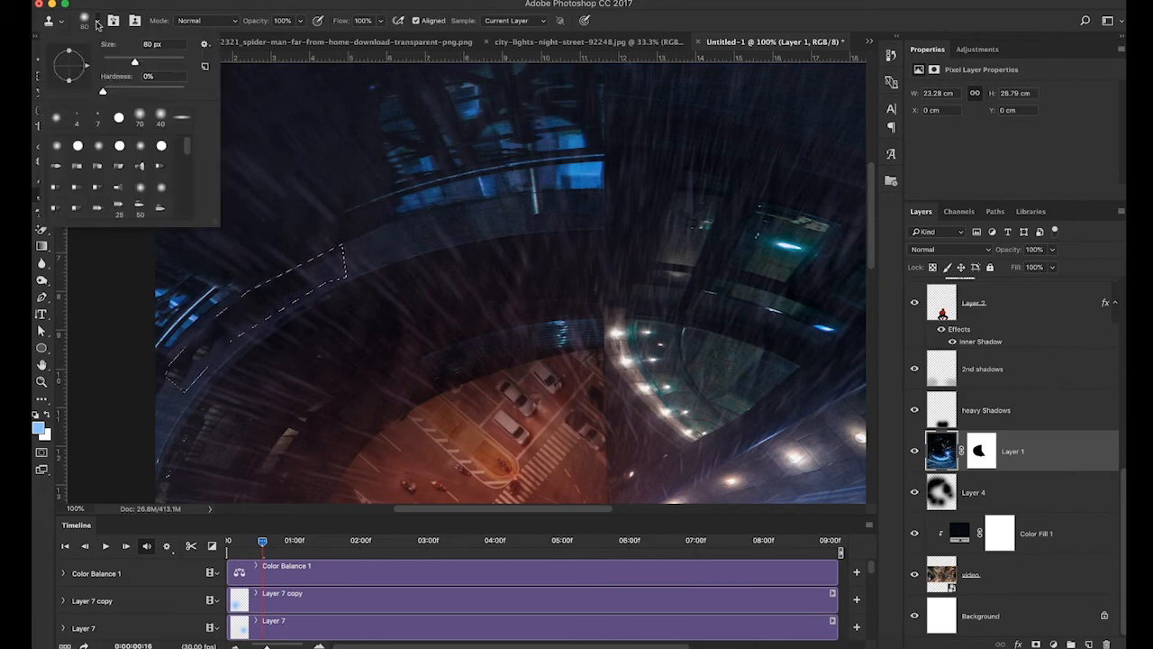
pyautogui.moveTo(135, 65); pyautogui.dragTo(134, 63)
pyautogui.moveTo(135, 65); pyautogui.dragTo(136, 64)
pyautogui.press('Return')
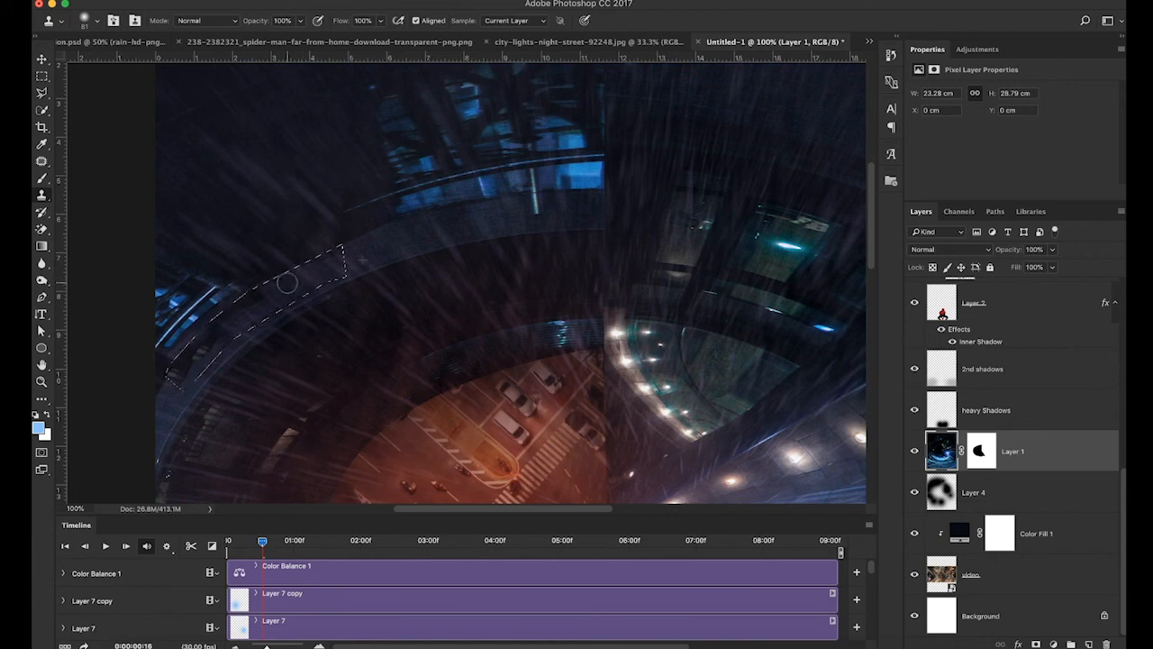
pyautogui.moveTo(286, 283)
pyautogui.mouseDown()
pyautogui.moveTo(246, 294)
pyautogui.moveTo(206, 337)
pyautogui.mouseUp()
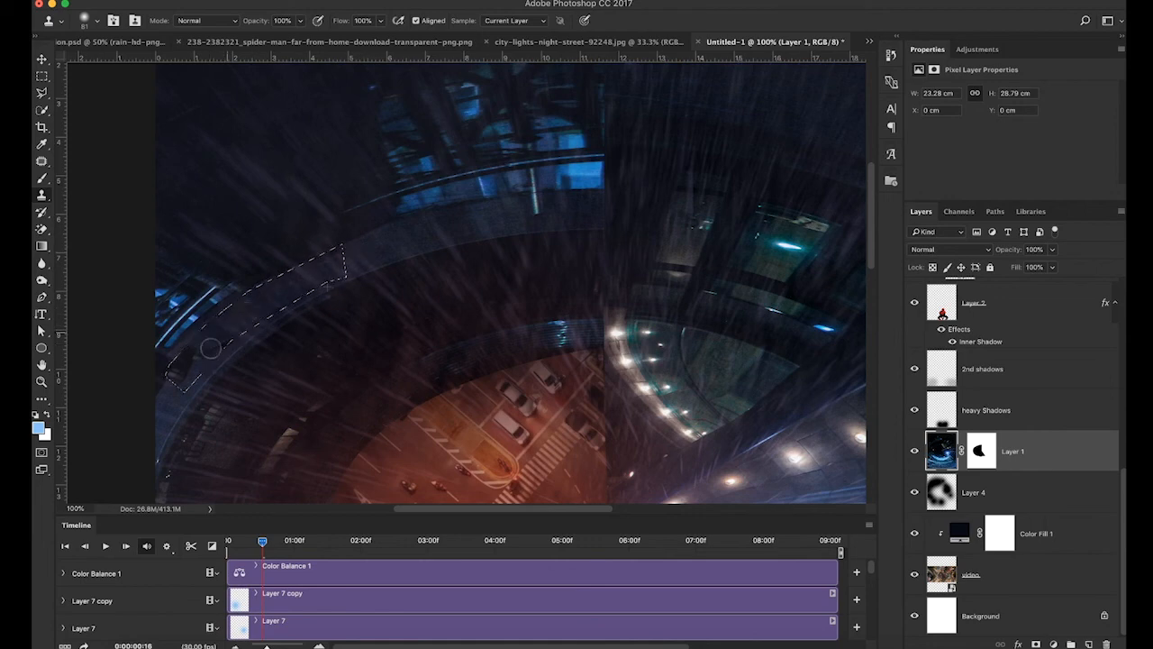
pyautogui.moveTo(208, 331); pyautogui.dragTo(183, 335)
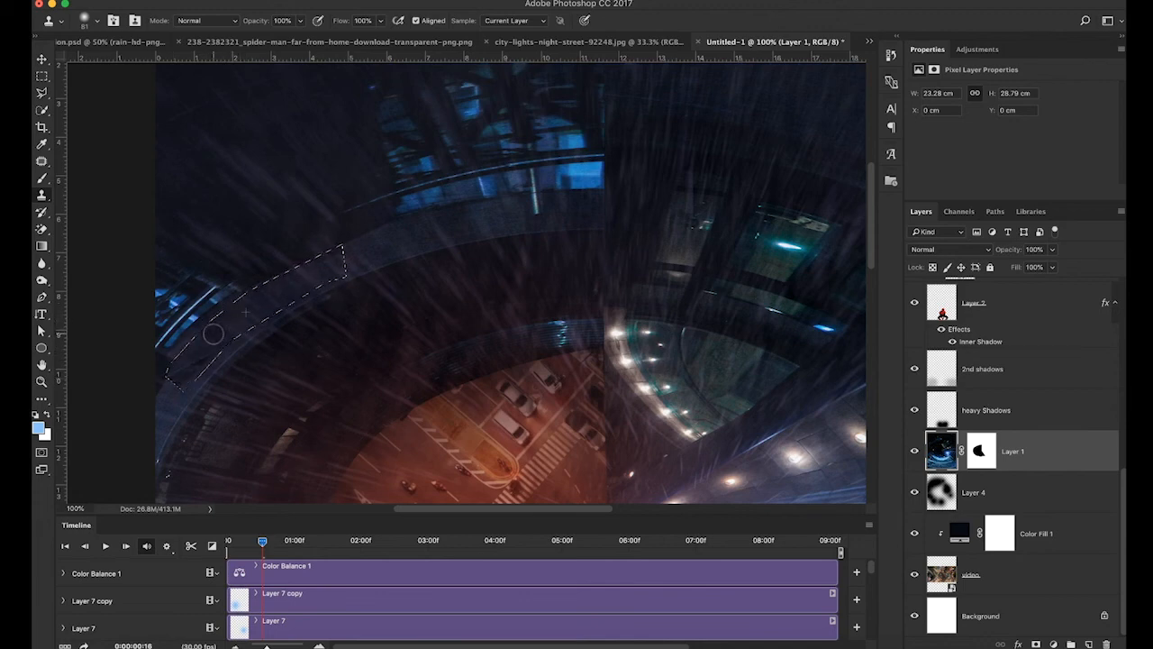
pyautogui.moveTo(181, 362); pyautogui.dragTo(179, 375)
pyautogui.press('super+d')
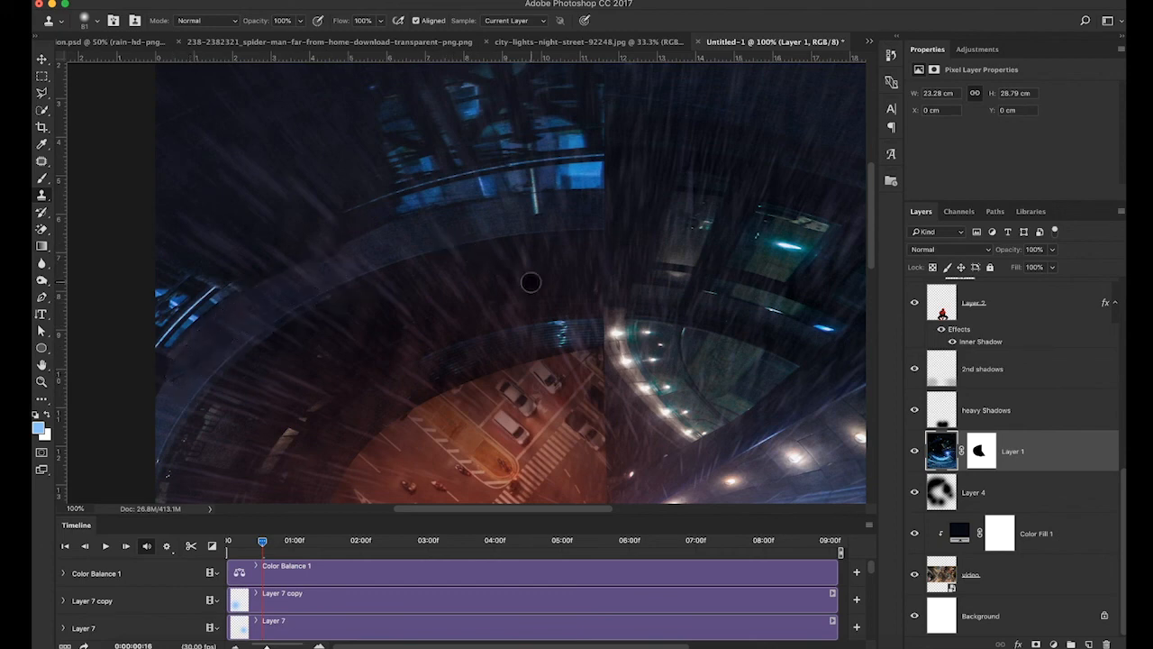
# Step: Stamp all visible layers into a new merged layer above the Color Balance 1 adjustment
pyautogui.press('super+minus')
pyautogui.press('super+minus')
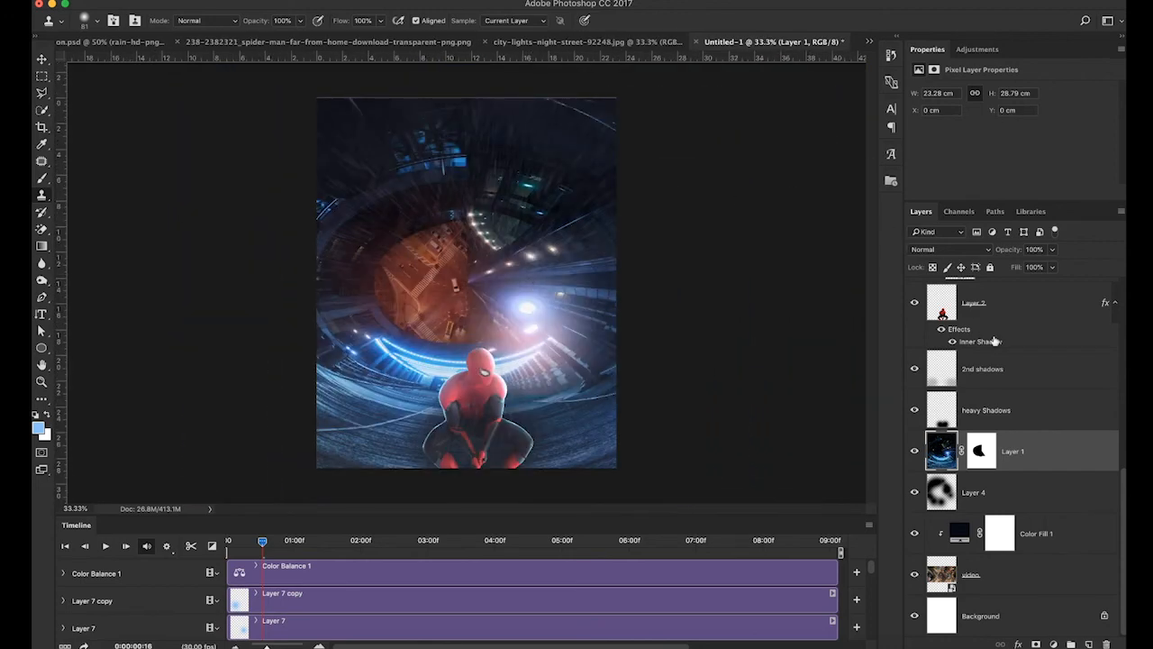
pyautogui.scroll(10, 994, 341)
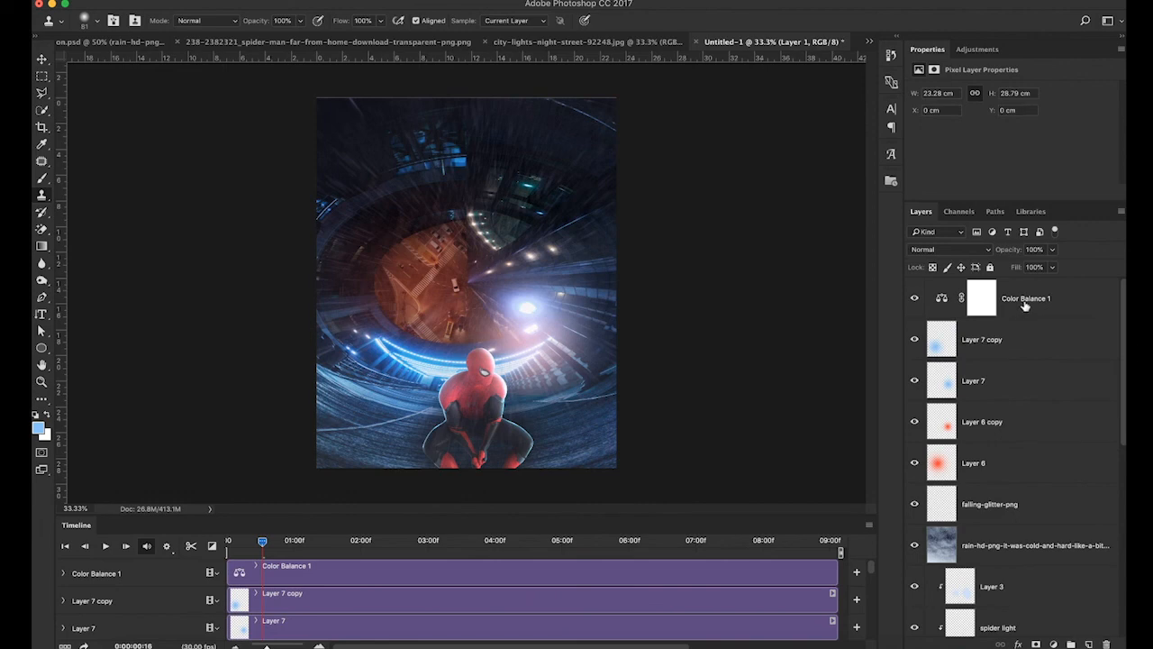
pyautogui.click(1024, 307)
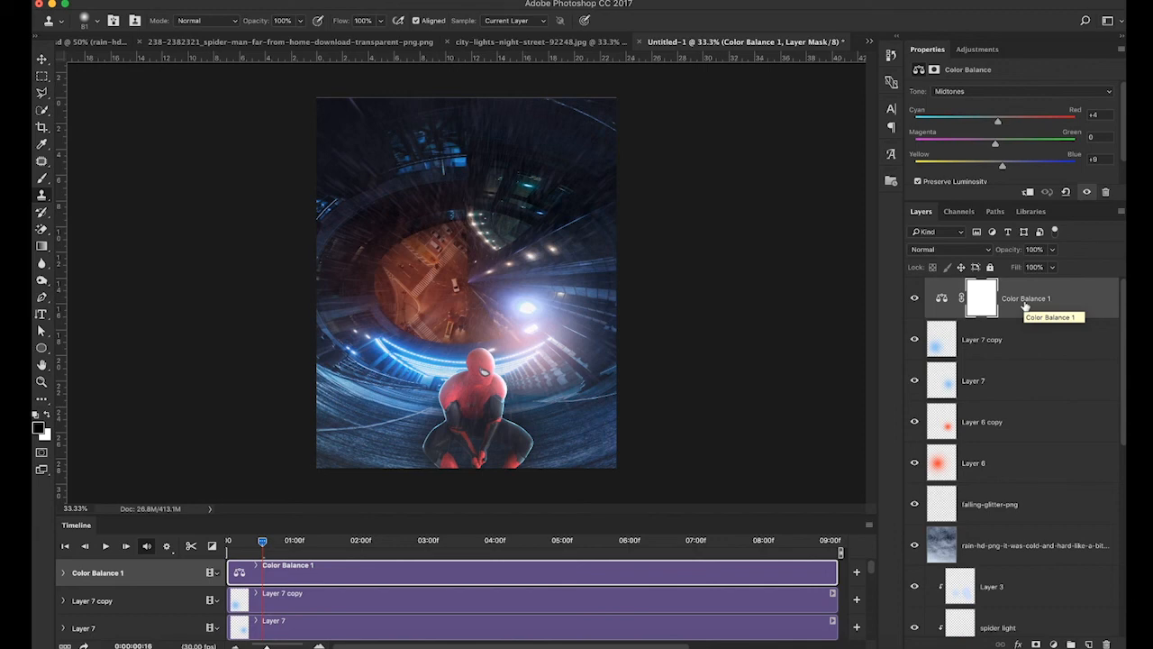
pyautogui.press('super+alt+shift+e')
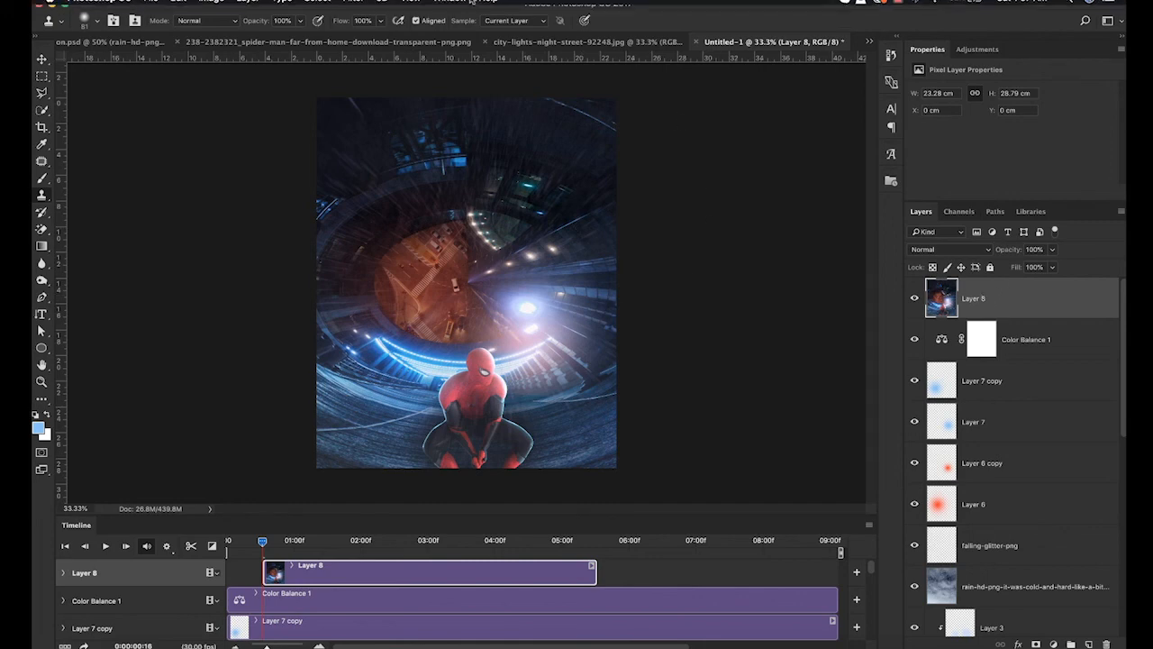
# Step: Start the Camera Raw Filter on the merged layer, setting Temperature to -4 and Contrast to +24, and slightly lowering the Whites
pyautogui.click(354, 4)
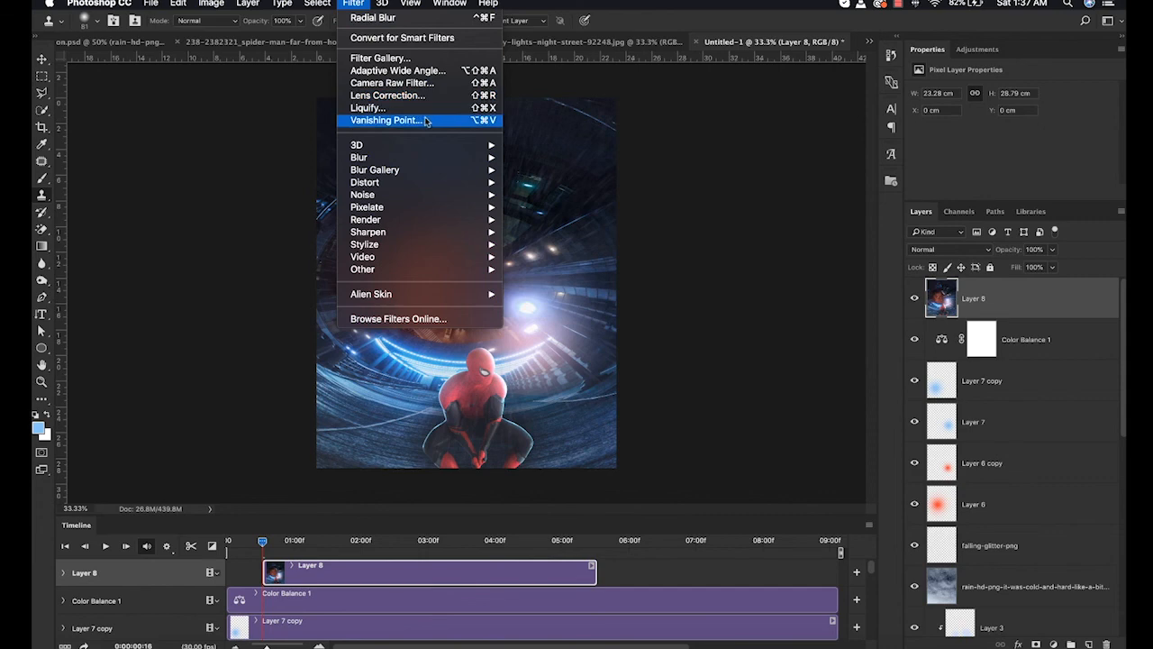
pyautogui.click(405, 84)
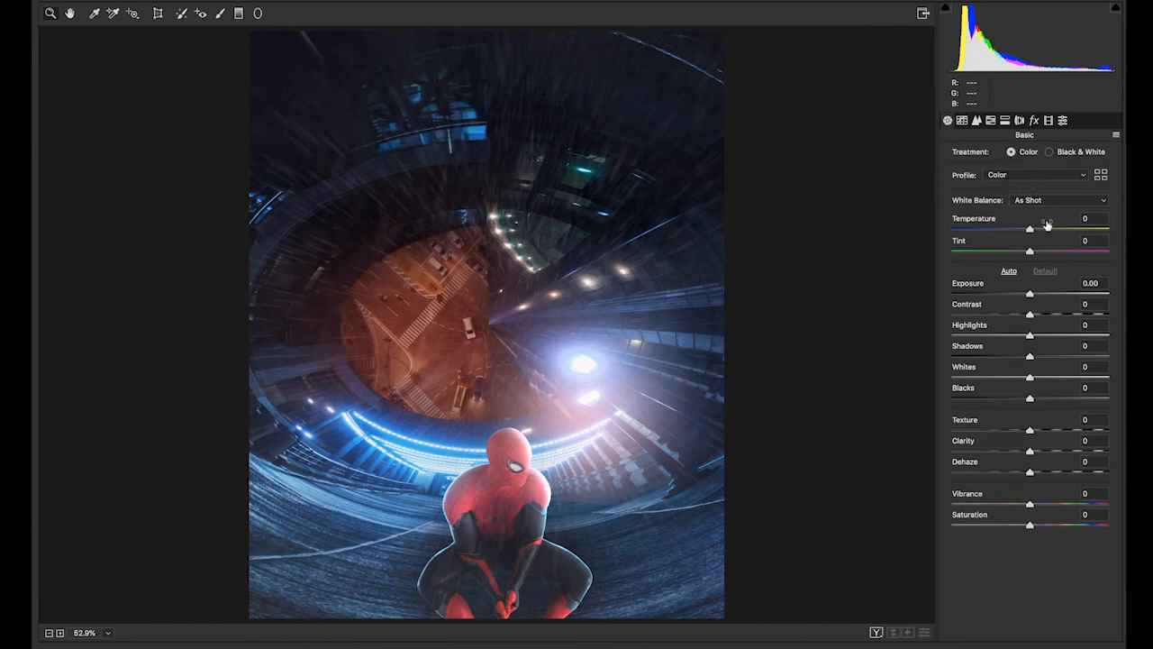
pyautogui.moveTo(1034, 231)
pyautogui.mouseDown()
pyautogui.moveTo(1043, 234)
pyautogui.moveTo(1028, 232)
pyautogui.mouseUp()
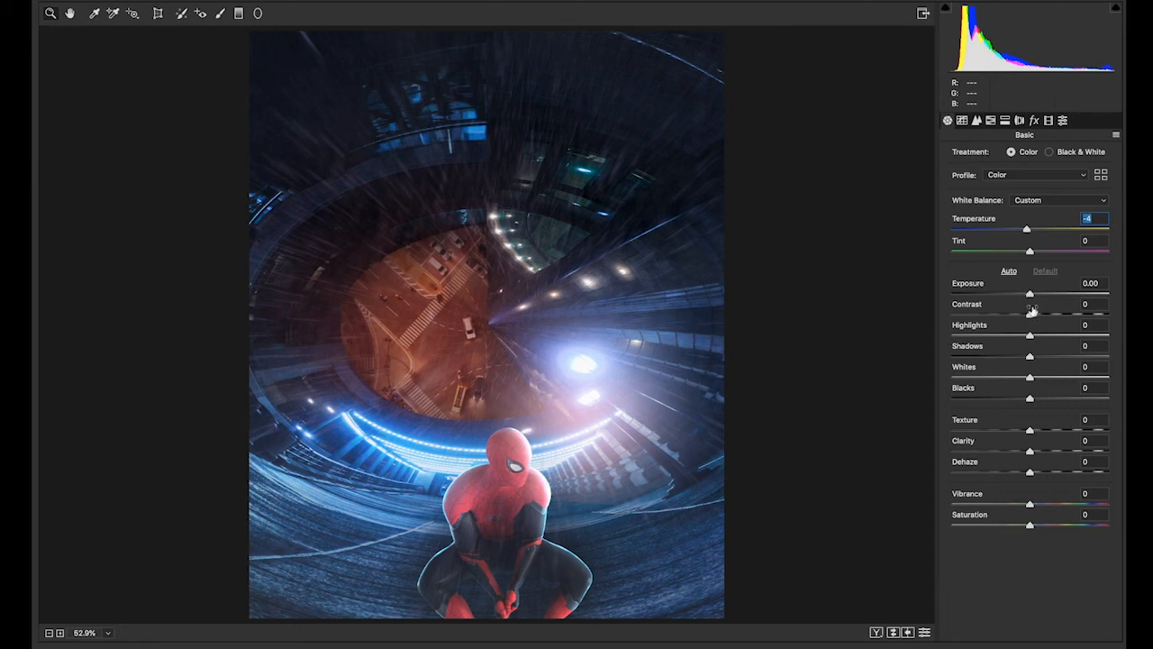
pyautogui.moveTo(1033, 310); pyautogui.dragTo(1050, 317)
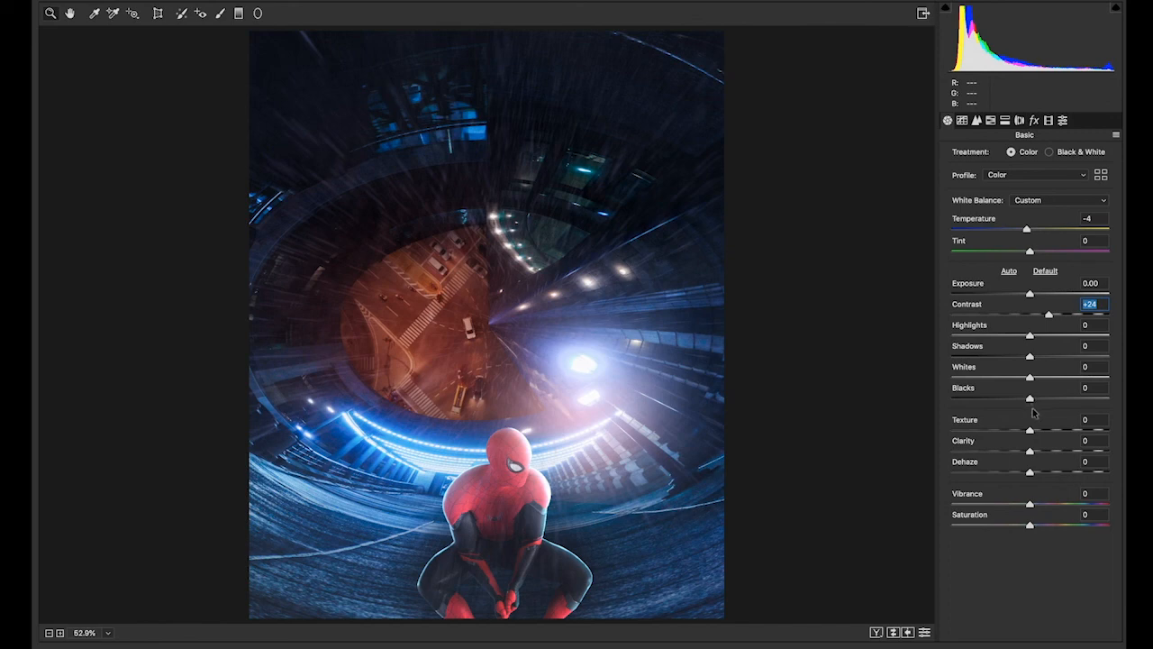
pyautogui.moveTo(1029, 377)
pyautogui.mouseDown()
pyautogui.moveTo(957, 381)
pyautogui.moveTo(1033, 382)
pyautogui.moveTo(1000, 379)
pyautogui.moveTo(1015, 384)
pyautogui.mouseUp()
# Step: Raise the HSL saturation of Oranges to +38 and Blues to +5, and apply the Camera Raw grading
pyautogui.click(962, 121)
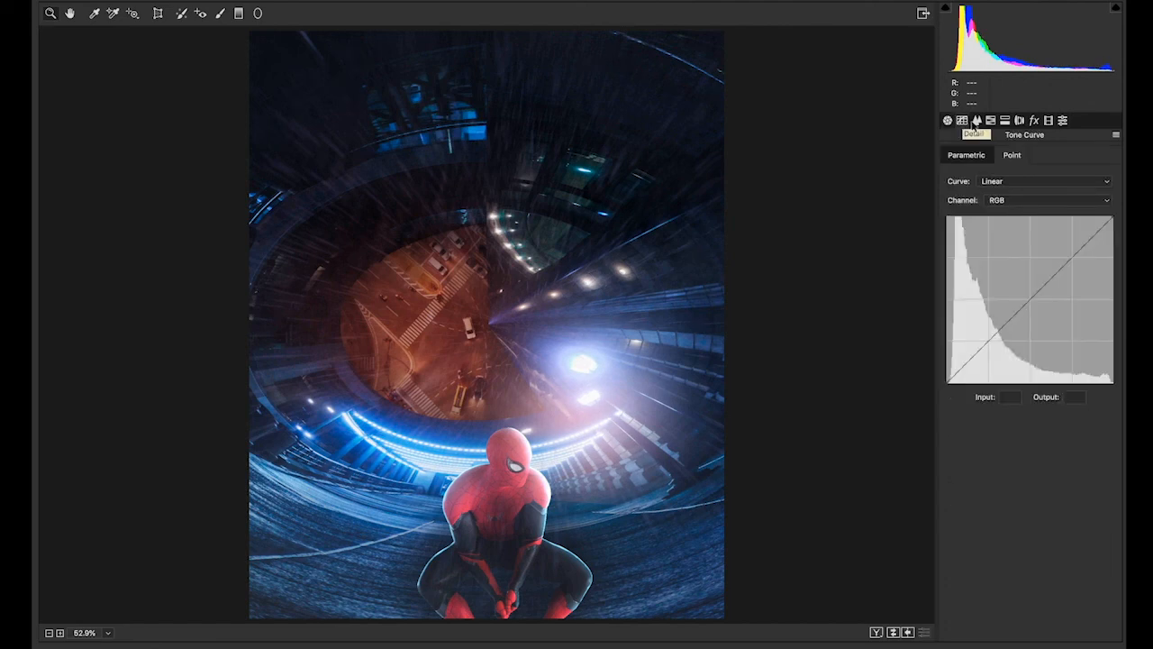
pyautogui.click(977, 121)
pyautogui.click(990, 120)
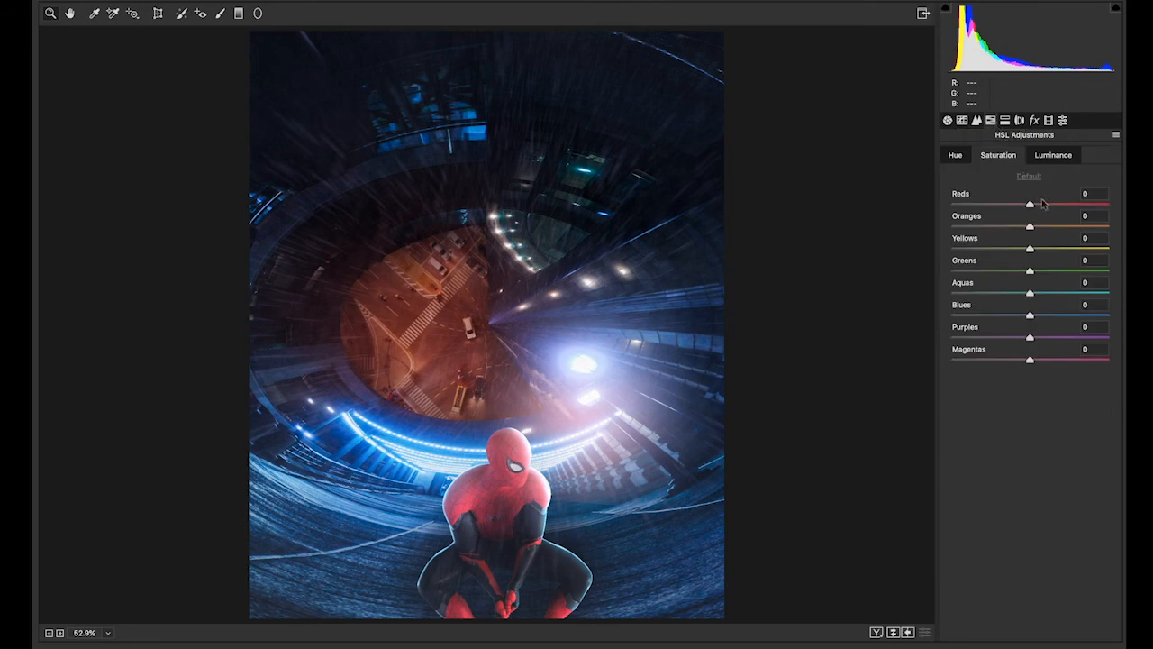
pyautogui.moveTo(1045, 226); pyautogui.dragTo(1060, 229)
pyautogui.moveTo(1048, 314)
pyautogui.mouseDown()
pyautogui.moveTo(1100, 317)
pyautogui.moveTo(1020, 317)
pyautogui.moveTo(1034, 315)
pyautogui.mouseUp()
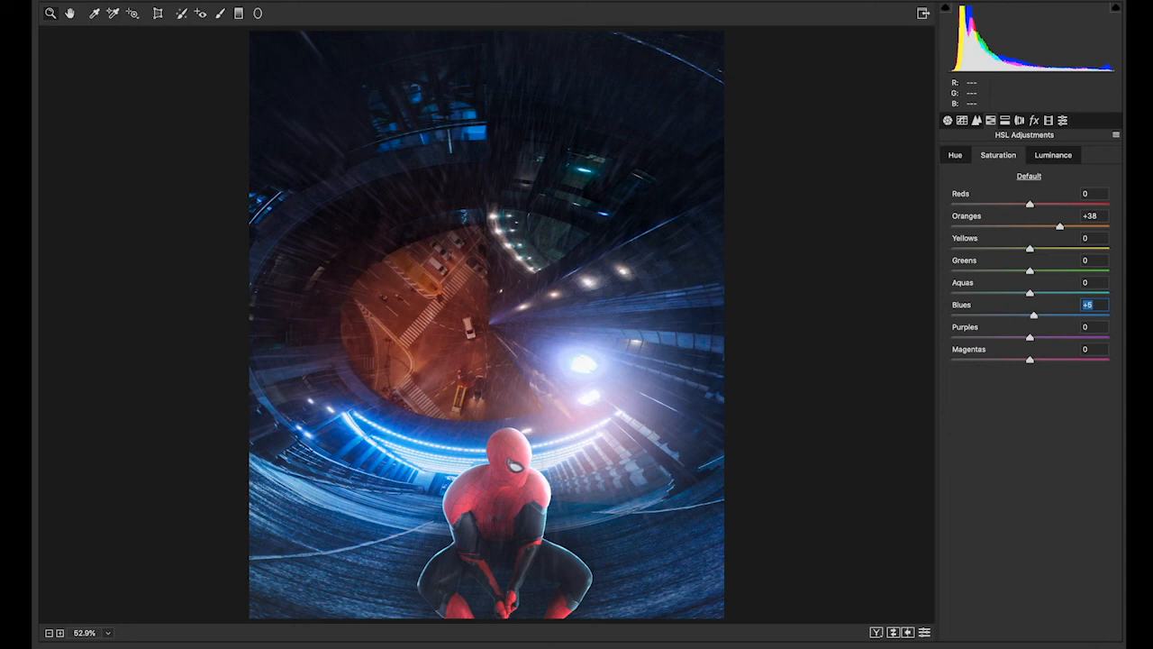
pyautogui.press('Return')
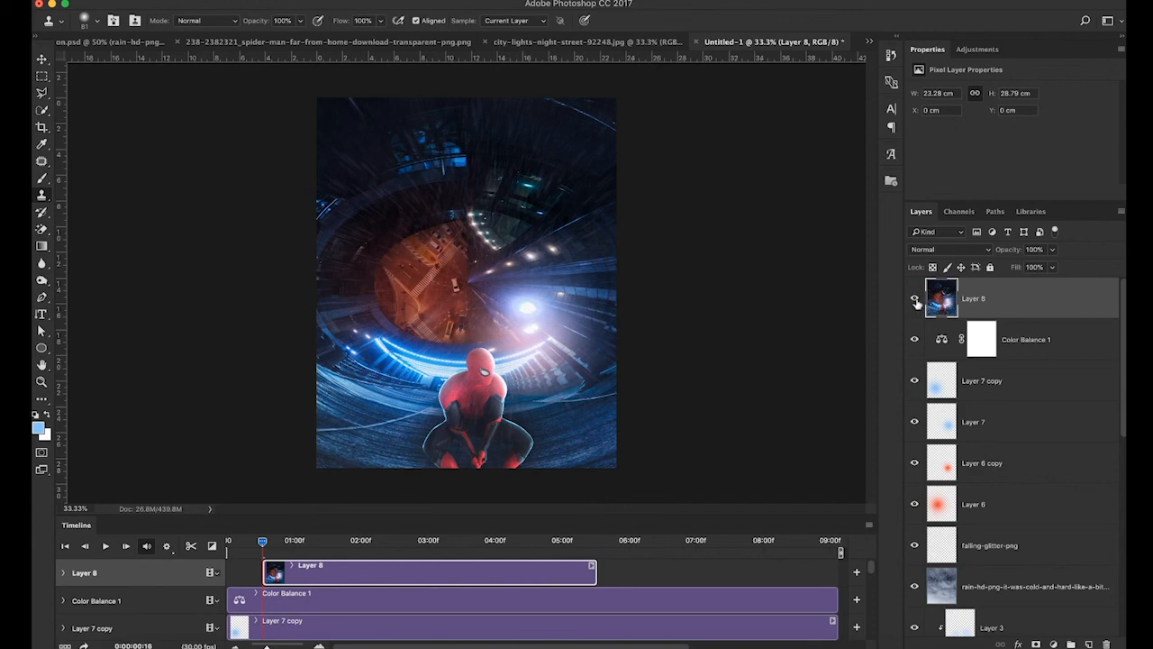
# Step: Hide the graded merged Layer 8 and play the timeline to preview the animation
pyautogui.rightClick(997, 305)
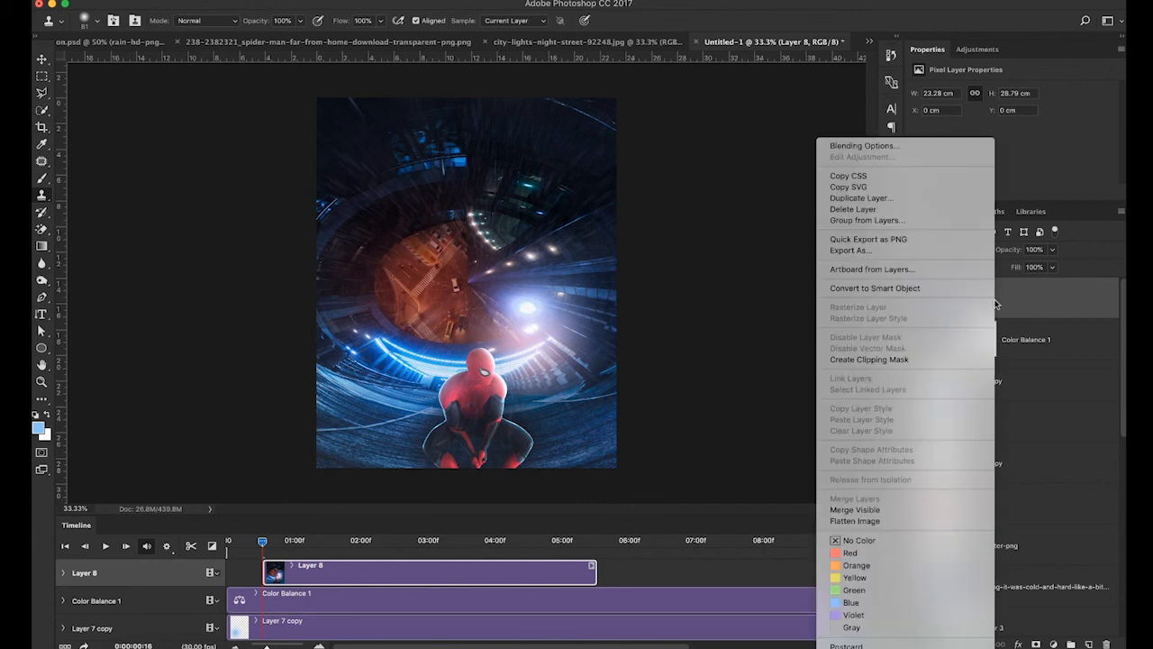
pyautogui.click(1029, 309)
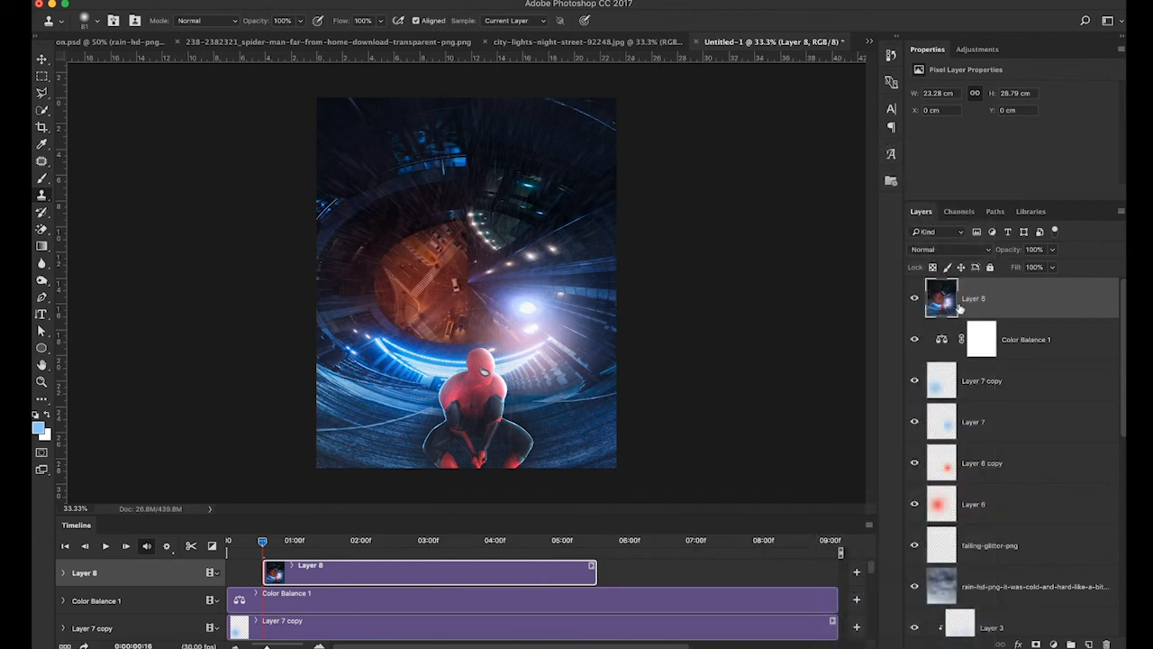
pyautogui.click(914, 299)
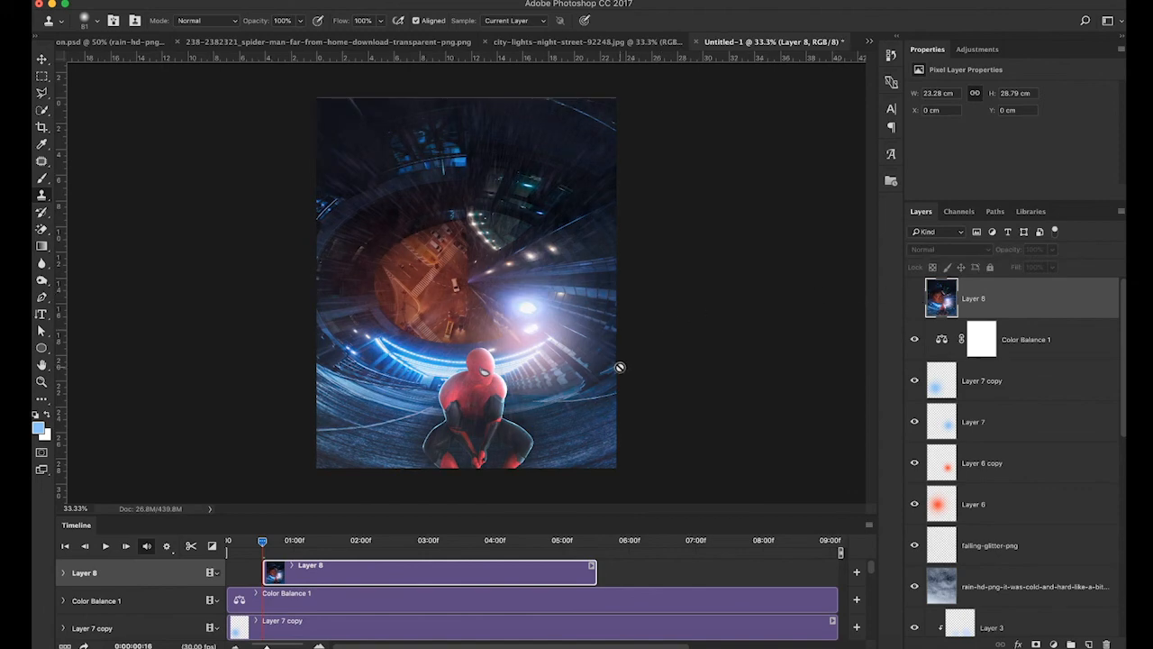
pyautogui.press('space')
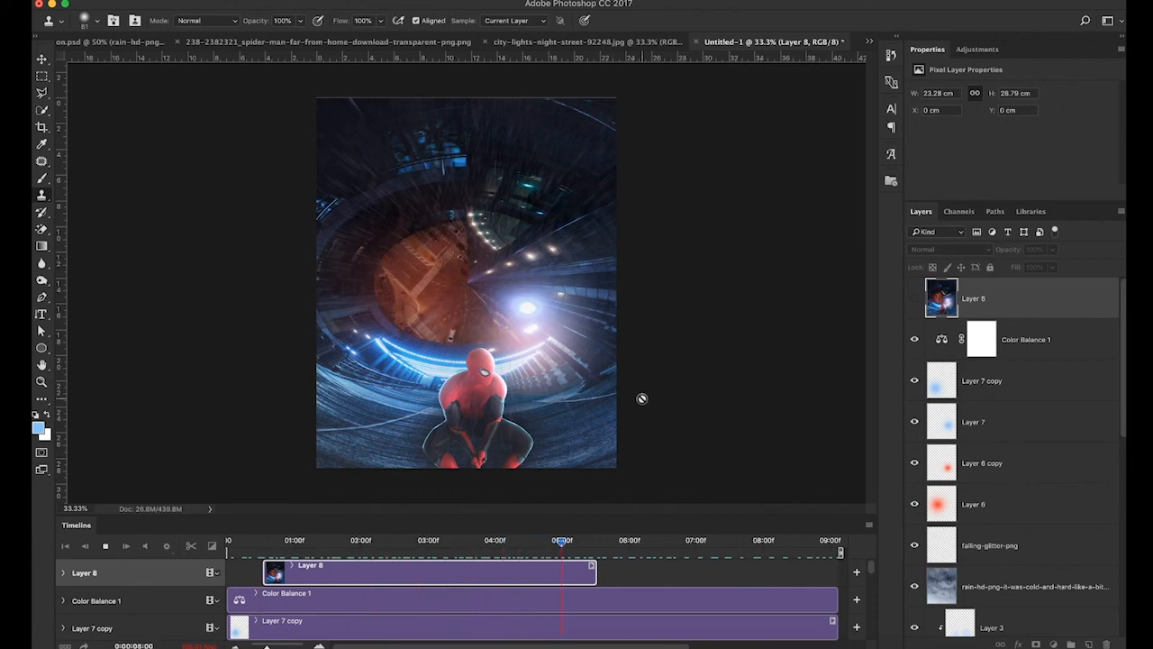
pyautogui.press('space')
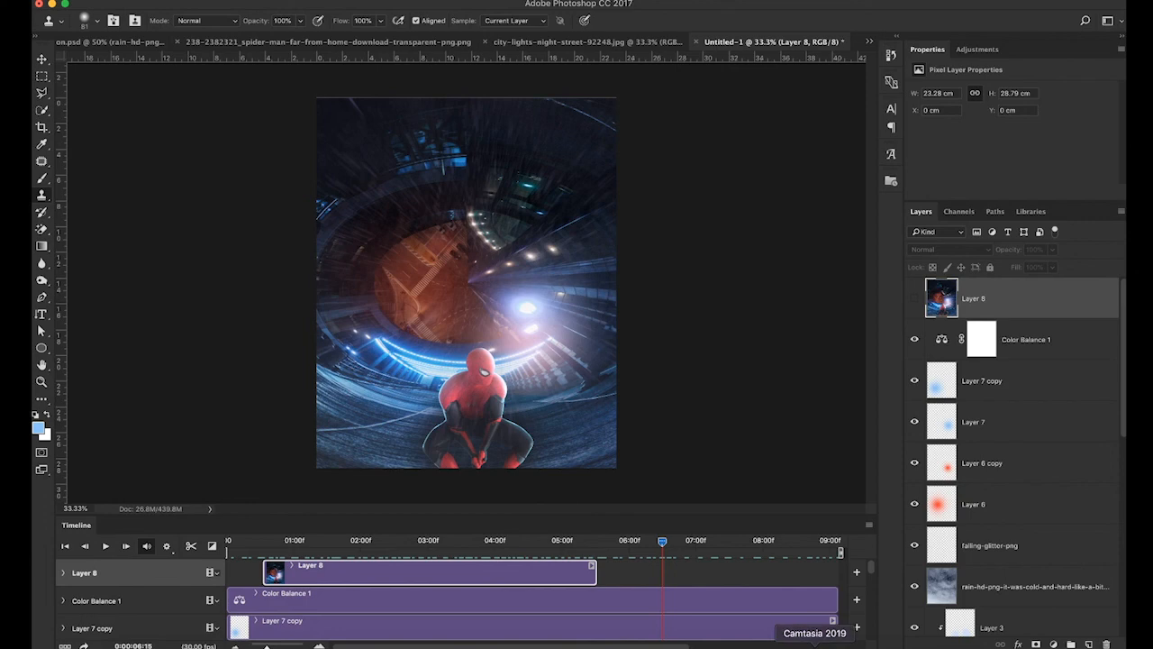
pyautogui.click(814, 645)
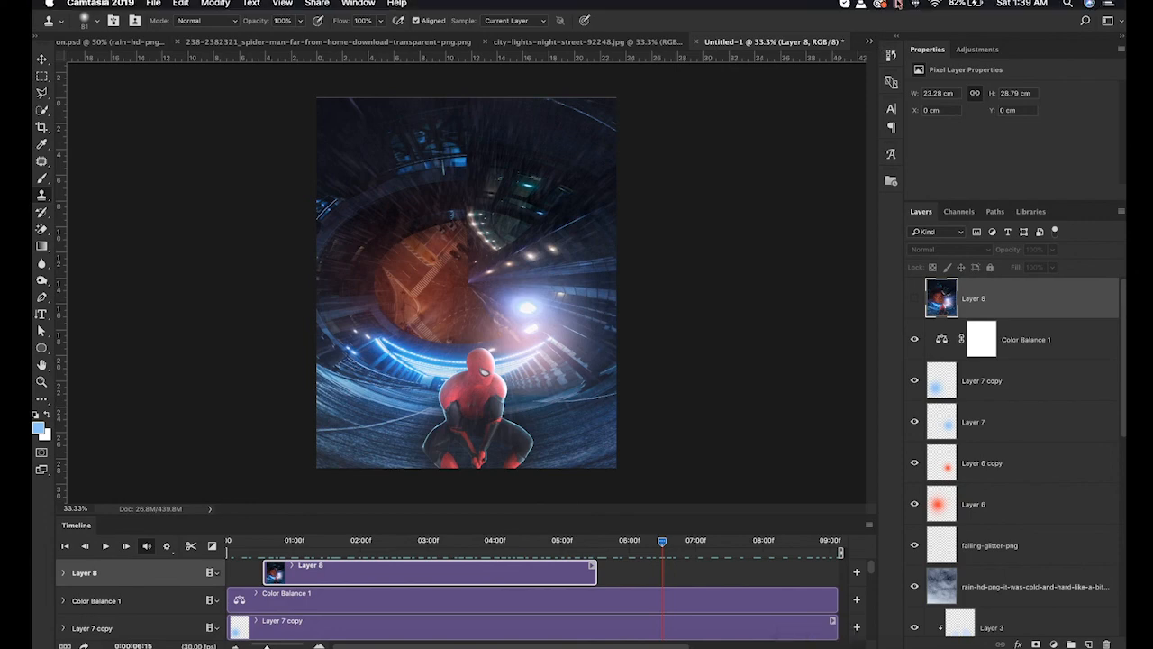